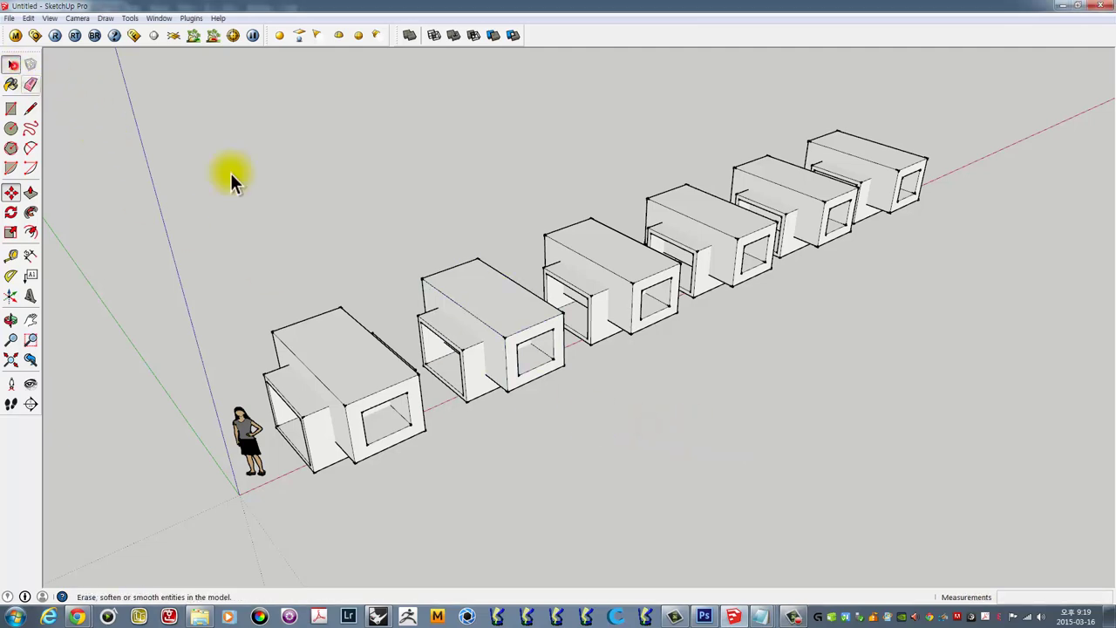
# - Enable the Solid Tools toolbar from View > Toolbars, then check the toolbar list
pyautogui.press('space')
pyautogui.moveTo(602, 371); pyautogui.dragTo(392, 369, button='middle')
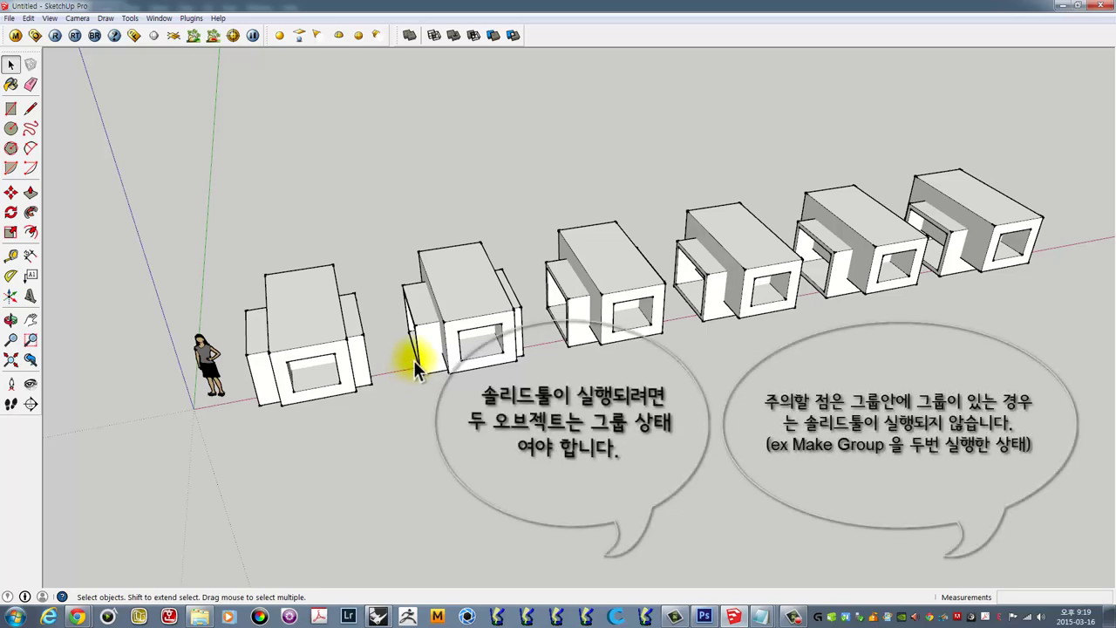
pyautogui.moveTo(349, 349)
pyautogui.mouseDown(button='middle')
pyautogui.moveTo(438, 340)
pyautogui.moveTo(343, 348)
pyautogui.mouseUp(button='middle')
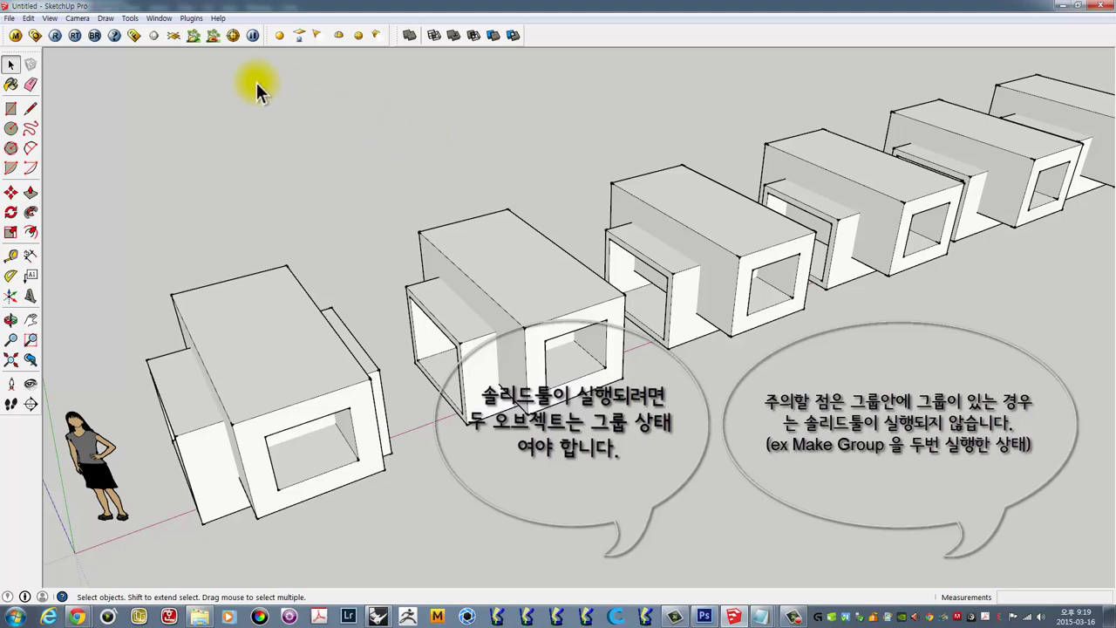
pyautogui.click(131, 18)
pyautogui.click(49, 18)
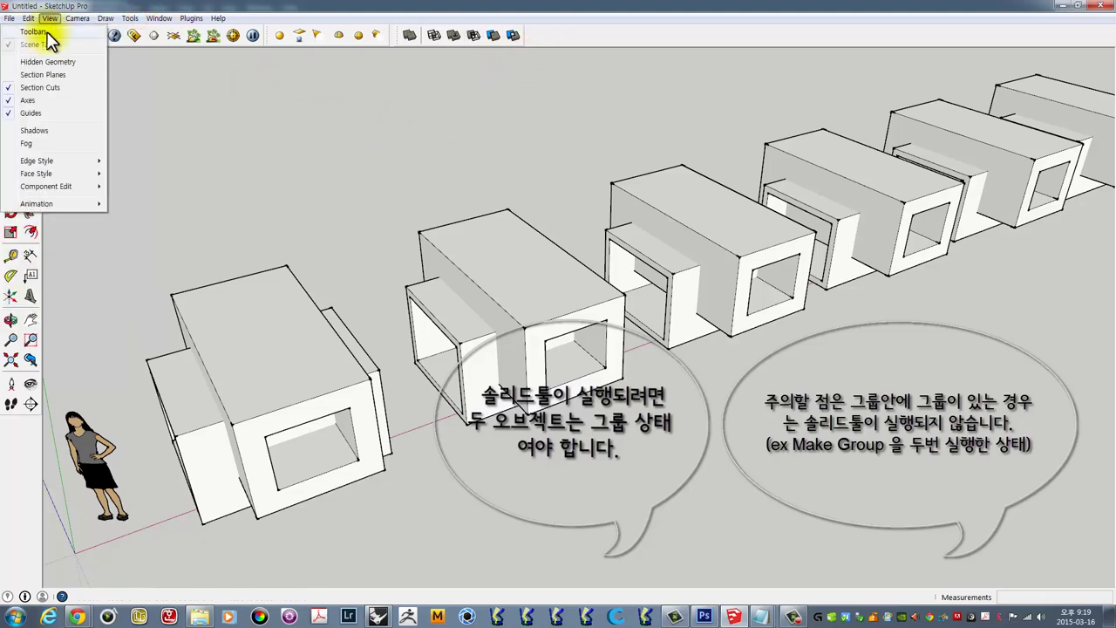
pyautogui.click(48, 33)
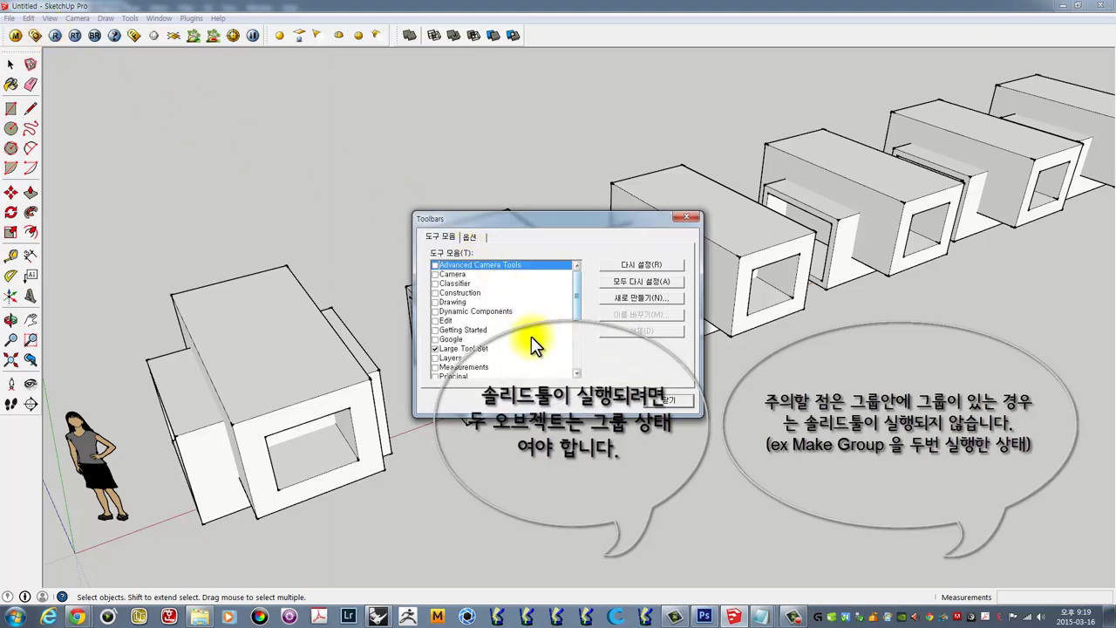
pyautogui.moveTo(575, 296); pyautogui.dragTo(577, 324)
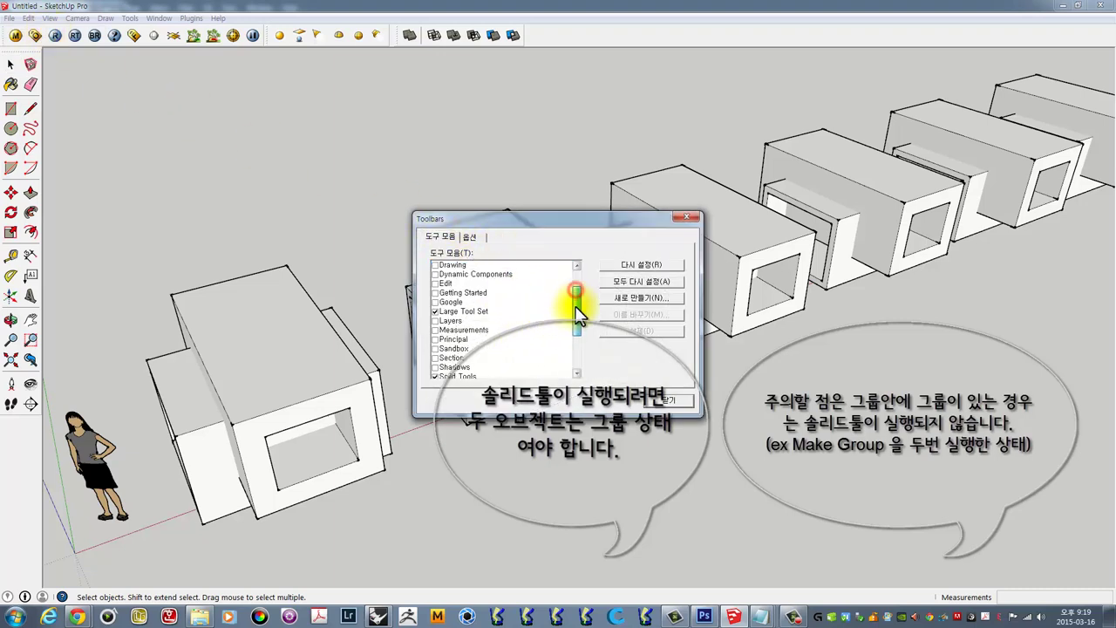
pyautogui.click(450, 340)
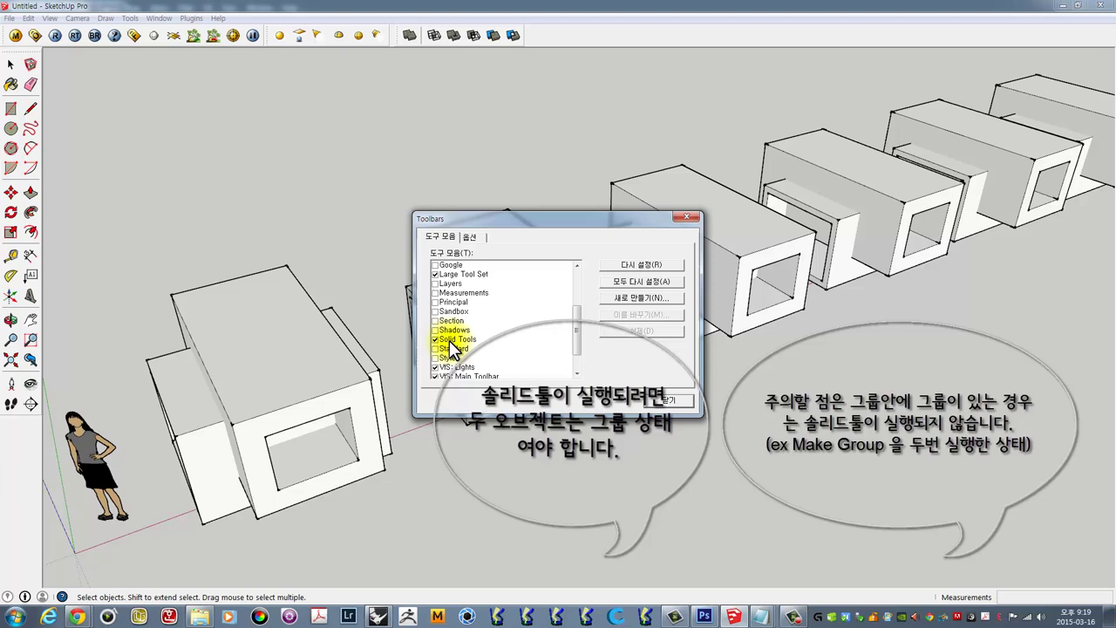
pyautogui.click(669, 400)
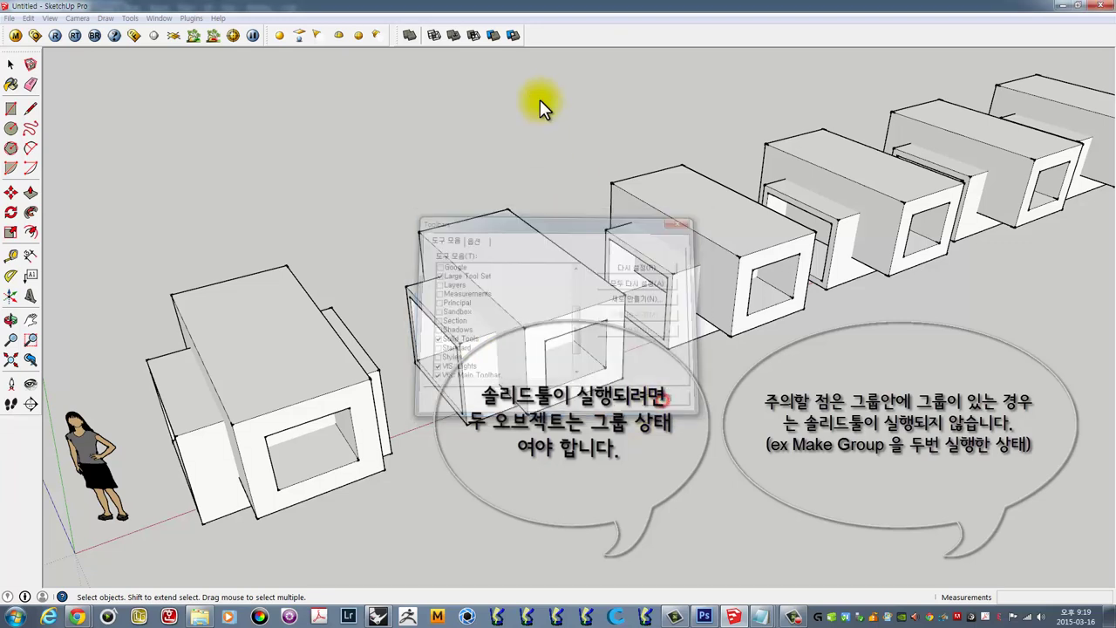
pyautogui.rightClick(541, 35)
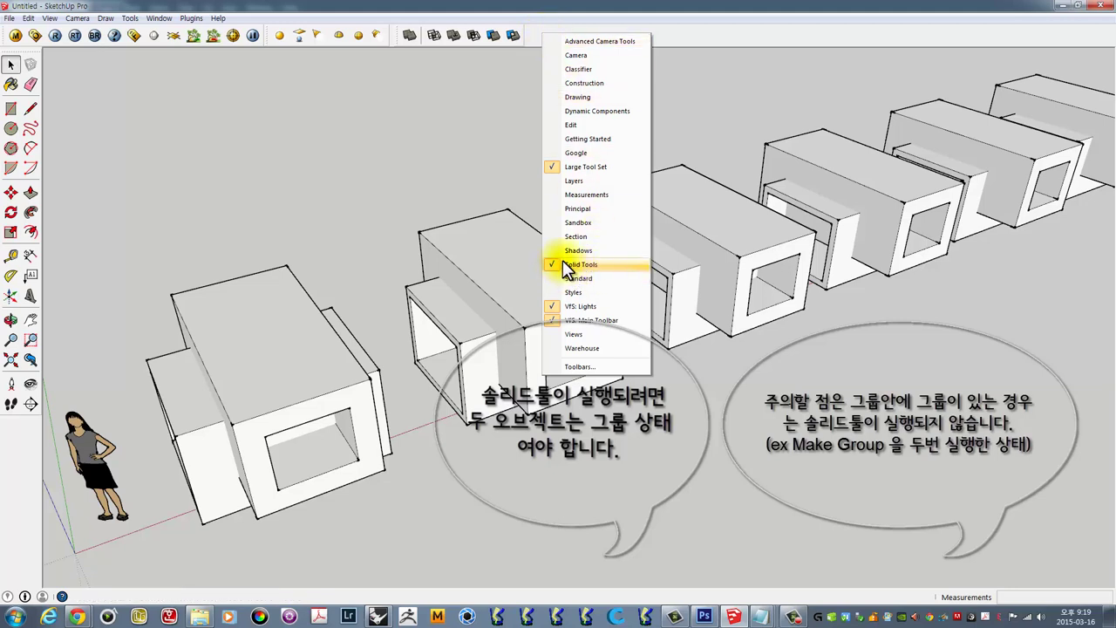
pyautogui.click(676, 38)
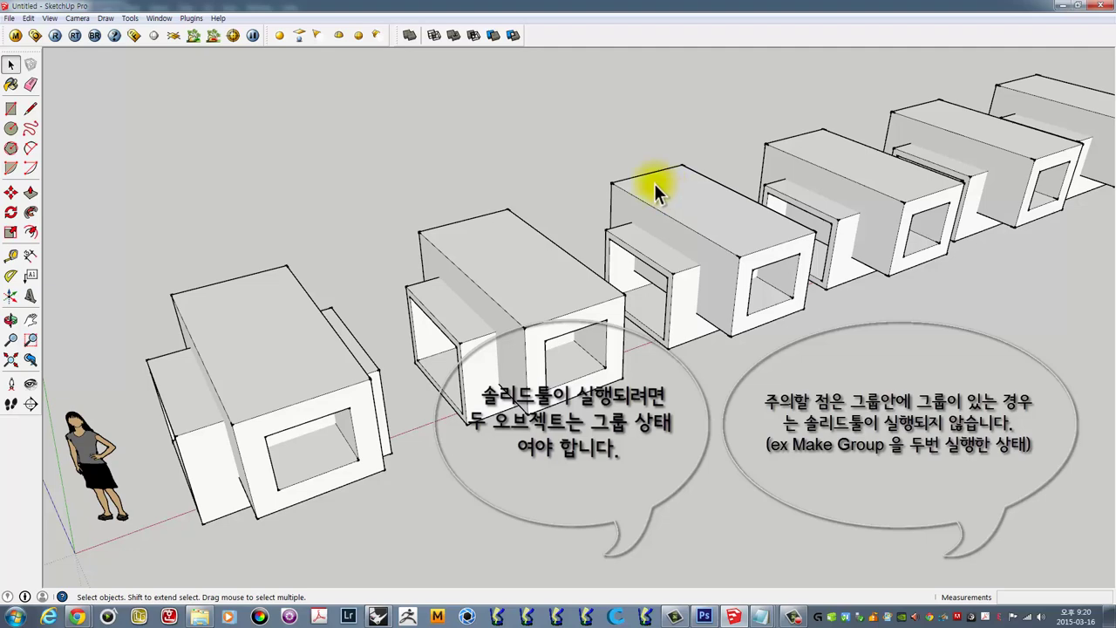
pyautogui.scroll(-1, 653, 183)
pyautogui.scroll(-2, 635, 187)
pyautogui.scroll(-2, 610, 187)
pyautogui.keyDown('shift'); pyautogui.moveTo(692, 186); pyautogui.dragTo(614, 209, button='middle'); pyautogui.keyUp('shift')
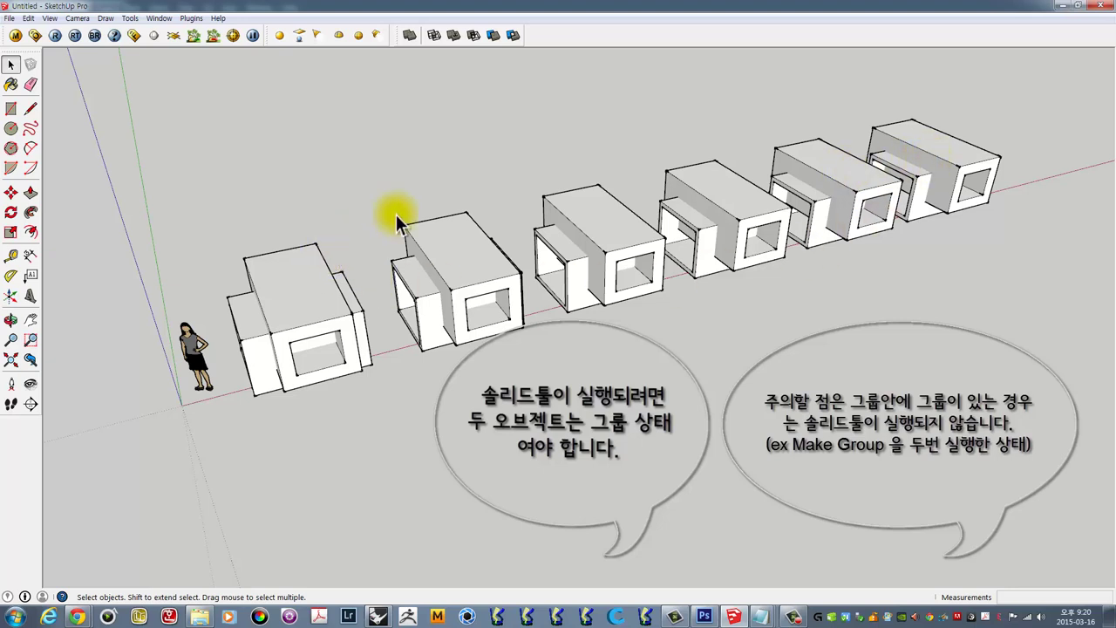
pyautogui.moveTo(403, 217)
pyautogui.mouseDown(button='middle')
pyautogui.moveTo(481, 244)
pyautogui.moveTo(474, 258)
pyautogui.mouseUp(button='middle')
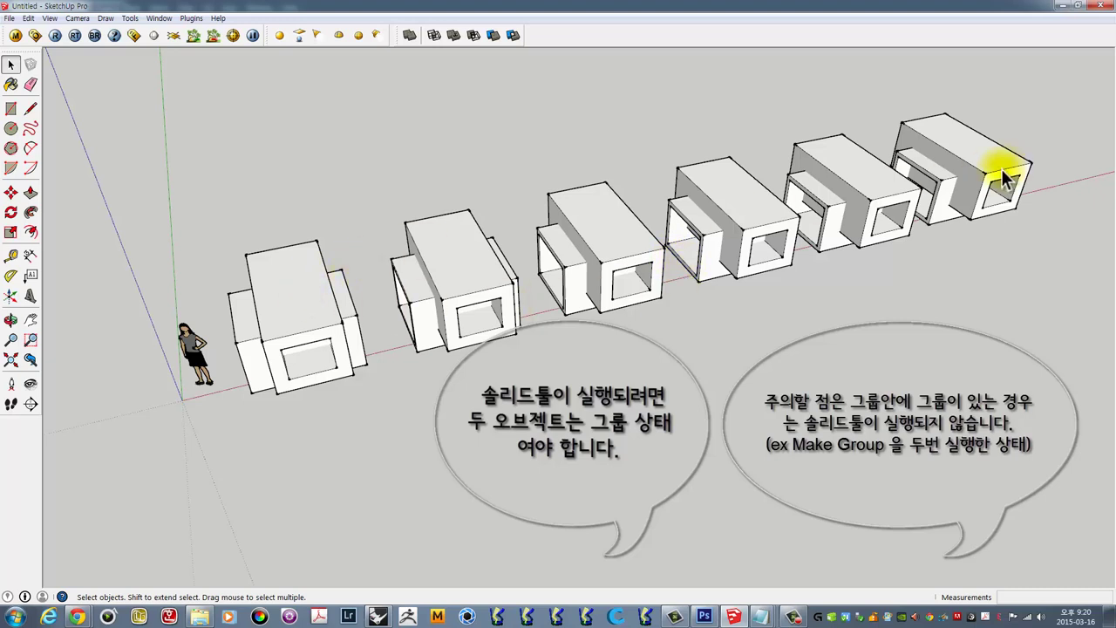
pyautogui.moveTo(593, 288); pyautogui.dragTo(578, 254, button='middle')
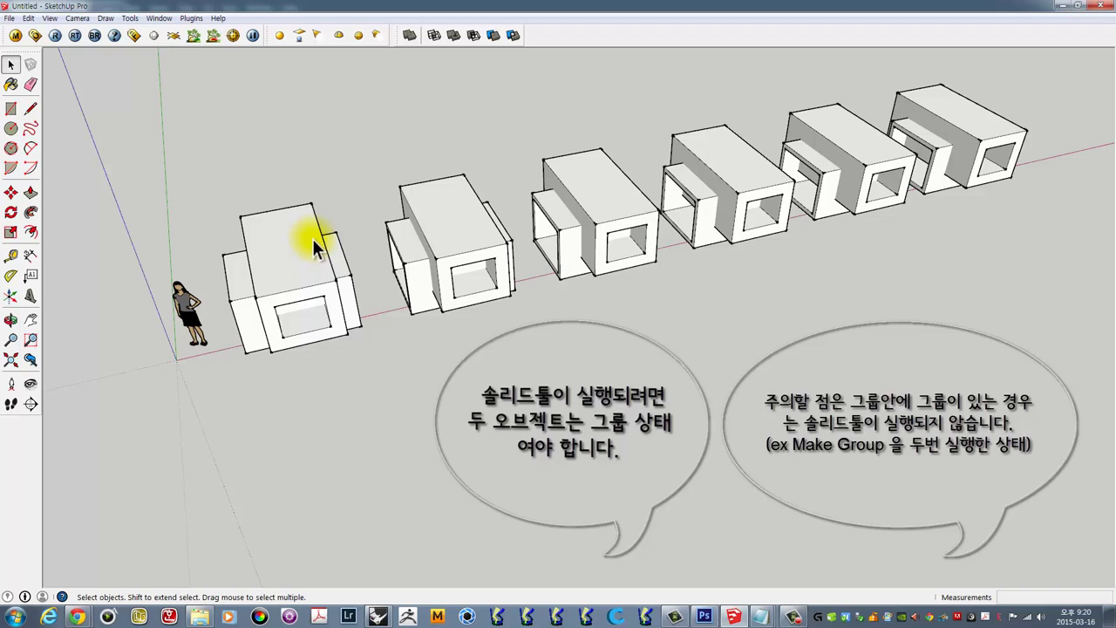
pyautogui.scroll(2, 248, 237)
pyautogui.scroll(1, 287, 262)
pyautogui.scroll(2, 307, 190)
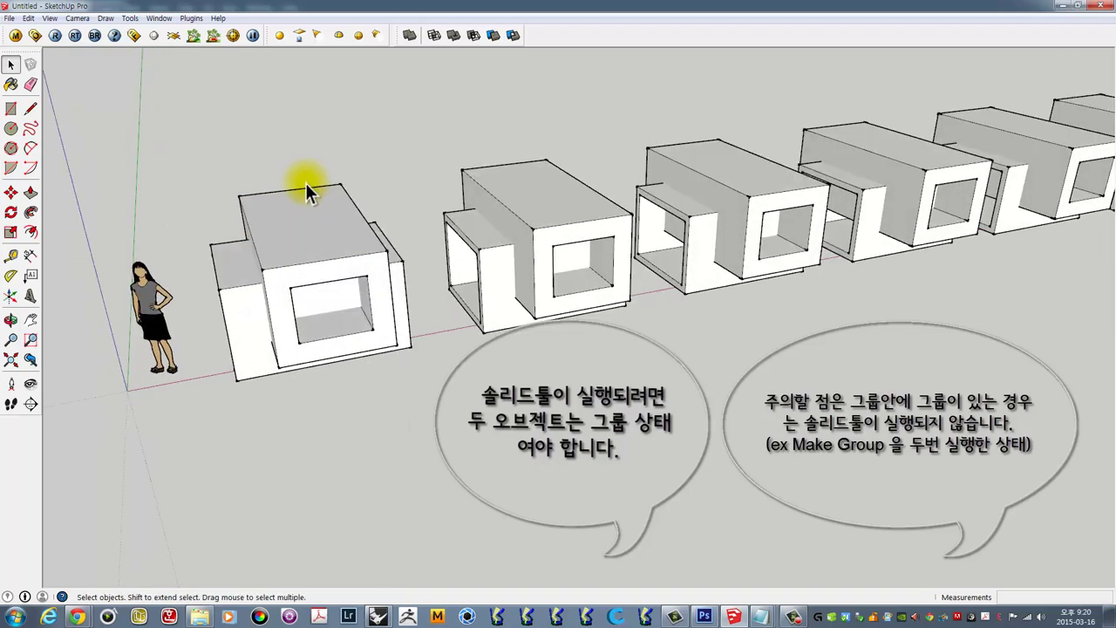
pyautogui.scroll(2, 210, 265)
pyautogui.moveTo(299, 244); pyautogui.dragTo(279, 280, button='middle')
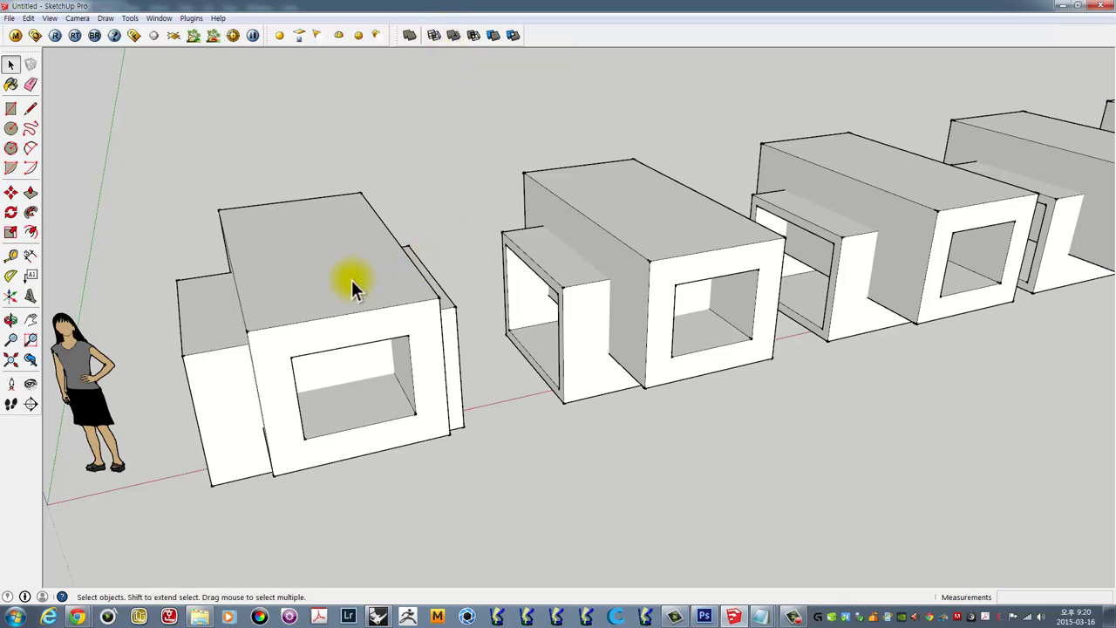
pyautogui.moveTo(535, 242)
pyautogui.mouseDown(button='middle')
pyautogui.moveTo(425, 286)
pyautogui.moveTo(441, 258)
pyautogui.mouseUp(button='middle')
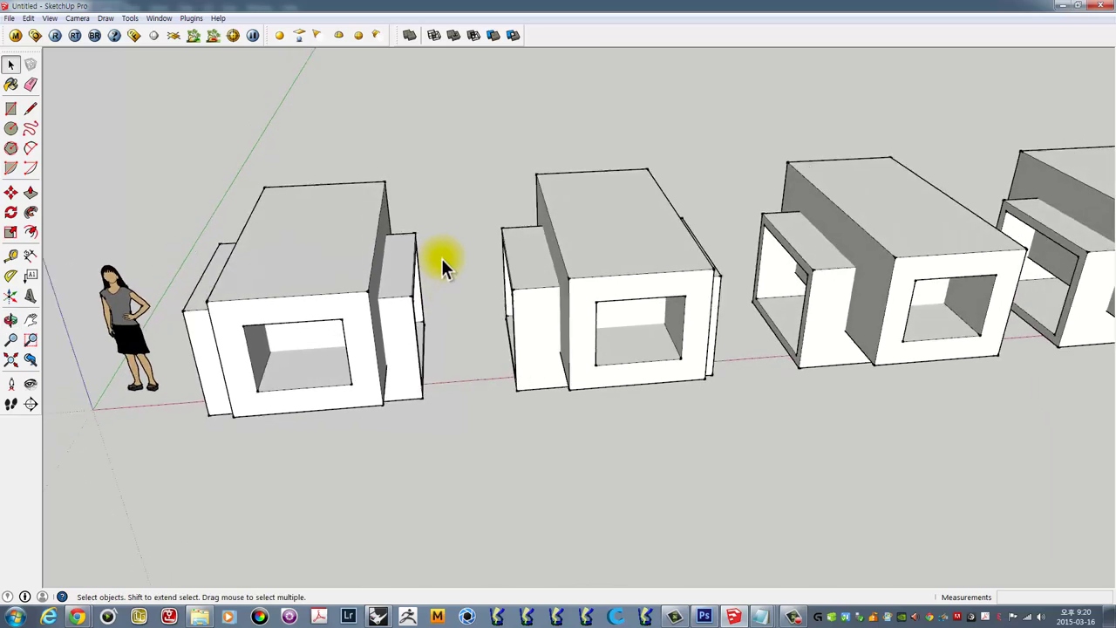
pyautogui.scroll(-2, 441, 258)
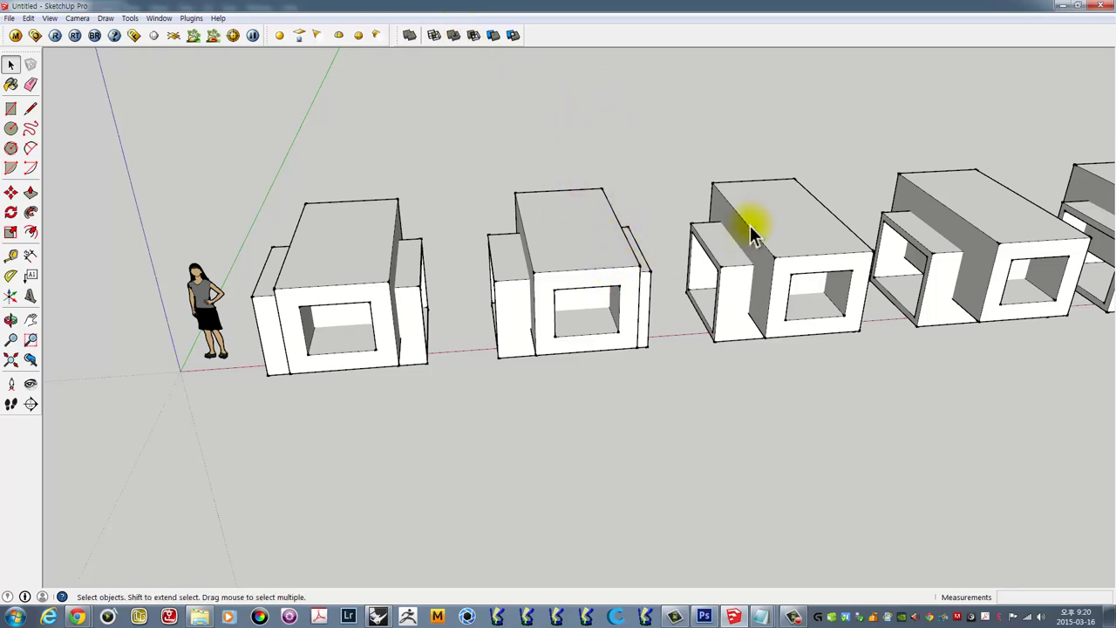
pyautogui.moveTo(330, 271)
pyautogui.mouseDown(button='middle')
pyautogui.moveTo(344, 232)
pyautogui.moveTo(367, 229)
pyautogui.moveTo(331, 249)
pyautogui.mouseUp(button='middle')
pyautogui.scroll(2, 366, 223)
pyautogui.scroll(2, 391, 218)
pyautogui.scroll(1, 373, 244)
pyautogui.scroll(3, 630, 206)
pyautogui.moveTo(631, 206)
pyautogui.mouseDown(button='middle')
pyautogui.moveTo(407, 244)
pyautogui.moveTo(475, 211)
pyautogui.moveTo(319, 311)
pyautogui.moveTo(448, 145)
pyautogui.moveTo(405, 309)
pyautogui.moveTo(439, 249)
pyautogui.mouseUp(button='middle')
pyautogui.click(475, 211)
pyautogui.press('m')
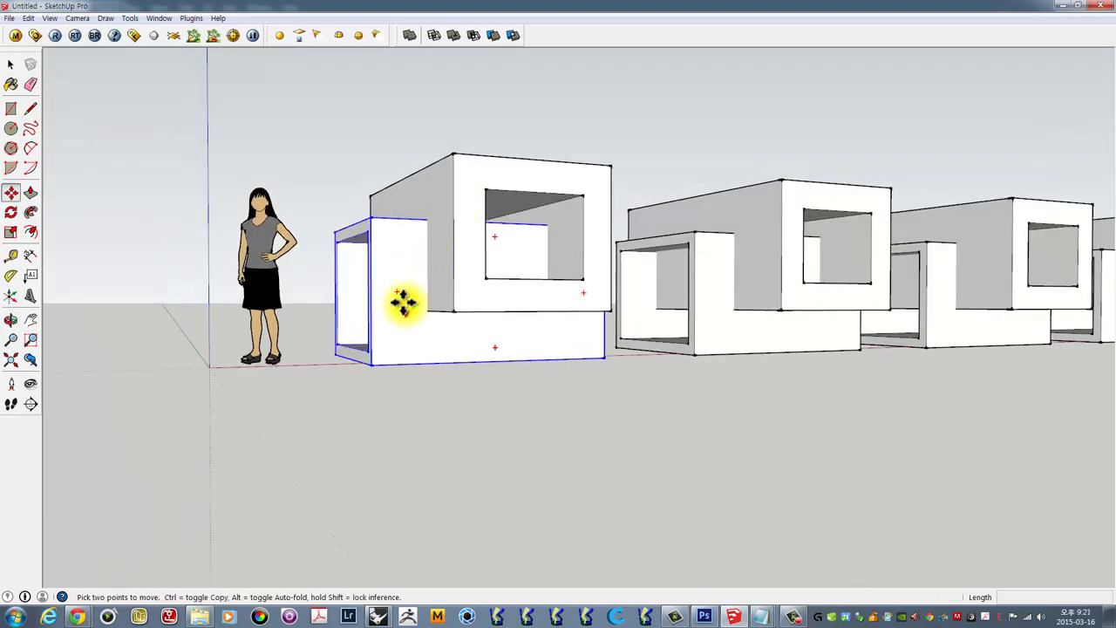
pyautogui.click(403, 307)
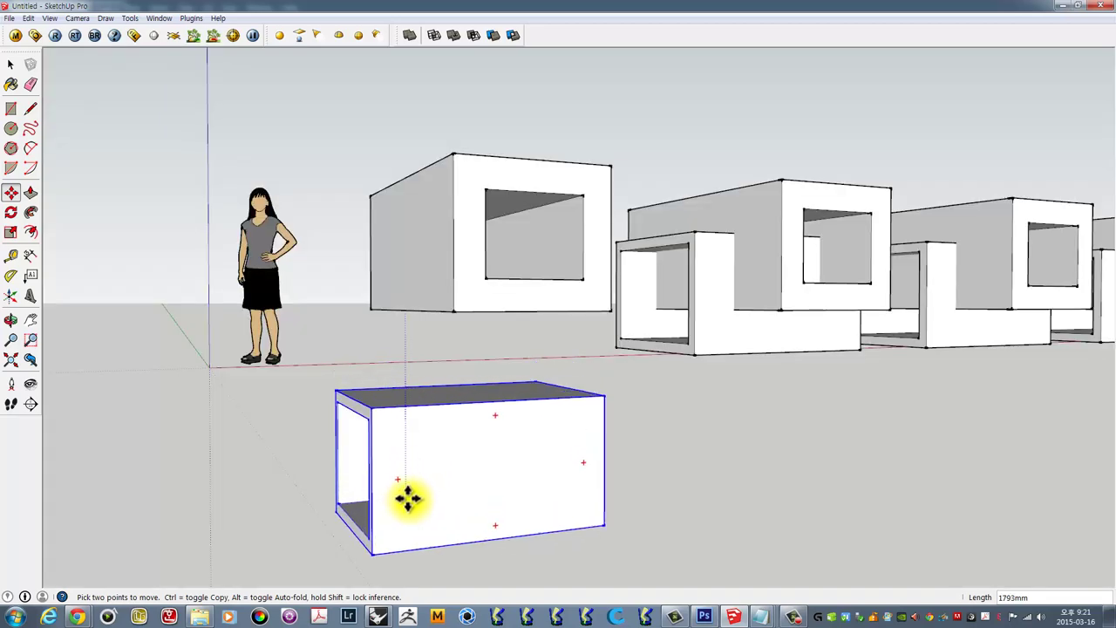
pyautogui.click(407, 498)
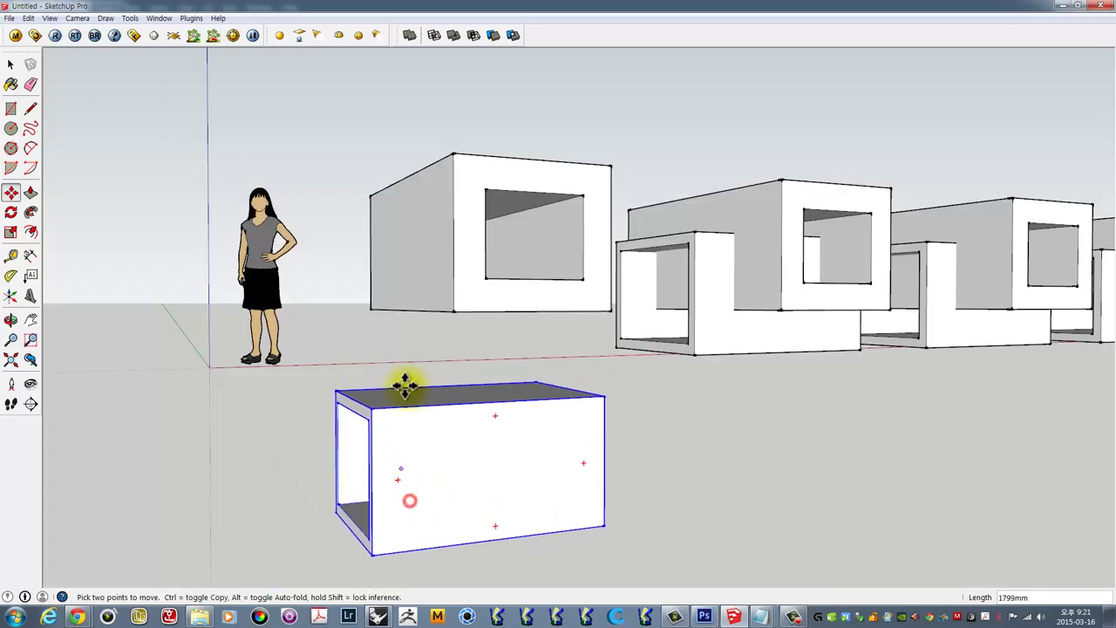
pyautogui.moveTo(406, 381)
pyautogui.mouseDown(button='middle')
pyautogui.moveTo(789, 294)
pyautogui.moveTo(934, 291)
pyautogui.moveTo(578, 416)
pyautogui.moveTo(382, 398)
pyautogui.moveTo(336, 381)
pyautogui.moveTo(319, 413)
pyautogui.moveTo(759, 378)
pyautogui.moveTo(506, 416)
pyautogui.moveTo(436, 470)
pyautogui.mouseUp(button='middle')
pyautogui.click(319, 413)
pyautogui.press('space')
pyautogui.click(444, 476)
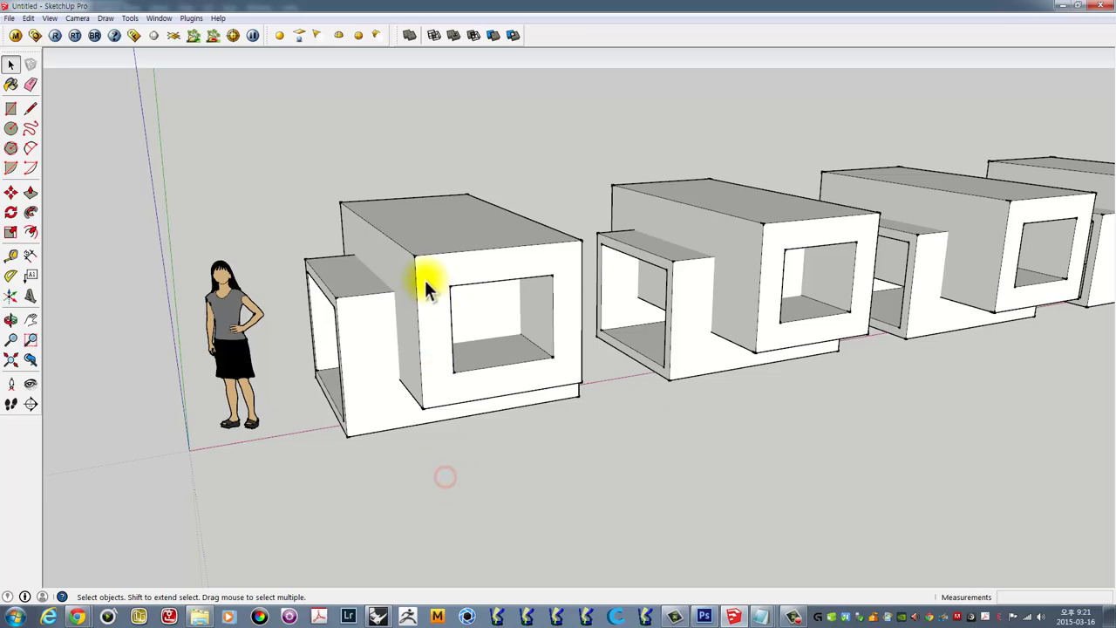
# - Combine the first pair's large box and small box with Outer Shell
pyautogui.click(409, 35)
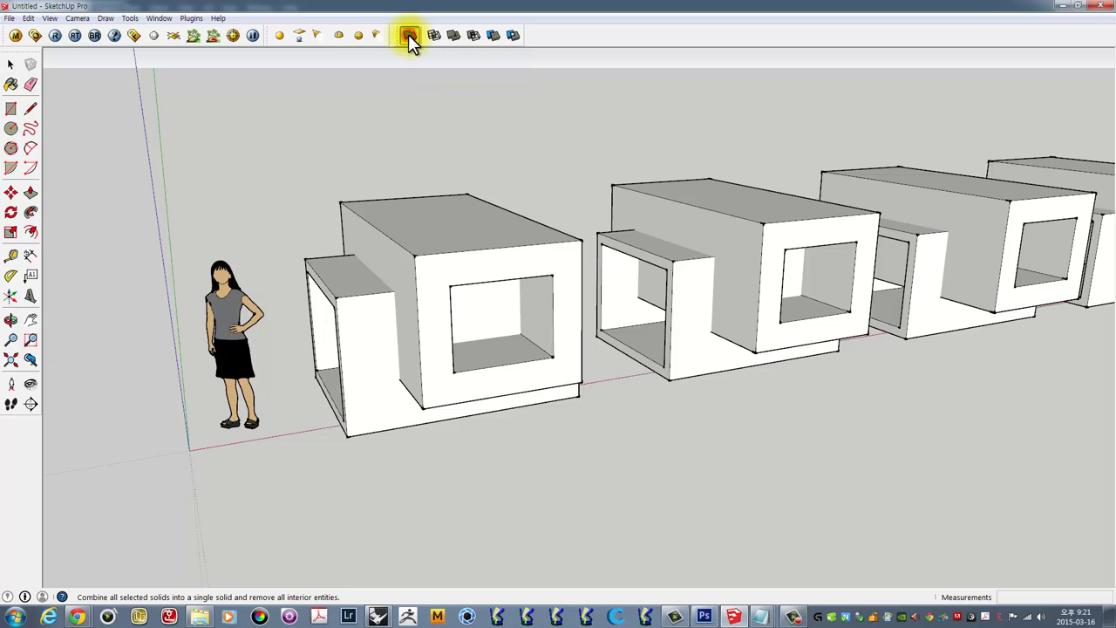
pyautogui.click(412, 214)
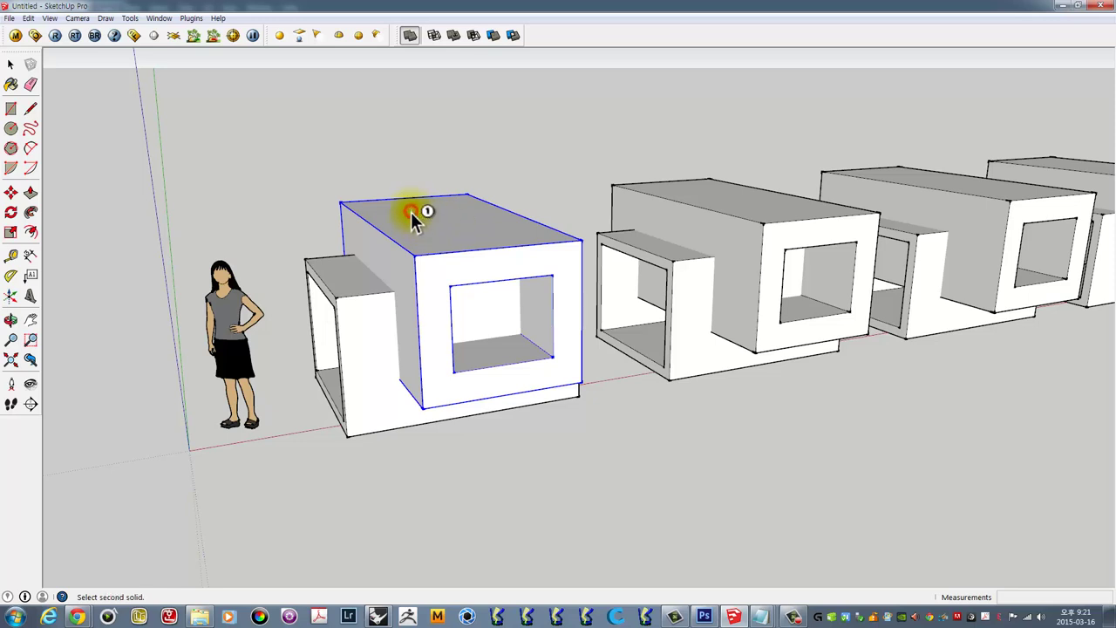
pyautogui.click(324, 272)
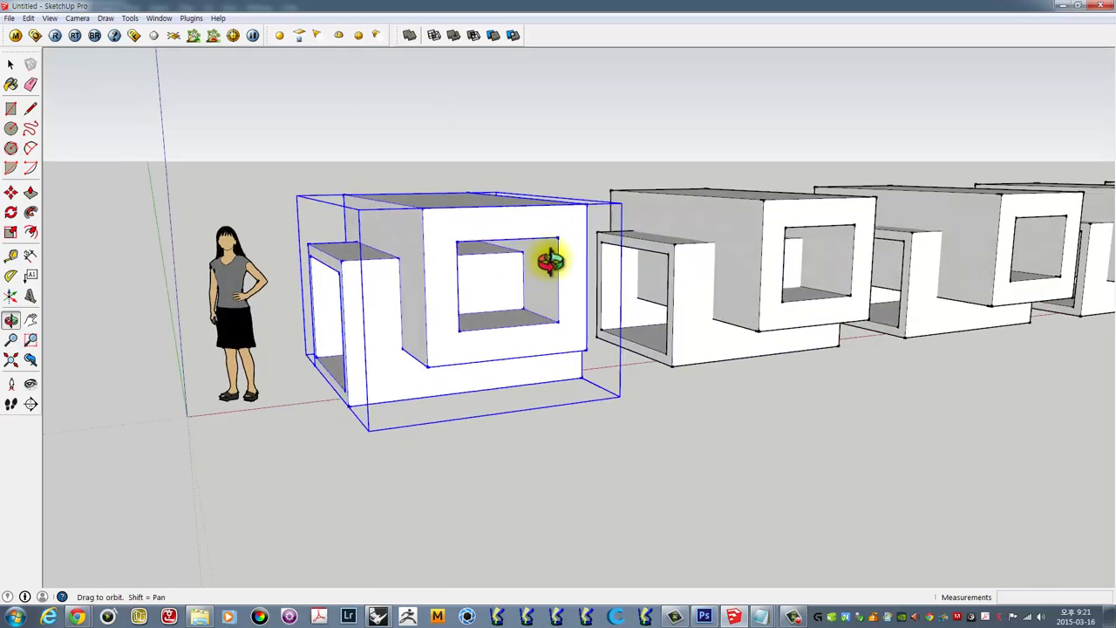
pyautogui.moveTo(553, 256)
pyautogui.mouseDown(button='middle')
pyautogui.moveTo(736, 224)
pyautogui.moveTo(516, 346)
pyautogui.moveTo(373, 302)
pyautogui.mouseUp(button='middle')
pyautogui.scroll(3, 373, 301)
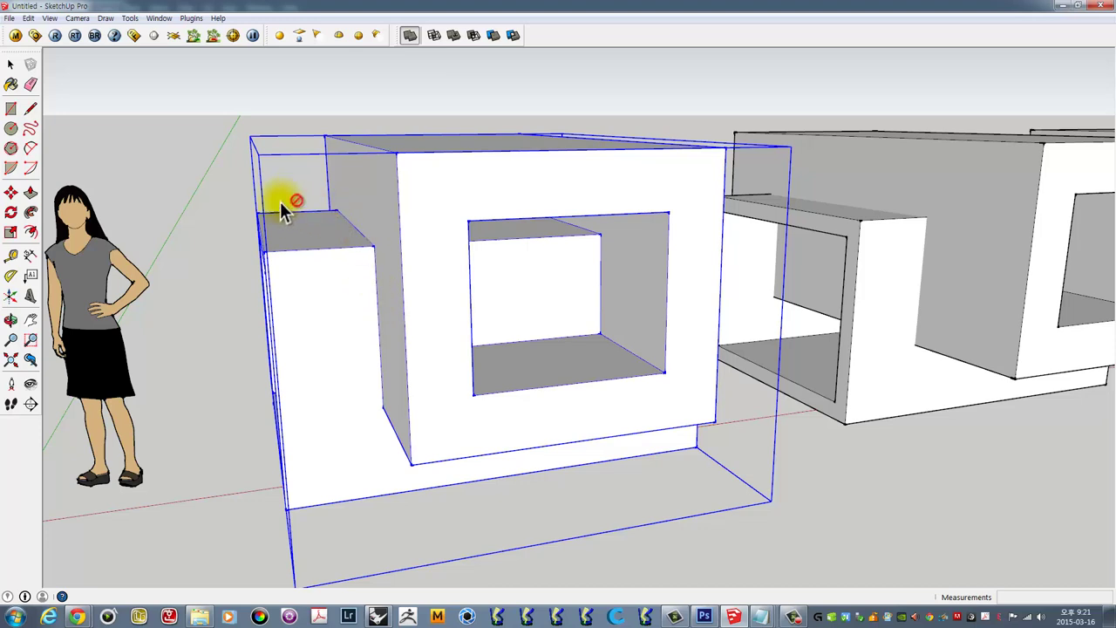
# - Select the merged shell and turn on Back Edges so hidden edges show dashed
pyautogui.press('space')
pyautogui.click(168, 102)
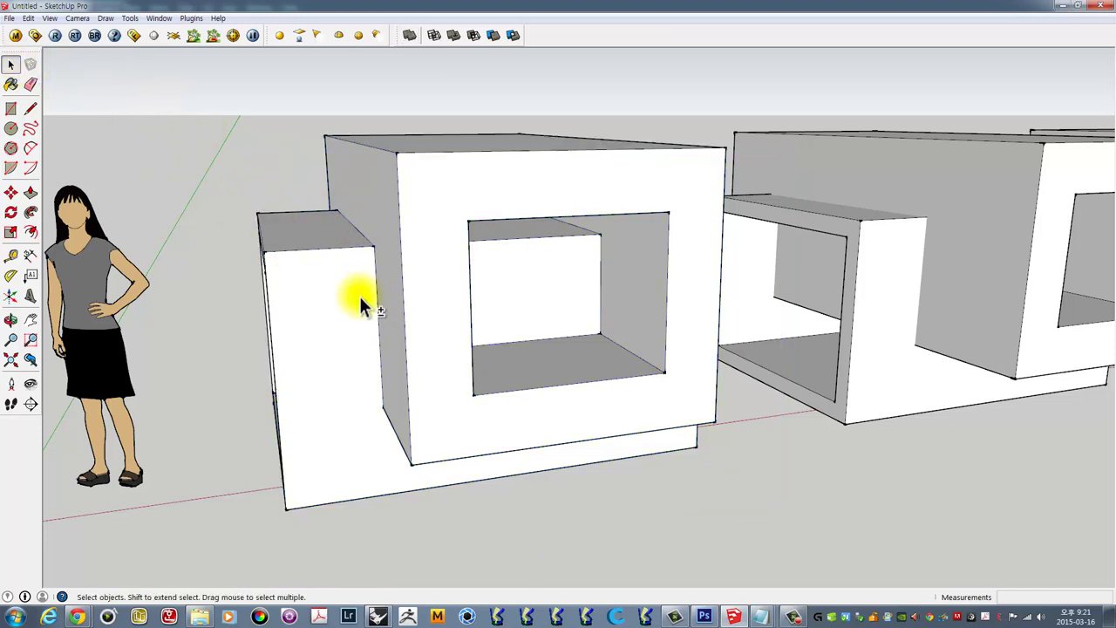
pyautogui.click(402, 236)
pyautogui.moveTo(402, 236)
pyautogui.mouseDown(button='middle')
pyautogui.moveTo(436, 242)
pyautogui.moveTo(337, 200)
pyautogui.moveTo(209, 207)
pyautogui.moveTo(137, 299)
pyautogui.moveTo(323, 319)
pyautogui.moveTo(622, 289)
pyautogui.moveTo(606, 271)
pyautogui.moveTo(465, 219)
pyautogui.moveTo(323, 287)
pyautogui.moveTo(468, 218)
pyautogui.moveTo(371, 238)
pyautogui.mouseUp(button='middle')
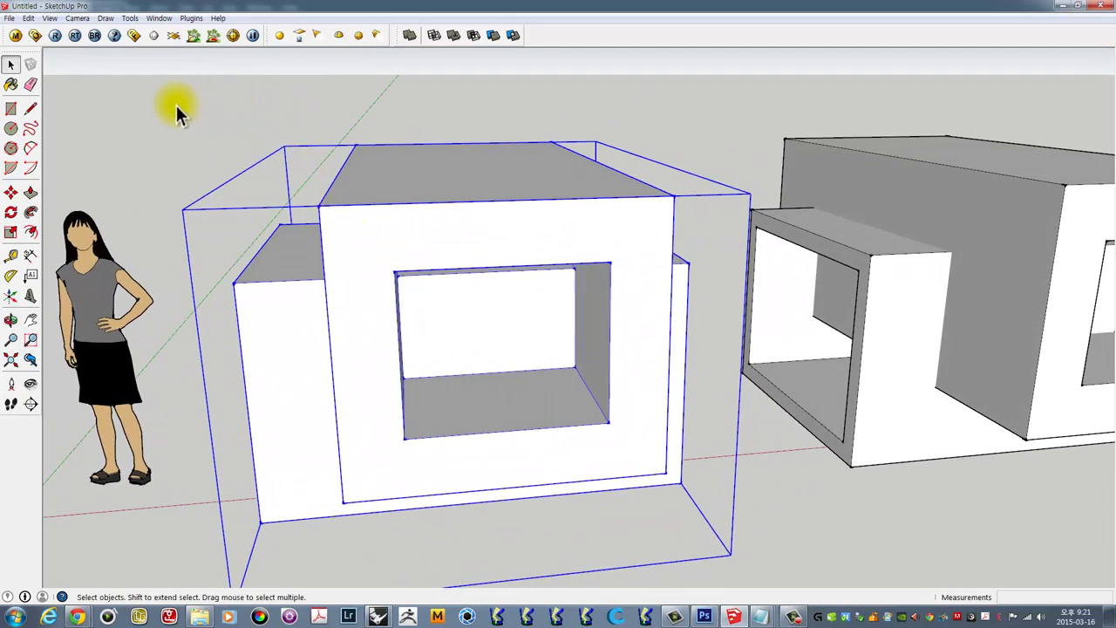
pyautogui.moveTo(247, 121)
pyautogui.mouseDown(button='middle')
pyautogui.moveTo(212, 103)
pyautogui.moveTo(357, 130)
pyautogui.moveTo(473, 105)
pyautogui.moveTo(364, 87)
pyautogui.moveTo(287, 115)
pyautogui.moveTo(401, 181)
pyautogui.moveTo(488, 169)
pyautogui.moveTo(578, 134)
pyautogui.moveTo(515, 111)
pyautogui.moveTo(381, 229)
pyautogui.moveTo(518, 261)
pyautogui.moveTo(317, 250)
pyautogui.moveTo(340, 177)
pyautogui.moveTo(380, 213)
pyautogui.mouseUp(button='middle')
pyautogui.press('k')
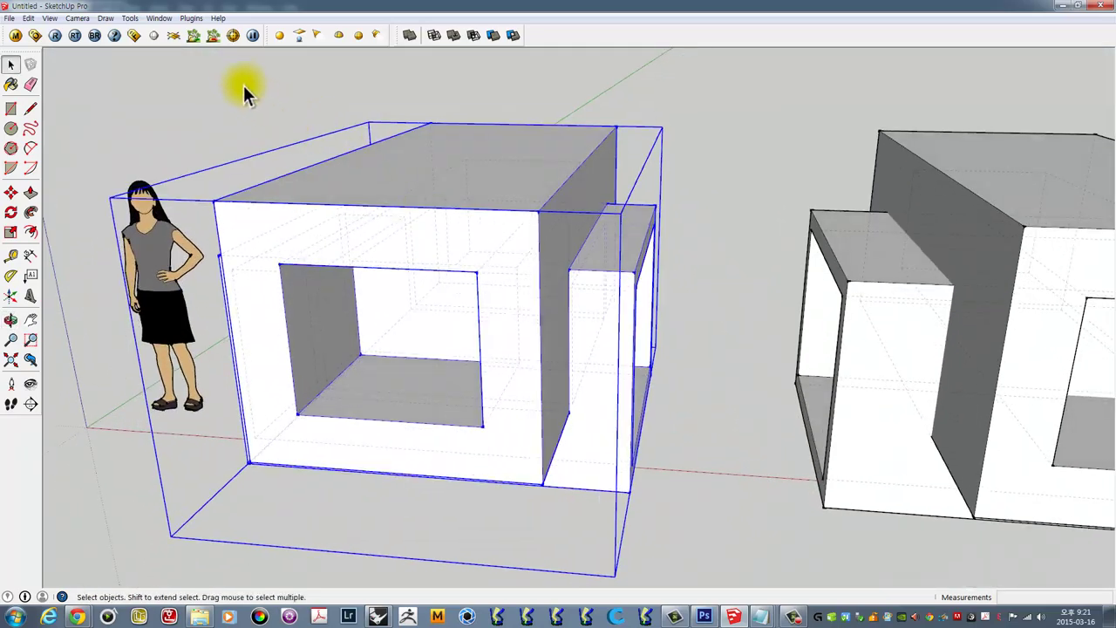
pyautogui.click(159, 18)
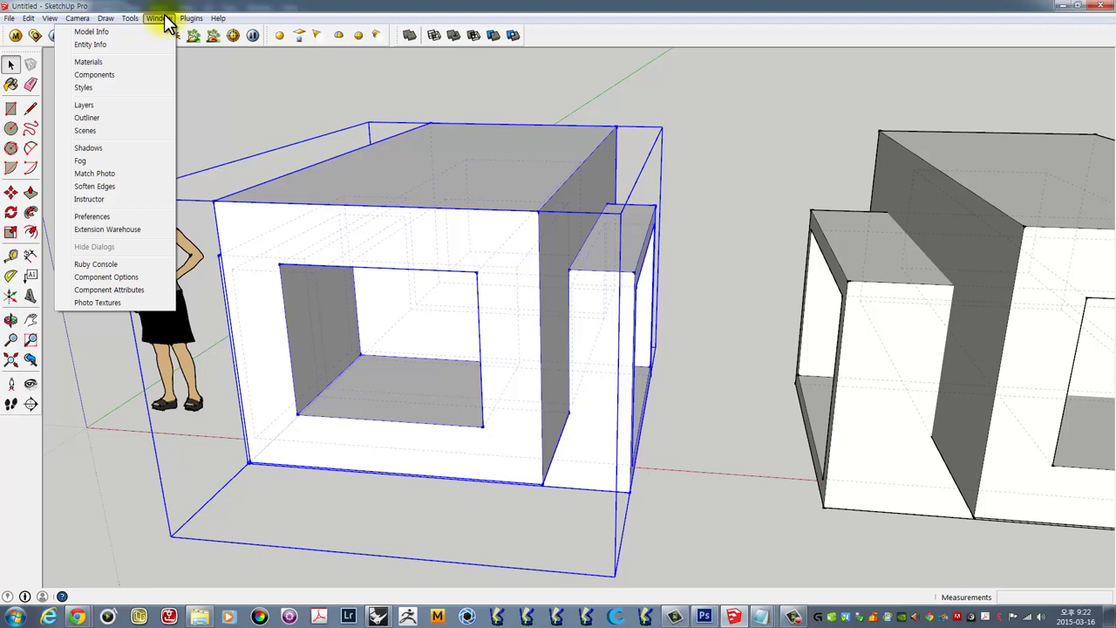
# - Close the open menu and bring up the toolbar context menu listing available toolbars
pyautogui.click(466, 31)
pyautogui.rightClick(532, 30)
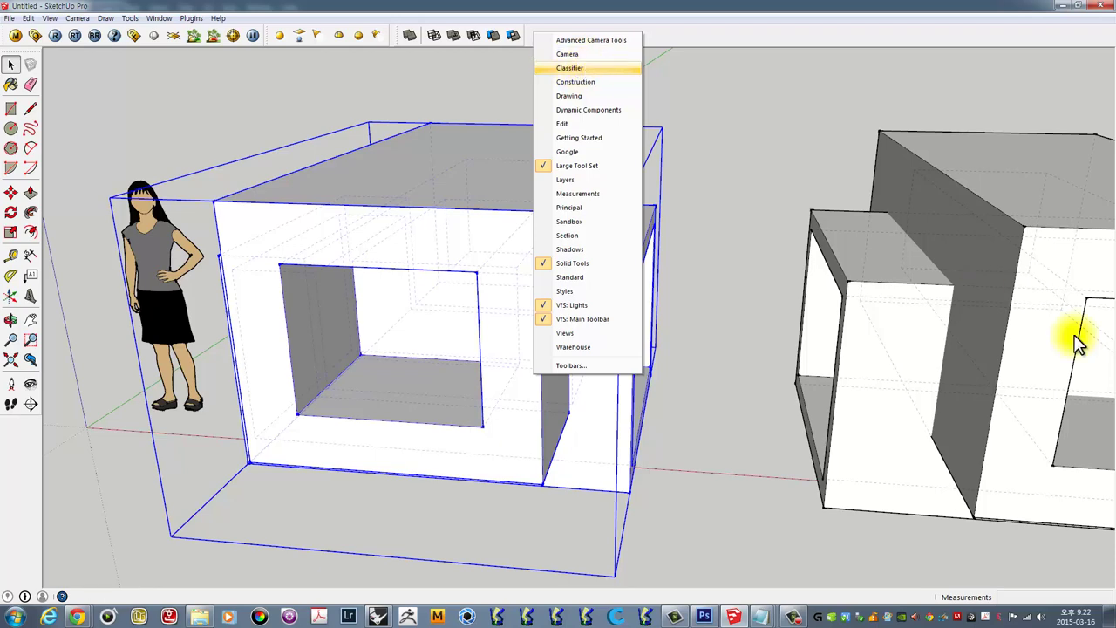
pyautogui.click(776, 254)
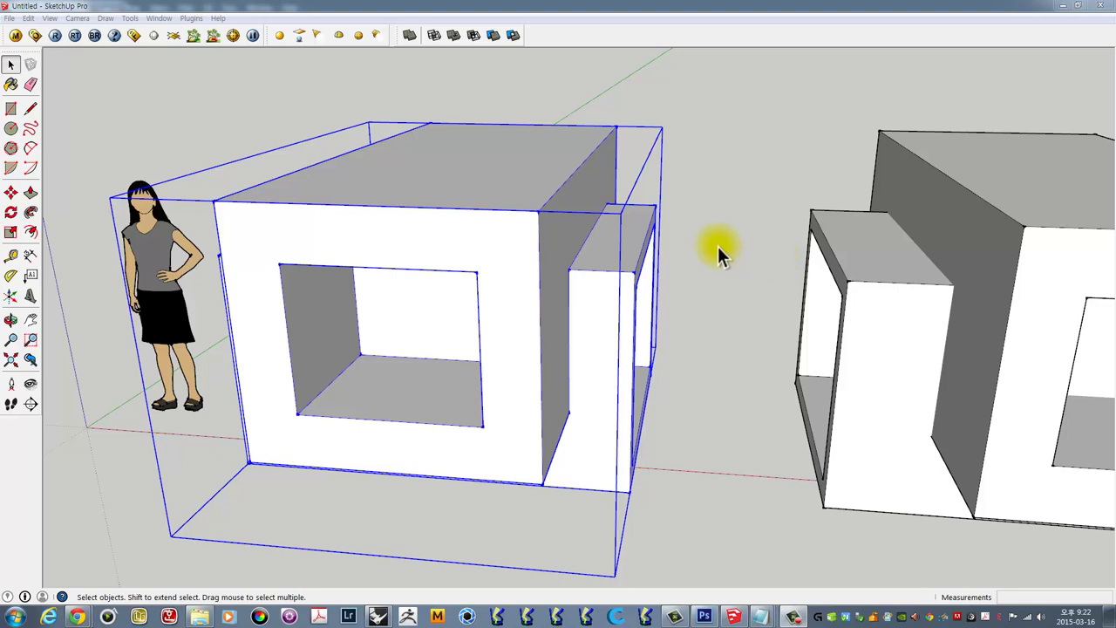
pyautogui.rightClick(534, 37)
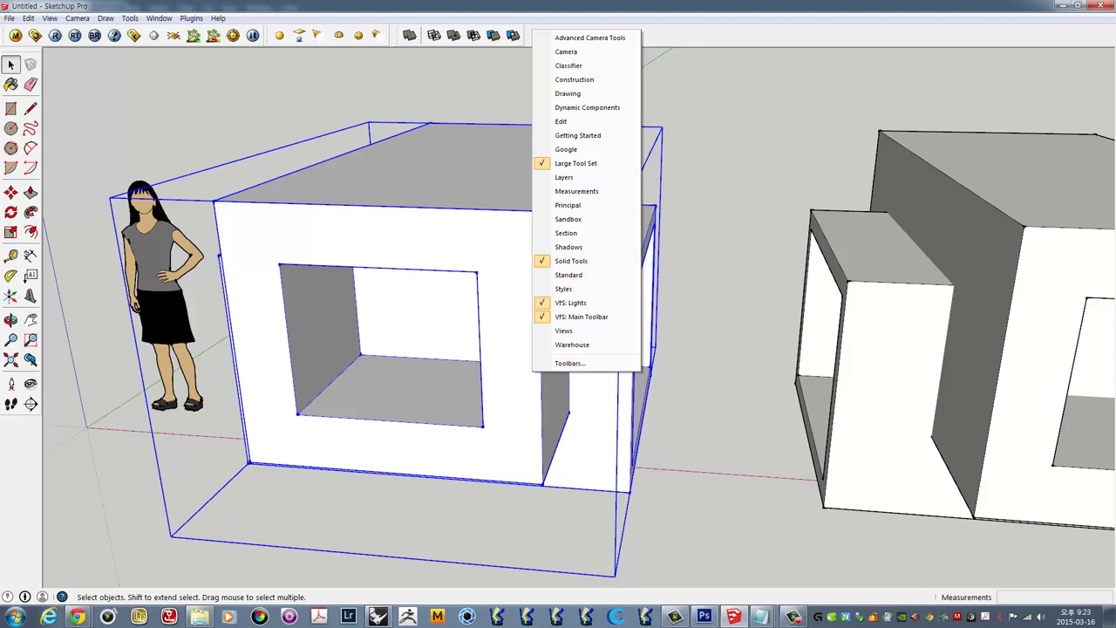
pyautogui.press('Escape')
pyautogui.click(748, 214)
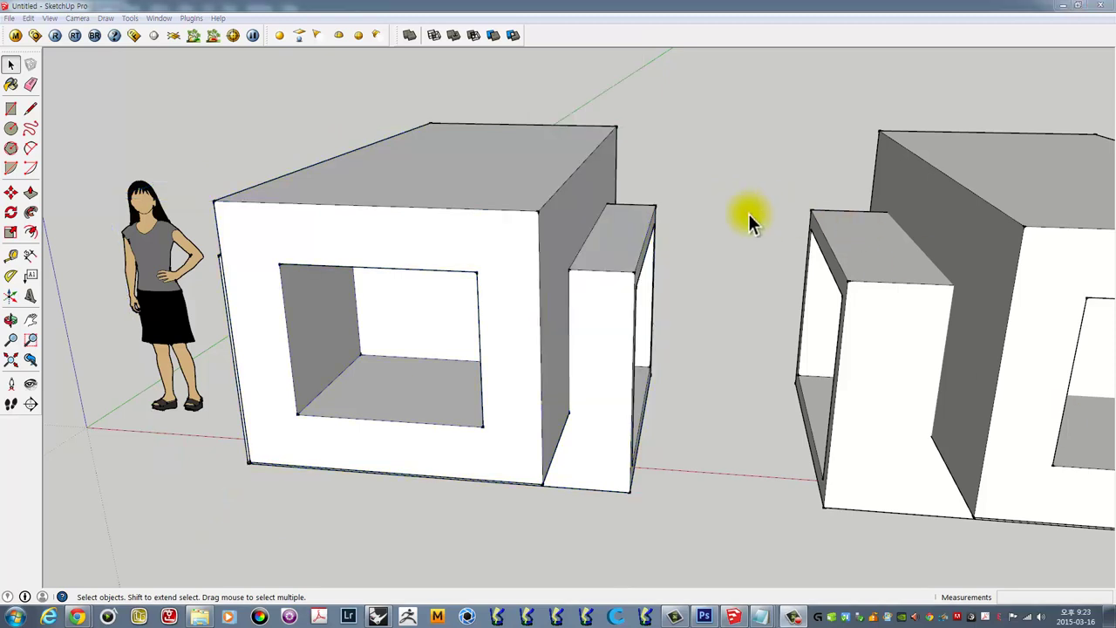
pyautogui.rightClick(537, 36)
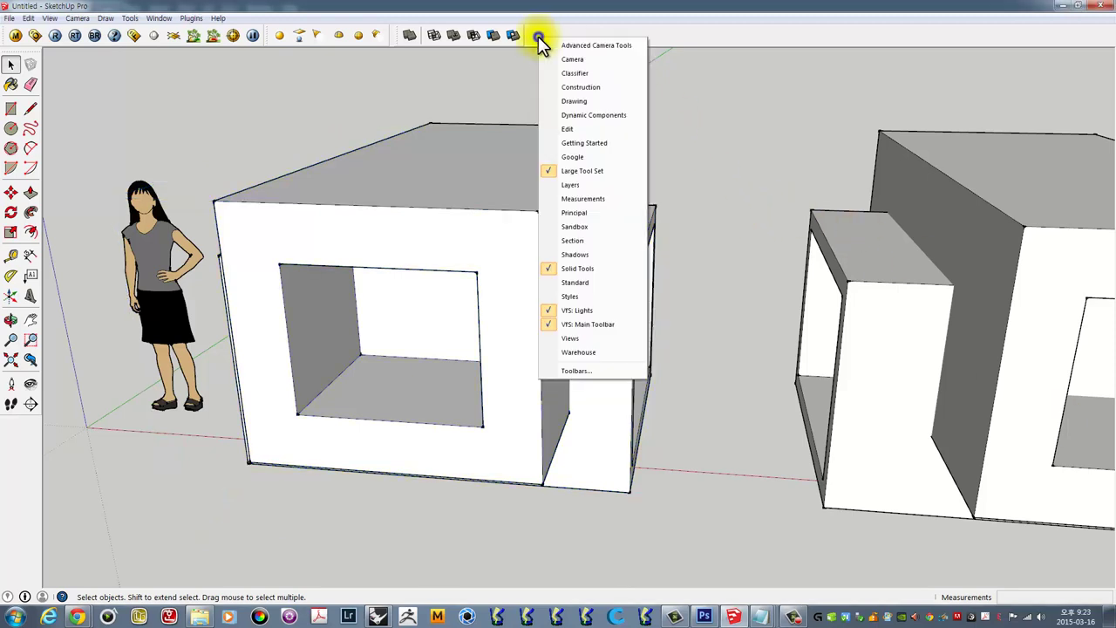
# - Show the Styles toolbar and preview the X-ray, Back Edges, Wireframe and Hidden Line styles
pyautogui.click(573, 295)
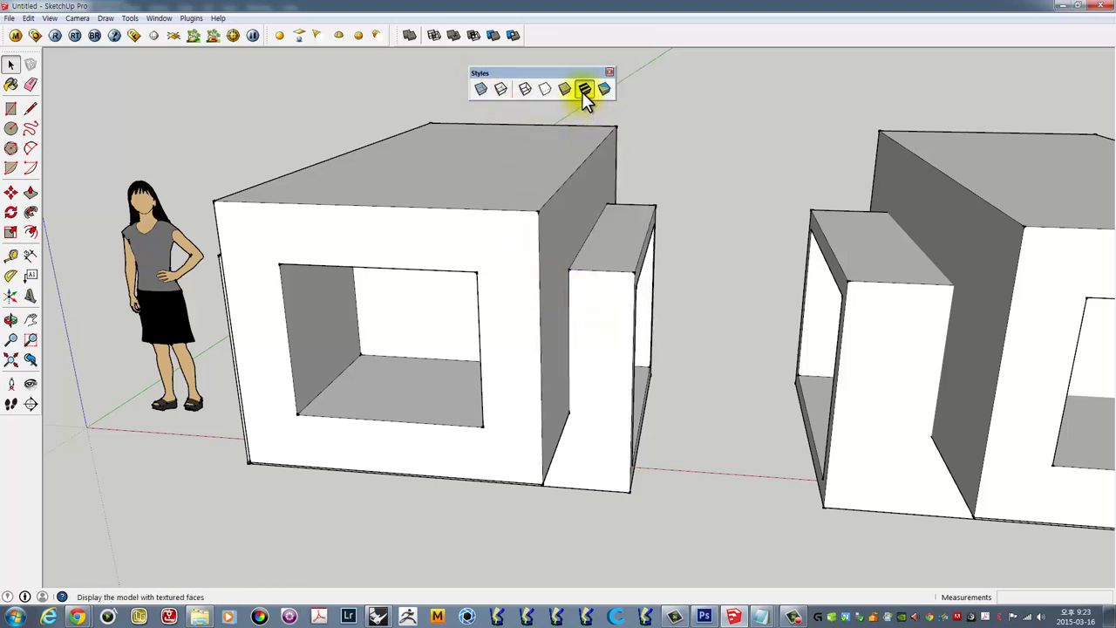
pyautogui.click(479, 89)
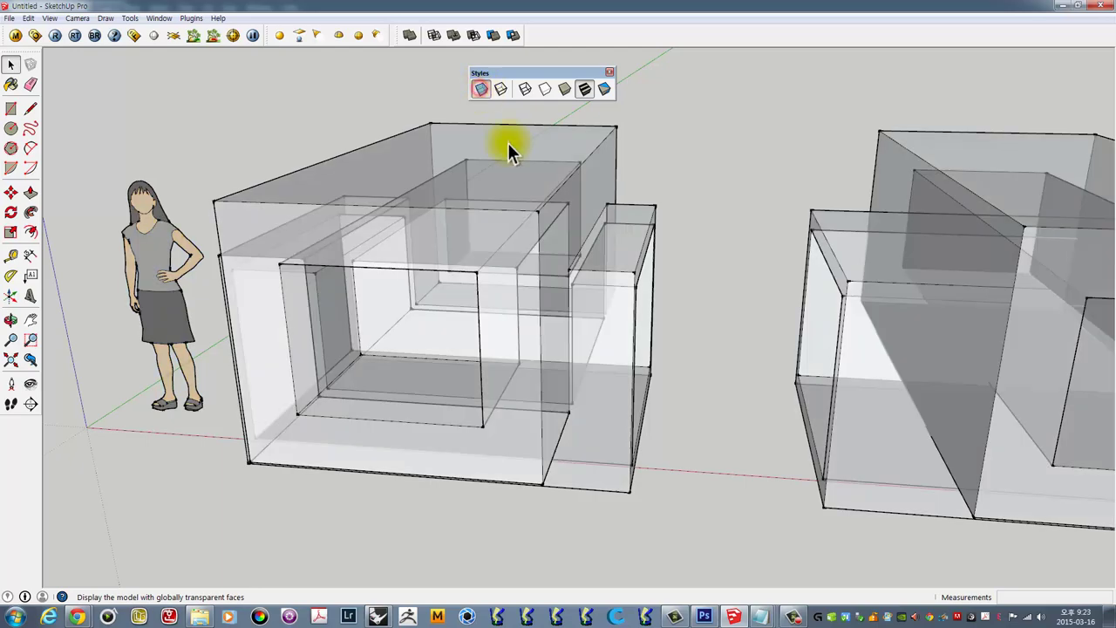
pyautogui.moveTo(507, 142)
pyautogui.mouseDown(button='middle')
pyautogui.moveTo(646, 183)
pyautogui.moveTo(754, 169)
pyautogui.moveTo(610, 148)
pyautogui.mouseUp(button='middle')
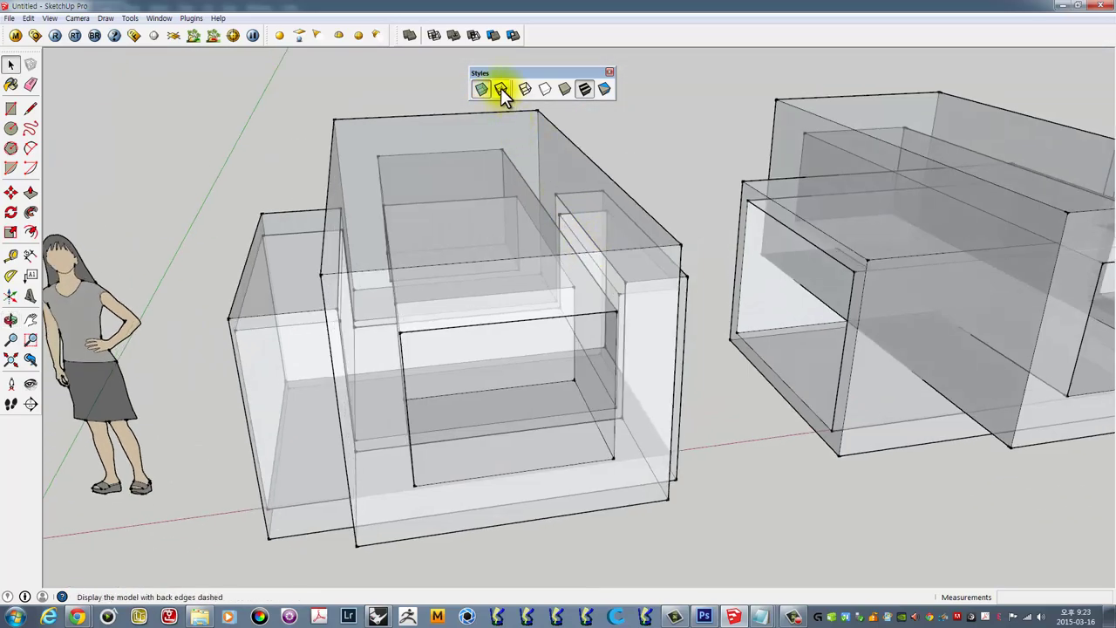
pyautogui.click(500, 88)
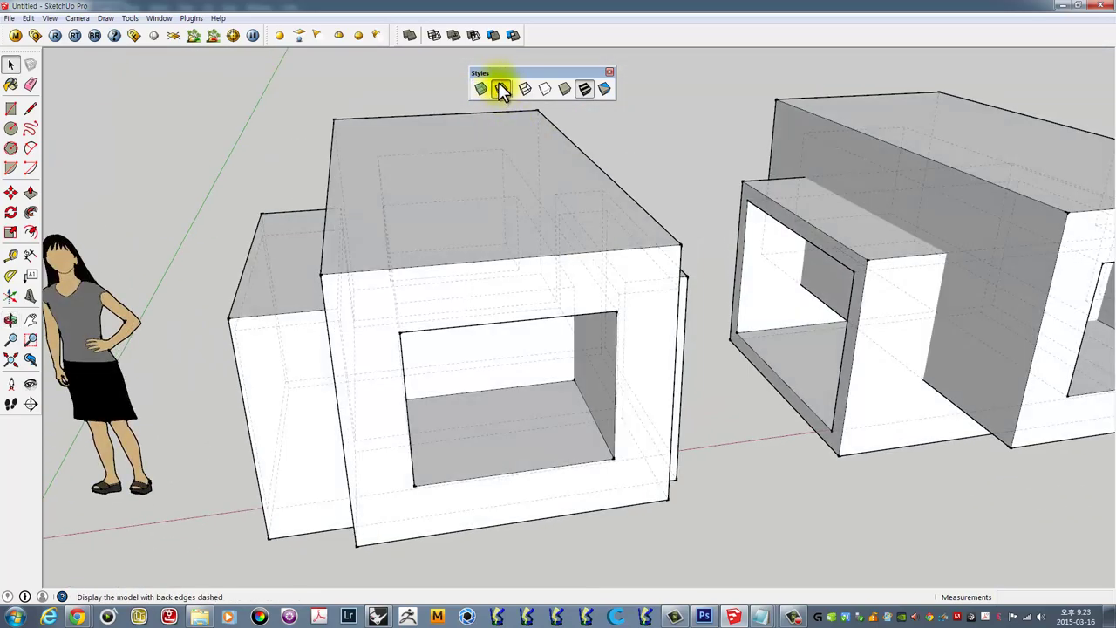
pyautogui.moveTo(611, 200)
pyautogui.mouseDown(button='middle')
pyautogui.moveTo(468, 155)
pyautogui.moveTo(408, 242)
pyautogui.moveTo(409, 209)
pyautogui.moveTo(478, 149)
pyautogui.moveTo(498, 249)
pyautogui.moveTo(523, 130)
pyautogui.mouseUp(button='middle')
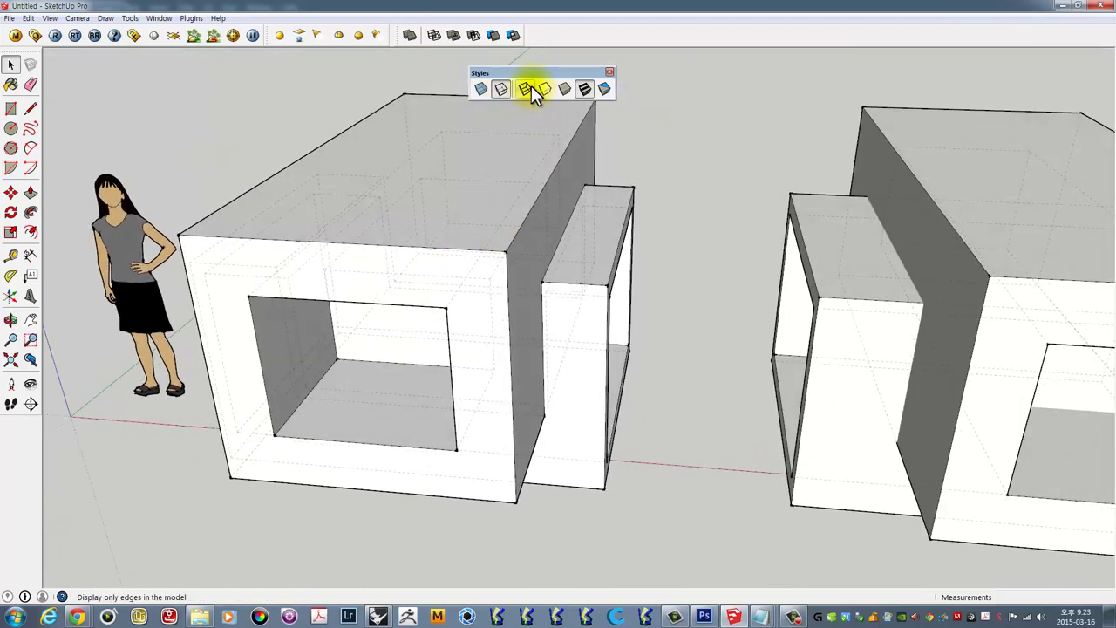
pyautogui.click(529, 87)
pyautogui.moveTo(419, 210); pyautogui.dragTo(387, 255, button='middle')
pyautogui.moveTo(464, 181)
pyautogui.mouseDown()
pyautogui.moveTo(570, 130)
pyautogui.moveTo(657, 137)
pyautogui.moveTo(412, 315)
pyautogui.mouseUp()
pyautogui.moveTo(412, 314); pyautogui.dragTo(453, 218, button='middle')
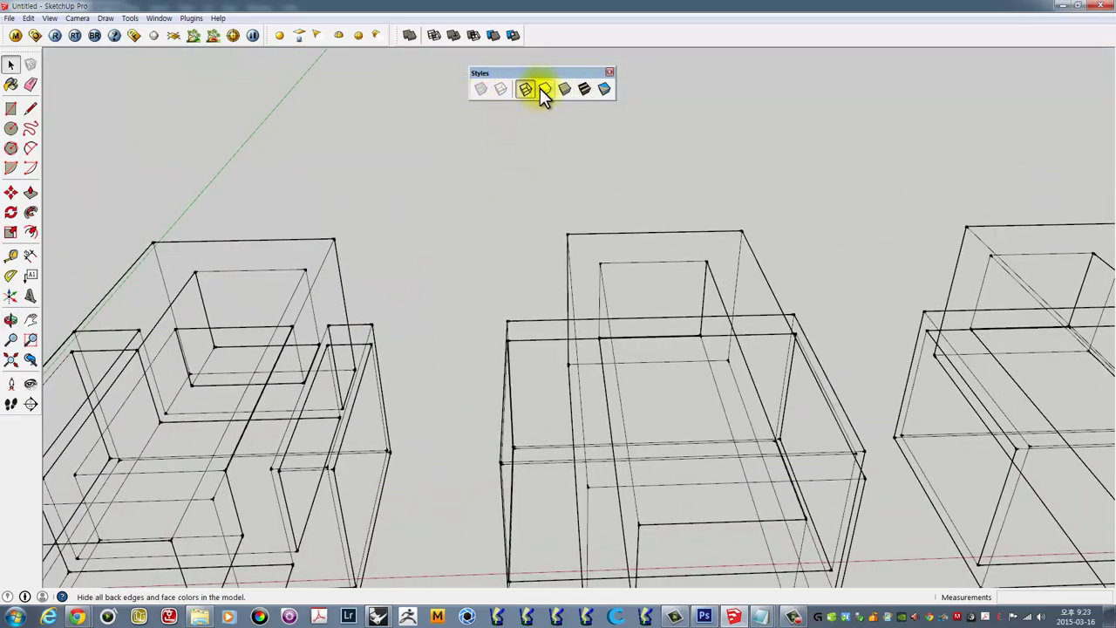
pyautogui.click(540, 88)
# - Return to Shaded with Textures with X-ray off, and dock the Styles toolbar
pyautogui.click(484, 89)
pyautogui.moveTo(467, 125)
pyautogui.mouseDown(button='middle')
pyautogui.moveTo(316, 282)
pyautogui.moveTo(474, 262)
pyautogui.moveTo(439, 176)
pyautogui.moveTo(448, 204)
pyautogui.moveTo(529, 186)
pyautogui.moveTo(481, 203)
pyautogui.moveTo(497, 187)
pyautogui.mouseUp(button='middle')
pyautogui.scroll(-5, 316, 281)
pyautogui.click(581, 92)
pyautogui.moveTo(453, 218)
pyautogui.mouseDown(button='middle')
pyautogui.moveTo(262, 378)
pyautogui.moveTo(316, 323)
pyautogui.moveTo(311, 339)
pyautogui.moveTo(497, 305)
pyautogui.moveTo(511, 239)
pyautogui.moveTo(553, 204)
pyautogui.moveTo(645, 190)
pyautogui.moveTo(525, 294)
pyautogui.moveTo(494, 229)
pyautogui.moveTo(503, 239)
pyautogui.mouseUp(button='middle')
pyautogui.press('F3')
pyautogui.moveTo(593, 280)
pyautogui.mouseDown(button='middle')
pyautogui.moveTo(625, 217)
pyautogui.moveTo(517, 204)
pyautogui.moveTo(560, 319)
pyautogui.moveTo(533, 298)
pyautogui.moveTo(526, 367)
pyautogui.moveTo(590, 262)
pyautogui.moveTo(678, 269)
pyautogui.moveTo(551, 264)
pyautogui.mouseUp(button='middle')
pyautogui.scroll(-2, 560, 323)
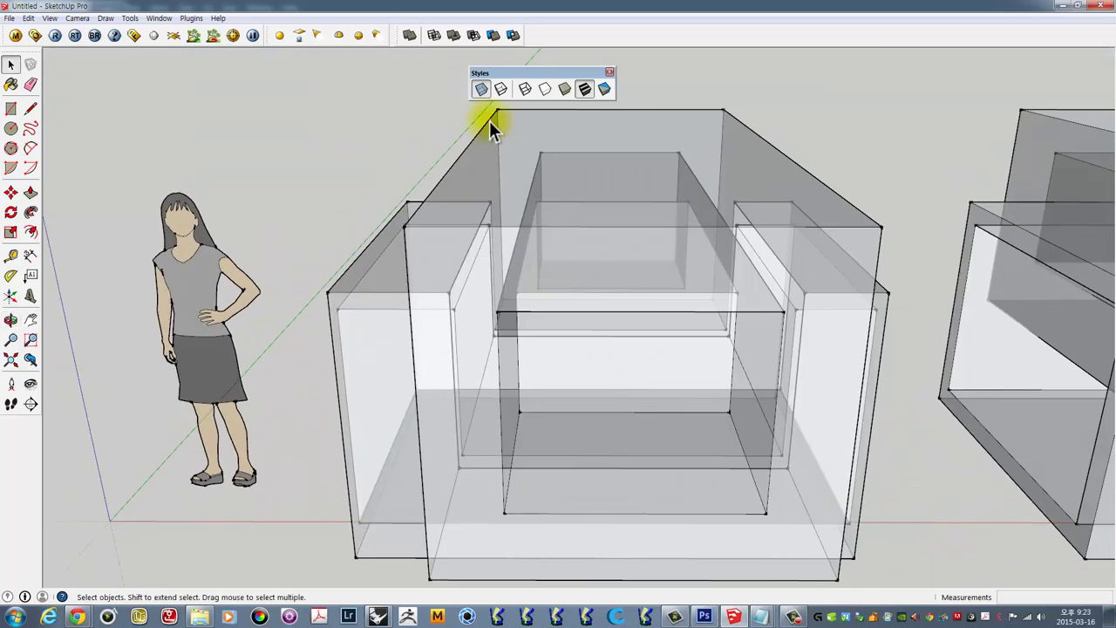
pyautogui.click(480, 89)
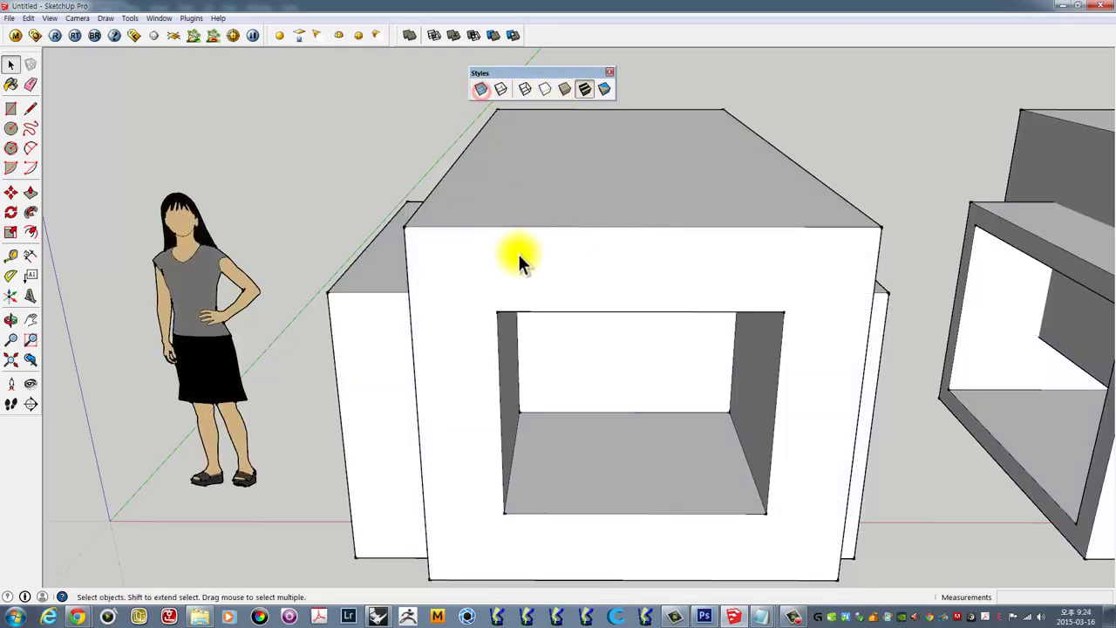
pyautogui.scroll(-2, 373, 249)
pyautogui.scroll(-3, 411, 249)
pyautogui.moveTo(411, 249)
pyautogui.mouseDown(button='middle')
pyautogui.moveTo(498, 267)
pyautogui.moveTo(505, 245)
pyautogui.moveTo(448, 294)
pyautogui.moveTo(605, 279)
pyautogui.moveTo(612, 225)
pyautogui.mouseUp(button='middle')
pyautogui.moveTo(533, 74); pyautogui.dragTo(590, 33)
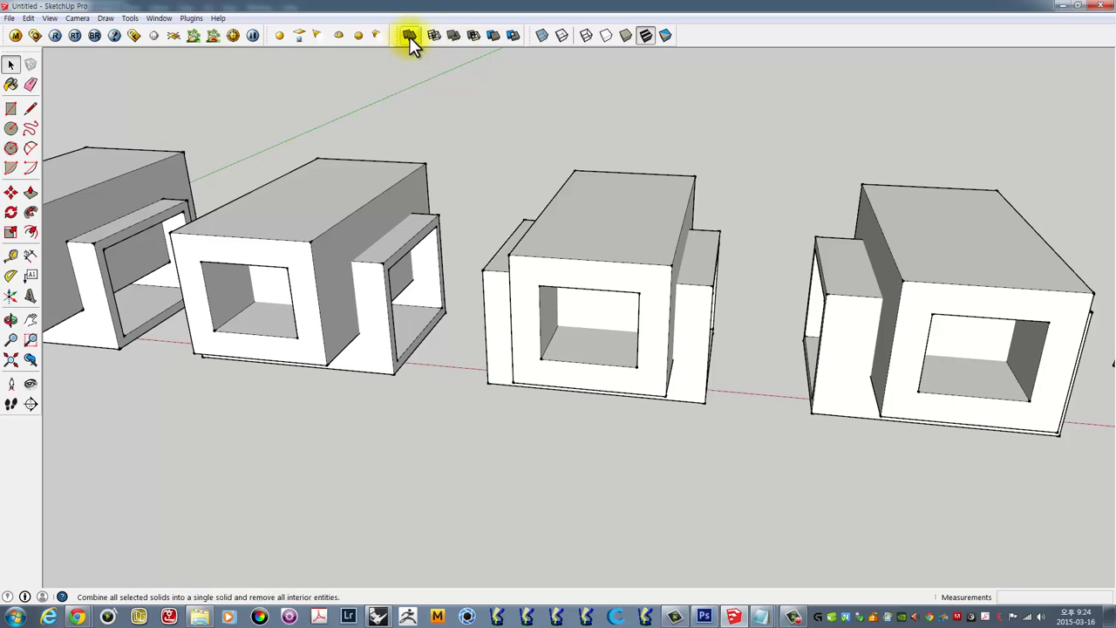
# - Union the middle box pair into a single solid
pyautogui.click(453, 40)
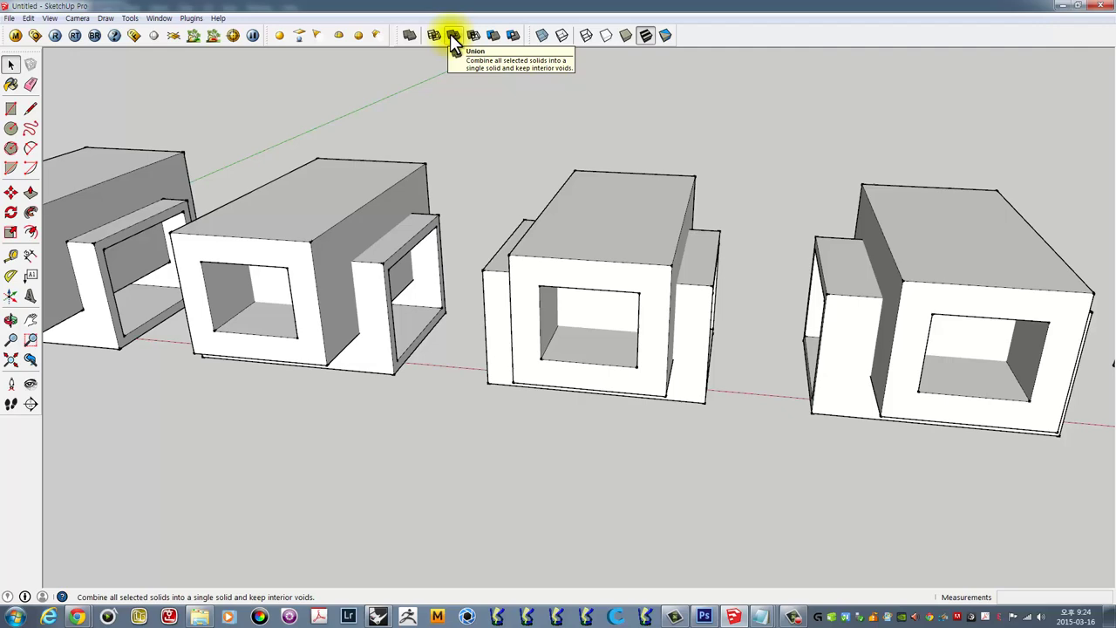
pyautogui.moveTo(567, 186); pyautogui.dragTo(576, 228, button='middle')
pyautogui.click(575, 228)
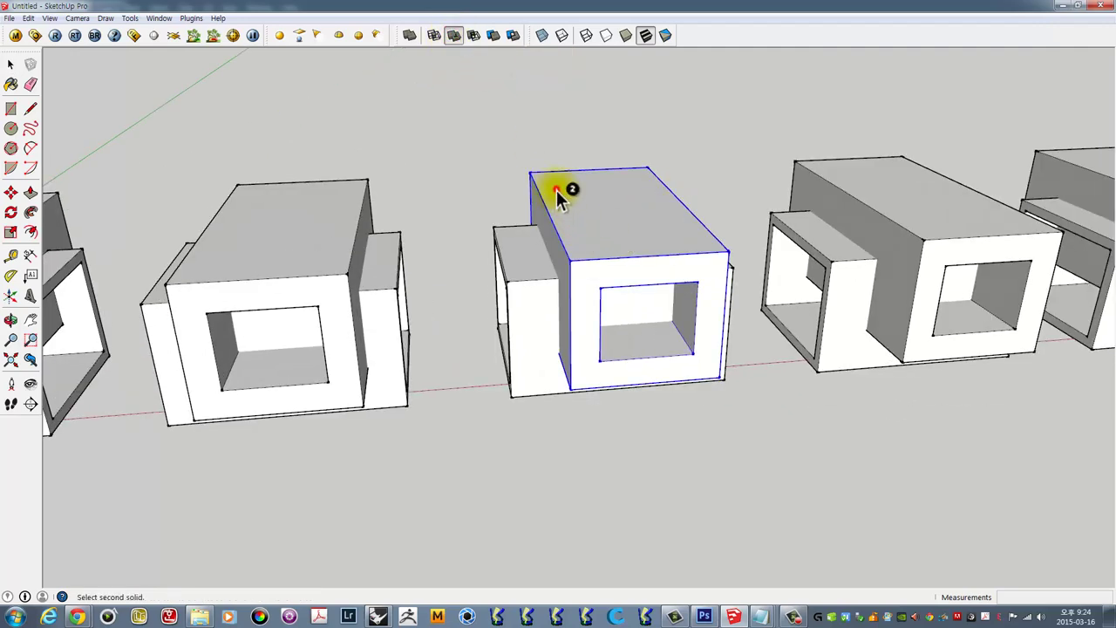
pyautogui.click(535, 238)
pyautogui.moveTo(535, 238); pyautogui.dragTo(613, 133, button='middle')
pyautogui.scroll(3, 560, 295)
pyautogui.moveTo(548, 244)
pyautogui.mouseDown(button='middle')
pyautogui.moveTo(618, 180)
pyautogui.moveTo(525, 242)
pyautogui.moveTo(491, 331)
pyautogui.moveTo(532, 261)
pyautogui.mouseUp(button='middle')
pyautogui.scroll(3, 593, 272)
pyautogui.scroll(-3, 593, 271)
# - Inspect the merged box in X-ray from low frontal angles, then turn X-ray off
pyautogui.click(563, 35)
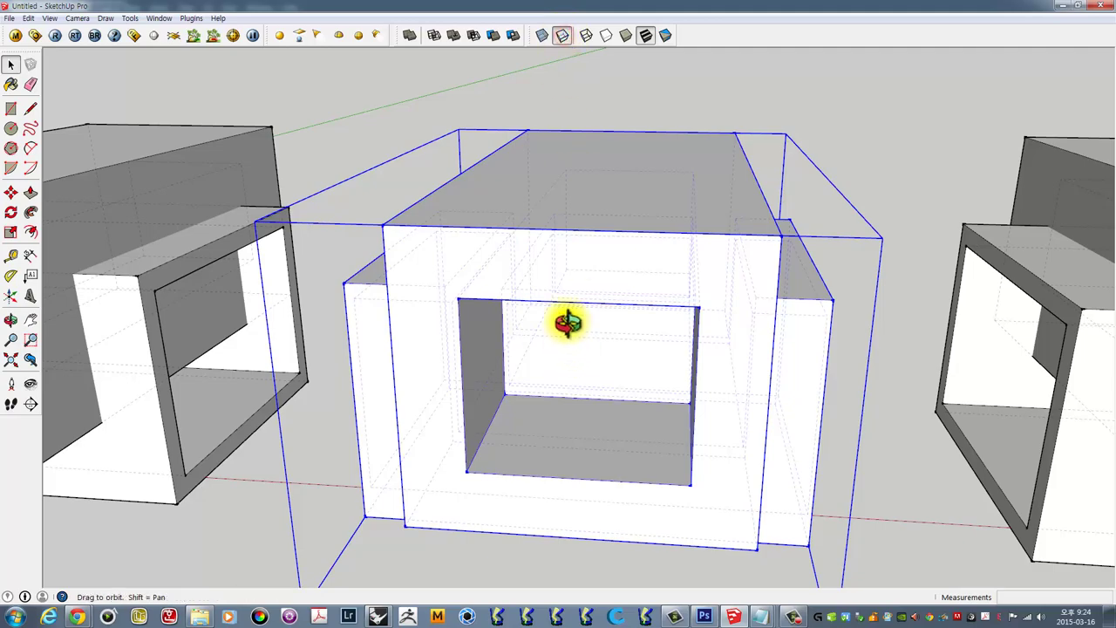
pyautogui.moveTo(565, 323)
pyautogui.mouseDown(button='middle')
pyautogui.moveTo(558, 249)
pyautogui.moveTo(523, 218)
pyautogui.moveTo(481, 235)
pyautogui.moveTo(657, 341)
pyautogui.moveTo(680, 374)
pyautogui.moveTo(697, 299)
pyautogui.moveTo(575, 335)
pyautogui.moveTo(611, 336)
pyautogui.mouseUp(button='middle')
pyautogui.scroll(-1, 617, 293)
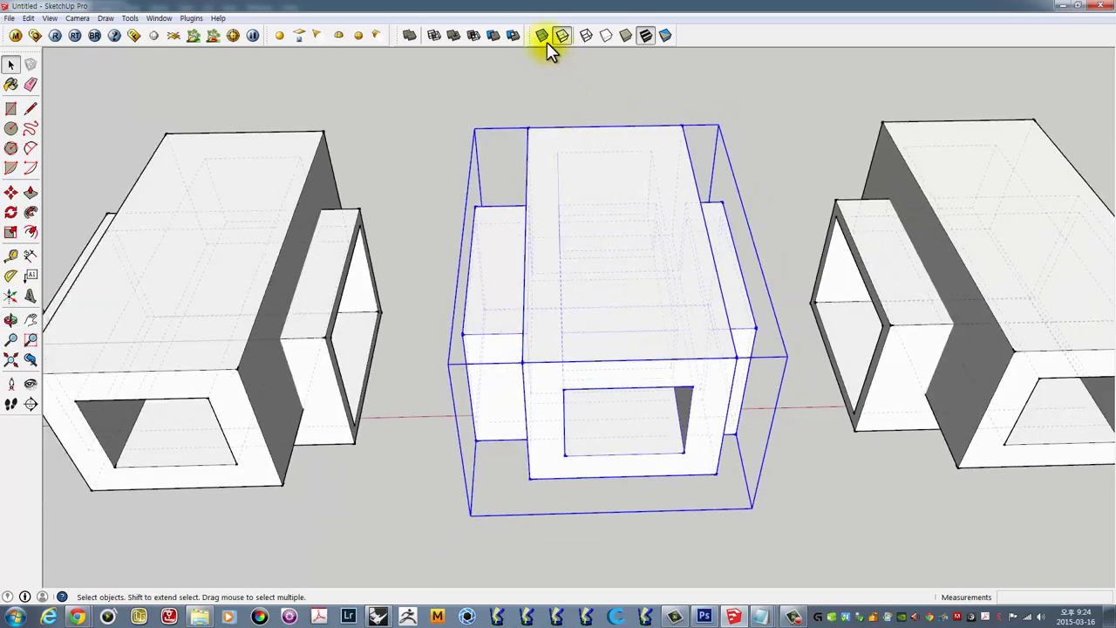
pyautogui.click(542, 35)
pyautogui.moveTo(610, 226)
pyautogui.mouseDown(button='middle')
pyautogui.moveTo(640, 256)
pyautogui.moveTo(602, 250)
pyautogui.moveTo(545, 271)
pyautogui.mouseUp(button='middle')
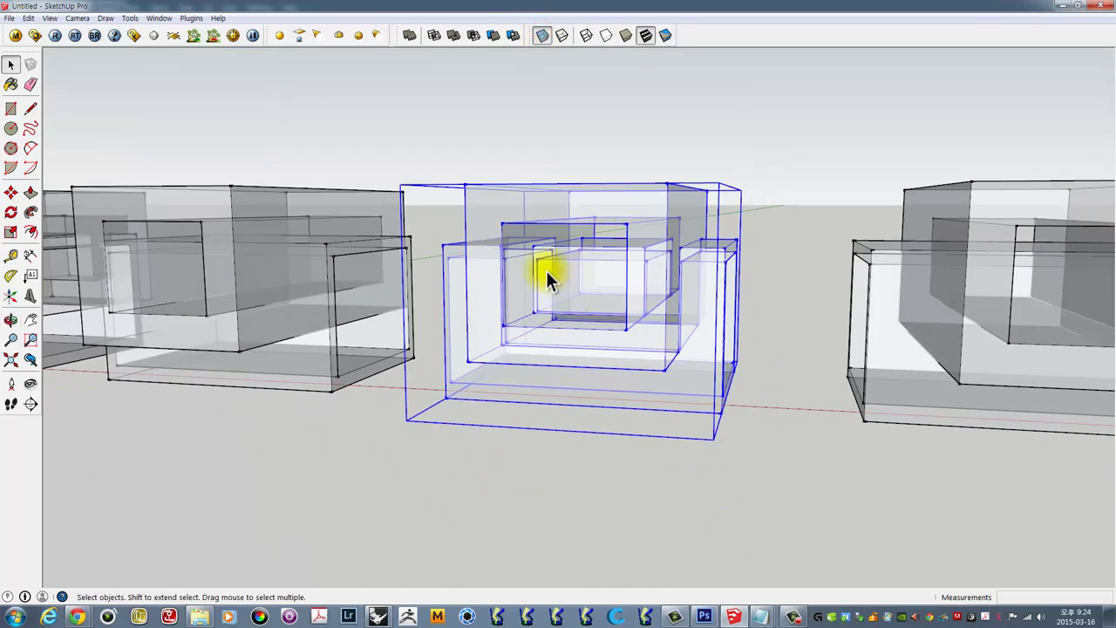
pyautogui.scroll(2, 545, 270)
pyautogui.scroll(-5, 384, 279)
pyautogui.keyDown('shift'); pyautogui.moveTo(383, 280); pyautogui.dragTo(565, 296, button='middle'); pyautogui.keyUp('shift')
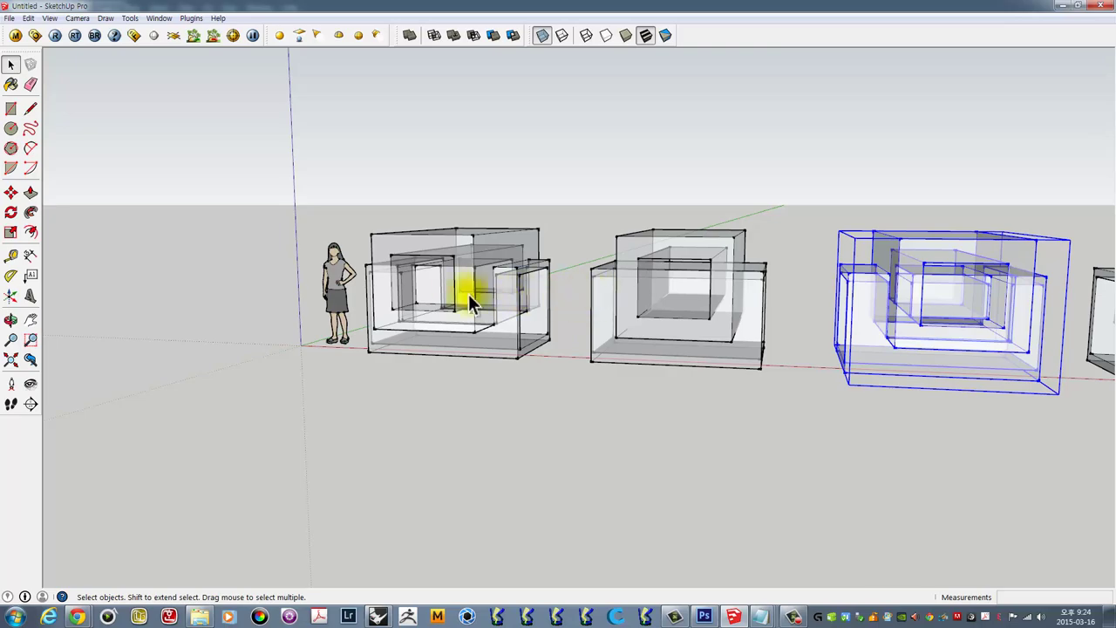
pyautogui.moveTo(466, 289); pyautogui.dragTo(552, 309, button='middle')
pyautogui.scroll(3, 450, 291)
pyautogui.scroll(2, 450, 292)
pyautogui.moveTo(451, 291)
pyautogui.mouseDown(button='middle')
pyautogui.moveTo(407, 303)
pyautogui.moveTo(624, 391)
pyautogui.moveTo(654, 460)
pyautogui.mouseUp(button='middle')
pyautogui.scroll(-2, 407, 303)
pyautogui.scroll(-3, 387, 291)
pyautogui.scroll(-3, 393, 287)
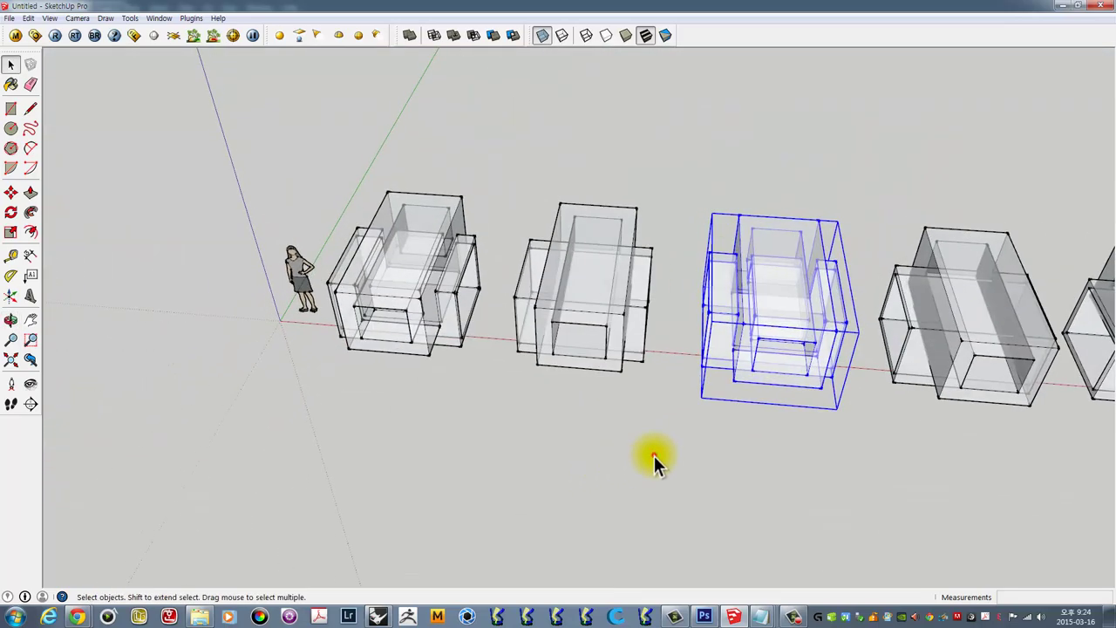
pyautogui.click(654, 455)
pyautogui.moveTo(689, 323); pyautogui.dragTo(566, 335, button='middle')
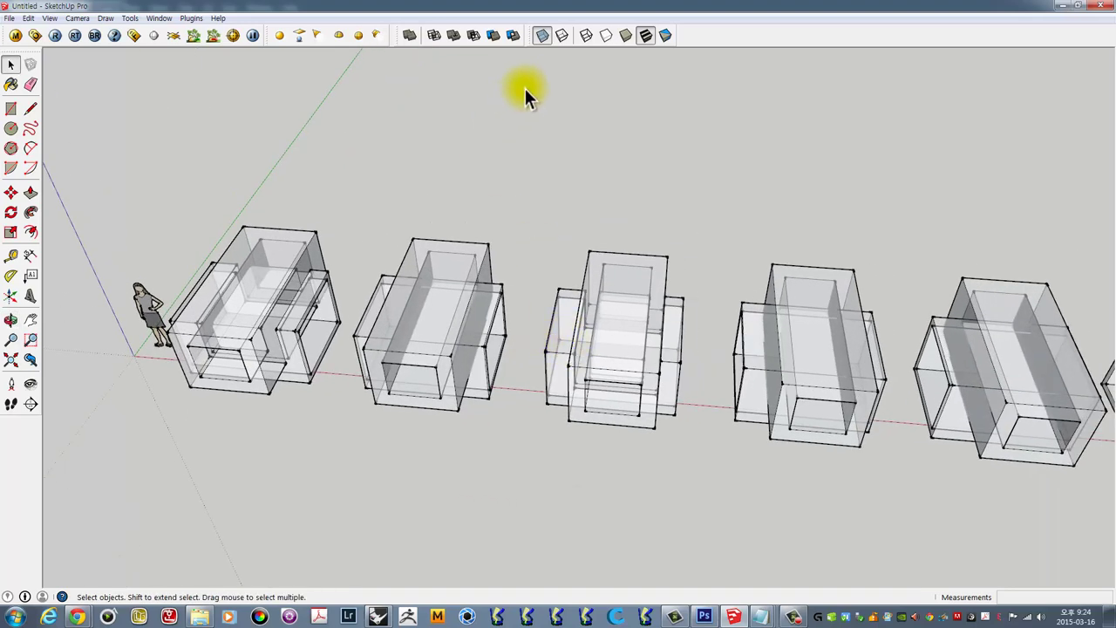
pyautogui.click(543, 37)
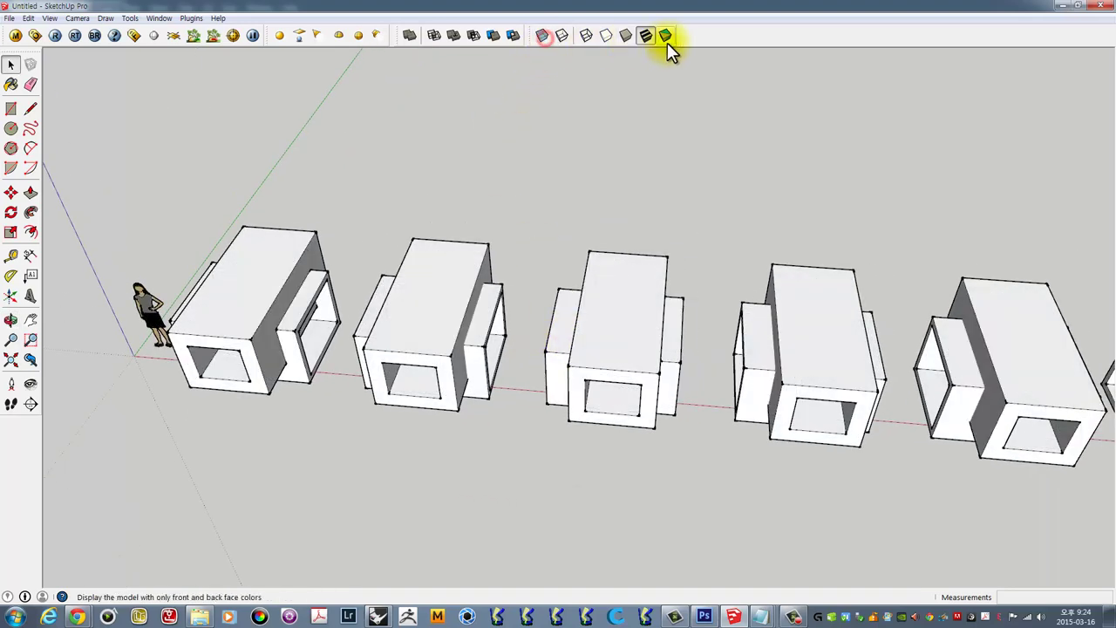
# - Select the second box pair and Intersect it, keeping only the shared overlap
pyautogui.click(253, 320)
pyautogui.click(593, 341)
pyautogui.moveTo(497, 349)
pyautogui.mouseDown(button='middle')
pyautogui.moveTo(608, 202)
pyautogui.moveTo(783, 165)
pyautogui.moveTo(786, 183)
pyautogui.moveTo(561, 337)
pyautogui.mouseUp(button='middle')
pyautogui.scroll(2, 399, 341)
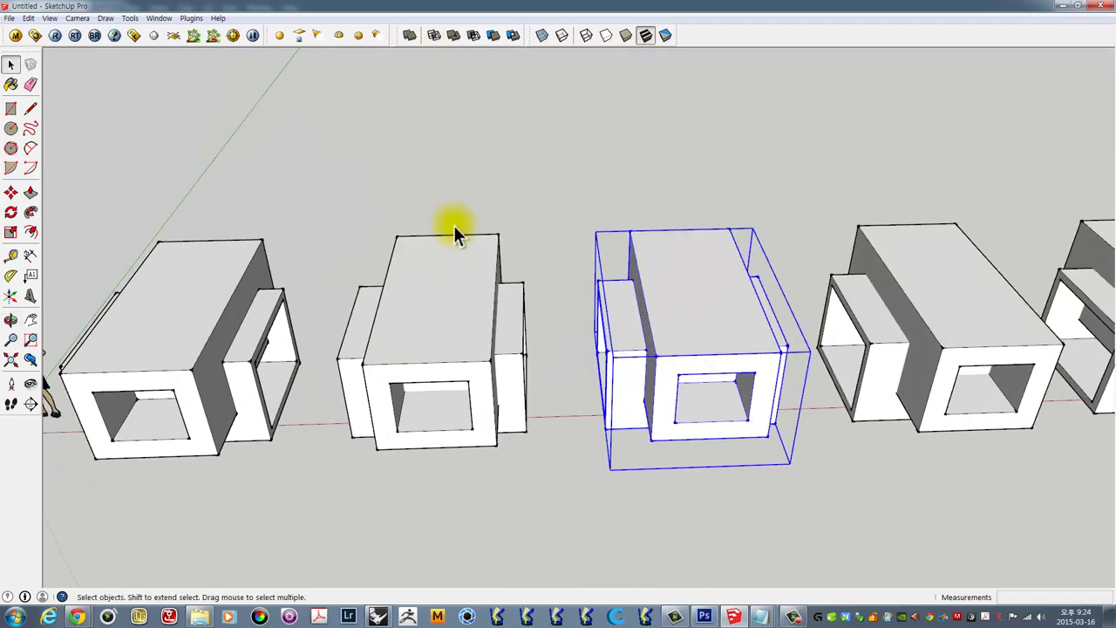
pyautogui.click(445, 262)
pyautogui.moveTo(386, 361); pyautogui.dragTo(480, 341, button='middle')
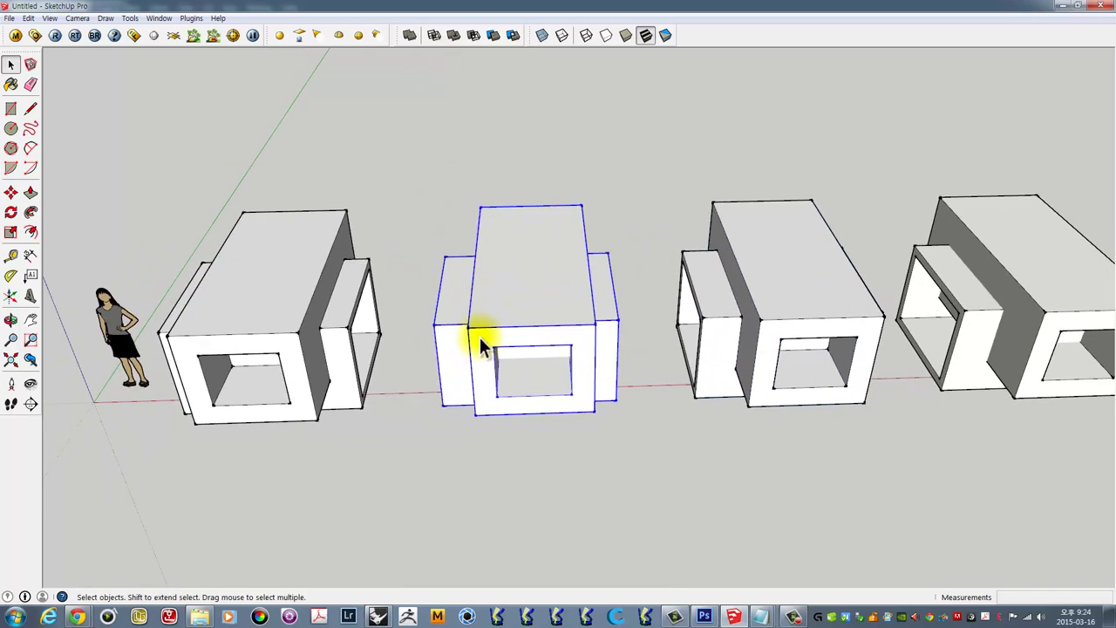
pyautogui.click(436, 34)
pyautogui.moveTo(528, 383)
pyautogui.mouseDown(button='middle')
pyautogui.moveTo(637, 183)
pyautogui.moveTo(460, 369)
pyautogui.mouseUp(button='middle')
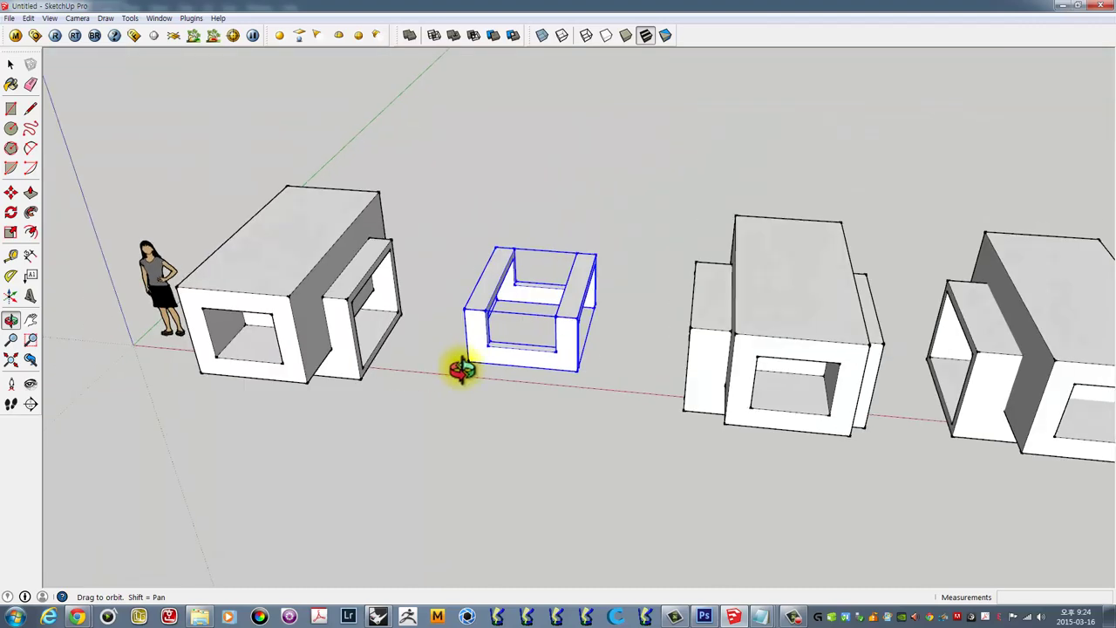
pyautogui.click(572, 195)
pyautogui.moveTo(572, 193)
pyautogui.mouseDown(button='middle')
pyautogui.moveTo(506, 249)
pyautogui.moveTo(584, 211)
pyautogui.mouseUp(button='middle')
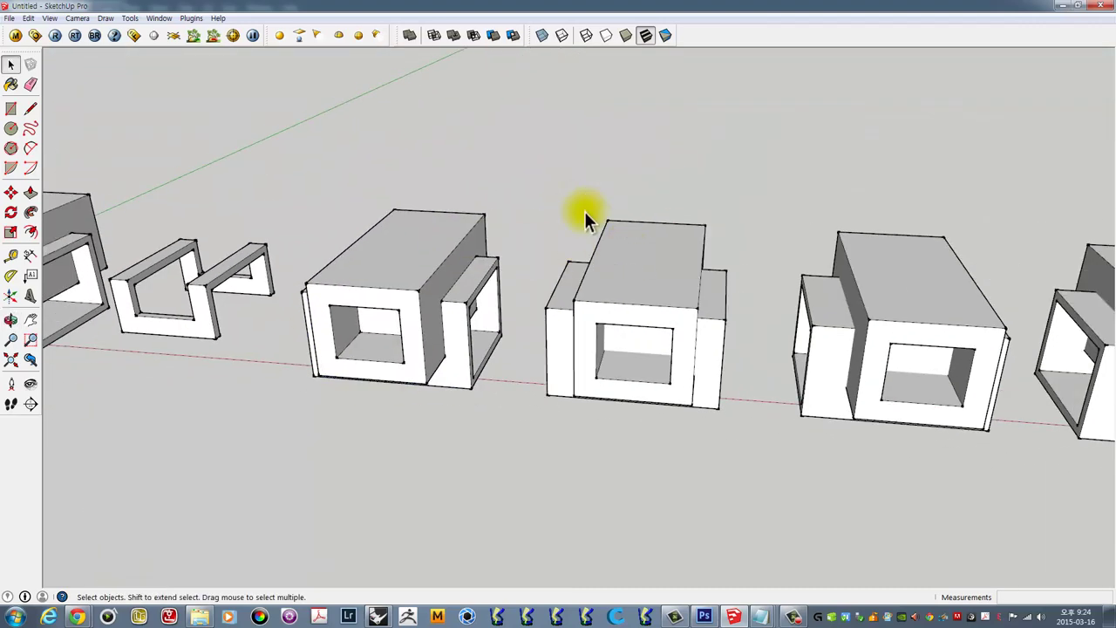
# - Subtract the picked box from its neighbour, leaving a channel-shaped piece with a block inside
pyautogui.click(473, 34)
pyautogui.scroll(3, 630, 242)
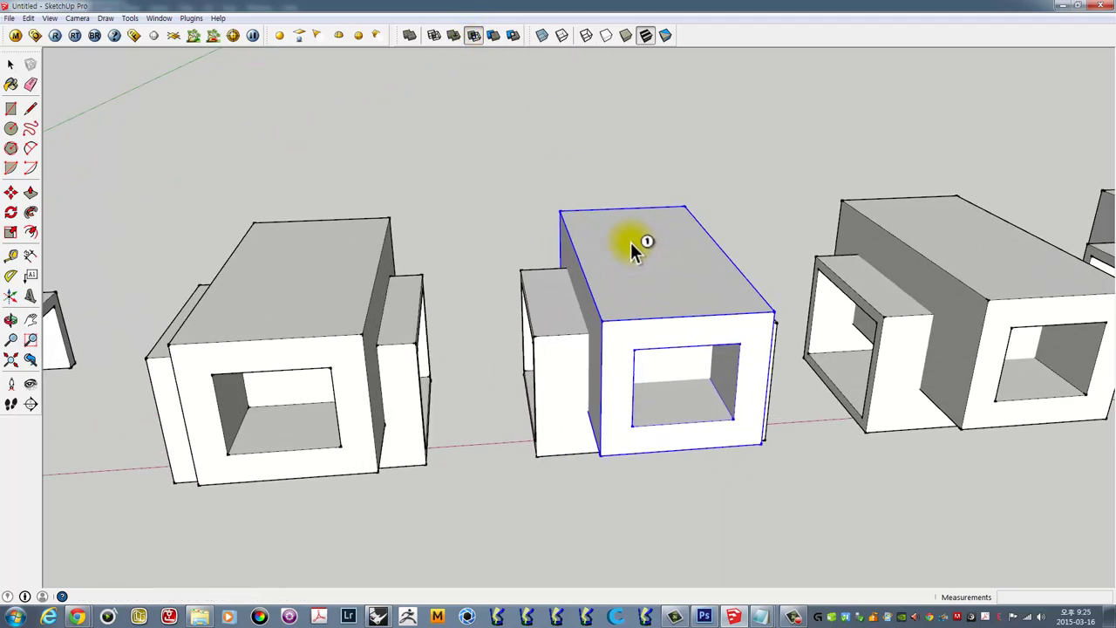
pyautogui.click(608, 229)
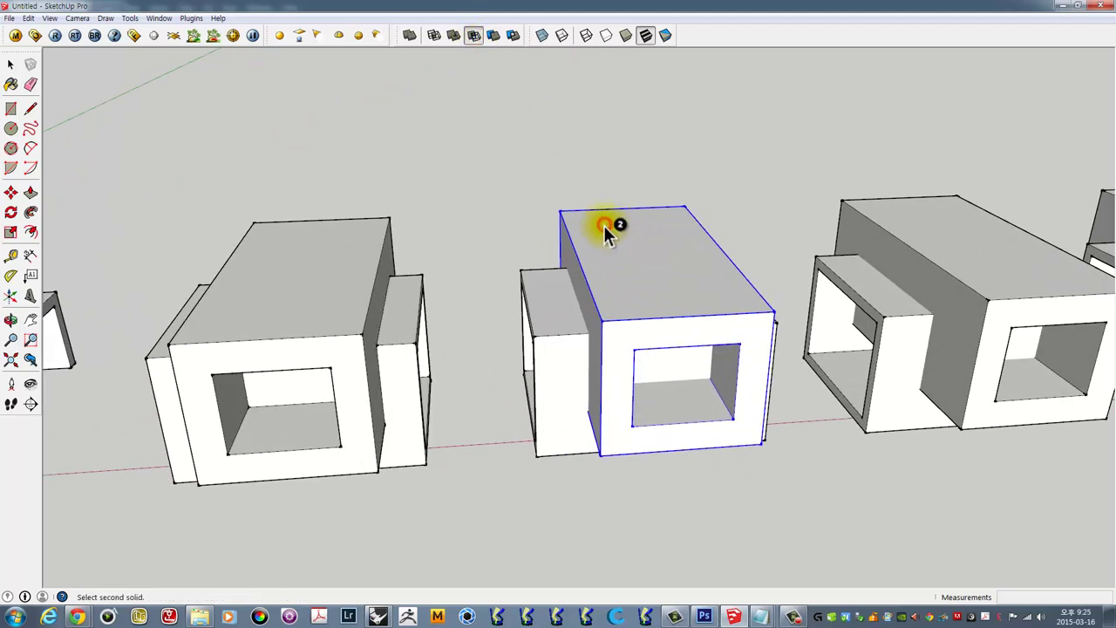
pyautogui.click(534, 298)
pyautogui.moveTo(533, 298)
pyautogui.mouseDown(button='middle')
pyautogui.moveTo(588, 277)
pyautogui.moveTo(584, 298)
pyautogui.mouseUp(button='middle')
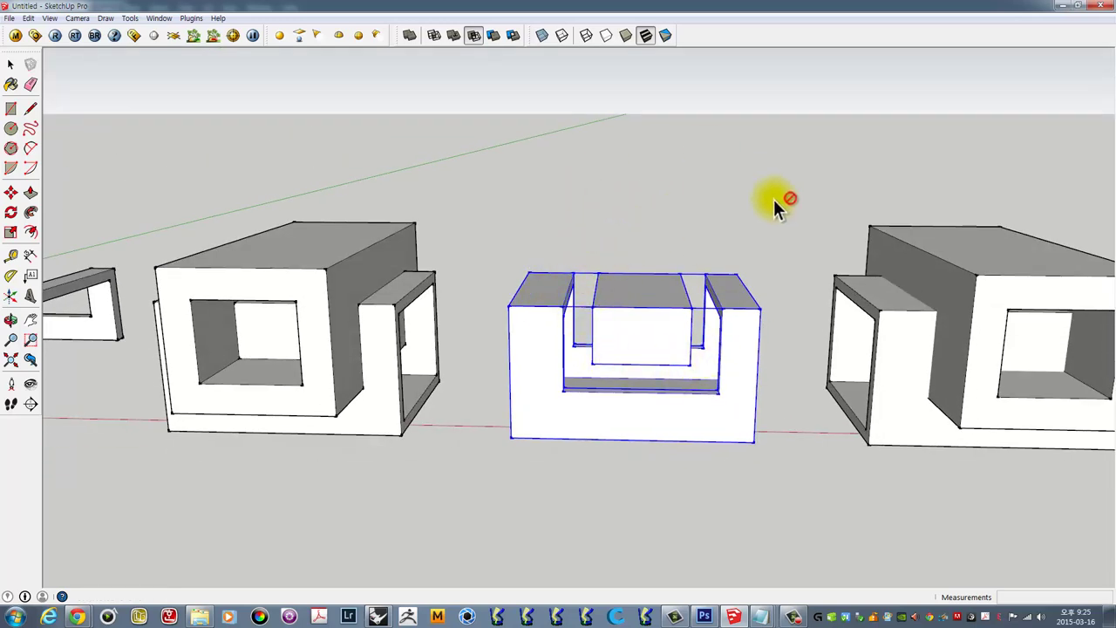
pyautogui.moveTo(759, 179)
pyautogui.mouseDown(button='middle')
pyautogui.moveTo(523, 192)
pyautogui.moveTo(461, 294)
pyautogui.mouseUp(button='middle')
pyautogui.press('space')
pyautogui.click(537, 194)
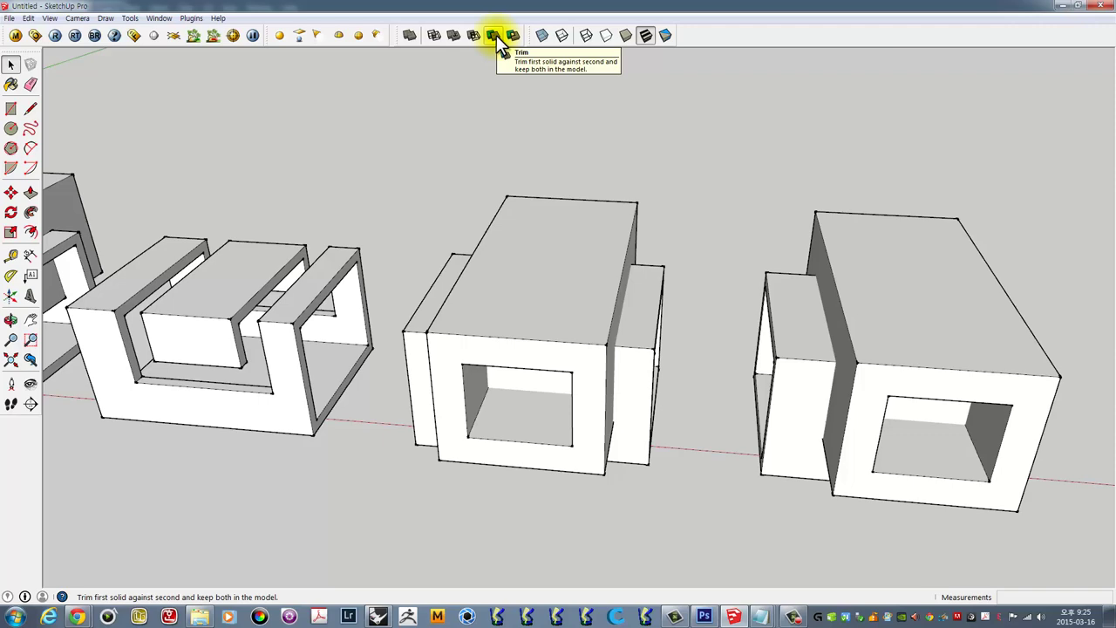
# - Trim the middle pair's block using the hollow box as the trimming solid
pyautogui.moveTo(518, 218); pyautogui.dragTo(573, 220, button='middle')
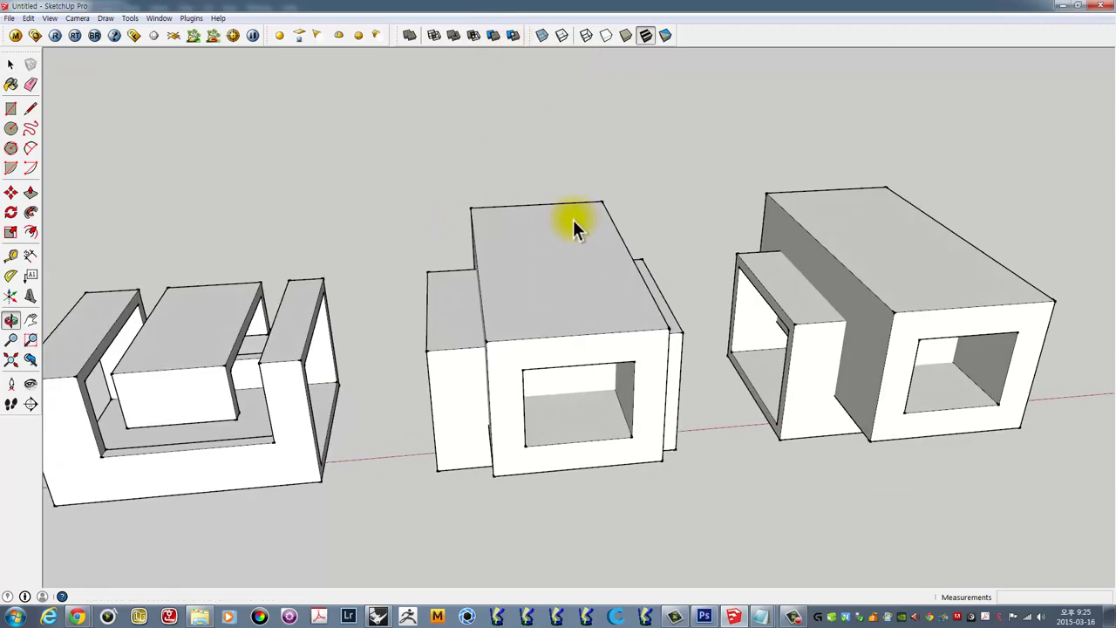
pyautogui.click(456, 291)
pyautogui.moveTo(457, 290)
pyautogui.mouseDown(button='middle')
pyautogui.moveTo(531, 207)
pyautogui.moveTo(509, 124)
pyautogui.mouseUp(button='middle')
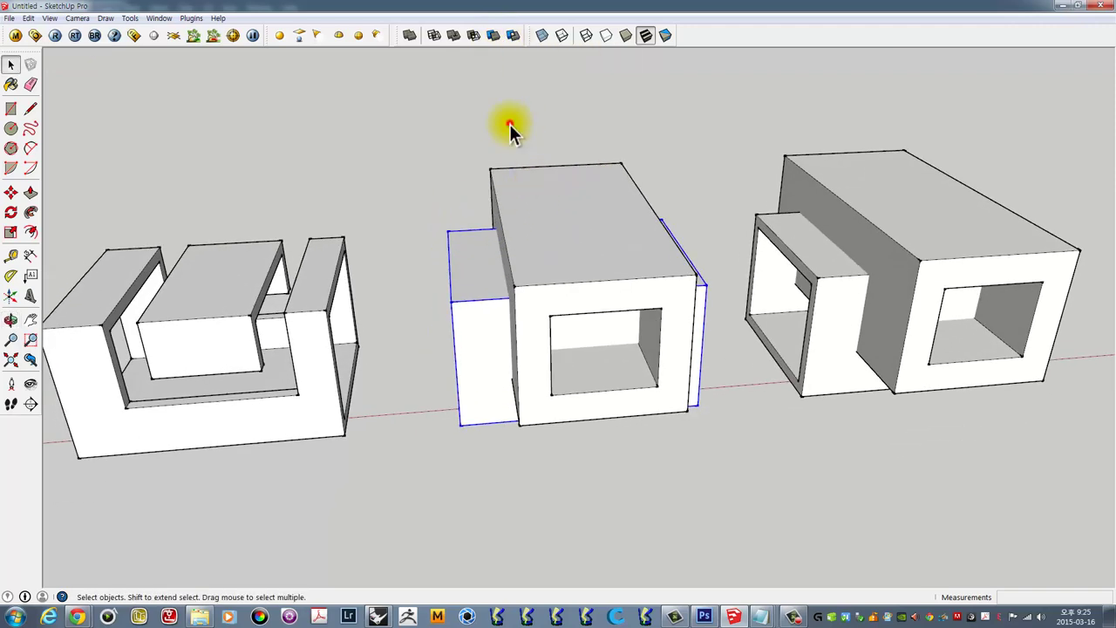
pyautogui.click(509, 123)
pyautogui.click(493, 35)
pyautogui.click(548, 186)
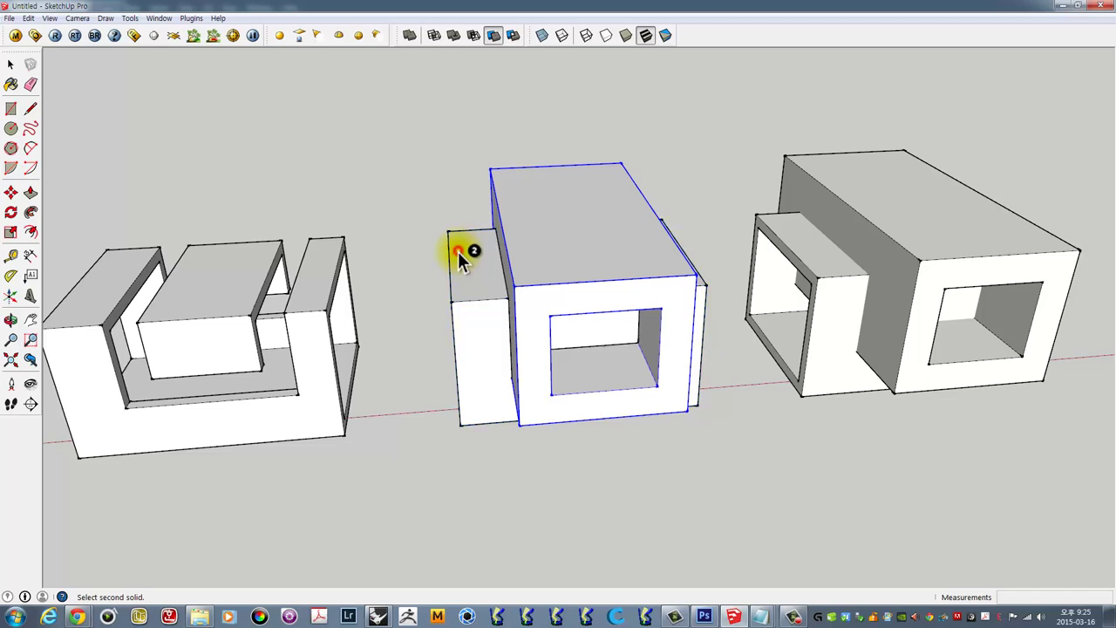
pyautogui.moveTo(543, 262)
pyautogui.mouseDown(button='middle')
pyautogui.moveTo(536, 201)
pyautogui.moveTo(584, 222)
pyautogui.mouseUp(button='middle')
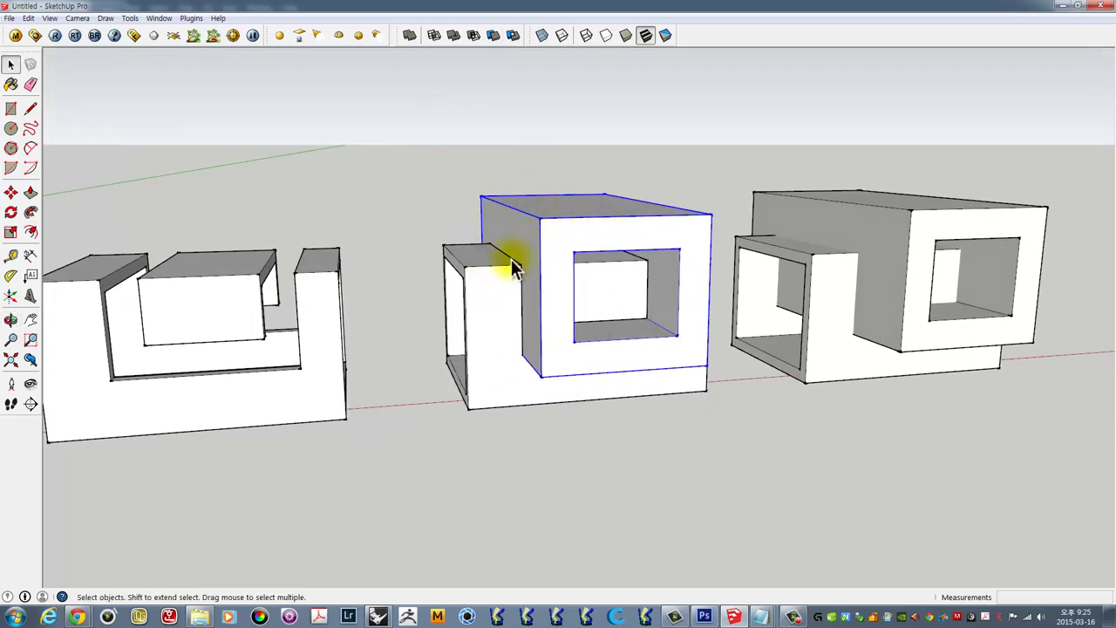
# - Move the hollow box straight up above the trimmed U-shaped block and inspect both
pyautogui.press('m')
pyautogui.click(494, 348)
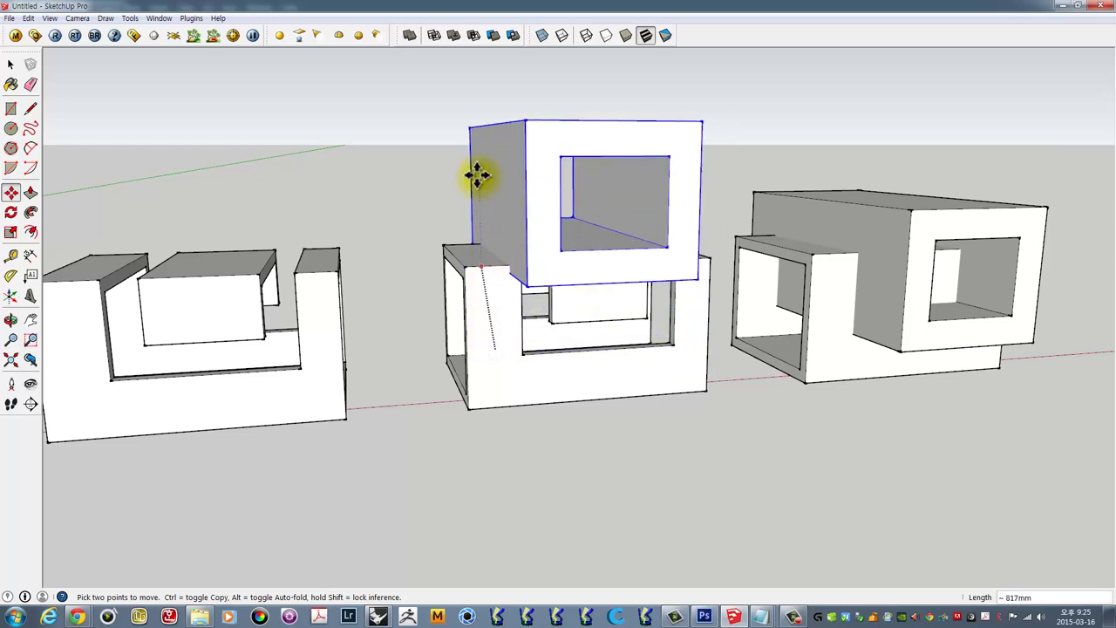
pyautogui.click(493, 167)
pyautogui.moveTo(493, 171); pyautogui.dragTo(526, 149, button='middle')
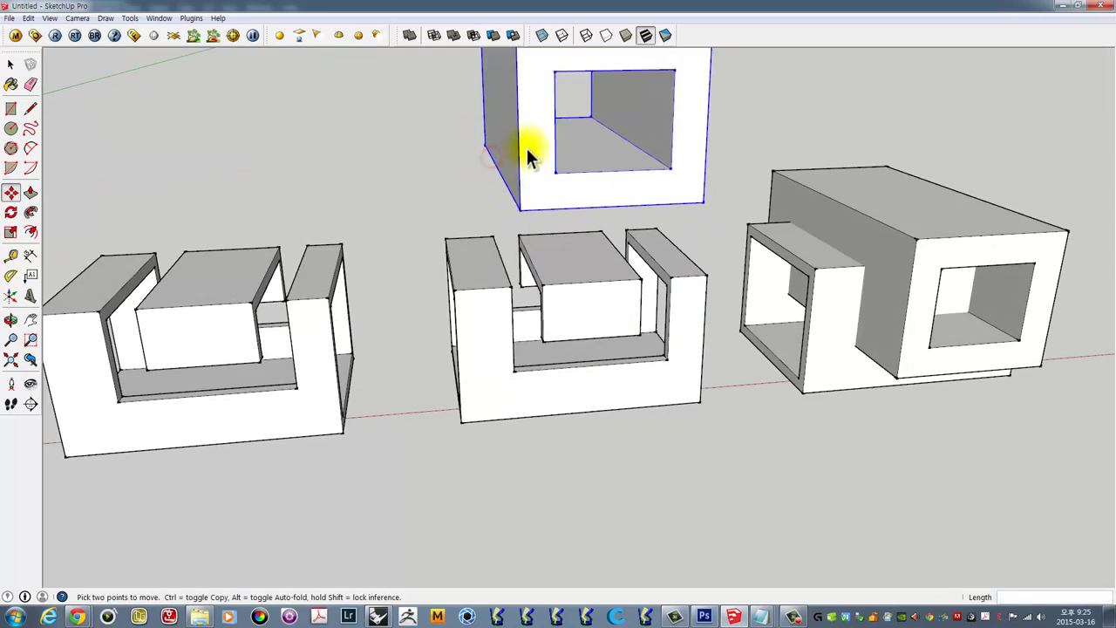
pyautogui.press('space')
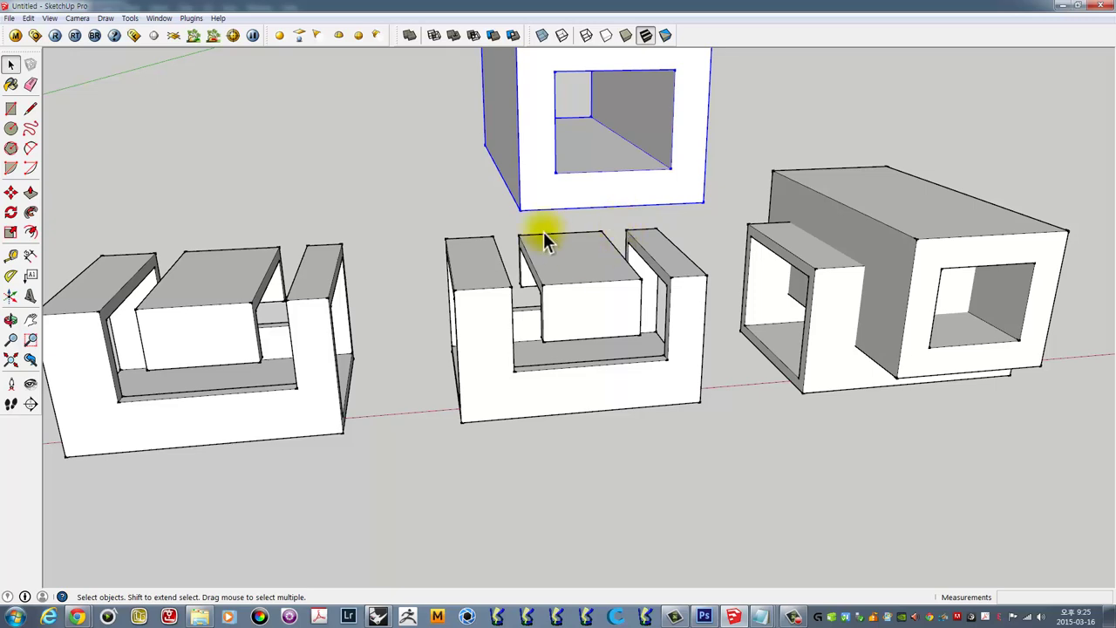
pyautogui.moveTo(494, 241); pyautogui.dragTo(348, 314, button='middle')
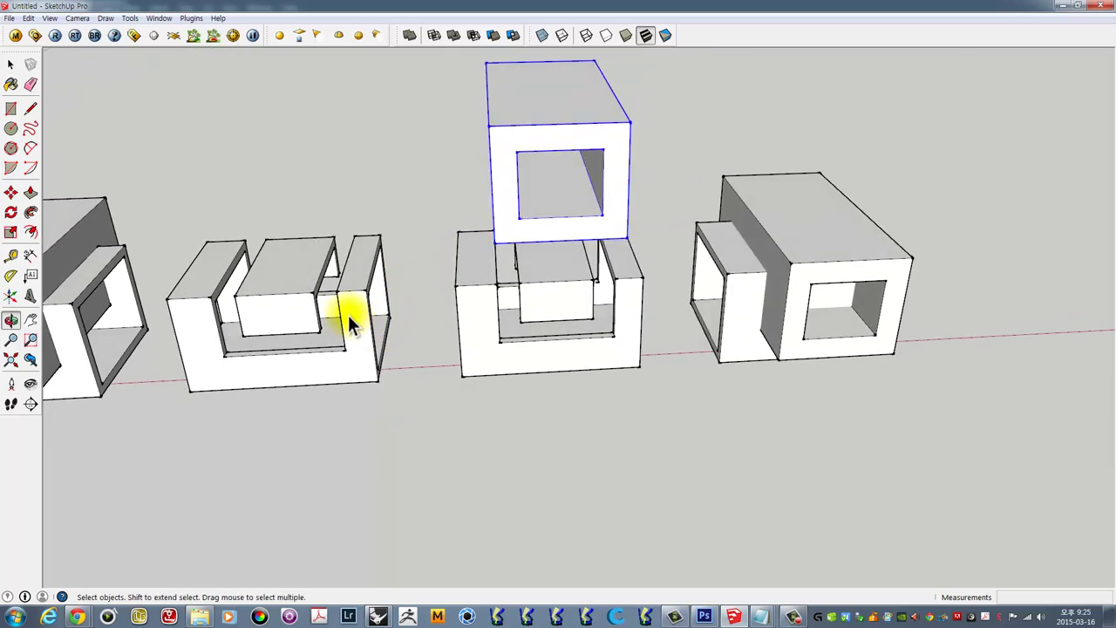
pyautogui.click(309, 281)
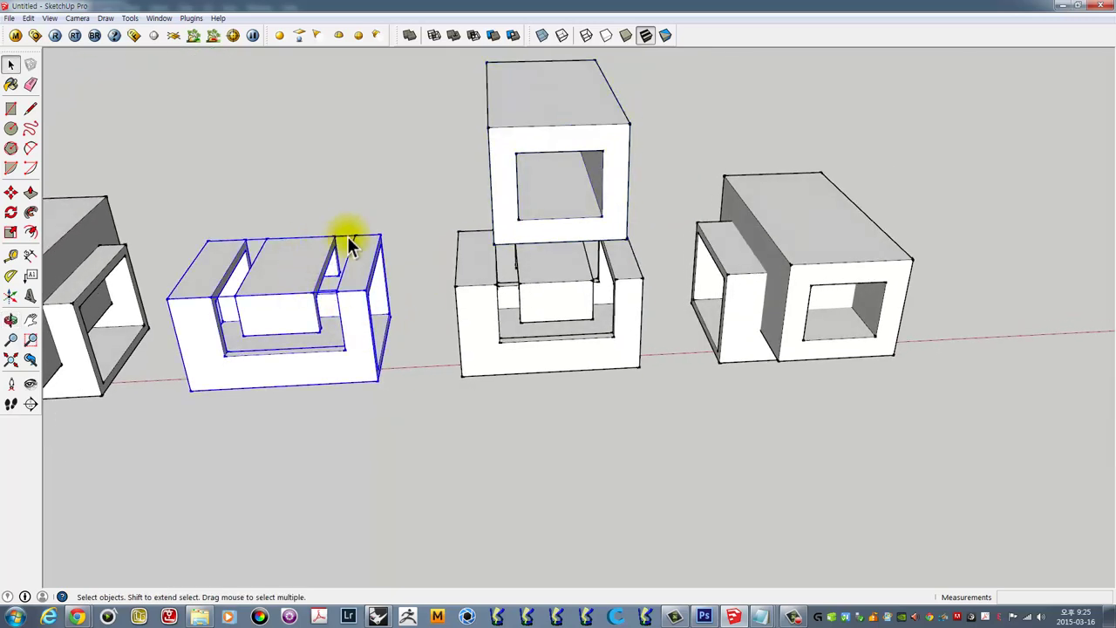
pyautogui.click(520, 155)
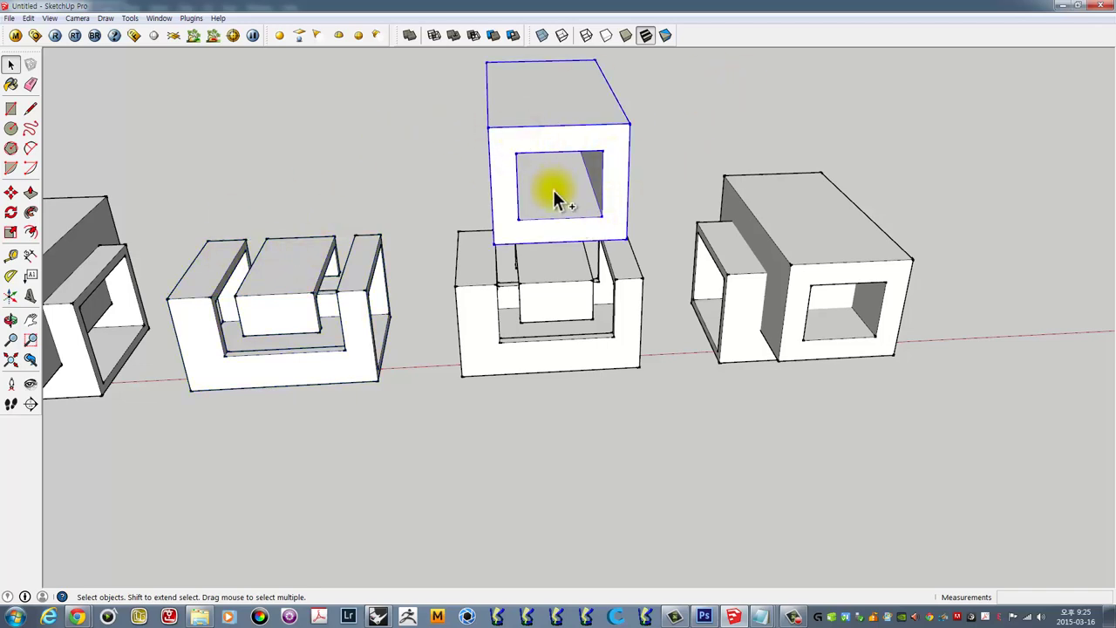
pyautogui.moveTo(558, 199)
pyautogui.mouseDown(button='middle')
pyautogui.moveTo(529, 269)
pyautogui.moveTo(640, 149)
pyautogui.moveTo(755, 117)
pyautogui.moveTo(589, 250)
pyautogui.moveTo(553, 253)
pyautogui.moveTo(725, 241)
pyautogui.moveTo(499, 300)
pyautogui.moveTo(518, 250)
pyautogui.mouseUp(button='middle')
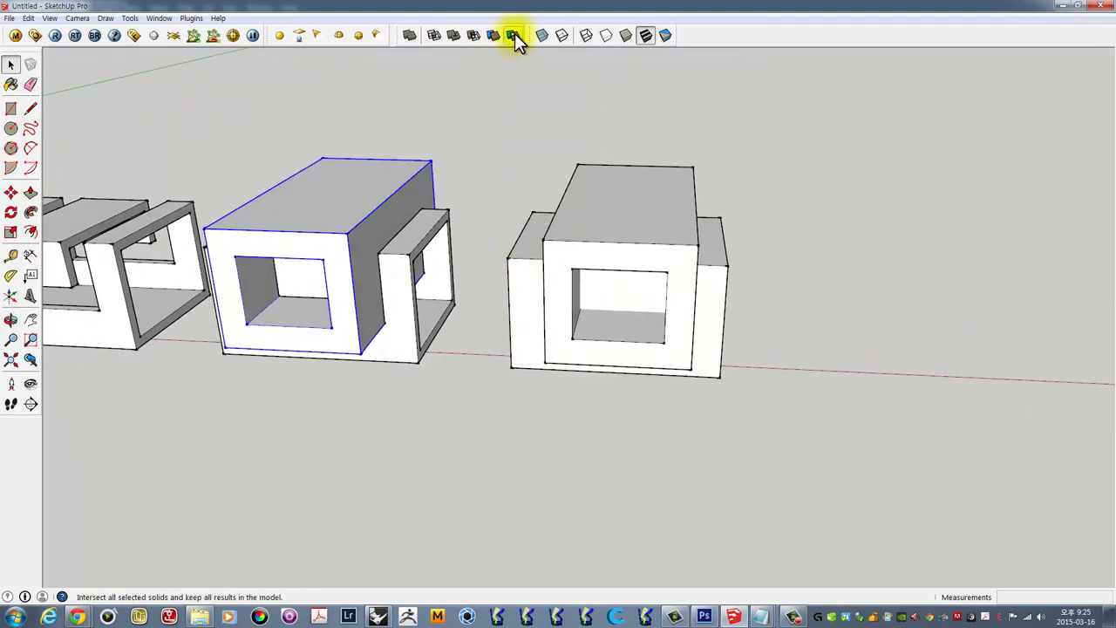
# - Split the right box pair with Solid Tools > Split, picking the right box, then the small box
pyautogui.click(535, 129)
pyautogui.moveTo(519, 175); pyautogui.dragTo(516, 45, button='middle')
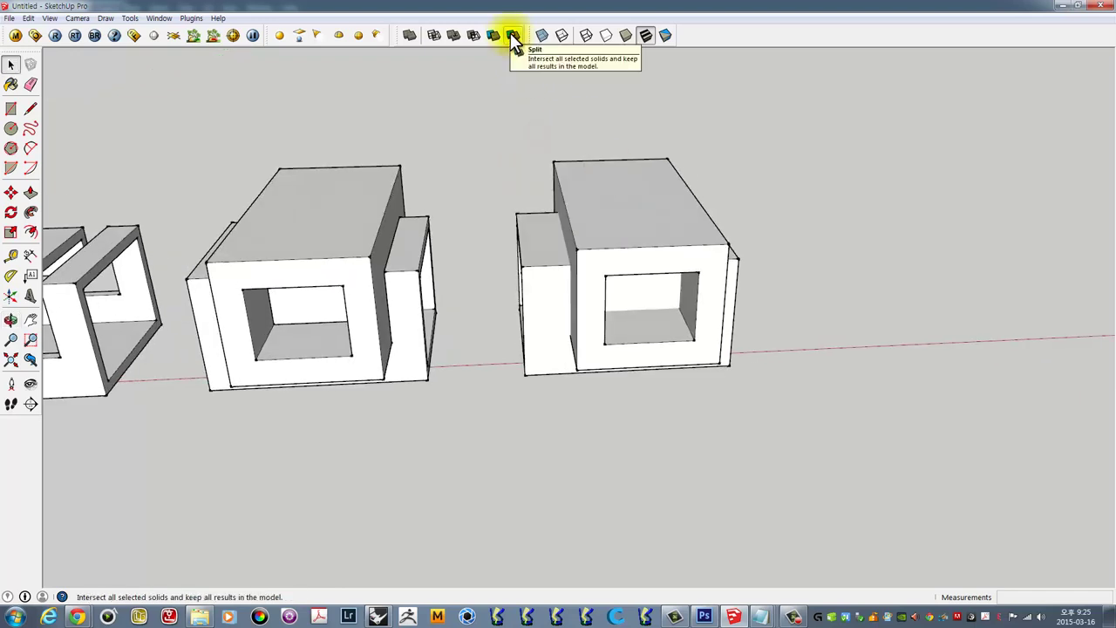
pyautogui.scroll(3, 563, 253)
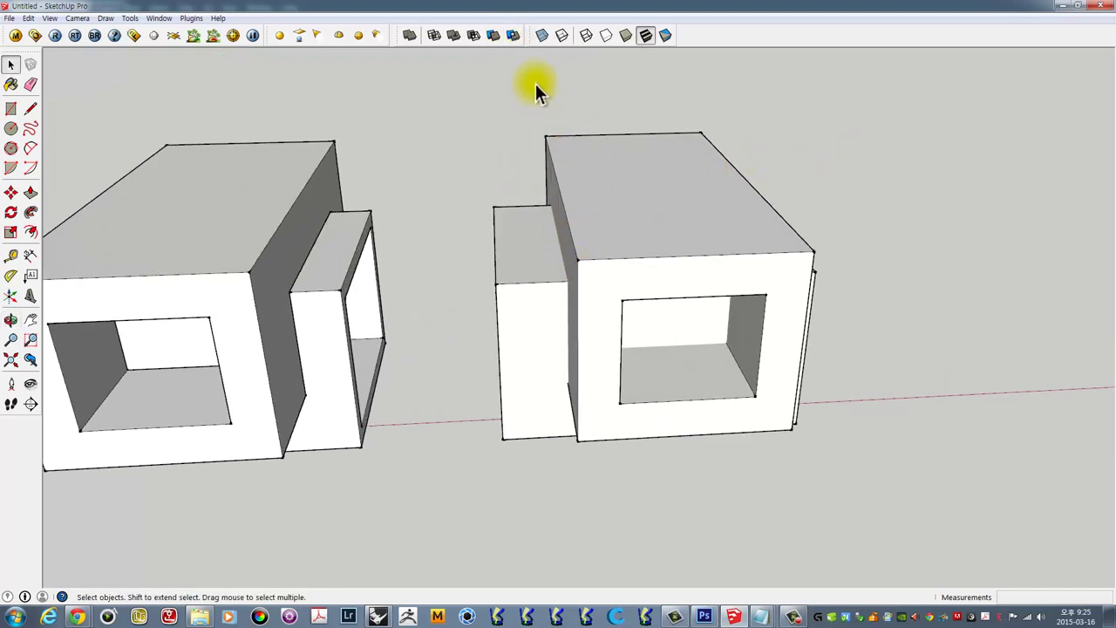
pyautogui.click(512, 35)
pyautogui.click(648, 182)
pyautogui.click(523, 247)
pyautogui.press('space')
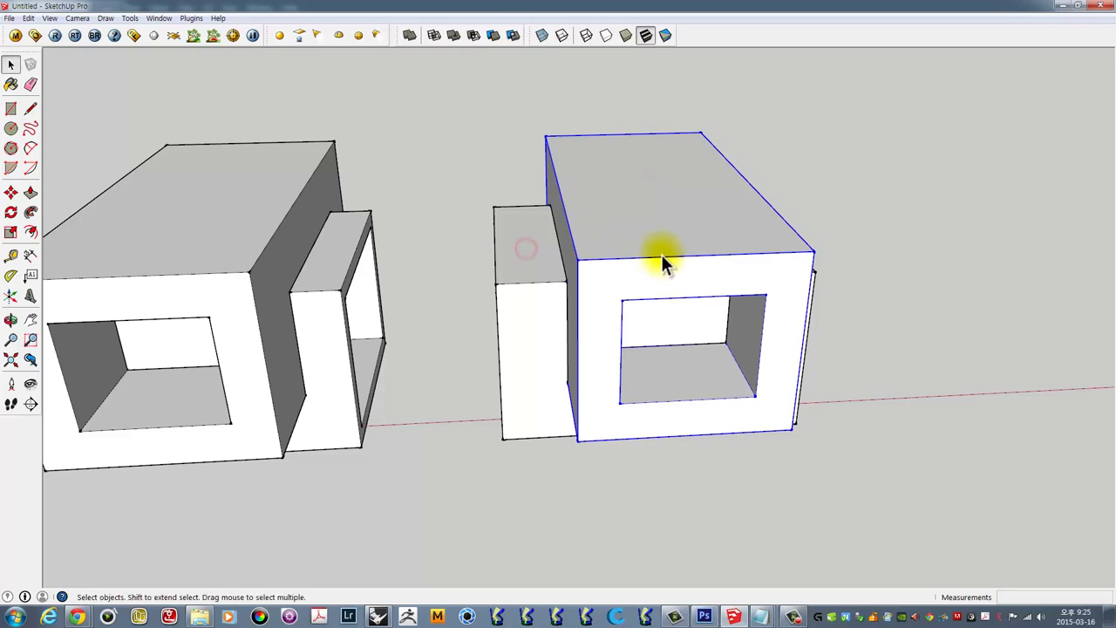
# - Move the split box and its top part upward to pull the pieces apart
pyautogui.moveTo(722, 269)
pyautogui.mouseDown(button='middle')
pyautogui.moveTo(658, 219)
pyautogui.moveTo(715, 274)
pyautogui.moveTo(615, 283)
pyautogui.mouseUp(button='middle')
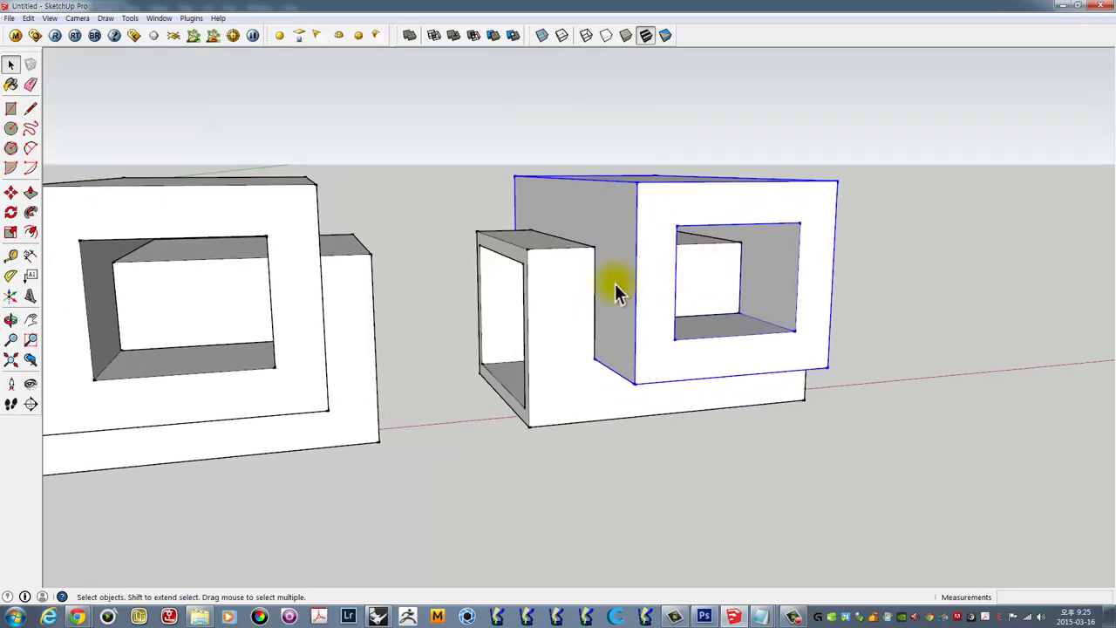
pyautogui.press('m')
pyautogui.click(557, 319)
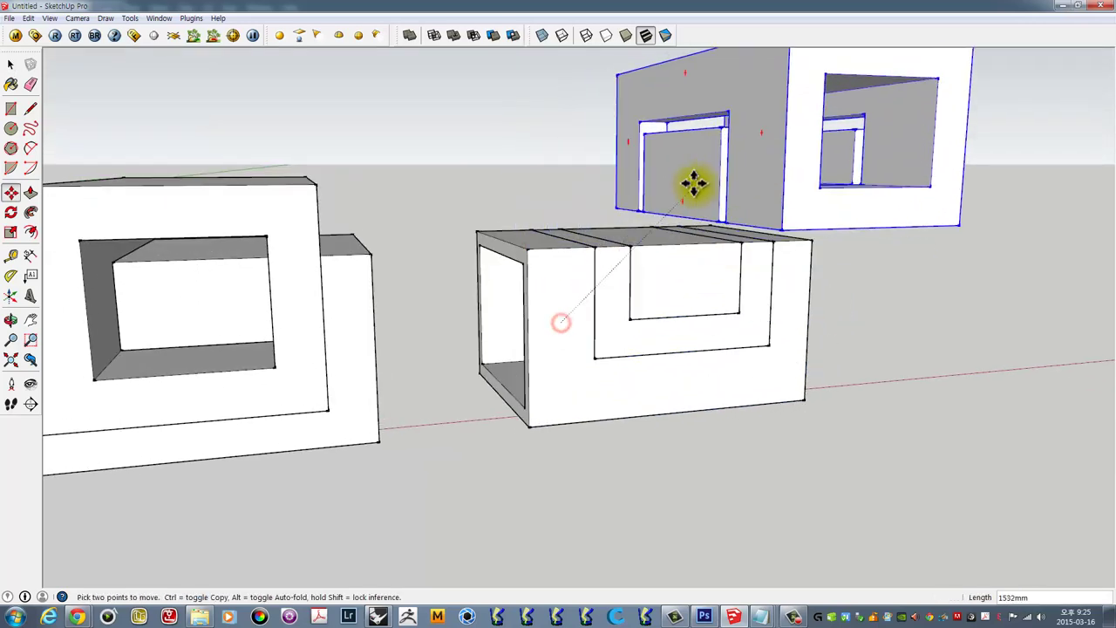
pyautogui.click(690, 182)
pyautogui.moveTo(643, 224); pyautogui.dragTo(624, 284, button='middle')
pyautogui.press('space')
pyautogui.click(702, 304)
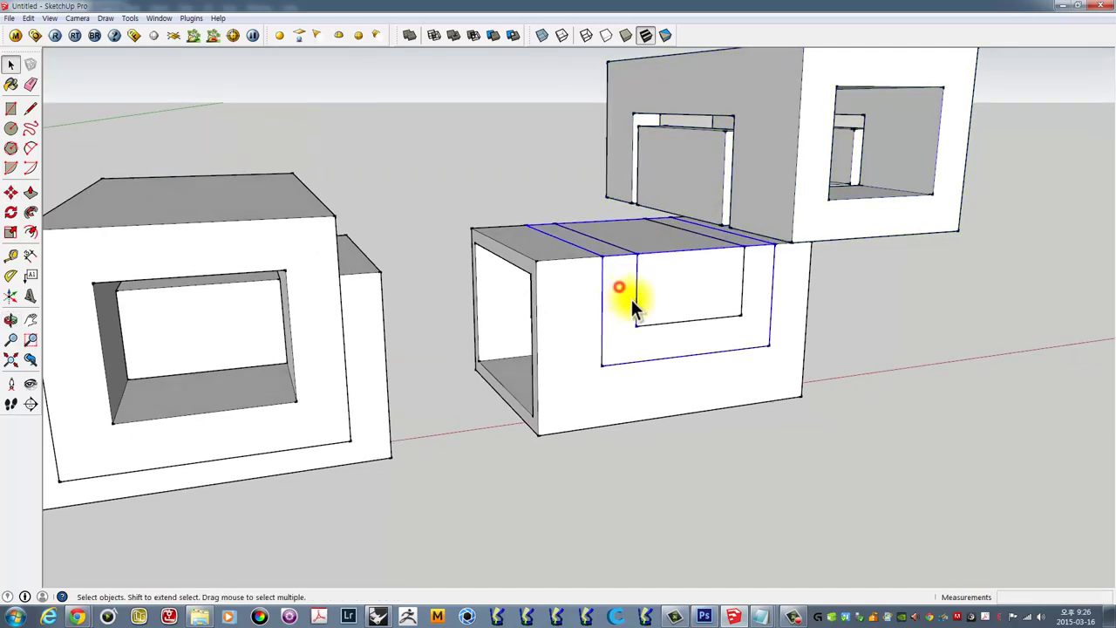
pyautogui.press('m')
pyautogui.moveTo(705, 306)
pyautogui.mouseDown(button='middle')
pyautogui.moveTo(668, 289)
pyautogui.moveTo(559, 312)
pyautogui.moveTo(683, 279)
pyautogui.moveTo(588, 236)
pyautogui.moveTo(628, 331)
pyautogui.moveTo(640, 323)
pyautogui.mouseUp(button='middle')
pyautogui.click(559, 313)
pyautogui.click(448, 143)
pyautogui.press('space')
# - Select the lower box, U piece and right piece, then undo both moves to reassemble them
pyautogui.click(582, 316)
pyautogui.click(614, 198)
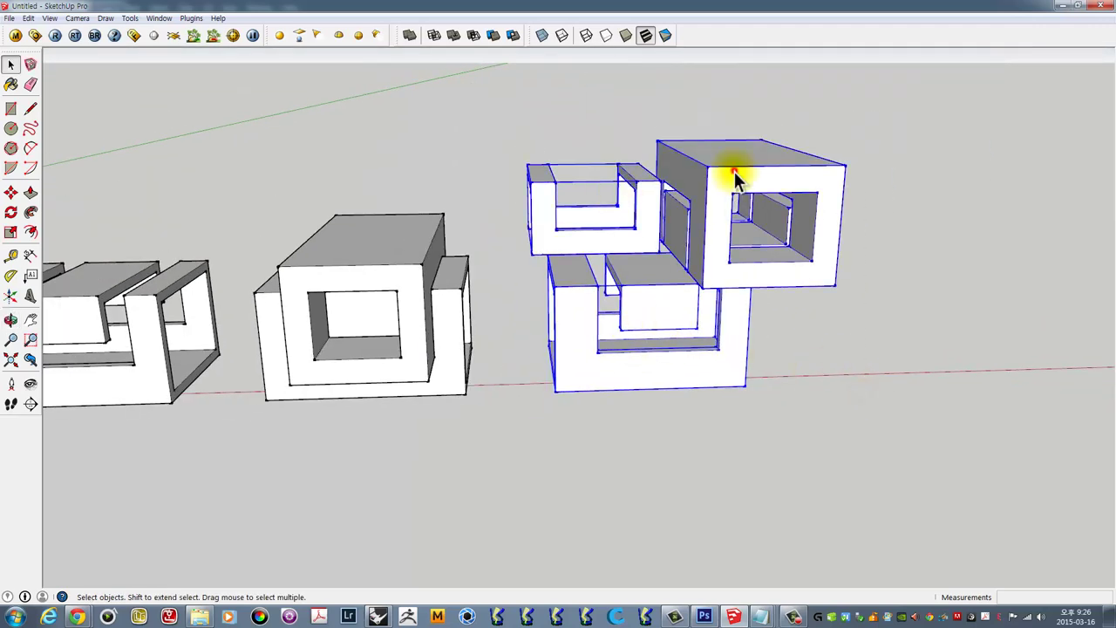
pyautogui.click(735, 174)
pyautogui.click(625, 215)
pyautogui.click(659, 317)
pyautogui.hotkey('ctrl', 'z')
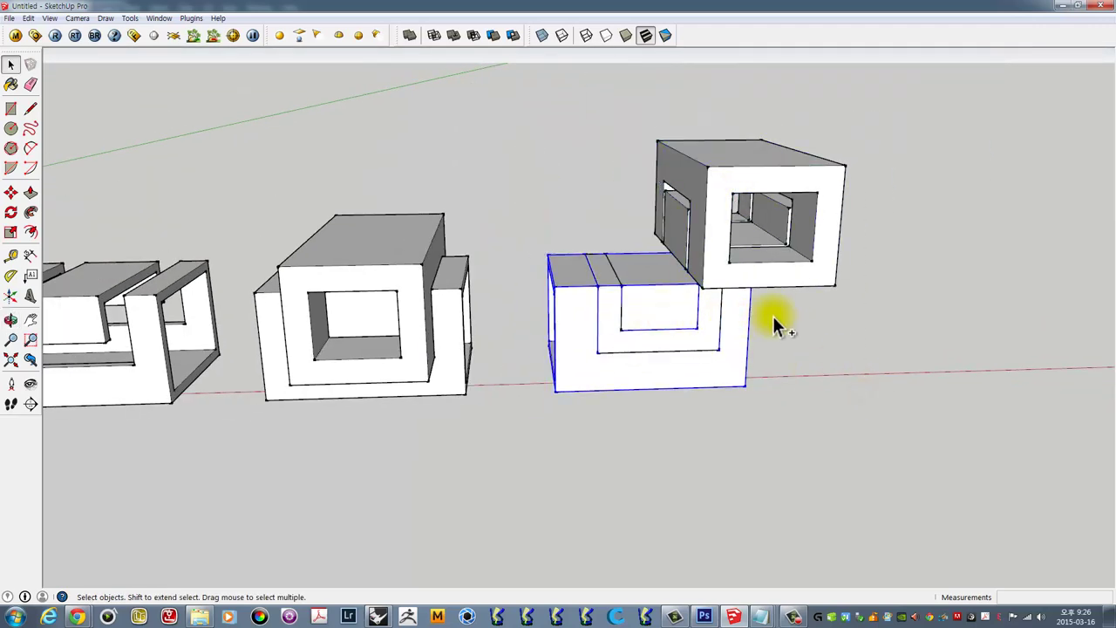
pyautogui.hotkey('ctrl', 'z')
pyautogui.click(815, 316)
pyautogui.click(658, 252)
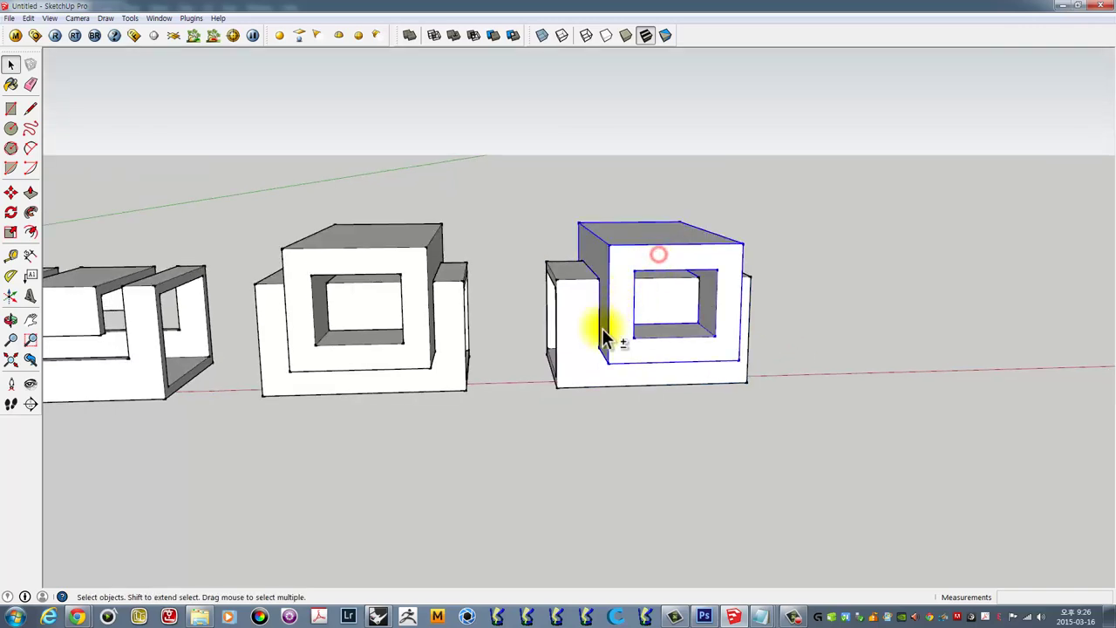
pyautogui.click(590, 354)
pyautogui.moveTo(642, 341)
pyautogui.mouseDown(button='middle')
pyautogui.moveTo(631, 392)
pyautogui.moveTo(610, 266)
pyautogui.moveTo(836, 252)
pyautogui.moveTo(702, 392)
pyautogui.moveTo(637, 391)
pyautogui.moveTo(416, 287)
pyautogui.moveTo(659, 364)
pyautogui.moveTo(653, 456)
pyautogui.moveTo(648, 424)
pyautogui.moveTo(667, 361)
pyautogui.moveTo(570, 351)
pyautogui.moveTo(526, 437)
pyautogui.mouseUp(button='middle')
pyautogui.click(622, 448)
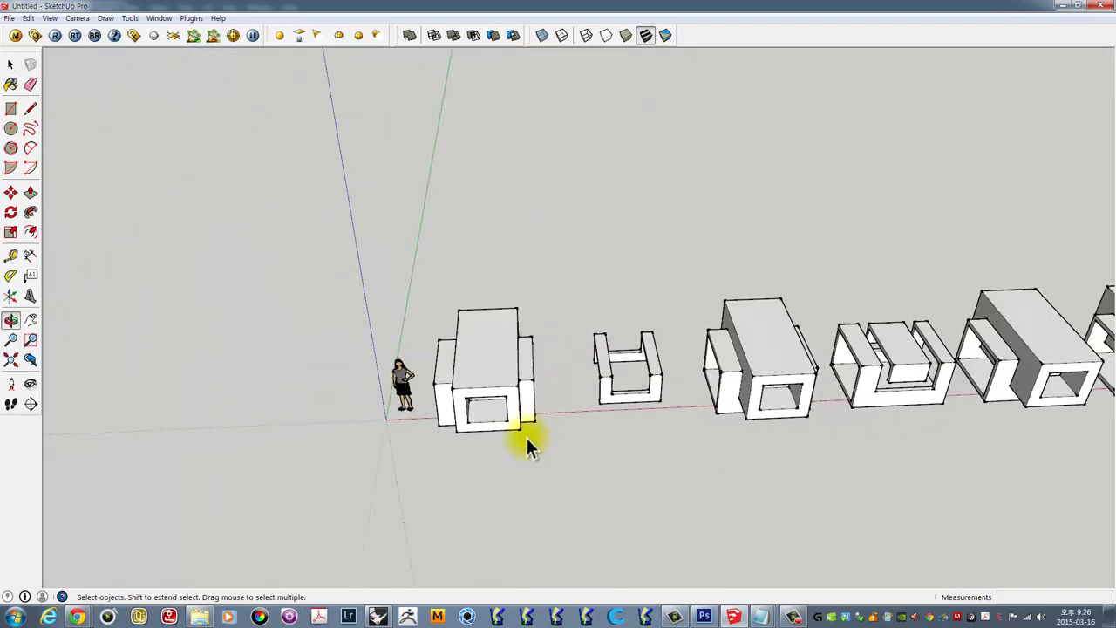
# - Draw a floor rectangle surrounding the first box pair
pyautogui.scroll(3, 490, 363)
pyautogui.moveTo(490, 364)
pyautogui.mouseDown(button='middle')
pyautogui.moveTo(480, 455)
pyautogui.moveTo(564, 345)
pyautogui.moveTo(551, 326)
pyautogui.mouseUp(button='middle')
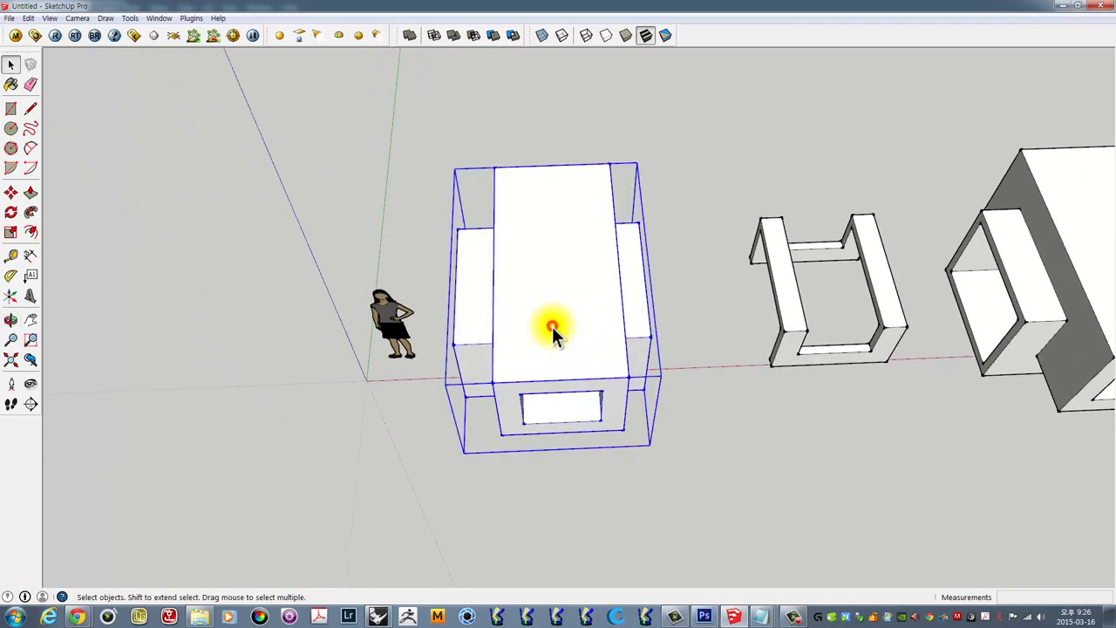
pyautogui.click(10, 108)
pyautogui.moveTo(571, 298)
pyautogui.mouseDown(button='middle')
pyautogui.moveTo(411, 286)
pyautogui.moveTo(553, 388)
pyautogui.mouseUp(button='middle')
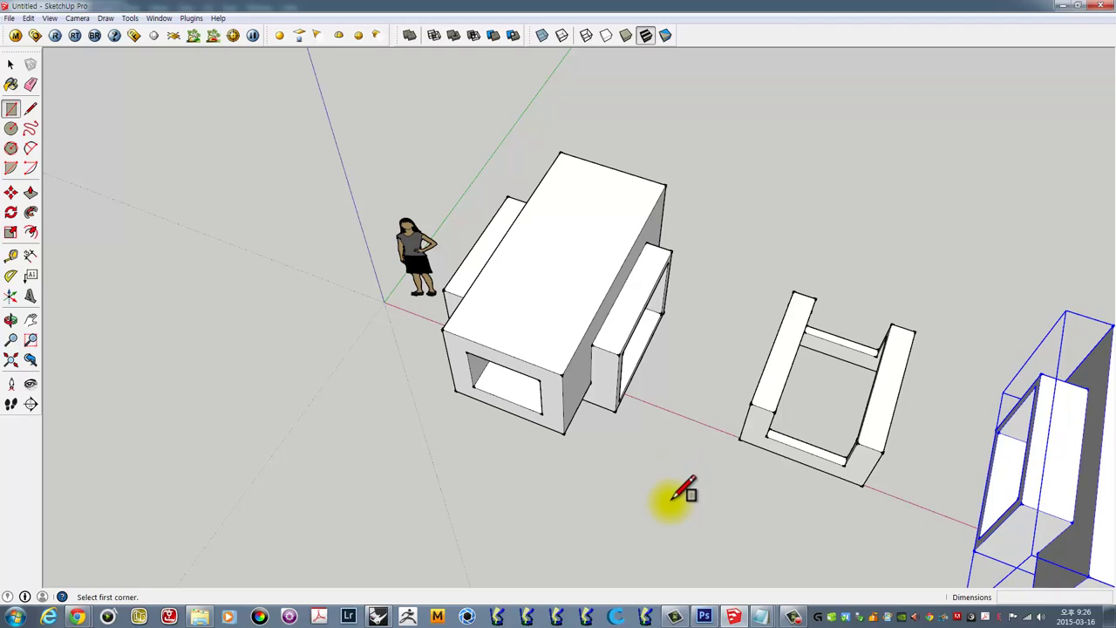
pyautogui.click(669, 499)
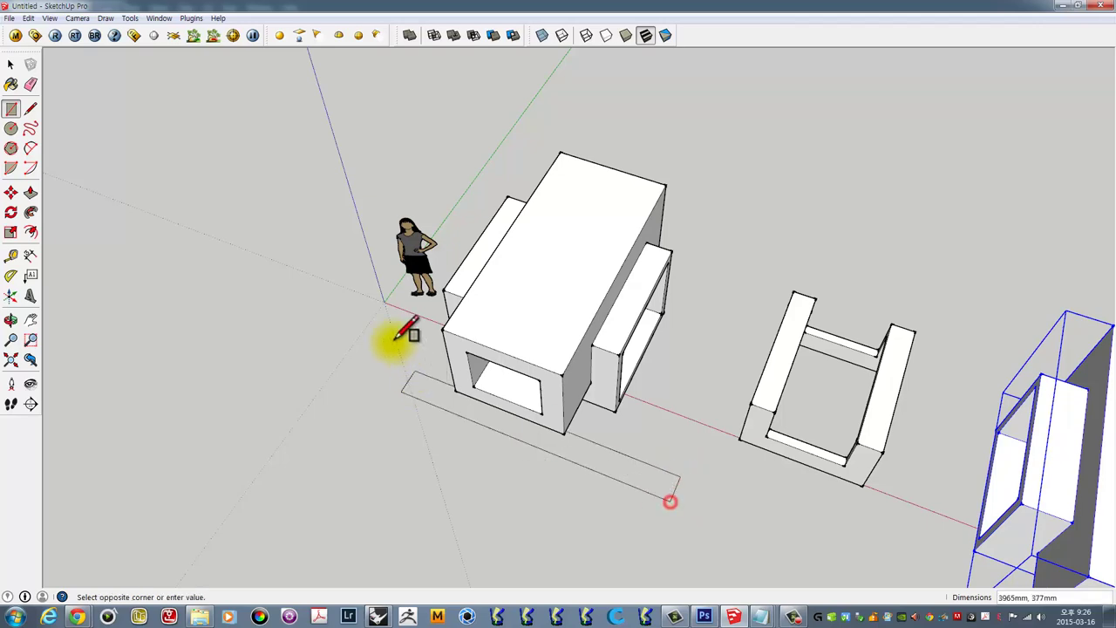
pyautogui.click(442, 287)
pyautogui.moveTo(474, 349)
pyautogui.mouseDown(button='middle')
pyautogui.moveTo(672, 336)
pyautogui.moveTo(748, 349)
pyautogui.mouseUp(button='middle')
# - Push/Pull the rectangle up into a tall box and make it a group
pyautogui.press('p')
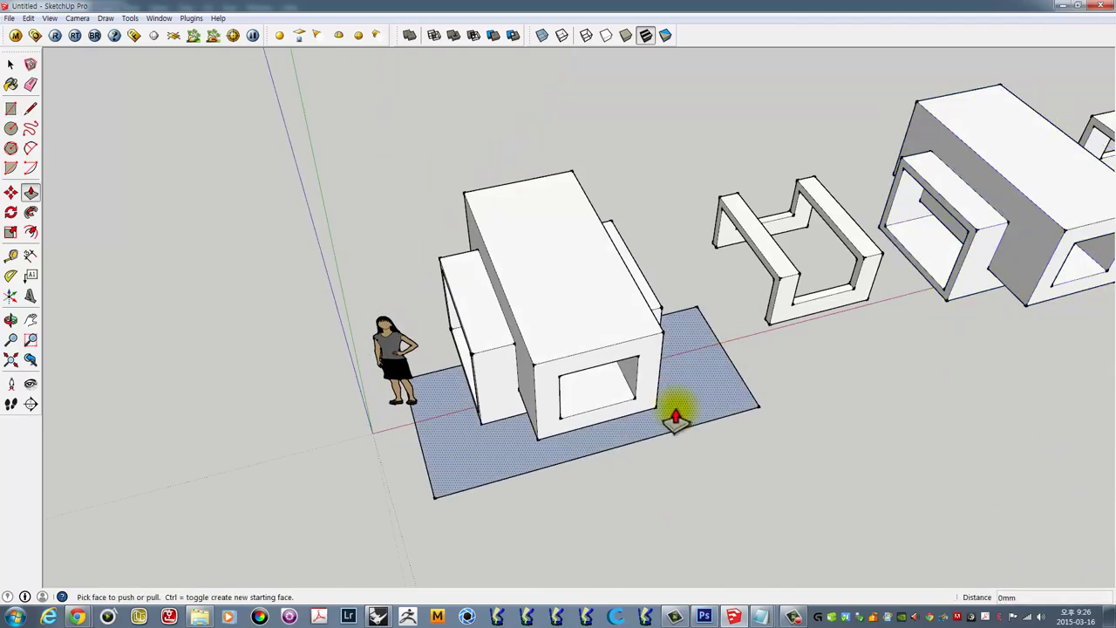
pyautogui.click(672, 410)
pyautogui.click(671, 278)
pyautogui.press('space')
pyautogui.tripleClick(615, 302)
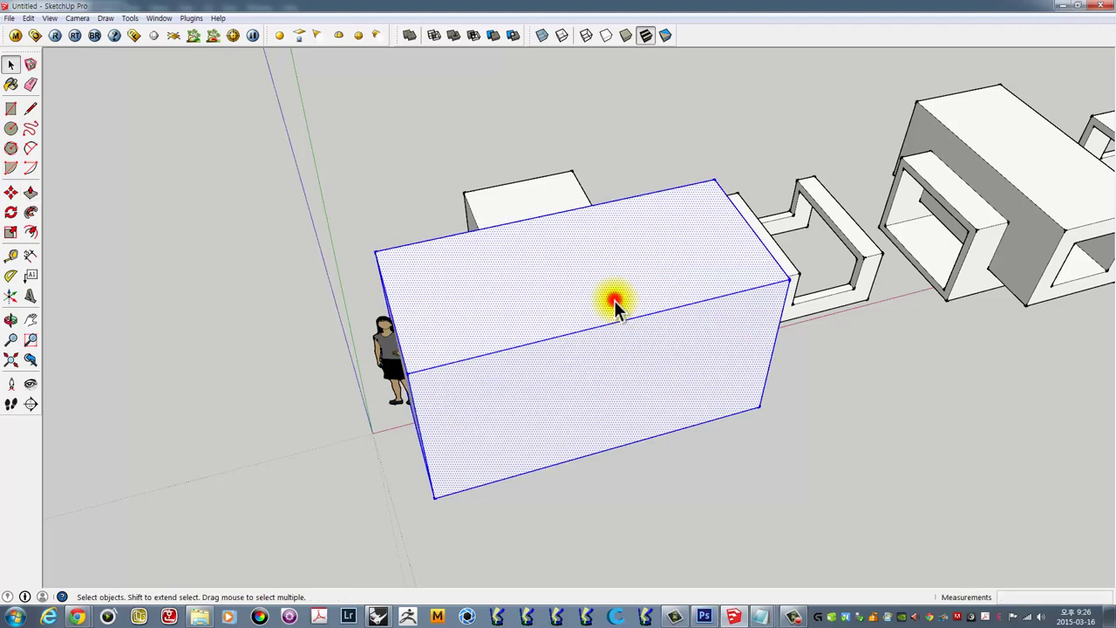
pyautogui.rightClick(615, 302)
pyautogui.click(654, 400)
pyautogui.moveTo(474, 332)
pyautogui.mouseDown(button='middle')
pyautogui.moveTo(817, 323)
pyautogui.moveTo(700, 317)
pyautogui.moveTo(294, 416)
pyautogui.moveTo(622, 377)
pyautogui.moveTo(642, 411)
pyautogui.moveTo(505, 436)
pyautogui.mouseUp(button='middle')
# - Copy the tall box along the red axis to beyond the U-shaped piece
pyautogui.press('m')
pyautogui.click(443, 442)
pyautogui.press('ctrl')
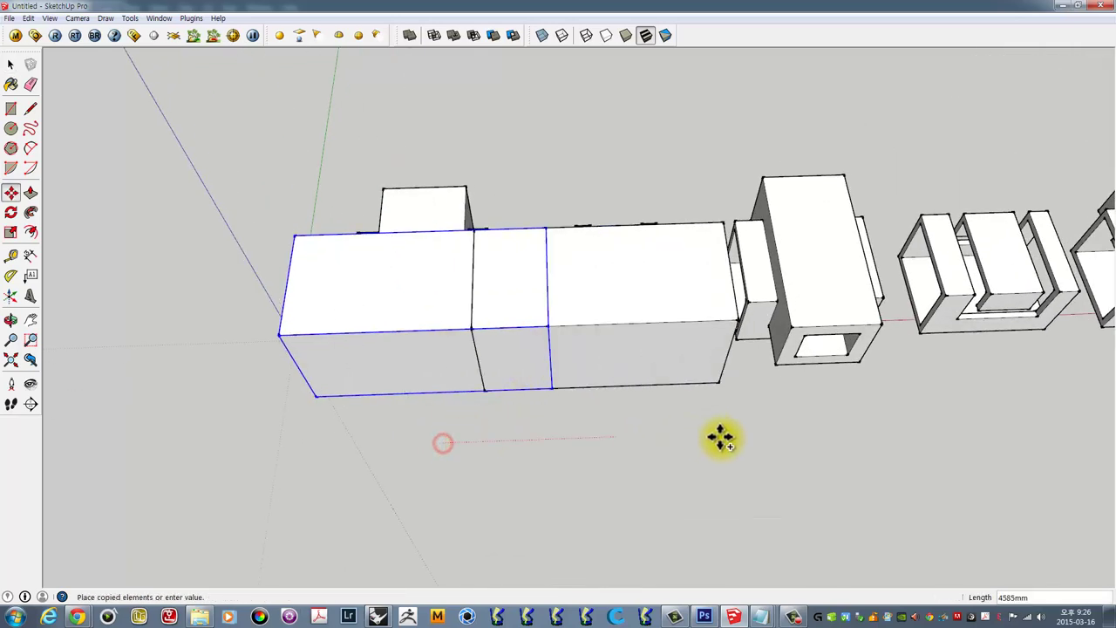
pyautogui.click(816, 435)
pyautogui.moveTo(816, 436)
pyautogui.mouseDown(button='middle')
pyautogui.moveTo(685, 417)
pyautogui.moveTo(880, 381)
pyautogui.mouseUp(button='middle')
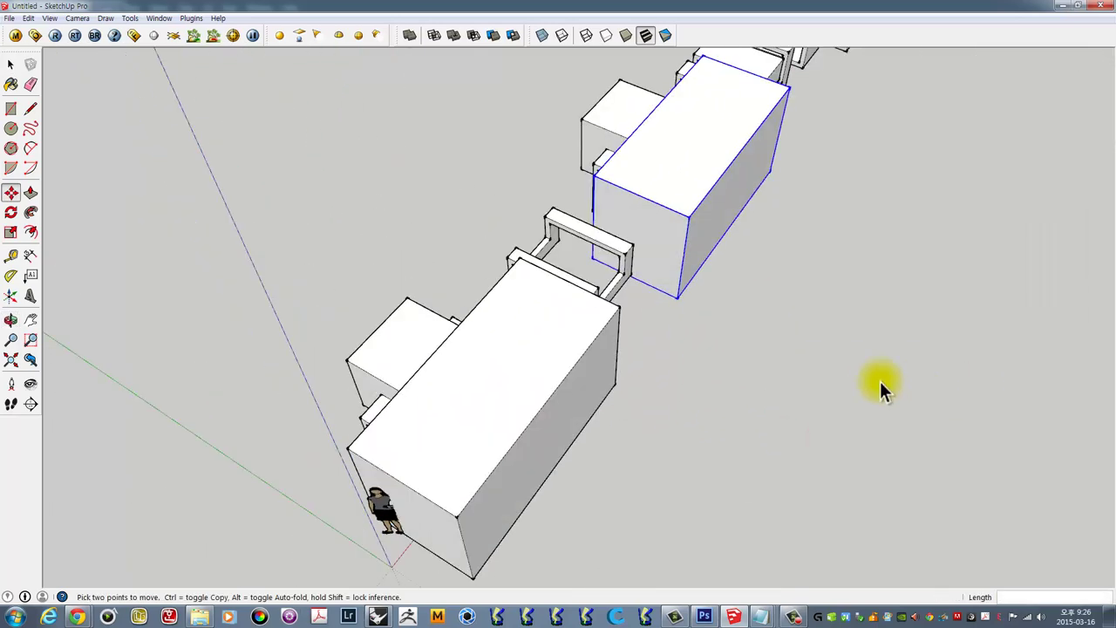
pyautogui.press('space')
pyautogui.click(810, 374)
# - Select and deselect the small box behind the tall box to check it is enclosed
pyautogui.moveTo(642, 361)
pyautogui.mouseDown(button='middle')
pyautogui.moveTo(599, 348)
pyautogui.moveTo(268, 392)
pyautogui.mouseUp(button='middle')
pyautogui.click(541, 373)
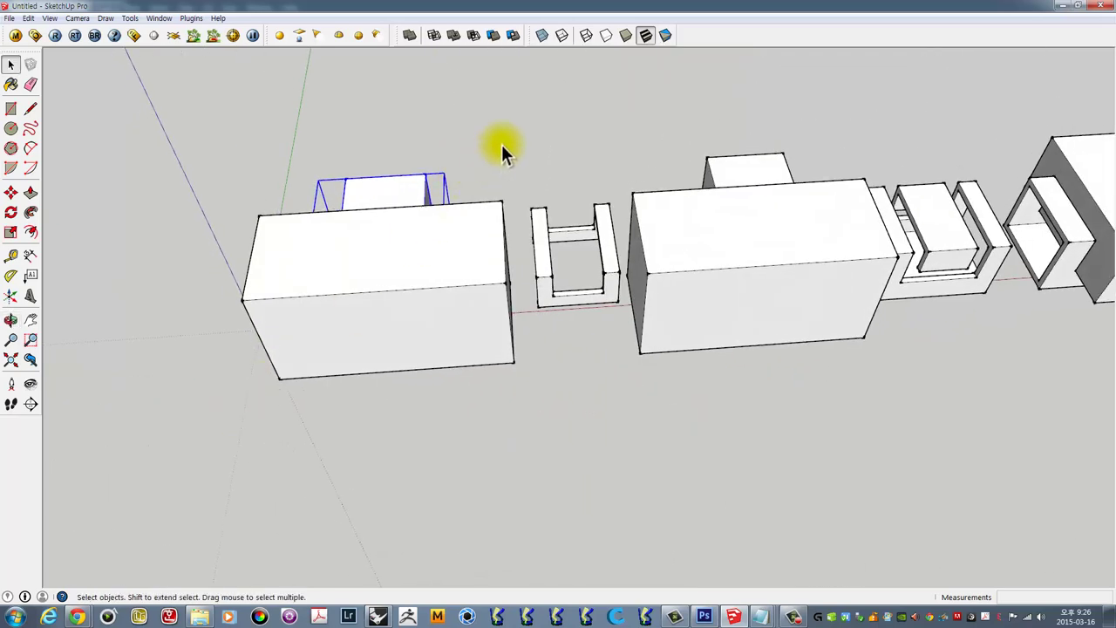
pyautogui.click(501, 144)
pyautogui.moveTo(501, 145); pyautogui.dragTo(388, 341, button='middle')
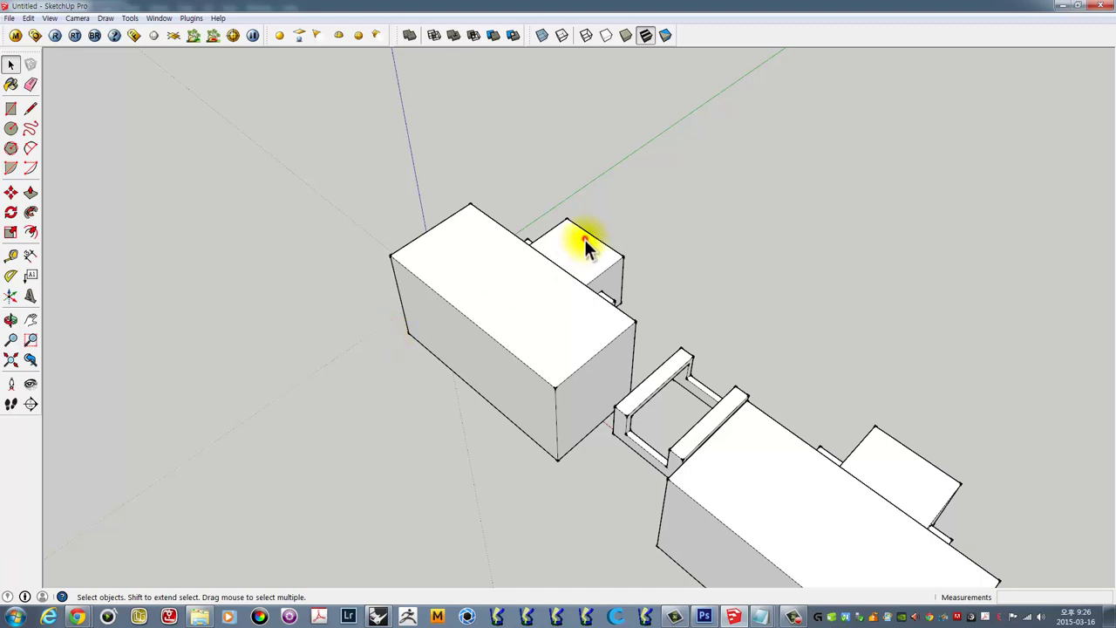
pyautogui.click(581, 240)
pyautogui.click(605, 210)
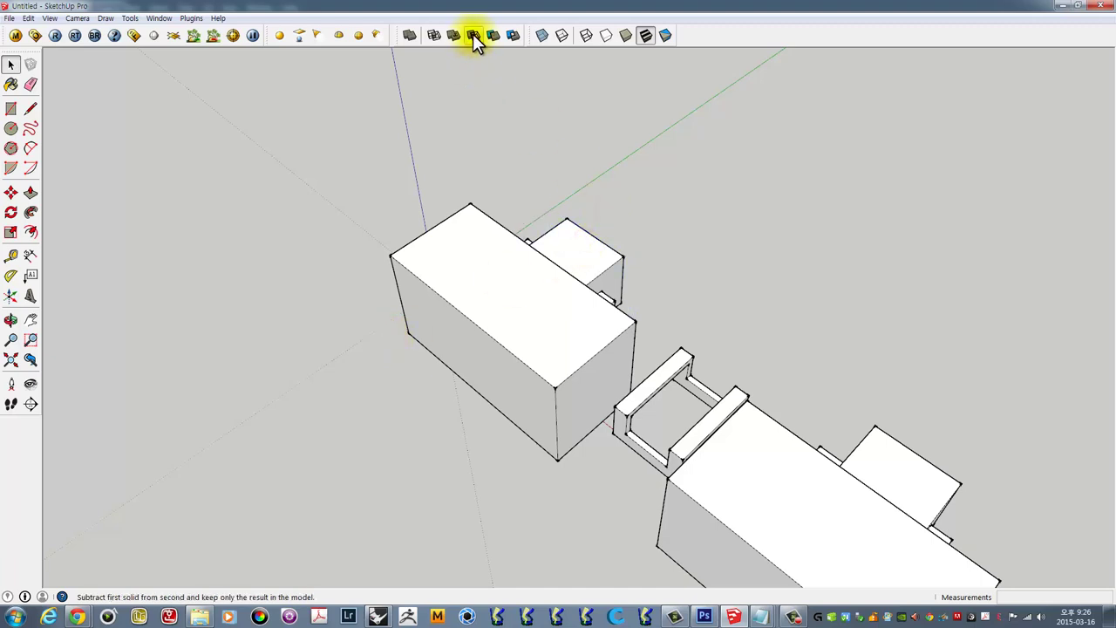
# - Subtract the first pair with Solid Tools > Subtract, picking the large box, then the second box
pyautogui.click(473, 37)
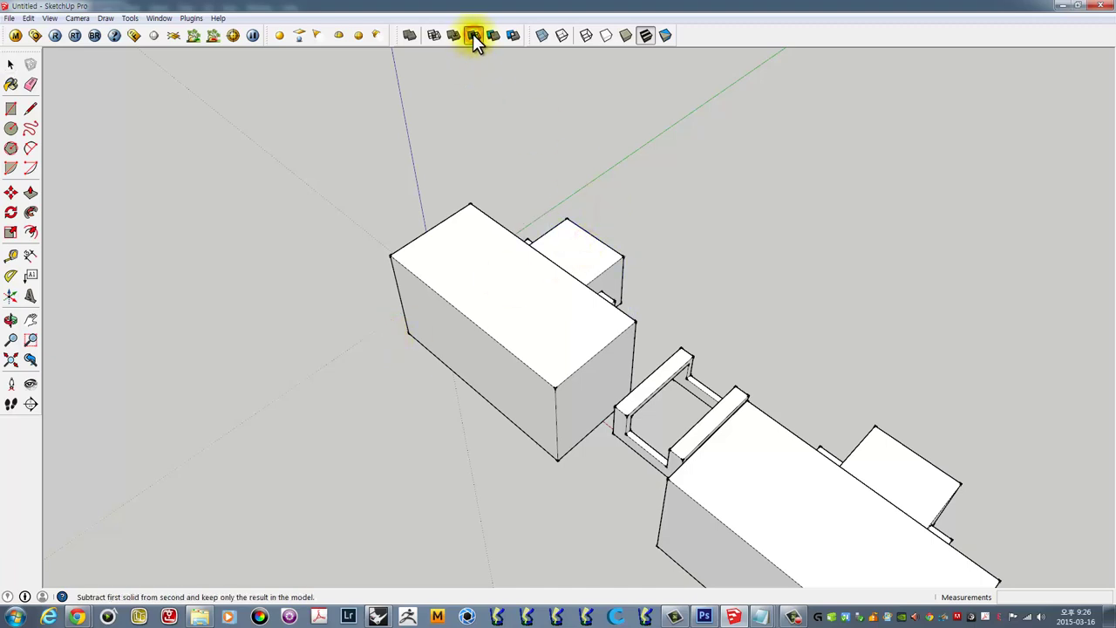
pyautogui.click(404, 257)
pyautogui.click(585, 251)
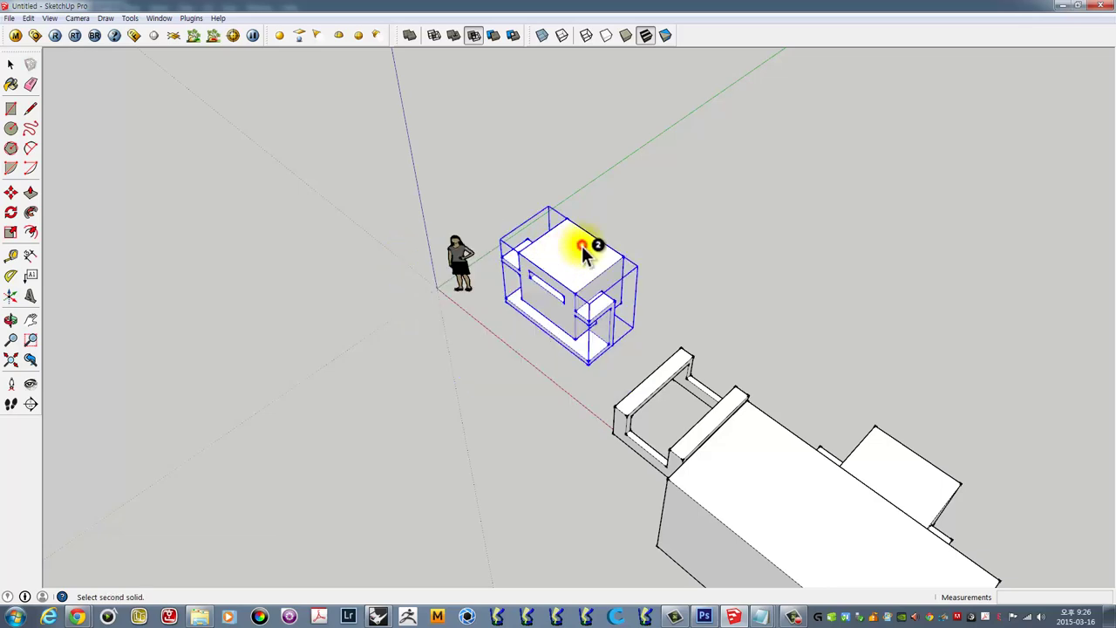
pyautogui.moveTo(543, 291); pyautogui.dragTo(545, 344, button='middle')
pyautogui.moveTo(537, 334)
pyautogui.mouseDown(button='middle')
pyautogui.moveTo(570, 281)
pyautogui.moveTo(515, 311)
pyautogui.mouseUp(button='middle')
pyautogui.click(675, 246)
pyautogui.moveTo(674, 246)
pyautogui.mouseDown(button='middle')
pyautogui.moveTo(478, 431)
pyautogui.moveTo(700, 319)
pyautogui.moveTo(502, 354)
pyautogui.moveTo(514, 177)
pyautogui.mouseUp(button='middle')
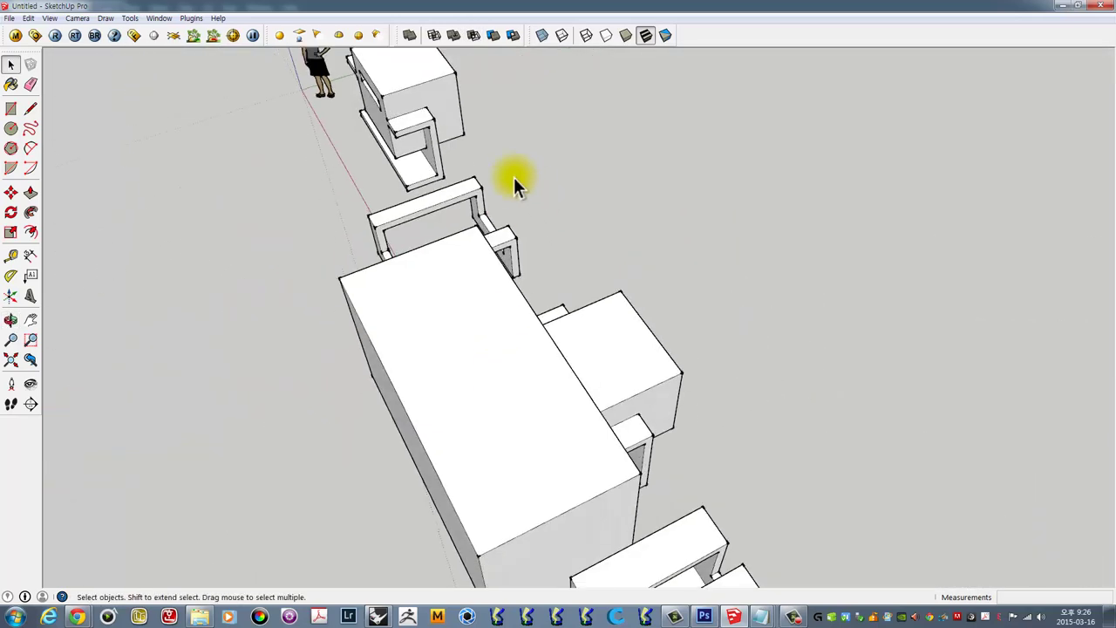
# - Subtract the next pair the same way, large box first, then the second solid
pyautogui.click(479, 41)
pyautogui.click(418, 327)
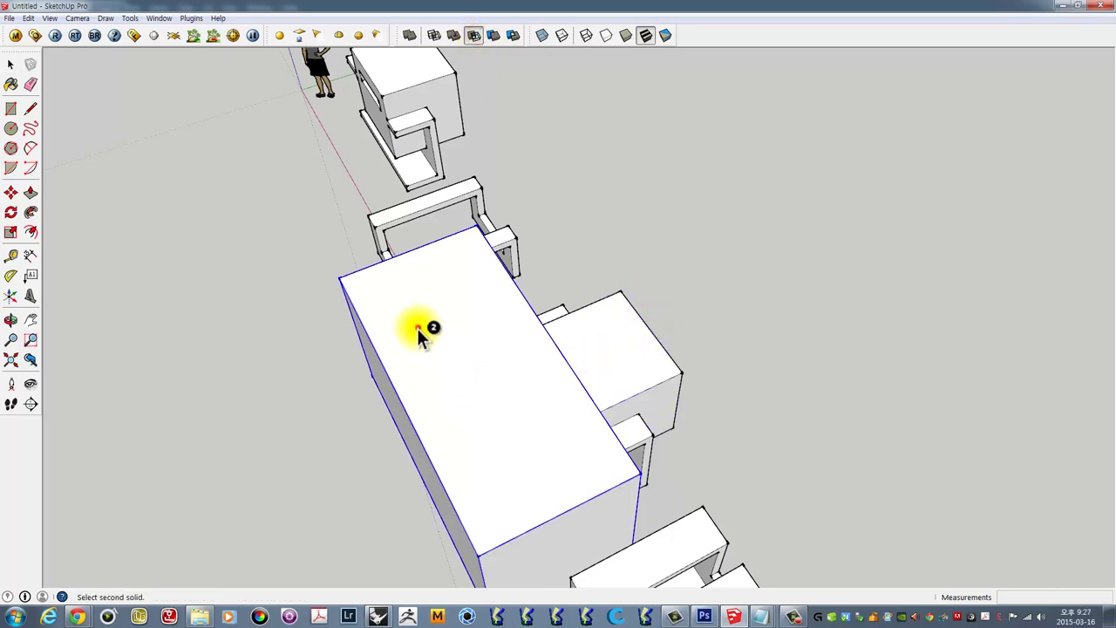
pyautogui.click(610, 344)
pyautogui.moveTo(611, 345)
pyautogui.mouseDown(button='middle')
pyautogui.moveTo(530, 357)
pyautogui.moveTo(727, 291)
pyautogui.moveTo(706, 274)
pyautogui.mouseUp(button='middle')
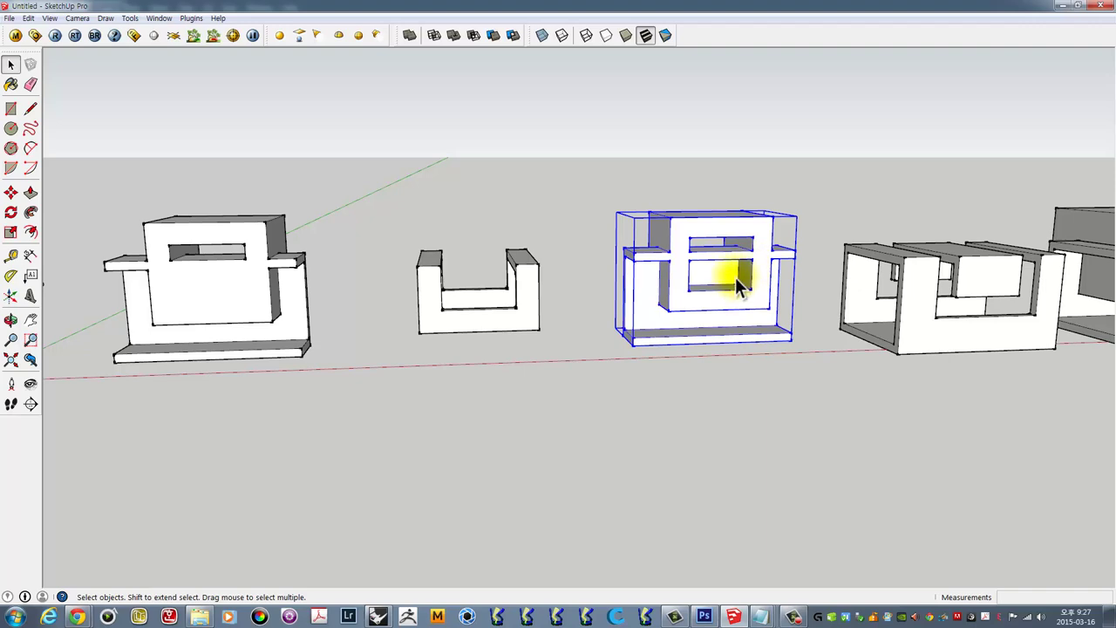
pyautogui.scroll(-3, 639, 347)
pyautogui.moveTo(638, 346); pyautogui.dragTo(692, 288, button='middle')
pyautogui.scroll(3, 721, 266)
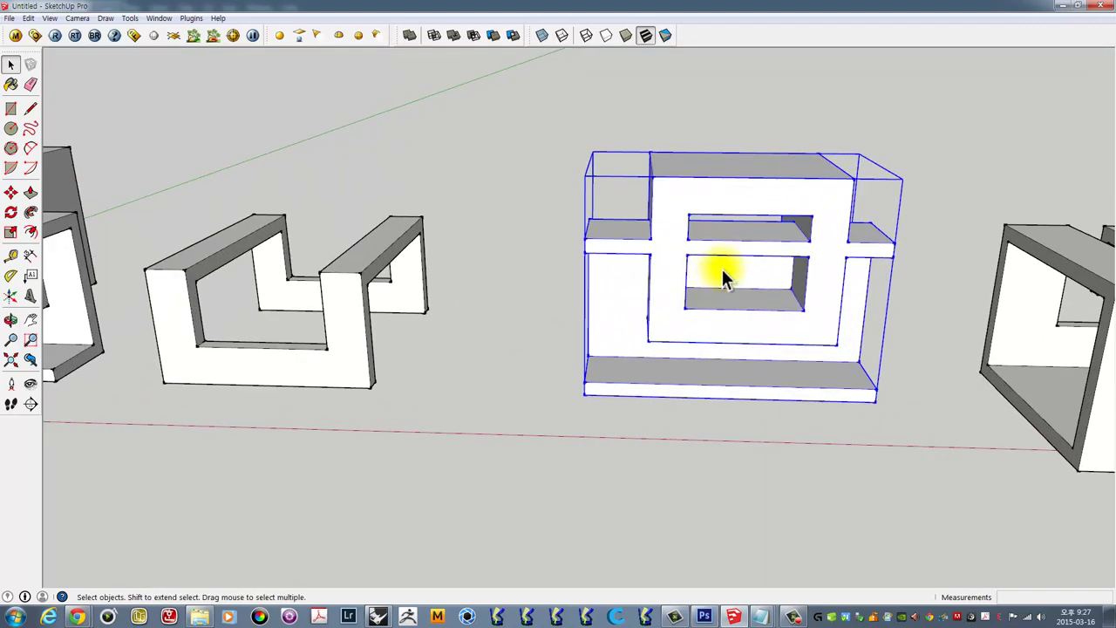
pyautogui.scroll(-2, 720, 268)
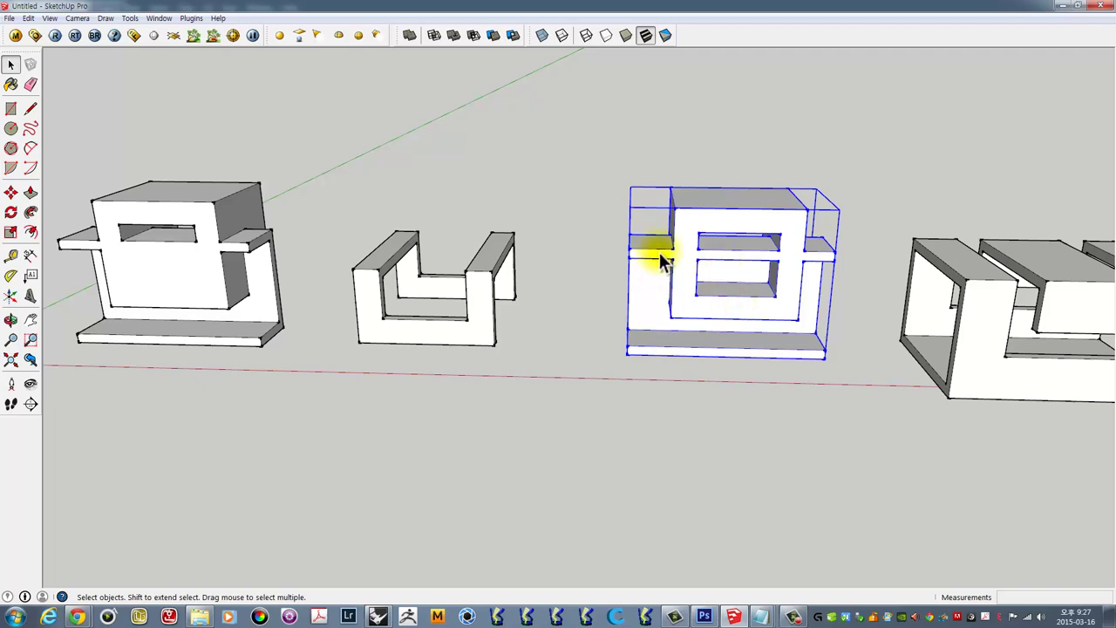
# - Orbit and zoom around the row to inspect the hollowed, notched results
pyautogui.moveTo(718, 238)
pyautogui.mouseDown(button='middle')
pyautogui.moveTo(611, 236)
pyautogui.moveTo(716, 255)
pyautogui.mouseUp(button='middle')
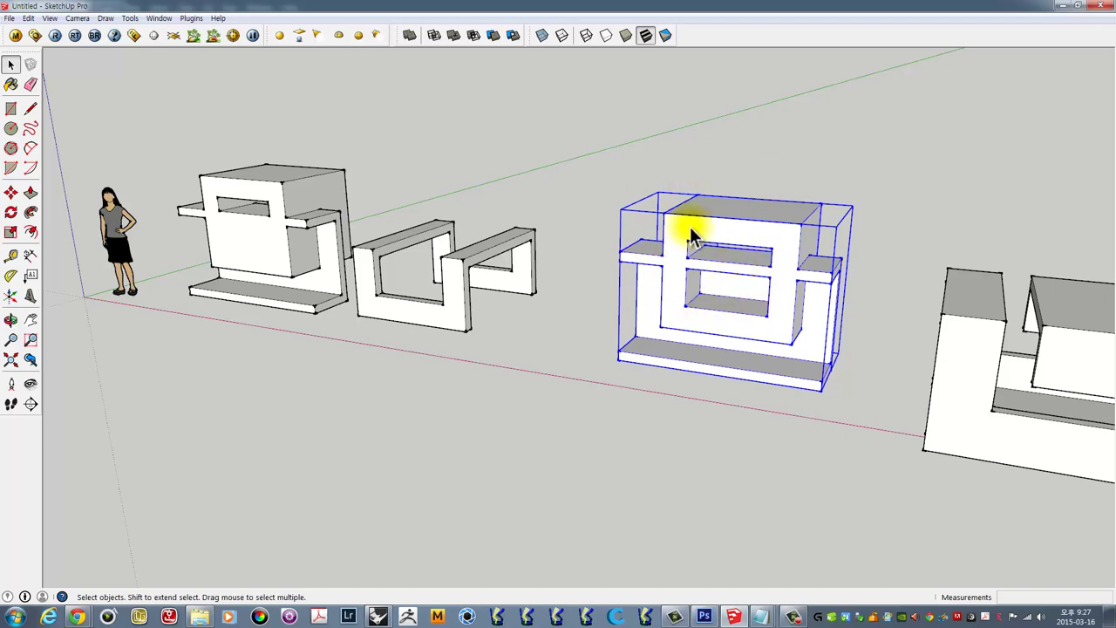
pyautogui.moveTo(360, 225); pyautogui.dragTo(611, 249, button='middle')
pyautogui.scroll(3, 449, 245)
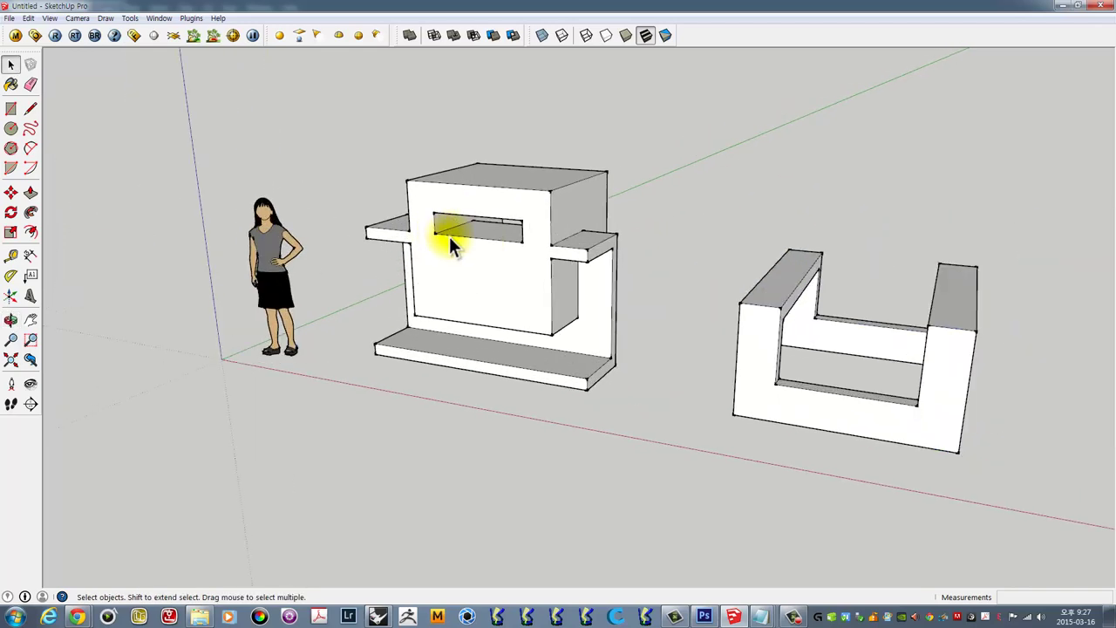
pyautogui.moveTo(449, 279); pyautogui.dragTo(503, 314, button='middle')
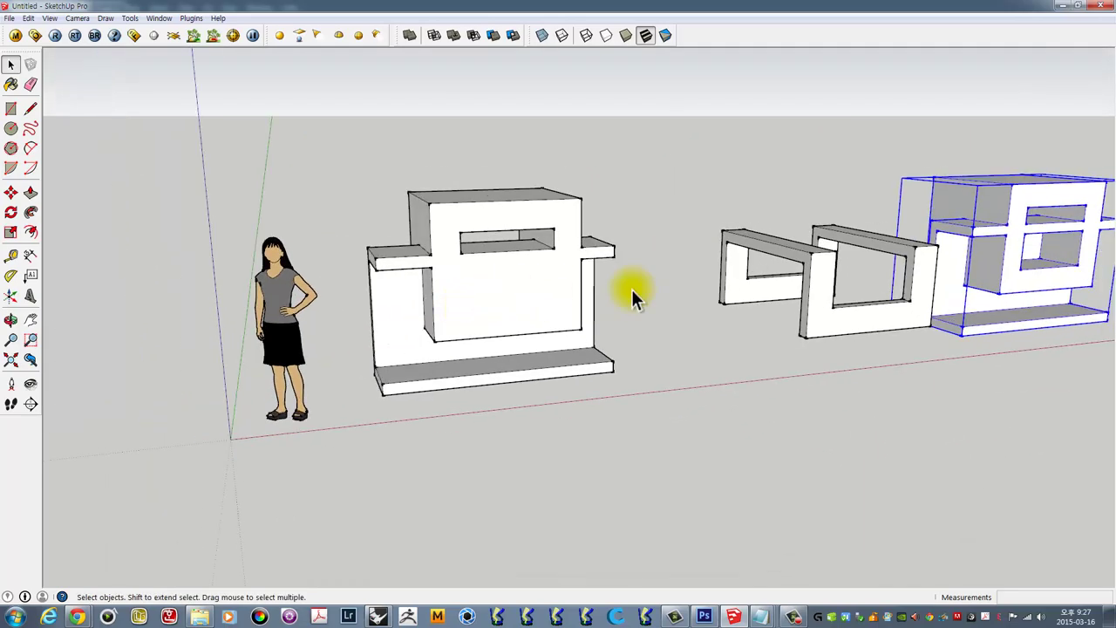
pyautogui.moveTo(982, 215)
pyautogui.mouseDown(button='middle')
pyautogui.moveTo(475, 285)
pyautogui.moveTo(455, 291)
pyautogui.moveTo(461, 313)
pyautogui.moveTo(428, 301)
pyautogui.mouseUp(button='middle')
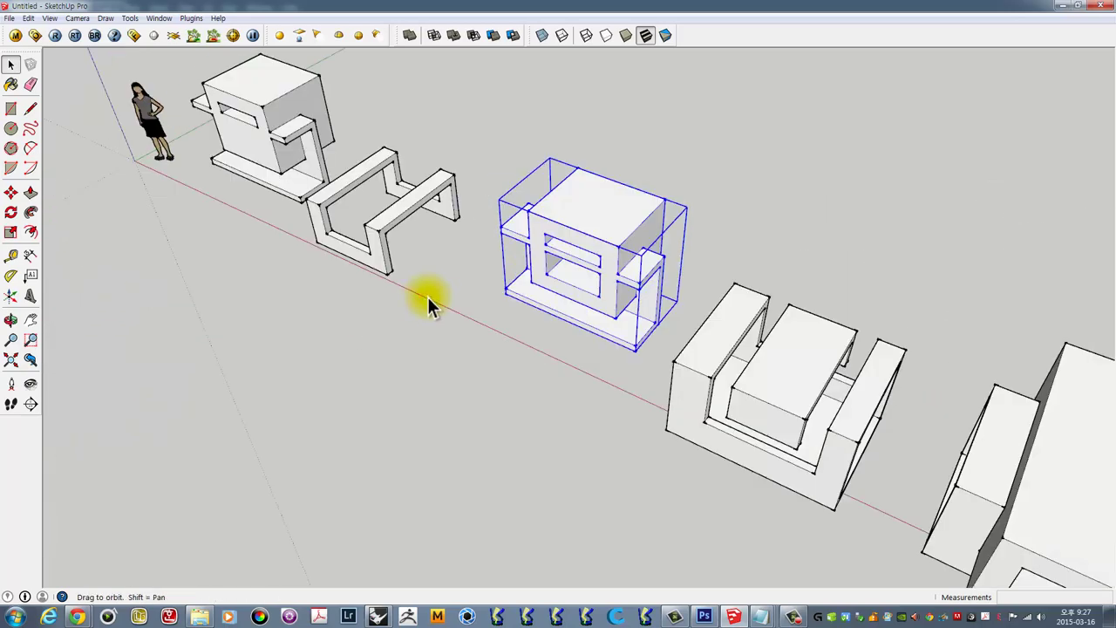
pyautogui.scroll(3, 650, 295)
pyautogui.scroll(-5, 730, 241)
pyautogui.moveTo(650, 295)
pyautogui.mouseDown(button='middle')
pyautogui.moveTo(730, 242)
pyautogui.moveTo(802, 287)
pyautogui.moveTo(459, 219)
pyautogui.moveTo(701, 230)
pyautogui.moveTo(668, 252)
pyautogui.moveTo(591, 369)
pyautogui.moveTo(635, 293)
pyautogui.moveTo(581, 365)
pyautogui.mouseUp(button='middle')
pyautogui.scroll(5, 459, 219)
pyautogui.scroll(3, 692, 256)
pyautogui.scroll(-2, 600, 319)
# - Delete the large solid box, exposing the hollowed box with its square opening
pyautogui.hotkey('ctrl', 'z')
pyautogui.hotkey('ctrl', 'z')
pyautogui.click(526, 343)
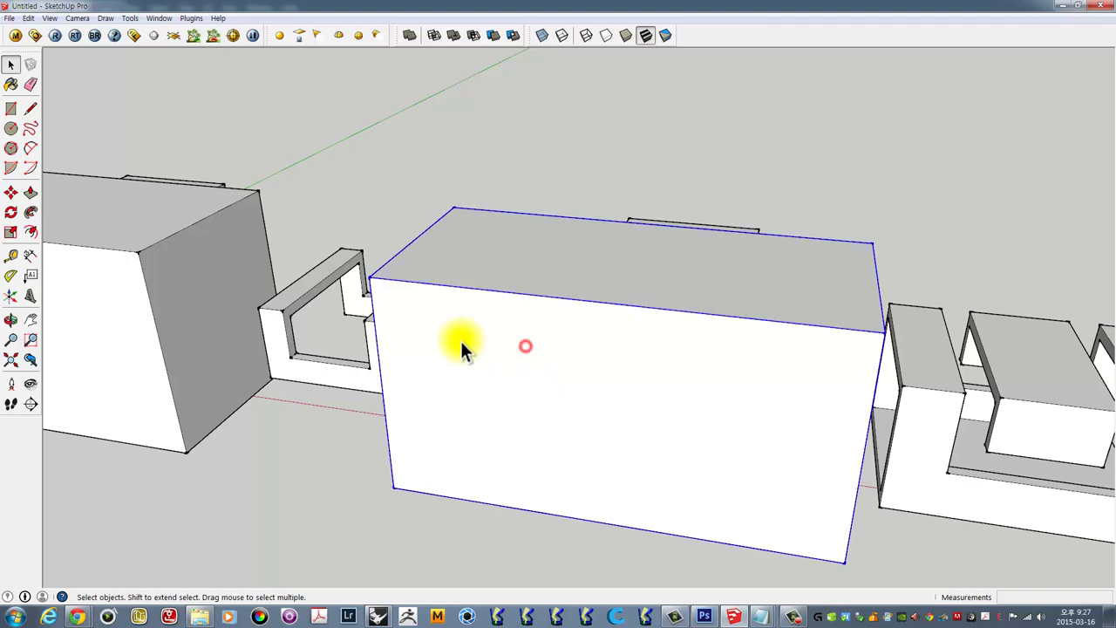
pyautogui.press('Delete')
pyautogui.press('Delete')
pyautogui.moveTo(481, 424)
pyautogui.mouseDown(button='middle')
pyautogui.moveTo(709, 259)
pyautogui.moveTo(696, 310)
pyautogui.moveTo(824, 299)
pyautogui.moveTo(711, 329)
pyautogui.moveTo(705, 356)
pyautogui.moveTo(616, 369)
pyautogui.moveTo(695, 274)
pyautogui.moveTo(776, 330)
pyautogui.moveTo(560, 282)
pyautogui.moveTo(757, 246)
pyautogui.moveTo(456, 377)
pyautogui.mouseUp(button='middle')
pyautogui.scroll(3, 509, 283)
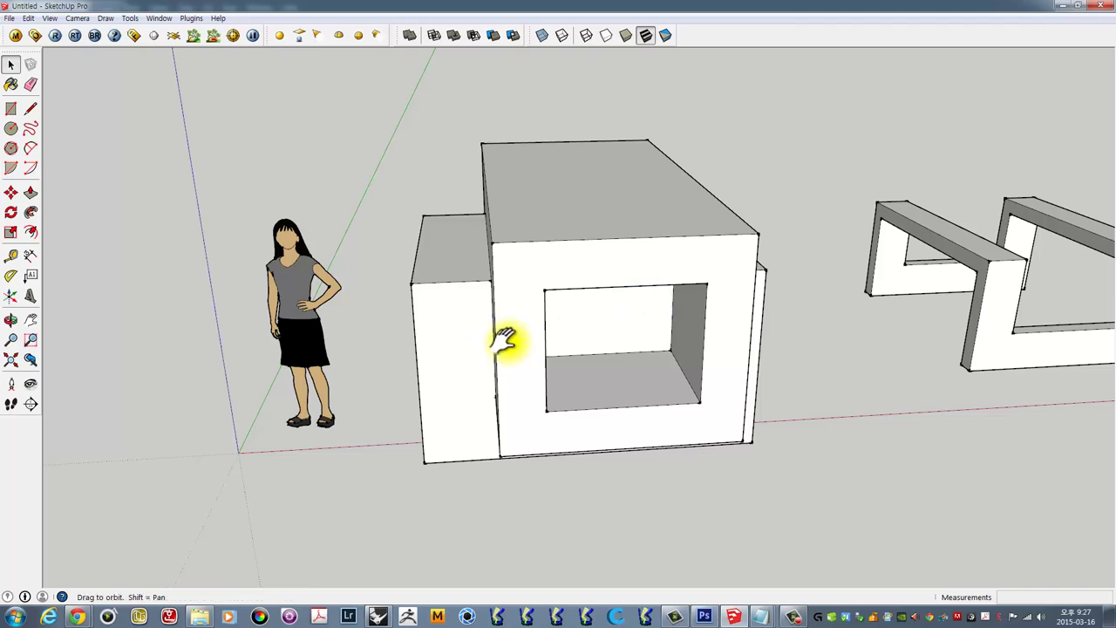
pyautogui.moveTo(506, 336)
pyautogui.mouseDown(button='middle')
pyautogui.moveTo(613, 337)
pyautogui.moveTo(451, 291)
pyautogui.moveTo(583, 242)
pyautogui.moveTo(449, 255)
pyautogui.mouseUp(button='middle')
pyautogui.scroll(-2, 450, 252)
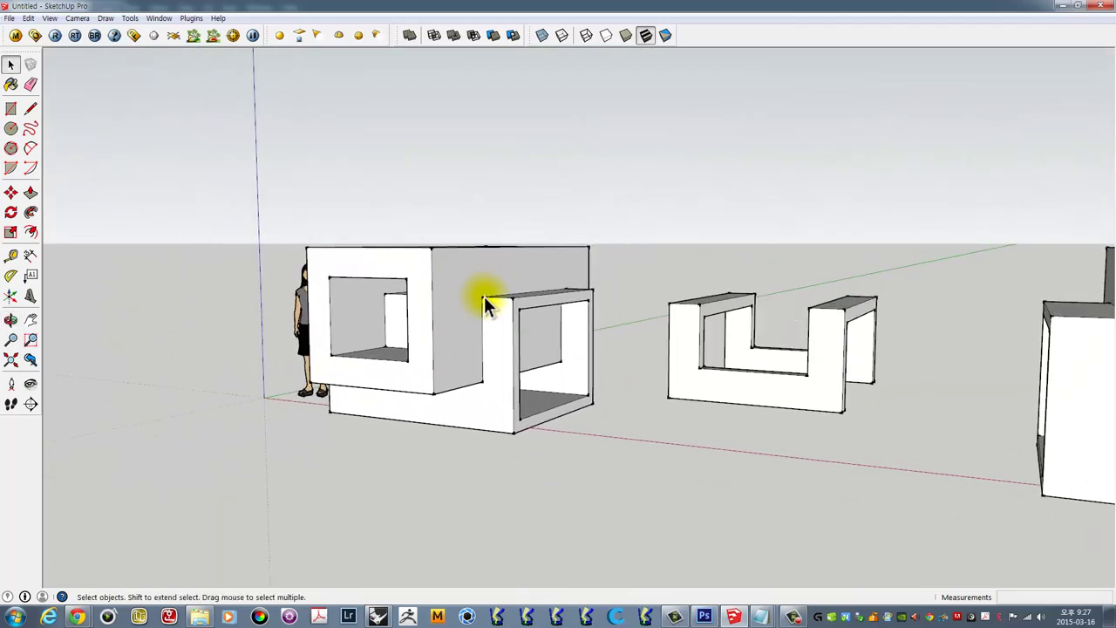
# - View the hollow boxes from the front and above, selecting the left box group
pyautogui.moveTo(428, 310); pyautogui.dragTo(483, 313, button='middle')
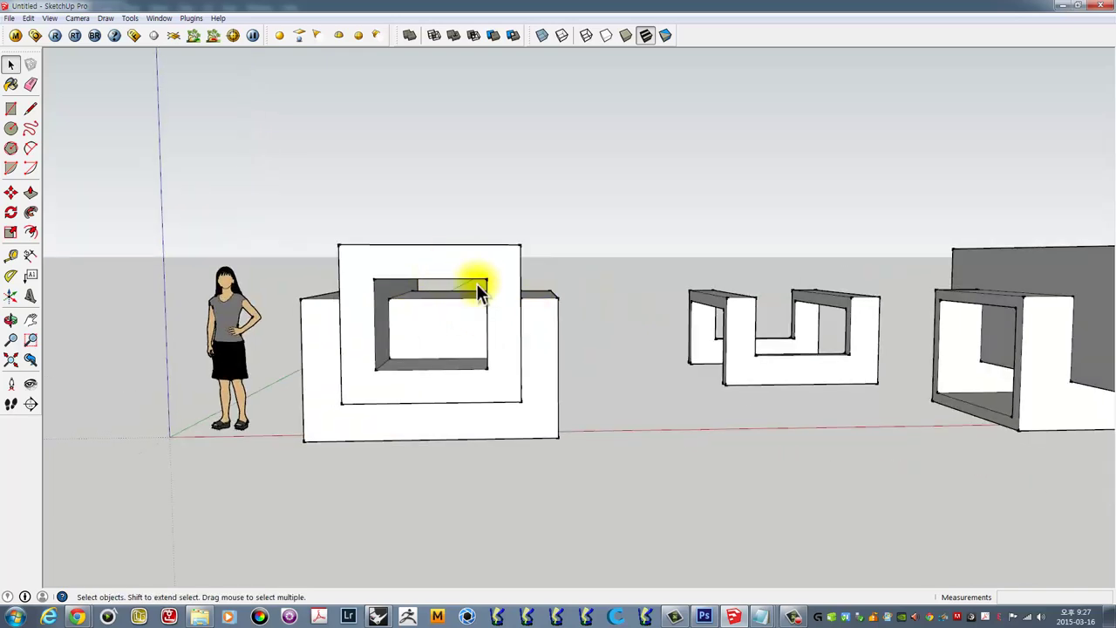
pyautogui.scroll(1, 468, 283)
pyautogui.scroll(1, 468, 283)
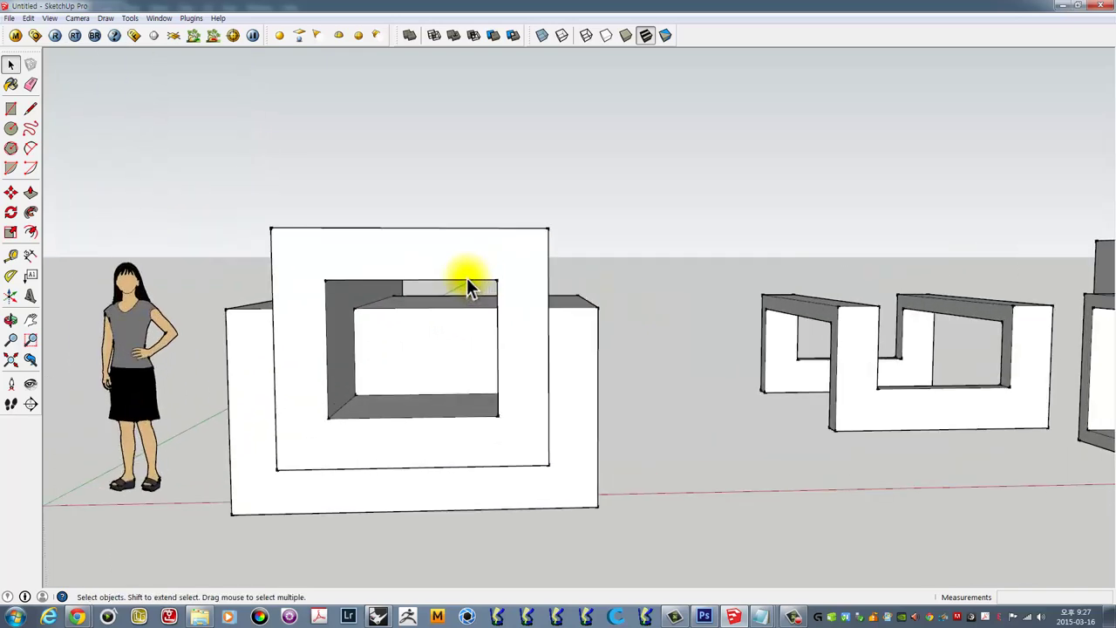
pyautogui.moveTo(467, 283); pyautogui.dragTo(576, 197, button='middle')
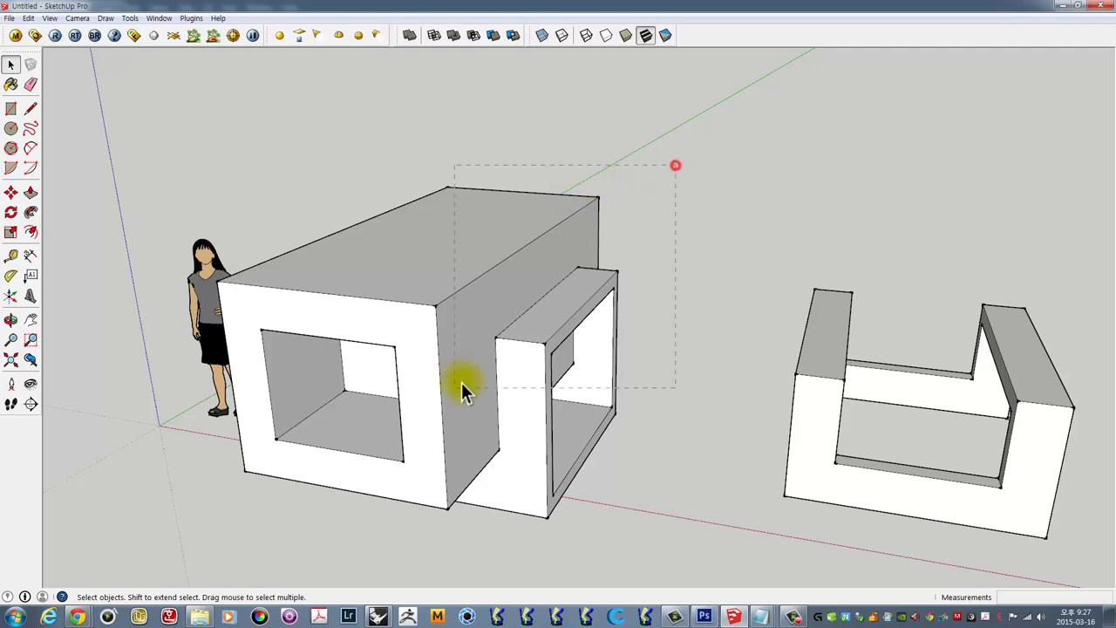
pyautogui.moveTo(461, 384); pyautogui.dragTo(462, 383)
pyautogui.scroll(-3, 461, 382)
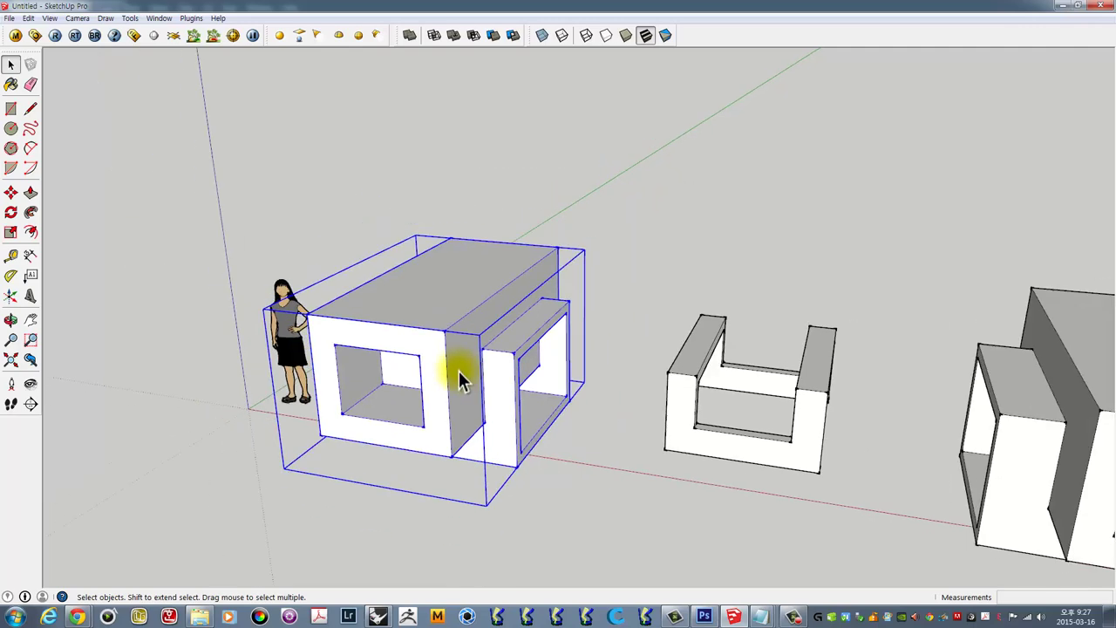
# - Centre the U-shaped object, then select the framed object and the box group beside the figure
pyautogui.moveTo(757, 347)
pyautogui.mouseDown(button='middle')
pyautogui.moveTo(547, 338)
pyautogui.moveTo(610, 336)
pyautogui.moveTo(475, 304)
pyautogui.moveTo(720, 185)
pyautogui.moveTo(574, 202)
pyautogui.moveTo(422, 251)
pyautogui.mouseUp(button='middle')
pyautogui.click(763, 346)
pyautogui.scroll(2, 475, 303)
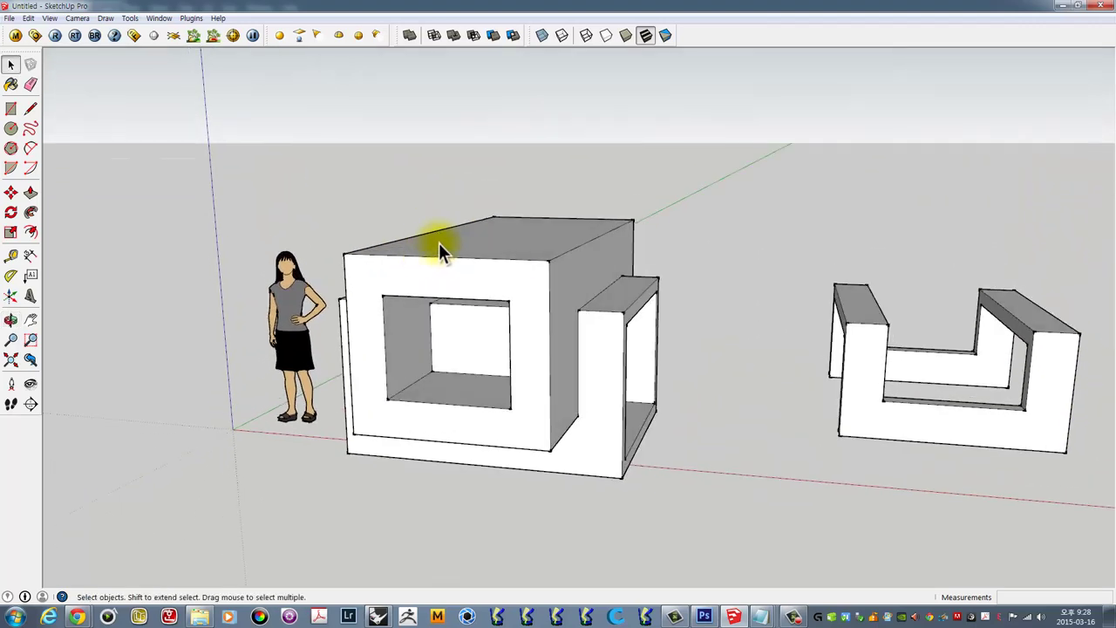
pyautogui.click(488, 302)
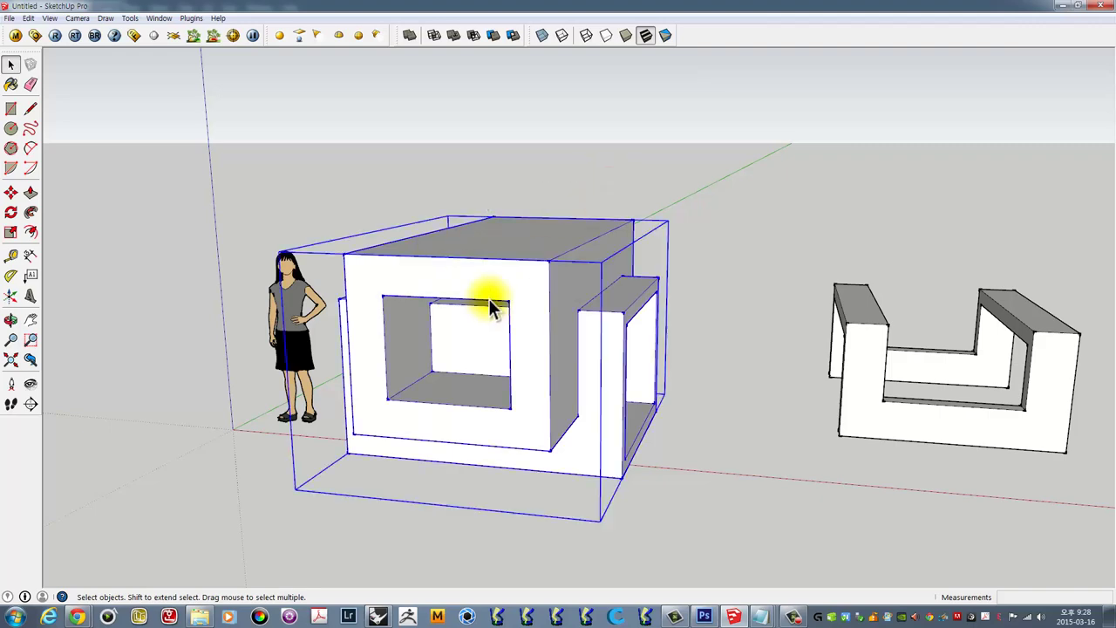
pyautogui.click(616, 211)
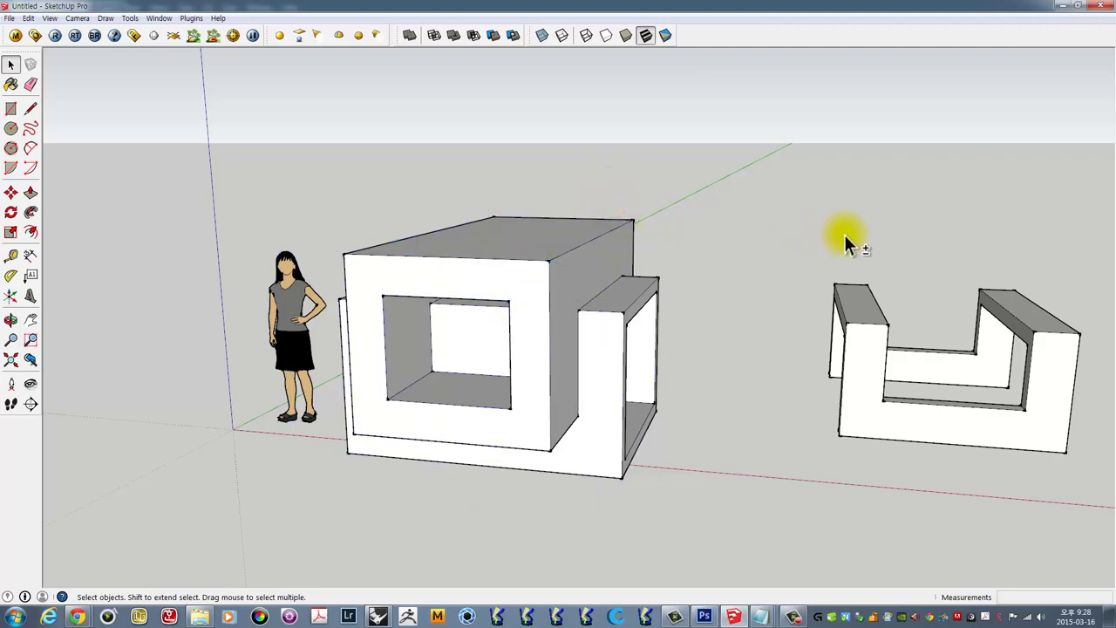
pyautogui.moveTo(844, 234)
pyautogui.keyDown('shift'); pyautogui.mouseDown(button='middle')
pyautogui.moveTo(544, 230)
pyautogui.moveTo(620, 341)
pyautogui.moveTo(715, 288)
pyautogui.mouseUp(button='middle'); pyautogui.keyUp('shift')
pyautogui.scroll(-3, 534, 225)
# - Draw a floor rectangle in front of the first piece
pyautogui.scroll(-3, 715, 282)
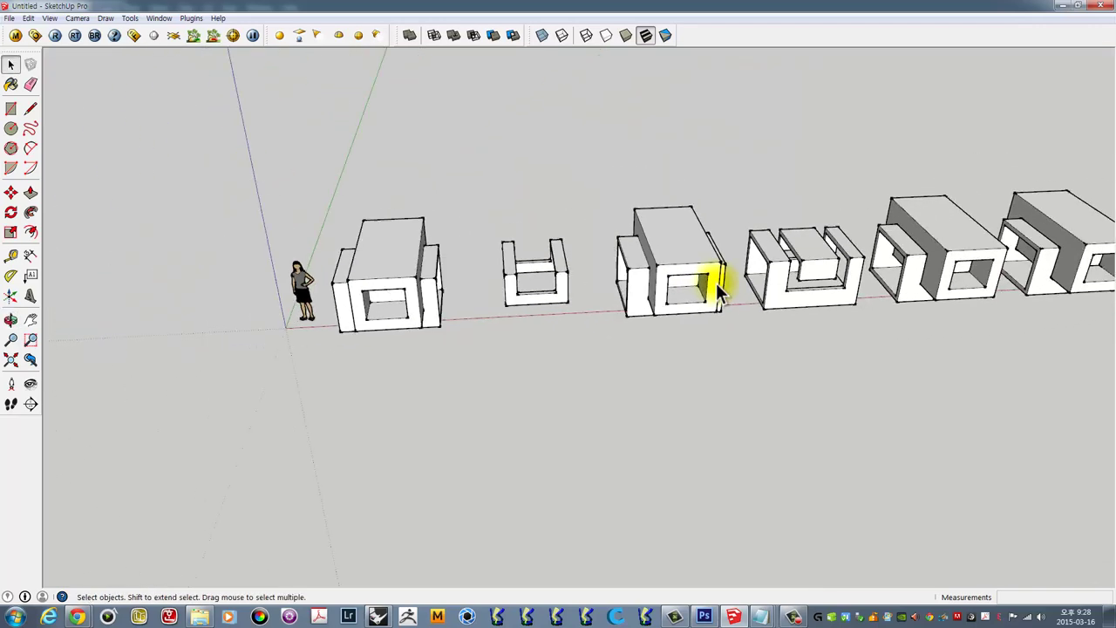
pyautogui.scroll(-2, 716, 281)
pyautogui.scroll(2, 749, 279)
pyautogui.scroll(2, 523, 285)
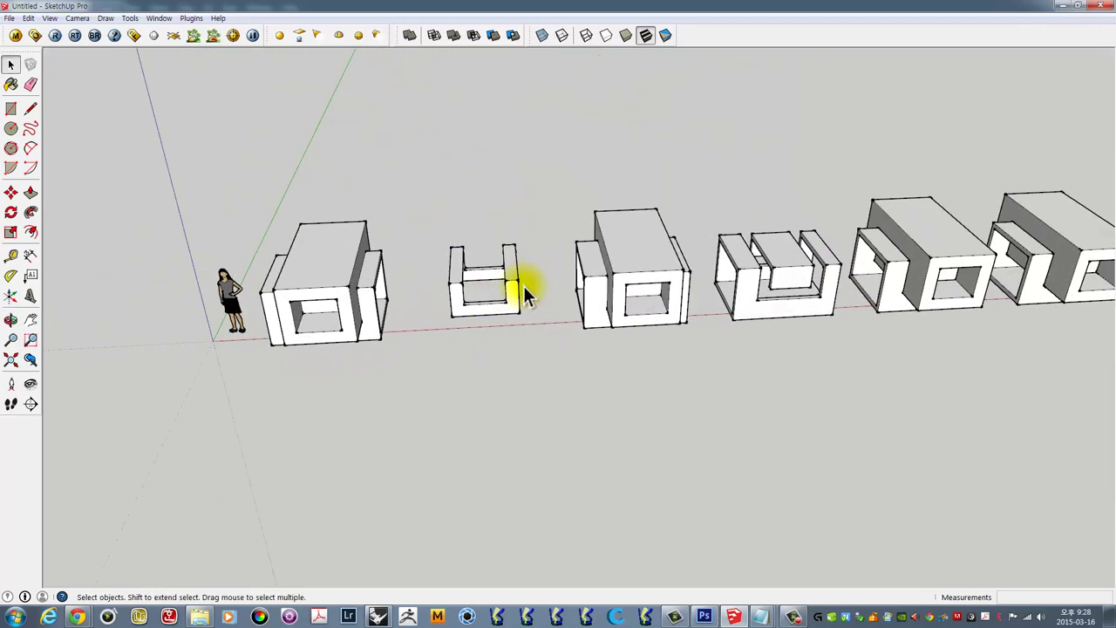
pyautogui.scroll(2, 567, 240)
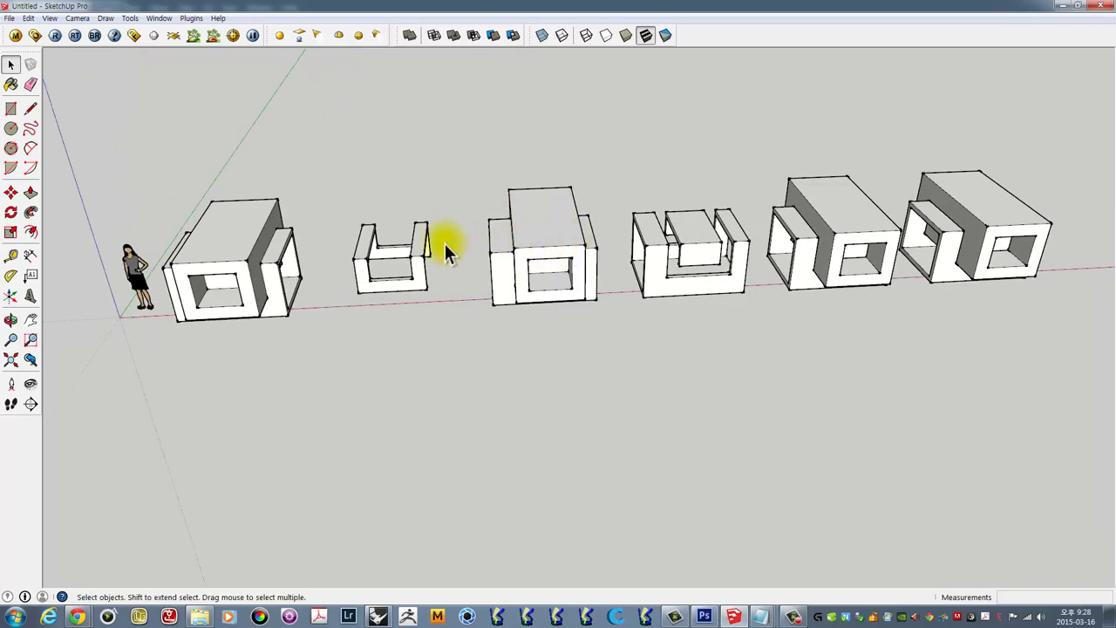
pyautogui.moveTo(372, 251)
pyautogui.mouseDown(button='middle')
pyautogui.moveTo(418, 214)
pyautogui.moveTo(347, 246)
pyautogui.mouseUp(button='middle')
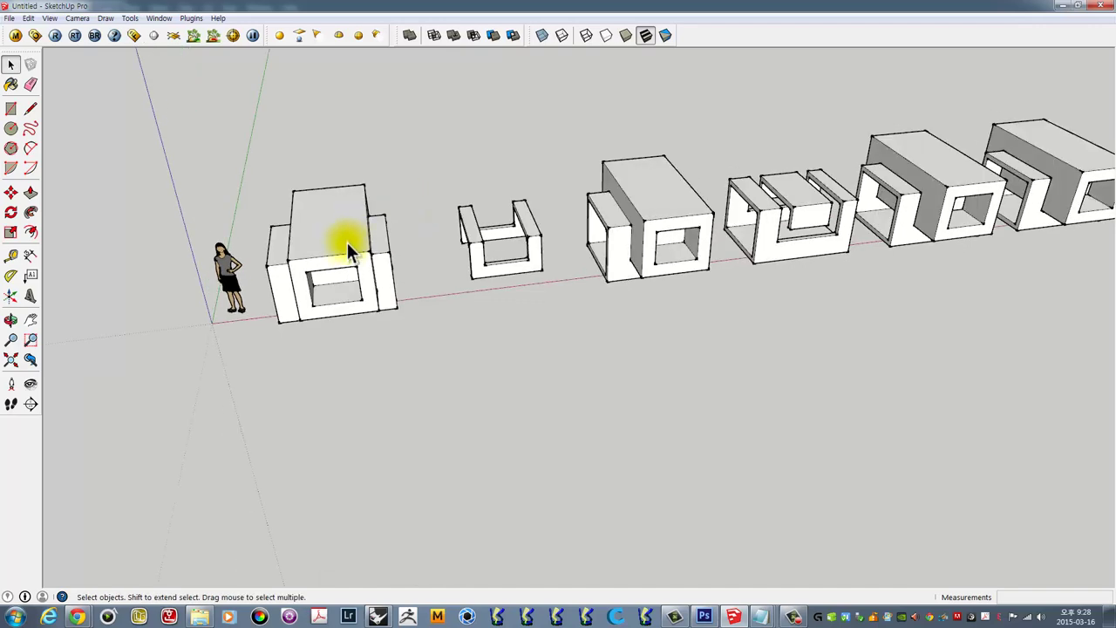
pyautogui.click(11, 109)
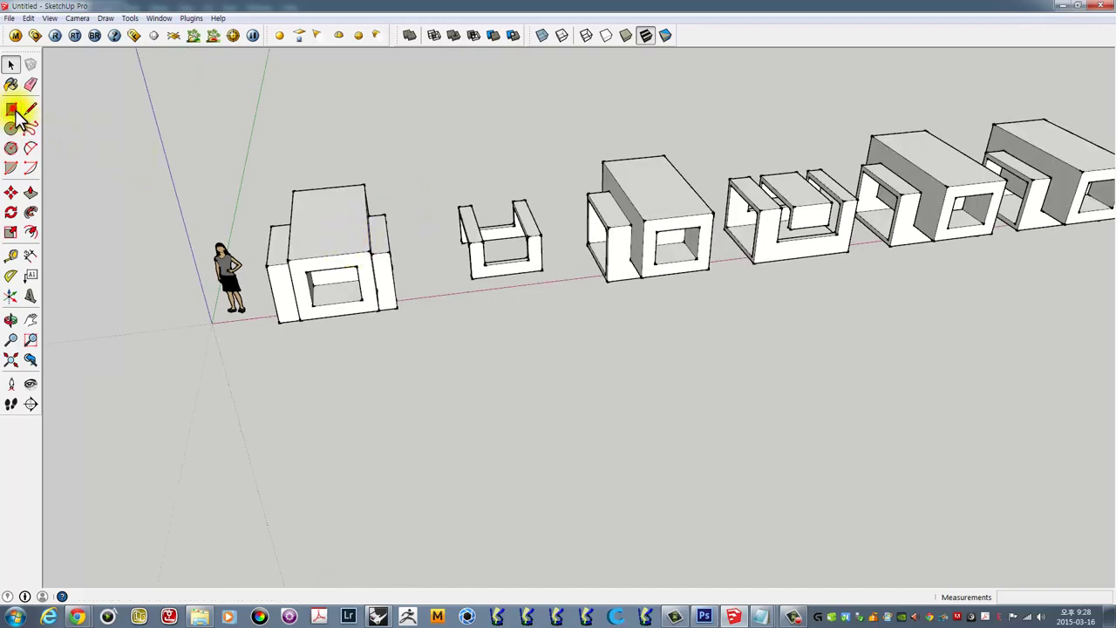
pyautogui.click(314, 386)
pyautogui.click(427, 460)
pyautogui.moveTo(428, 461)
pyautogui.mouseDown(button='middle')
pyautogui.moveTo(414, 408)
pyautogui.moveTo(386, 424)
pyautogui.mouseUp(button='middle')
# - Push/Pull the rectangle into a box and make it a group
pyautogui.press('p')
pyautogui.click(391, 436)
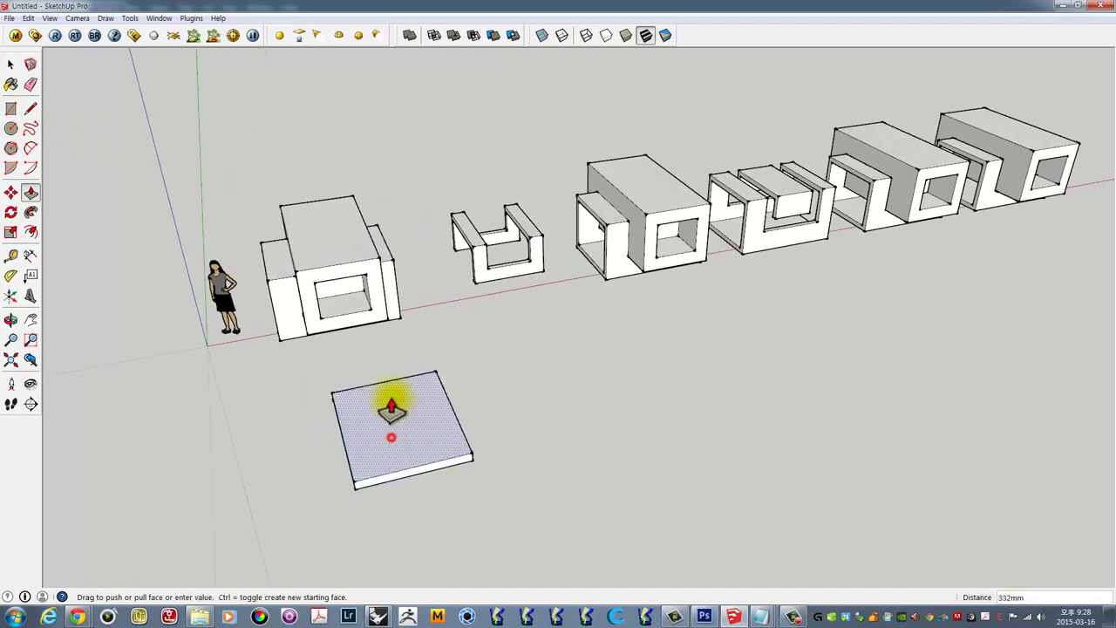
pyautogui.click(391, 366)
pyautogui.moveTo(391, 366)
pyautogui.mouseDown(button='middle')
pyautogui.moveTo(471, 366)
pyautogui.moveTo(463, 371)
pyautogui.mouseUp(button='middle')
pyautogui.press('space')
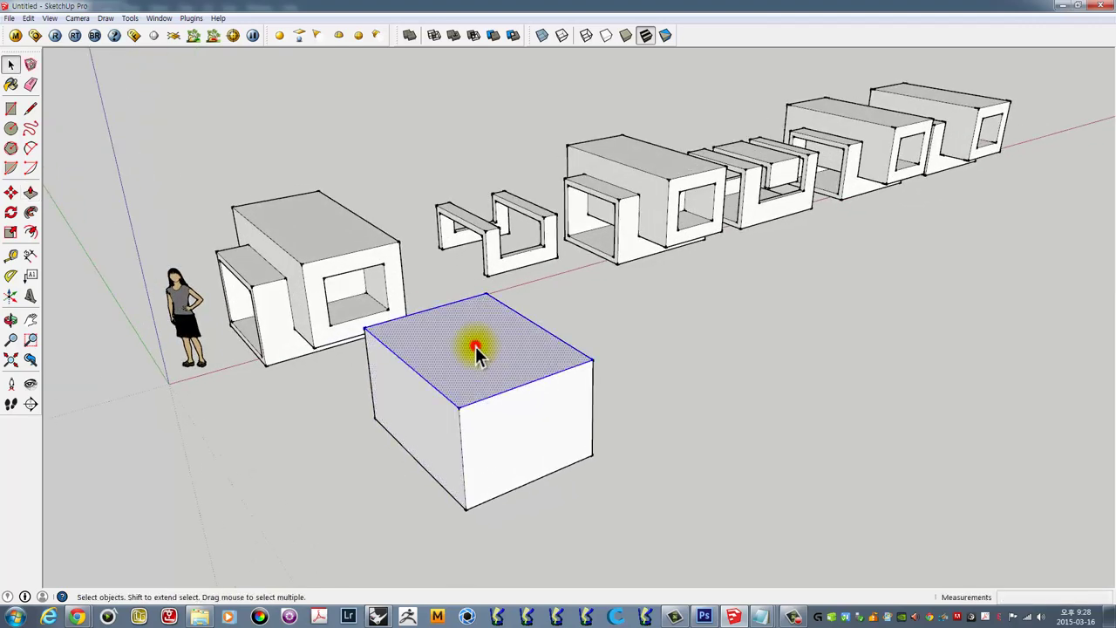
pyautogui.tripleClick(475, 346)
pyautogui.rightClick(475, 345)
pyautogui.click(525, 446)
pyautogui.moveTo(525, 447)
pyautogui.mouseDown(button='middle')
pyautogui.moveTo(367, 472)
pyautogui.moveTo(503, 349)
pyautogui.moveTo(338, 417)
pyautogui.moveTo(408, 378)
pyautogui.mouseUp(button='middle')
# - Copy the box 3025mm along the red axis, then delete the copy
pyautogui.press('m')
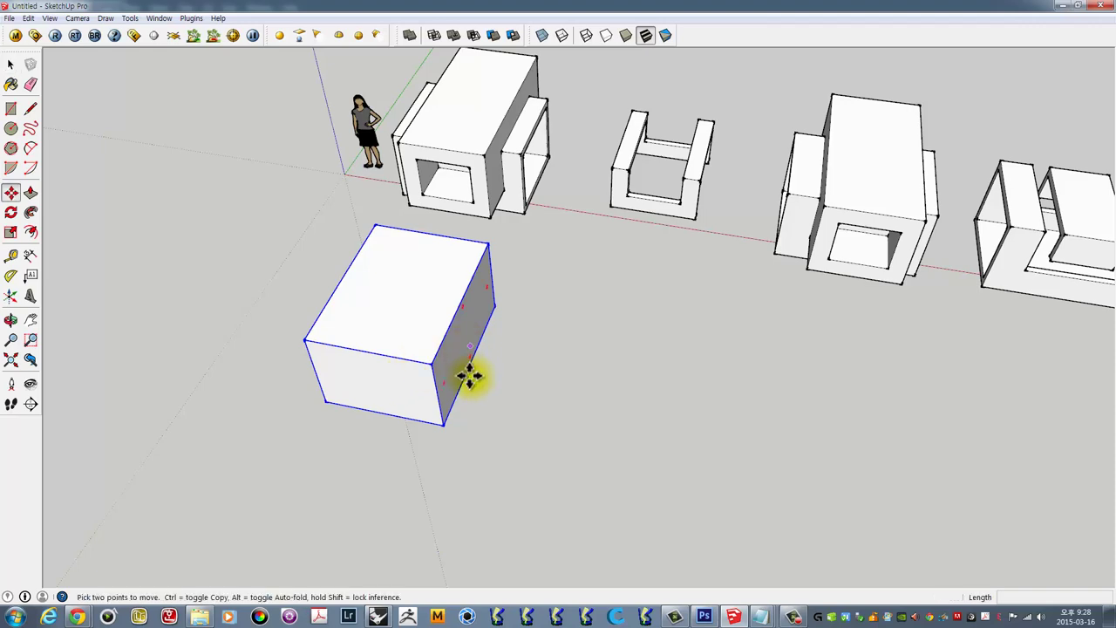
pyautogui.press('ctrl')
pyautogui.click(497, 421)
pyautogui.click(698, 465)
pyautogui.moveTo(563, 392); pyautogui.dragTo(645, 346, button='middle')
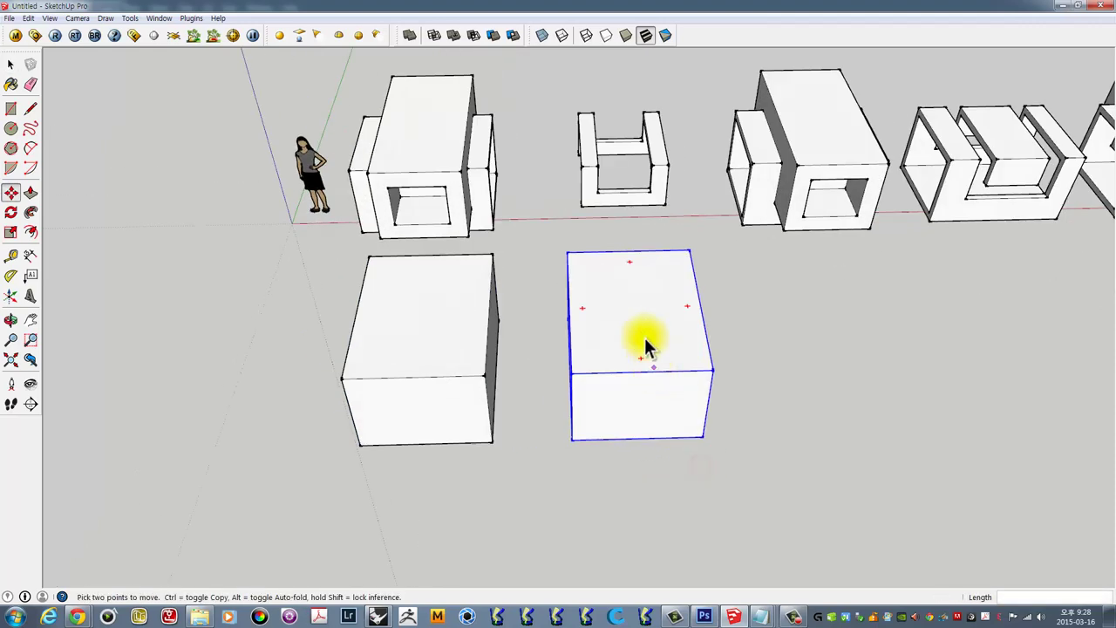
pyautogui.press('space')
pyautogui.press('Delete')
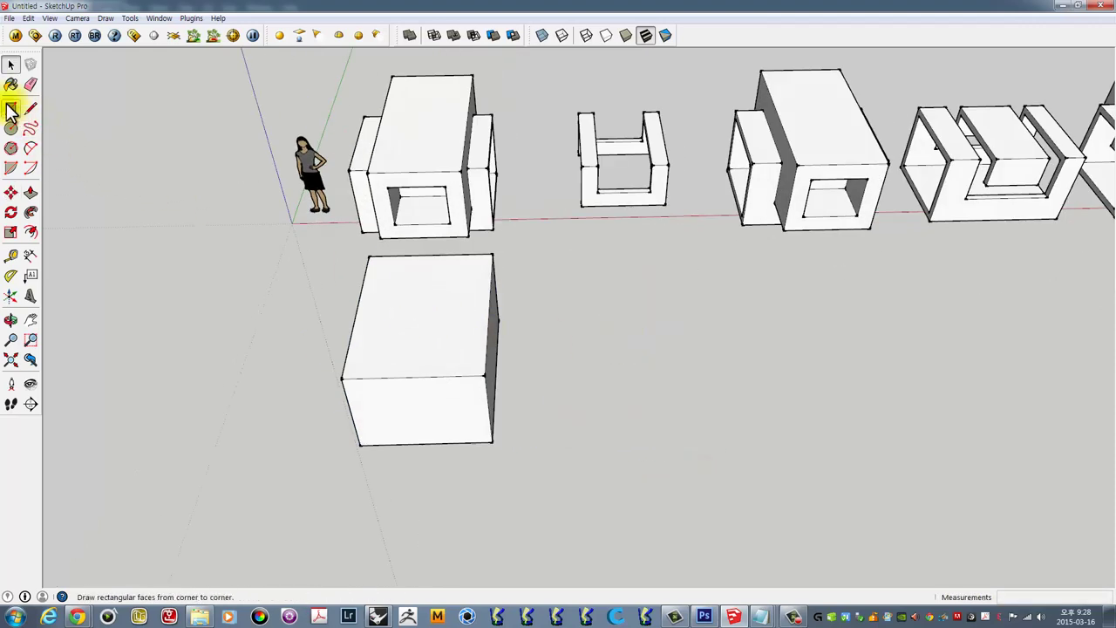
# - Draw a circle to the right of the front box and pull it up into a cylinder
pyautogui.click(10, 128)
pyautogui.click(642, 406)
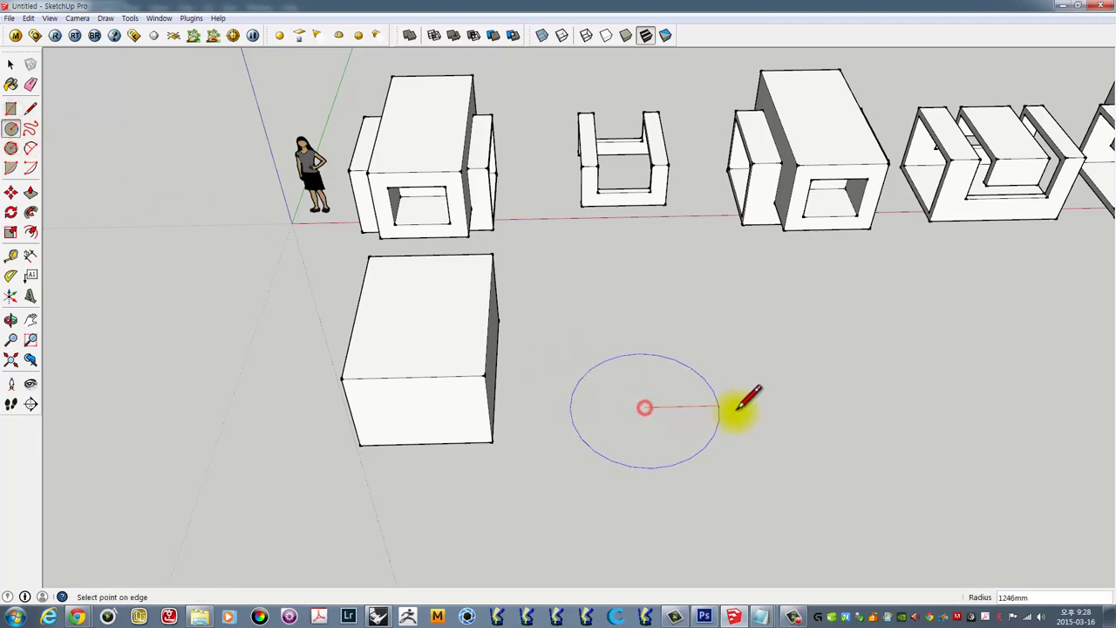
pyautogui.click(734, 410)
pyautogui.moveTo(635, 398); pyautogui.dragTo(719, 410, button='middle')
pyautogui.press('p')
pyautogui.click(700, 411)
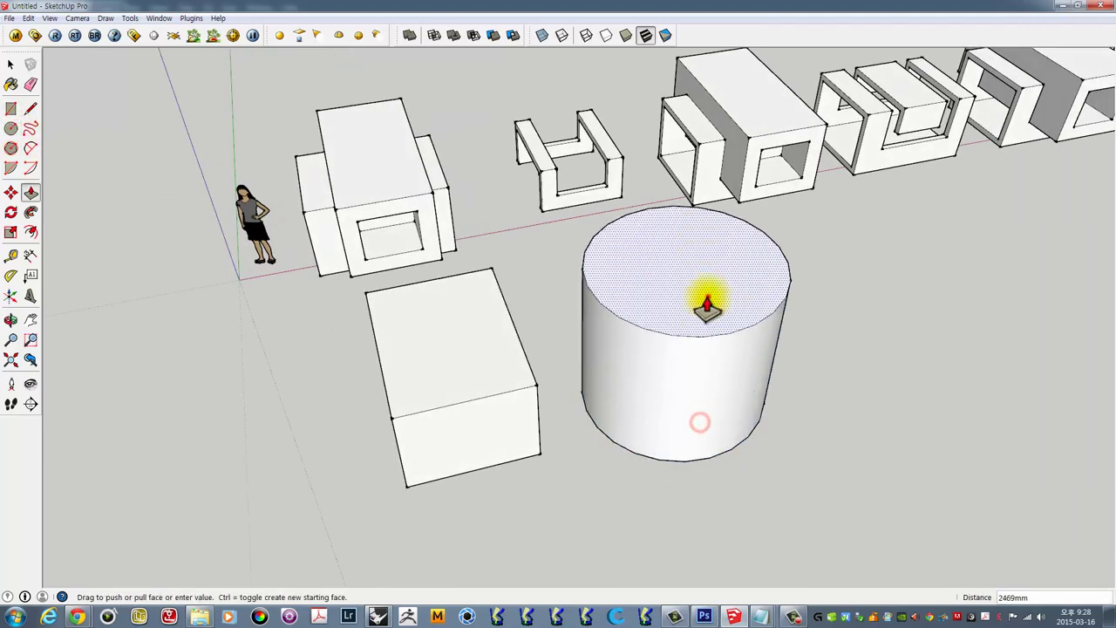
pyautogui.click(707, 301)
pyautogui.press('space')
# - Turn the whole cylinder into a group
pyautogui.tripleClick(672, 275)
pyautogui.rightClick(672, 275)
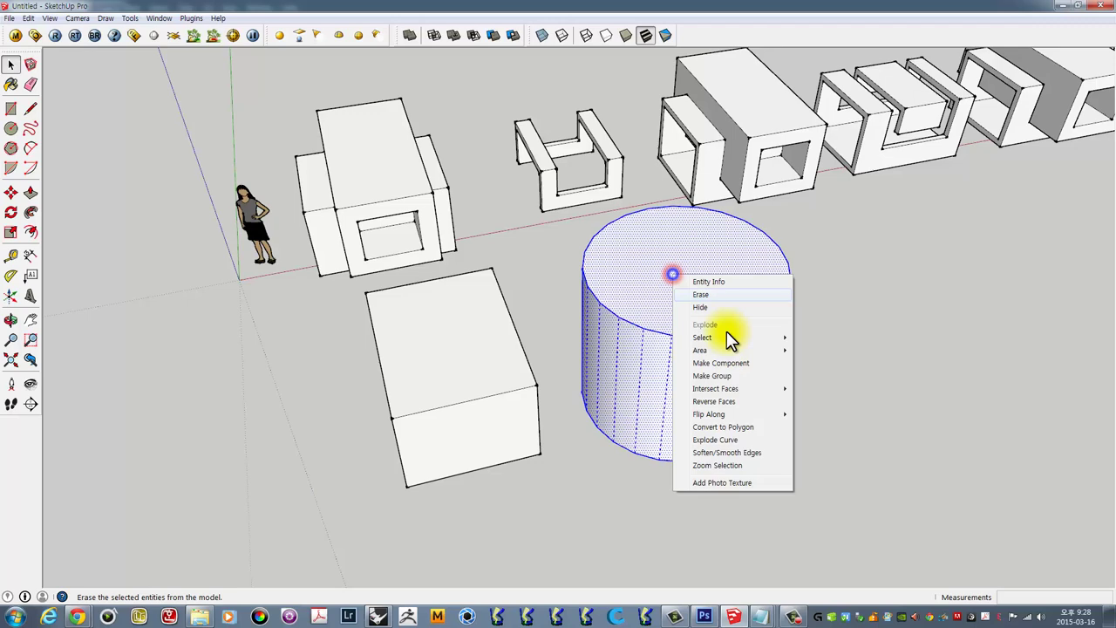
pyautogui.click(723, 381)
pyautogui.moveTo(843, 411)
pyautogui.mouseDown(button='middle')
pyautogui.moveTo(704, 398)
pyautogui.moveTo(637, 425)
pyautogui.moveTo(775, 404)
pyautogui.mouseUp(button='middle')
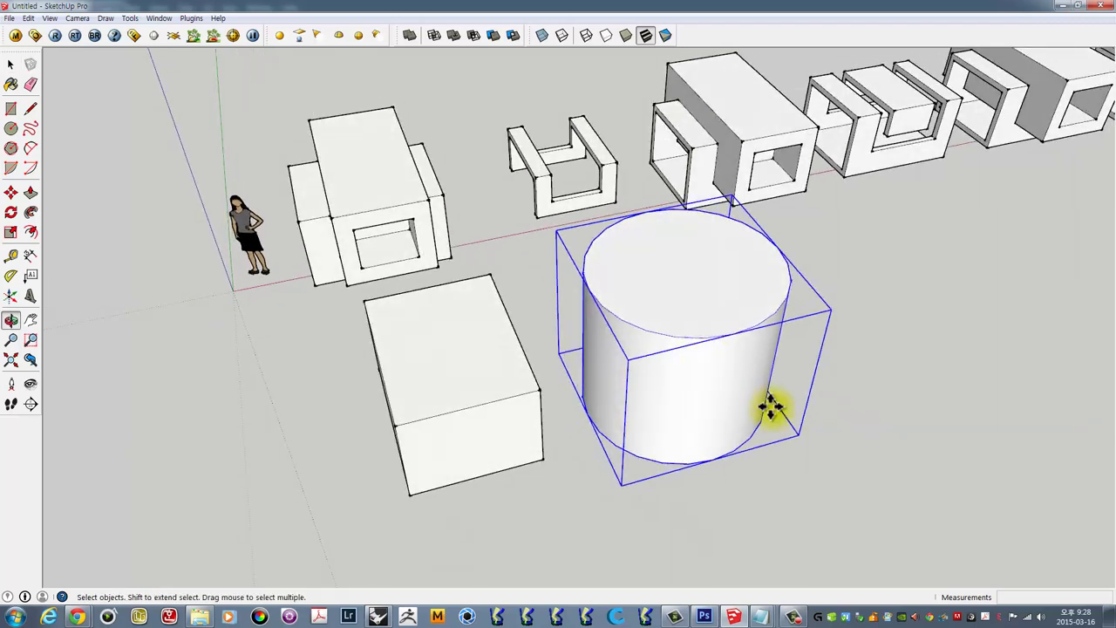
# - Move the cylinder group so it overlaps the right part of the front box
pyautogui.press('m')
pyautogui.click(889, 425)
pyautogui.moveTo(576, 444); pyautogui.dragTo(546, 311, button='middle')
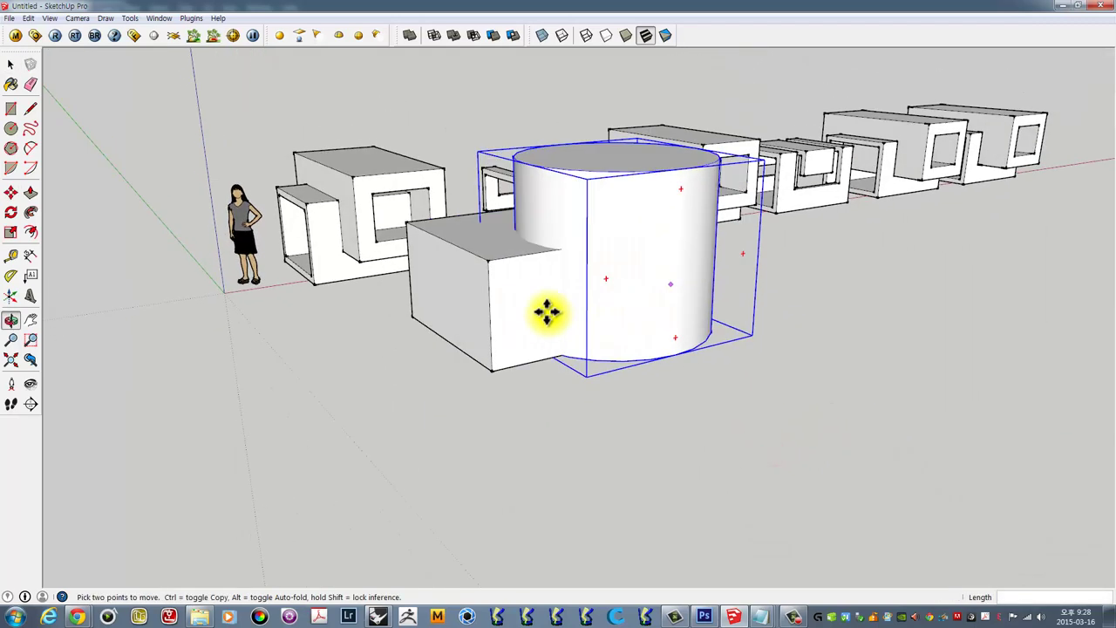
pyautogui.click(494, 288)
pyautogui.moveTo(494, 288)
pyautogui.mouseDown(button='middle')
pyautogui.moveTo(652, 392)
pyautogui.moveTo(572, 423)
pyautogui.moveTo(507, 259)
pyautogui.mouseUp(button='middle')
pyautogui.press('space')
# - Select the front box and the cylinder in turn, then clear the selection
pyautogui.click(495, 361)
pyautogui.click(620, 279)
pyautogui.click(486, 355)
pyautogui.click(590, 285)
pyautogui.click(735, 313)
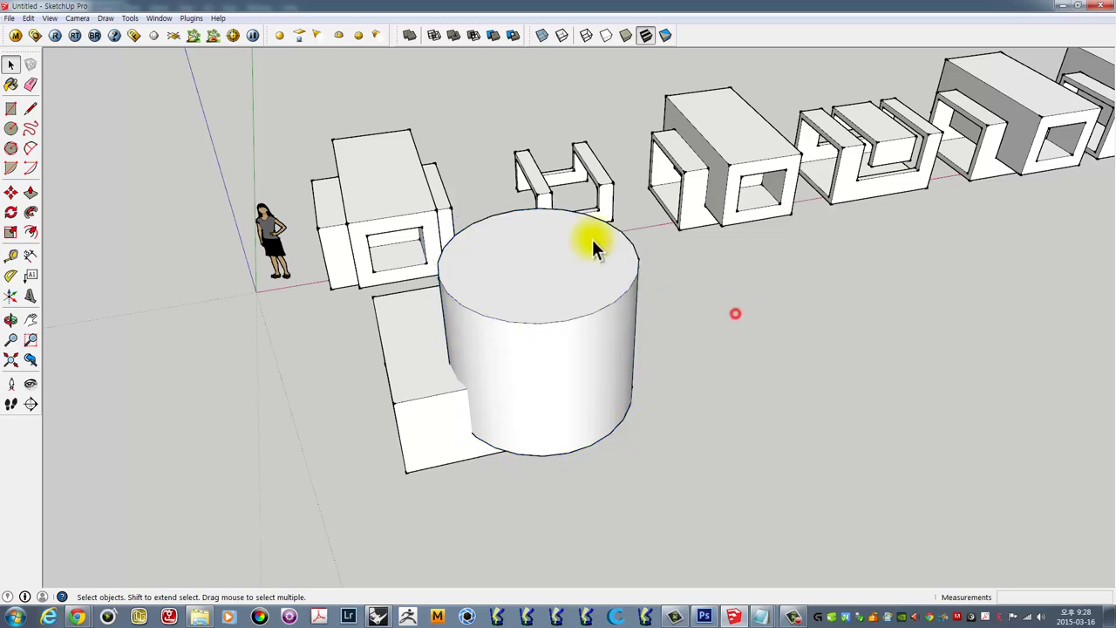
# - Try Solid Tools Intersect on the cylinder, then explode the cylinder group into loose geometry
pyautogui.click(432, 33)
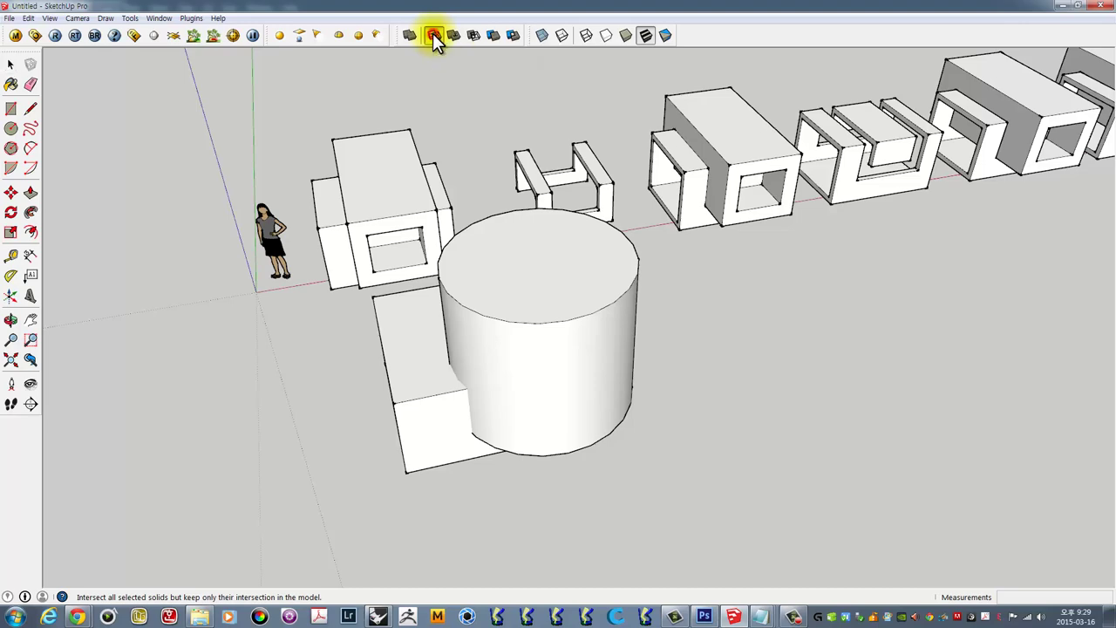
pyautogui.click(535, 329)
pyautogui.moveTo(496, 366)
pyautogui.mouseDown(button='middle')
pyautogui.moveTo(723, 186)
pyautogui.moveTo(530, 352)
pyautogui.moveTo(570, 270)
pyautogui.mouseUp(button='middle')
pyautogui.press('space')
pyautogui.rightClick(570, 270)
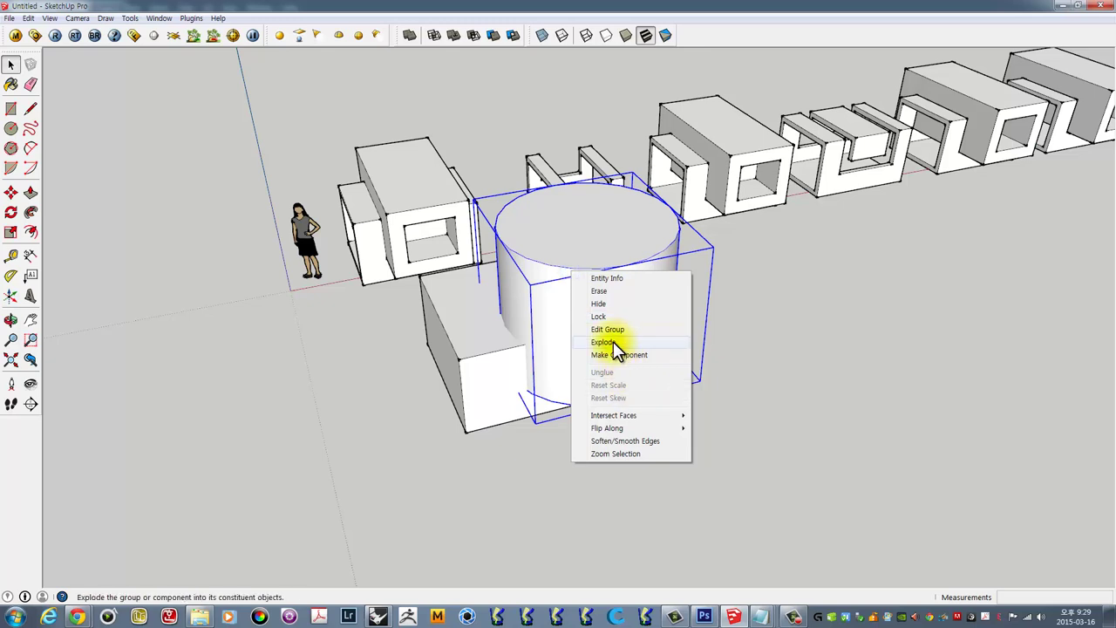
pyautogui.click(612, 341)
# - Abandon a solid operation on the front box, then select and delete the cylinder
pyautogui.click(446, 323)
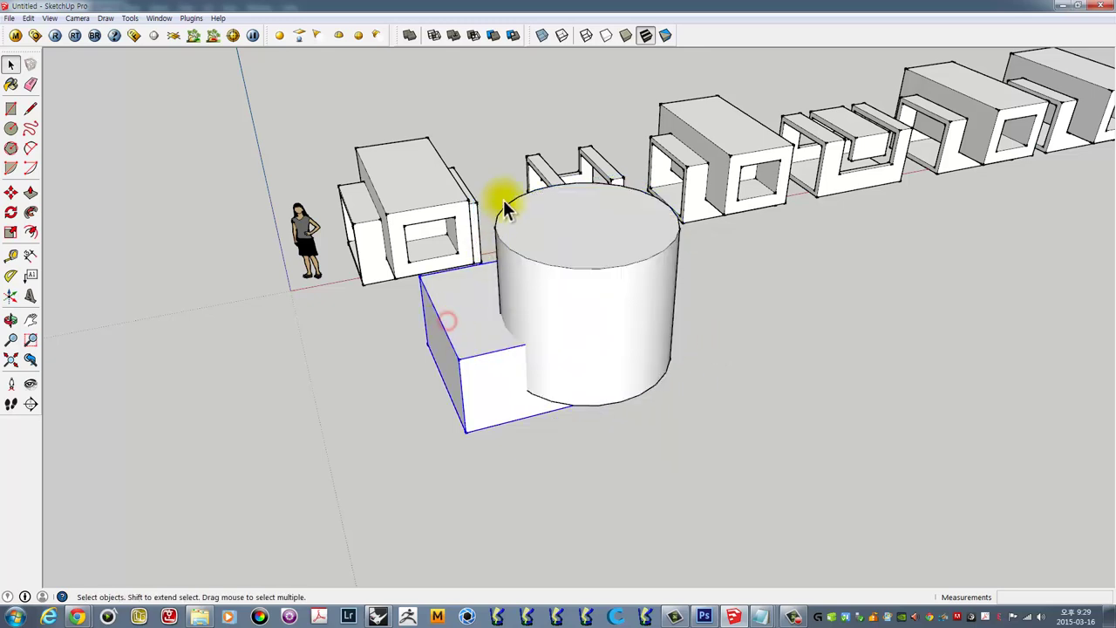
pyautogui.click(451, 36)
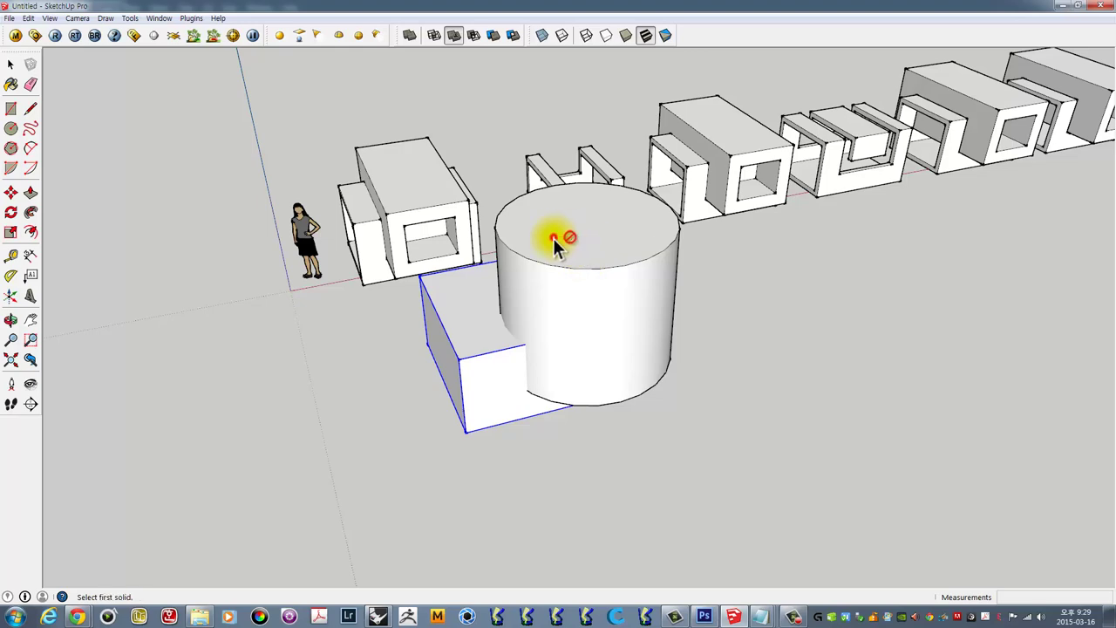
pyautogui.click(590, 266)
pyautogui.moveTo(590, 266); pyautogui.dragTo(519, 360, button='middle')
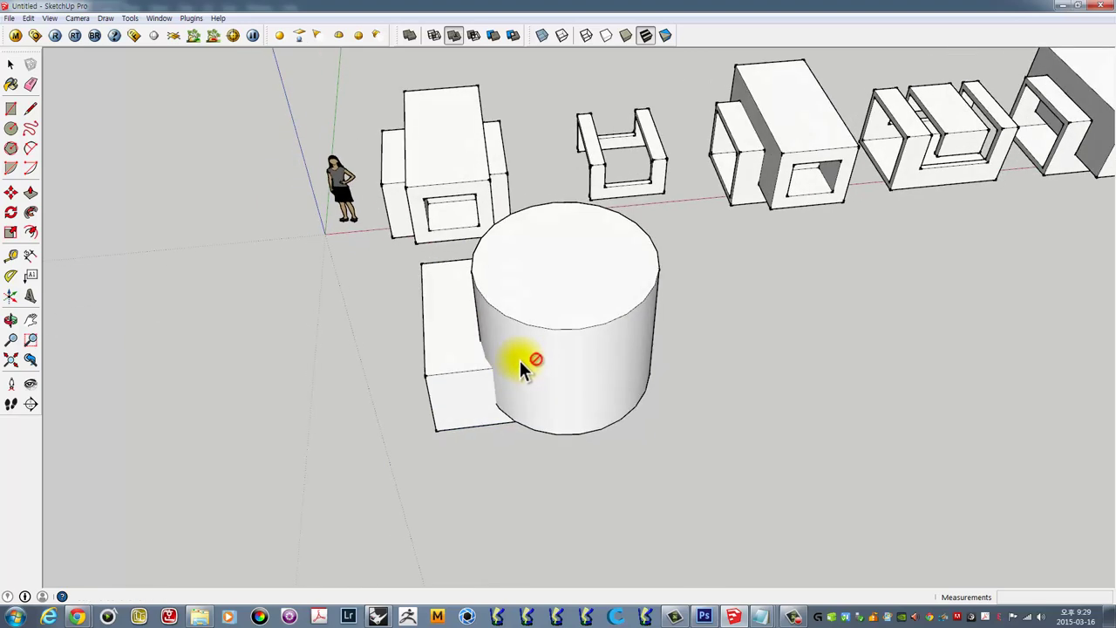
pyautogui.tripleClick(542, 272)
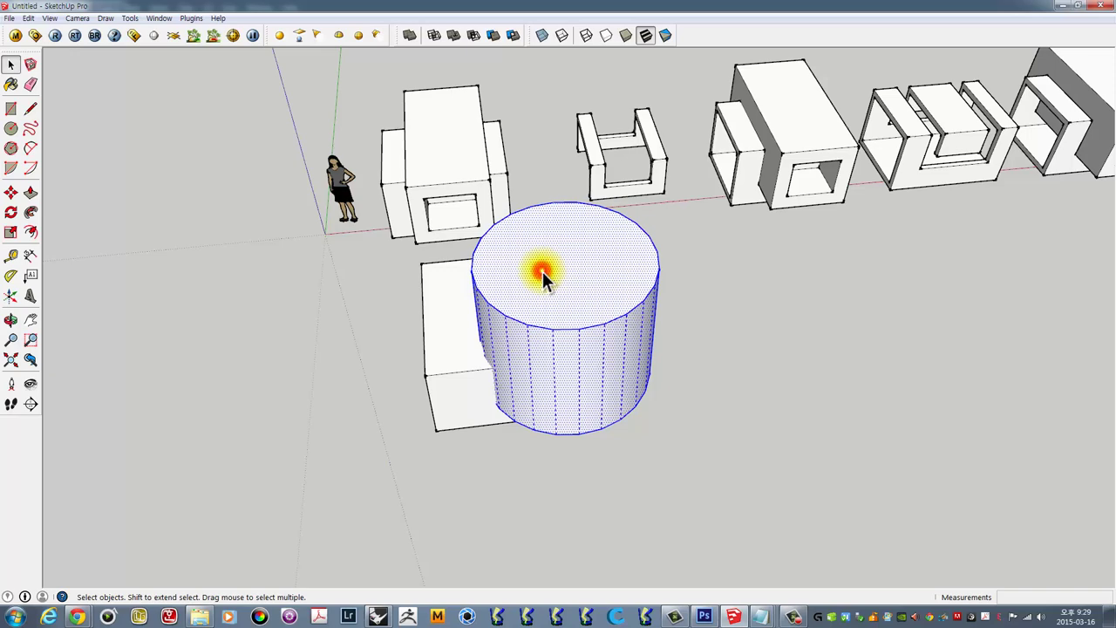
pyautogui.moveTo(542, 271)
pyautogui.mouseDown(button='middle')
pyautogui.moveTo(637, 262)
pyautogui.moveTo(567, 280)
pyautogui.mouseUp(button='middle')
pyautogui.press('Delete')
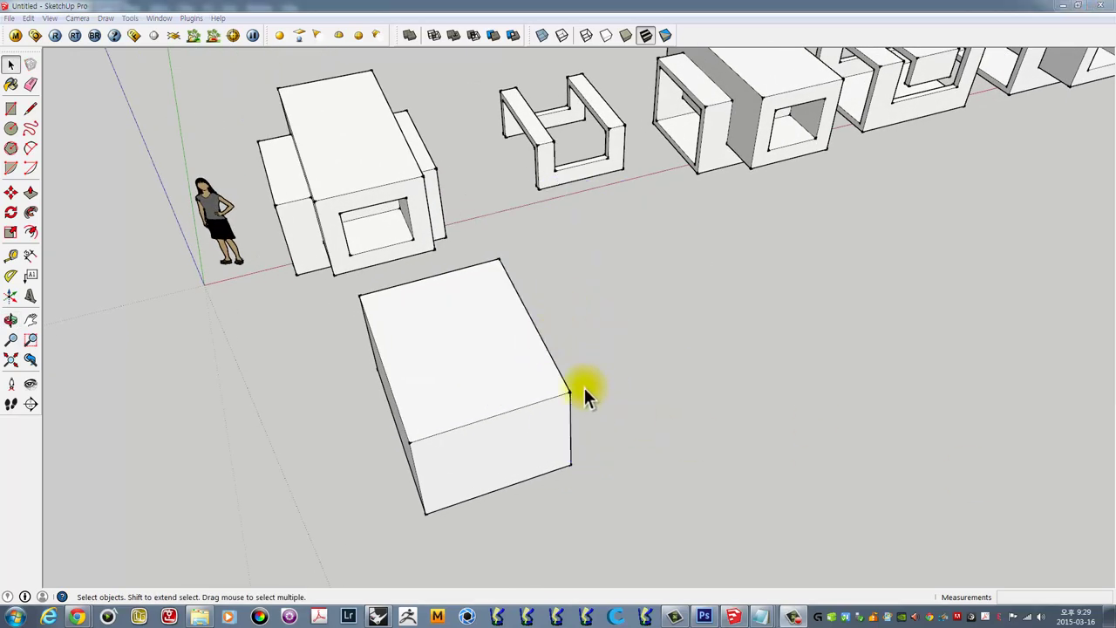
# - Select and delete the old front box
pyautogui.moveTo(582, 383)
pyautogui.mouseDown(button='middle')
pyautogui.moveTo(549, 337)
pyautogui.moveTo(514, 384)
pyautogui.mouseUp(button='middle')
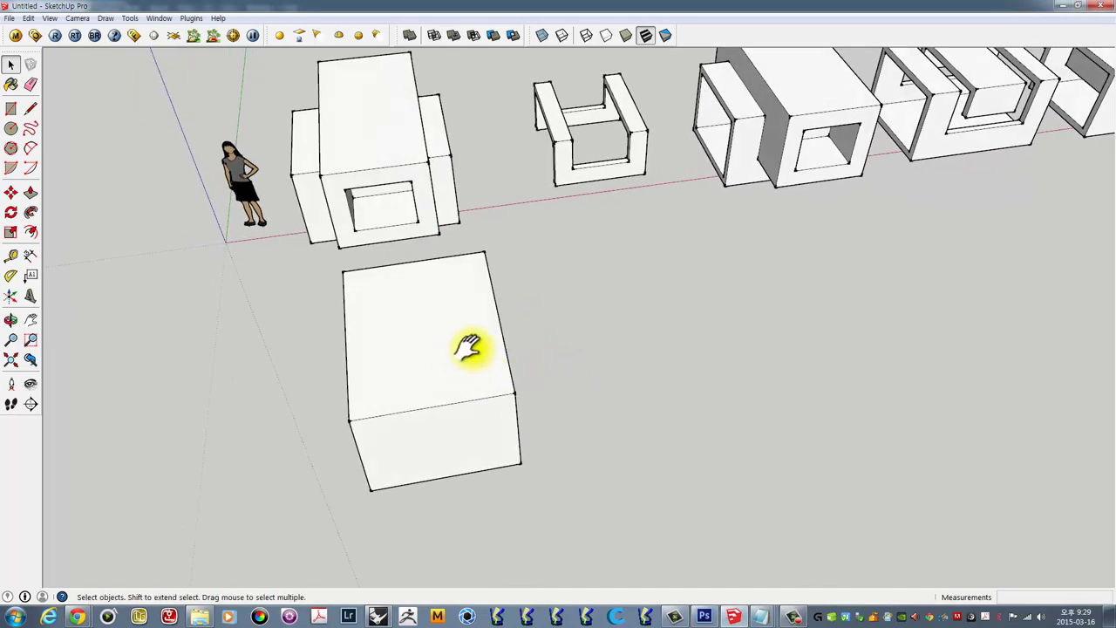
pyautogui.moveTo(468, 347)
pyautogui.mouseDown(button='middle')
pyautogui.moveTo(571, 342)
pyautogui.moveTo(548, 340)
pyautogui.moveTo(637, 315)
pyautogui.moveTo(581, 301)
pyautogui.moveTo(503, 331)
pyautogui.moveTo(581, 318)
pyautogui.mouseUp(button='middle')
pyautogui.click(548, 340)
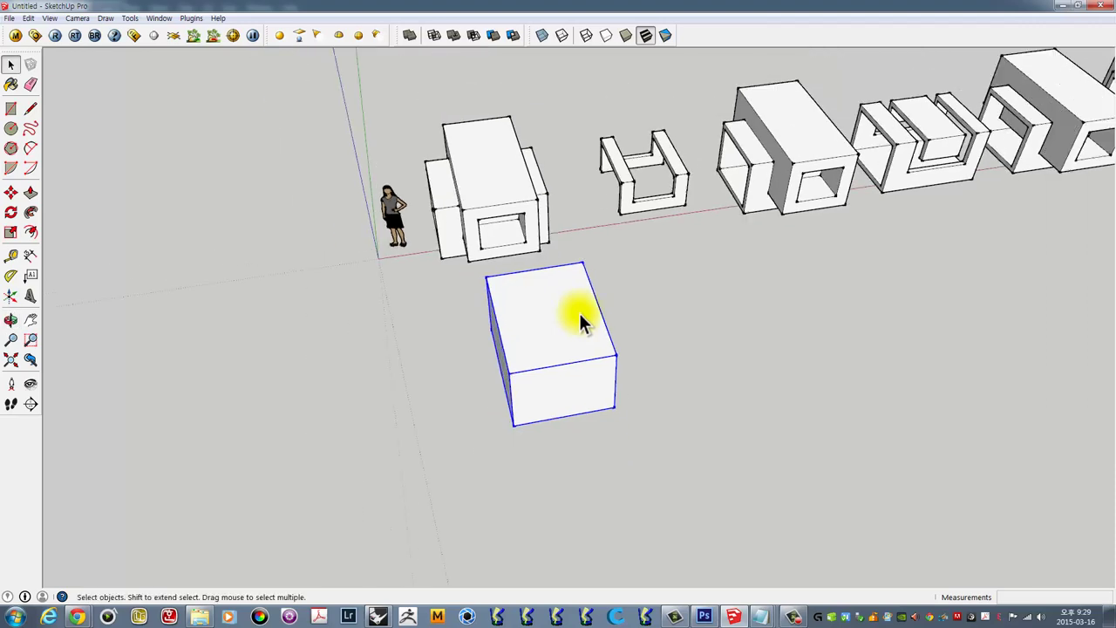
pyautogui.press('Delete')
# - Draw a rectangle on the ground in front of the row
pyautogui.moveTo(872, 218); pyautogui.dragTo(599, 366, button='middle')
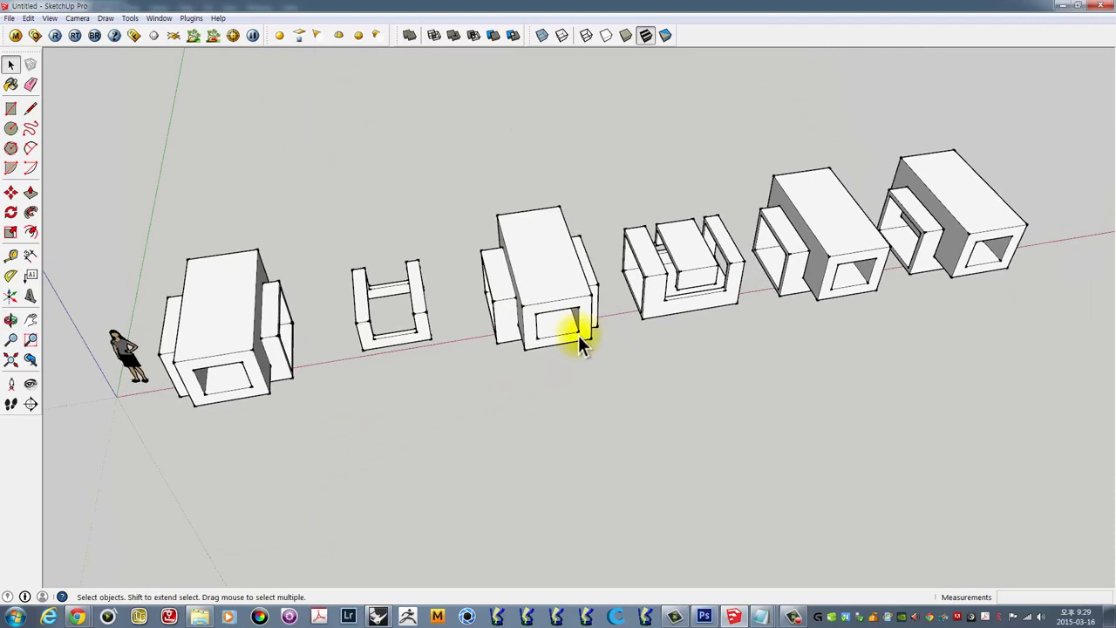
pyautogui.moveTo(443, 335)
pyautogui.keyDown('shift'); pyautogui.mouseDown(button='middle')
pyautogui.moveTo(419, 299)
pyautogui.moveTo(450, 287)
pyautogui.moveTo(377, 295)
pyautogui.moveTo(381, 267)
pyautogui.moveTo(401, 259)
pyautogui.moveTo(405, 275)
pyautogui.mouseUp(button='middle'); pyautogui.keyUp('shift')
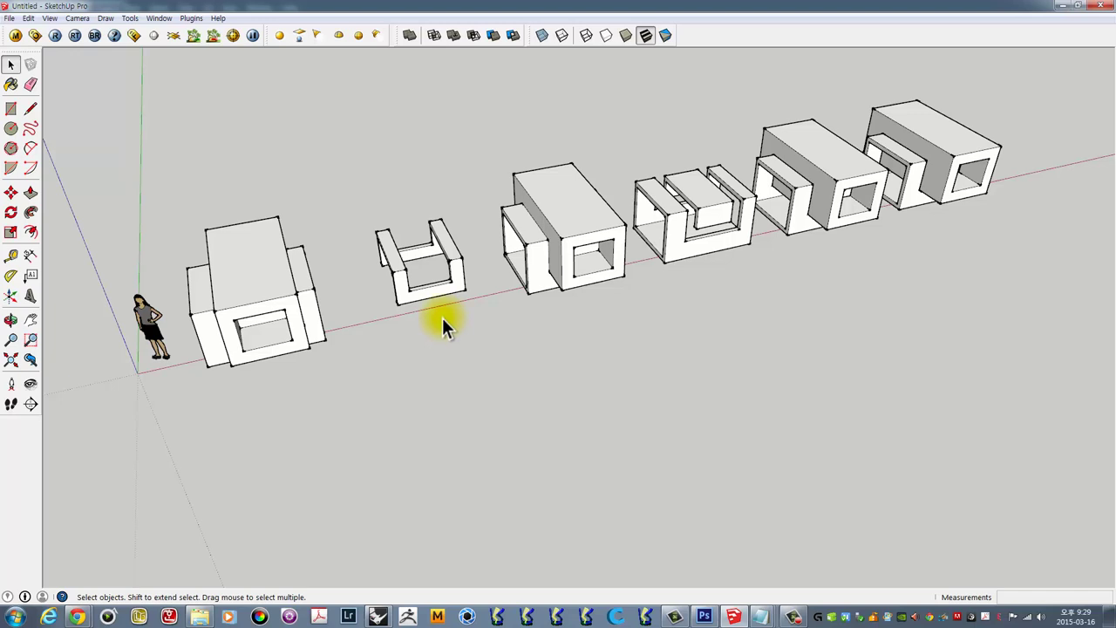
pyautogui.moveTo(265, 302); pyautogui.dragTo(378, 261, button='middle')
pyautogui.click(11, 110)
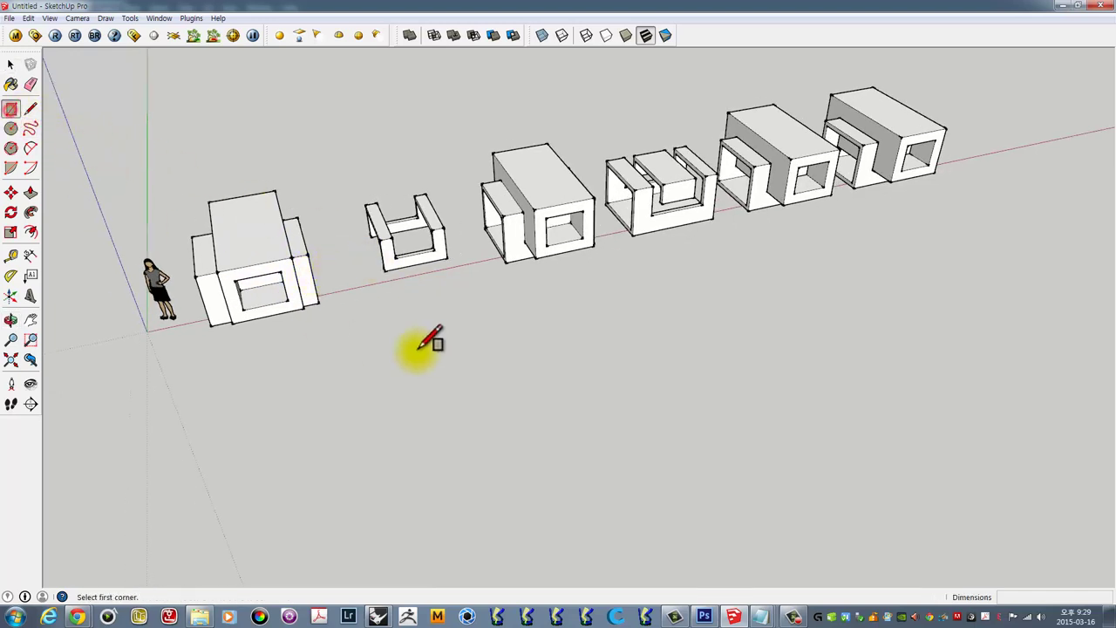
pyautogui.moveTo(413, 349); pyautogui.dragTo(274, 359, button='middle')
pyautogui.click(273, 357)
pyautogui.click(370, 428)
# - Push/Pull the rectangle up about 1795mm into a box and select it
pyautogui.moveTo(290, 403)
pyautogui.mouseDown(button='middle')
pyautogui.moveTo(570, 393)
pyautogui.moveTo(539, 431)
pyautogui.mouseUp(button='middle')
pyautogui.press('p')
pyautogui.moveTo(539, 427); pyautogui.dragTo(550, 326)
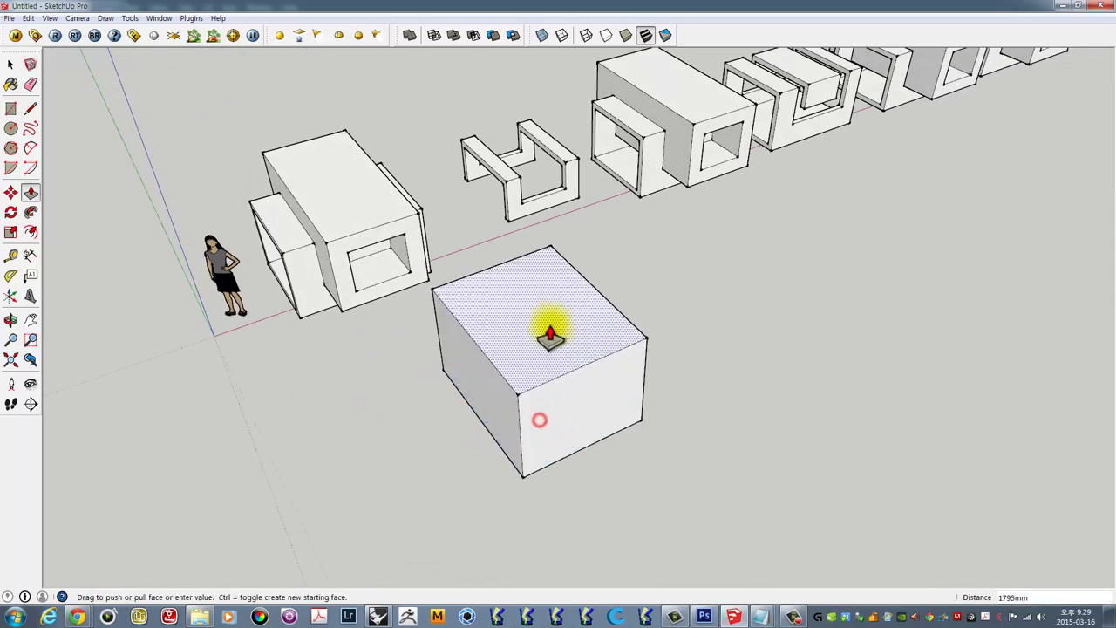
pyautogui.press('space')
pyautogui.tripleClick(550, 326)
pyautogui.moveTo(550, 326)
pyautogui.mouseDown(button='middle')
pyautogui.moveTo(641, 351)
pyautogui.moveTo(598, 364)
pyautogui.moveTo(566, 345)
pyautogui.mouseUp(button='middle')
# - Select the whole new box and make it a group
pyautogui.scroll(2, 566, 345)
pyautogui.scroll(2, 598, 366)
pyautogui.rightClick(565, 361)
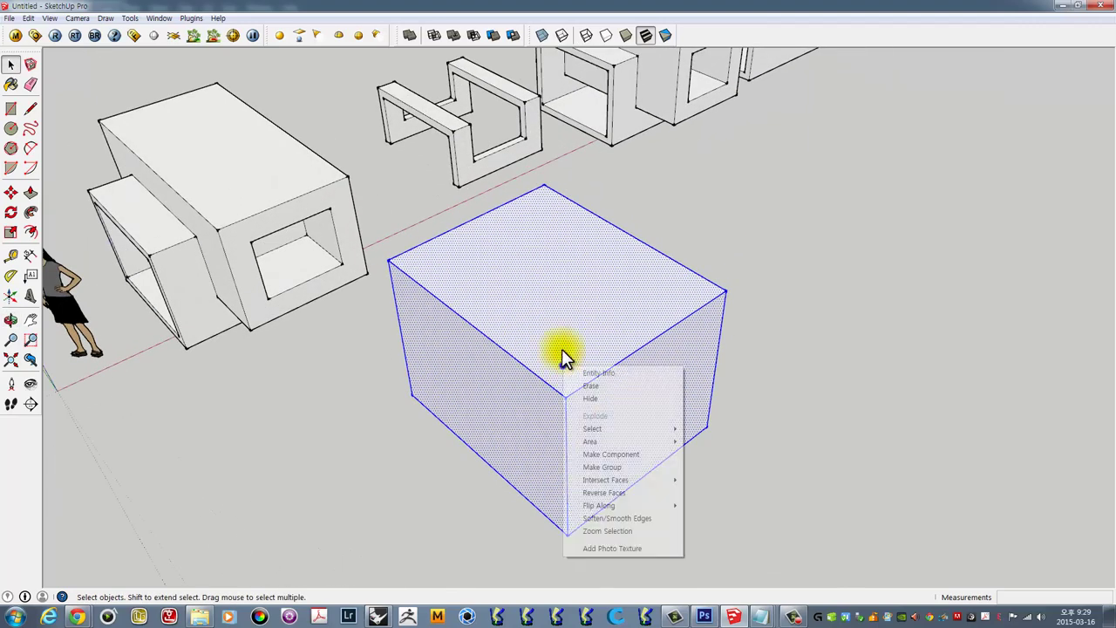
pyautogui.click(752, 297)
pyautogui.click(752, 297)
pyautogui.tripleClick(652, 329)
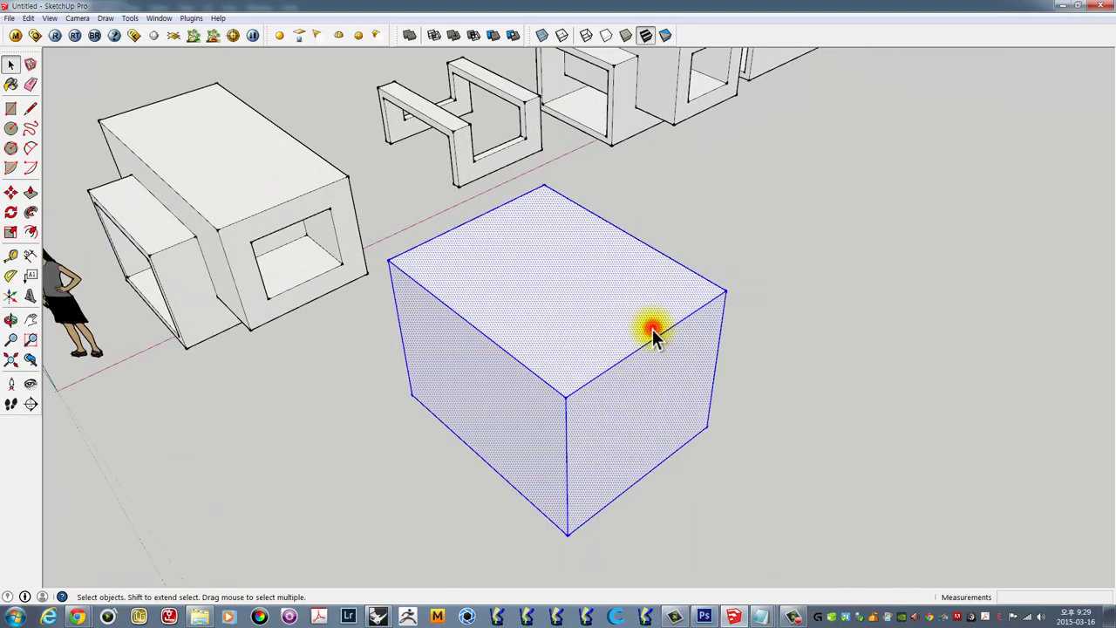
pyautogui.moveTo(652, 329); pyautogui.dragTo(490, 348, button='middle')
pyautogui.rightClick(491, 275)
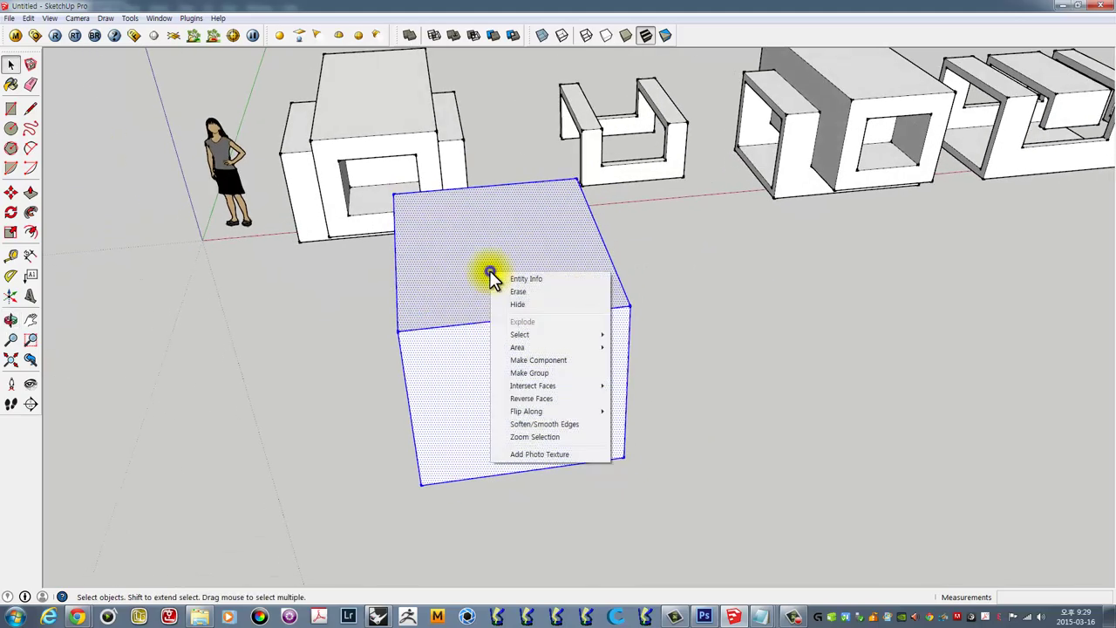
pyautogui.click(539, 372)
pyautogui.moveTo(755, 330)
pyautogui.mouseDown(button='middle')
pyautogui.moveTo(655, 360)
pyautogui.moveTo(648, 388)
pyautogui.moveTo(615, 306)
pyautogui.moveTo(602, 361)
pyautogui.mouseUp(button='middle')
# - Place a copy of the box group nearby
pyautogui.press('m')
pyautogui.click(645, 300)
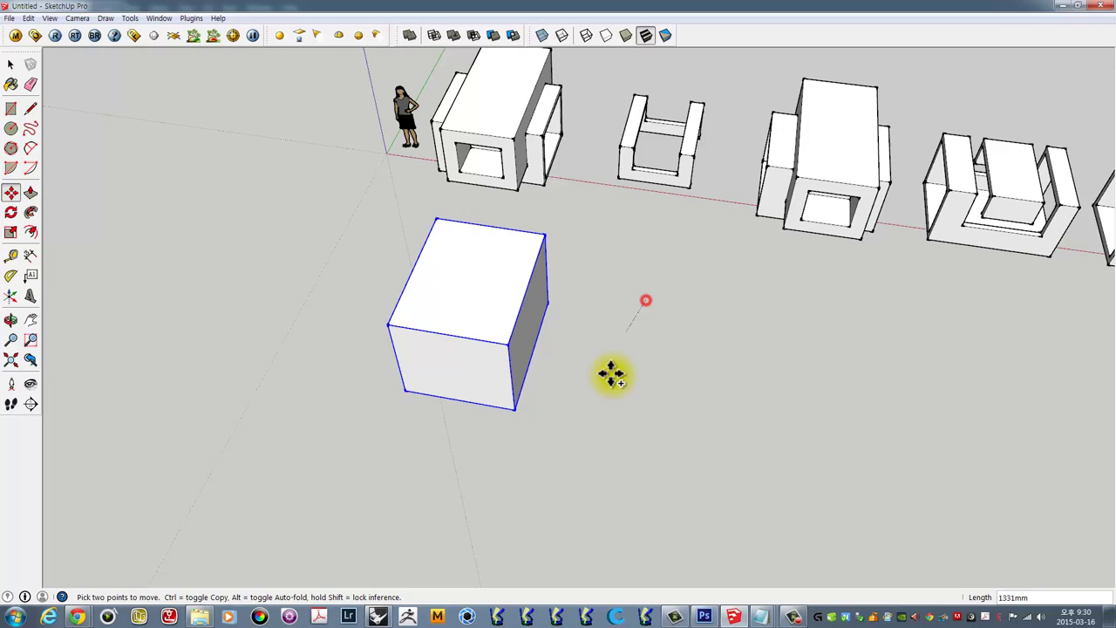
pyautogui.click(610, 456)
pyautogui.moveTo(610, 456)
pyautogui.mouseDown(button='middle')
pyautogui.moveTo(660, 355)
pyautogui.moveTo(686, 440)
pyautogui.mouseUp(button='middle')
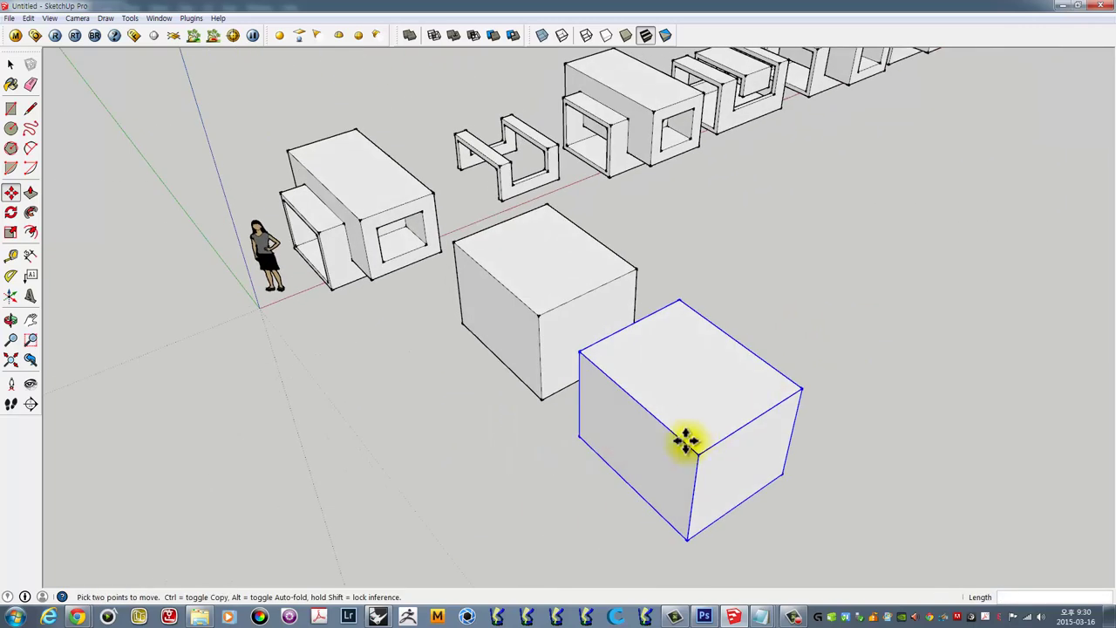
# - Reposition the copy so it overlaps the right side of the original, shifted back
pyautogui.click(580, 439)
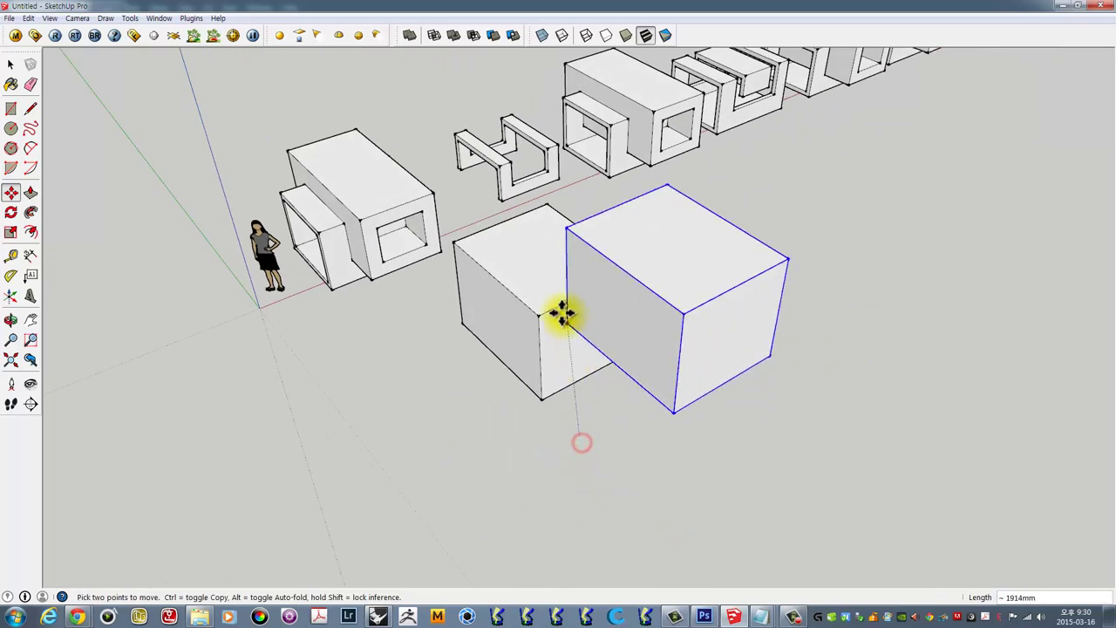
pyautogui.click(531, 249)
pyautogui.moveTo(532, 252)
pyautogui.mouseDown(button='middle')
pyautogui.moveTo(598, 252)
pyautogui.moveTo(540, 196)
pyautogui.mouseUp(button='middle')
pyautogui.click(534, 191)
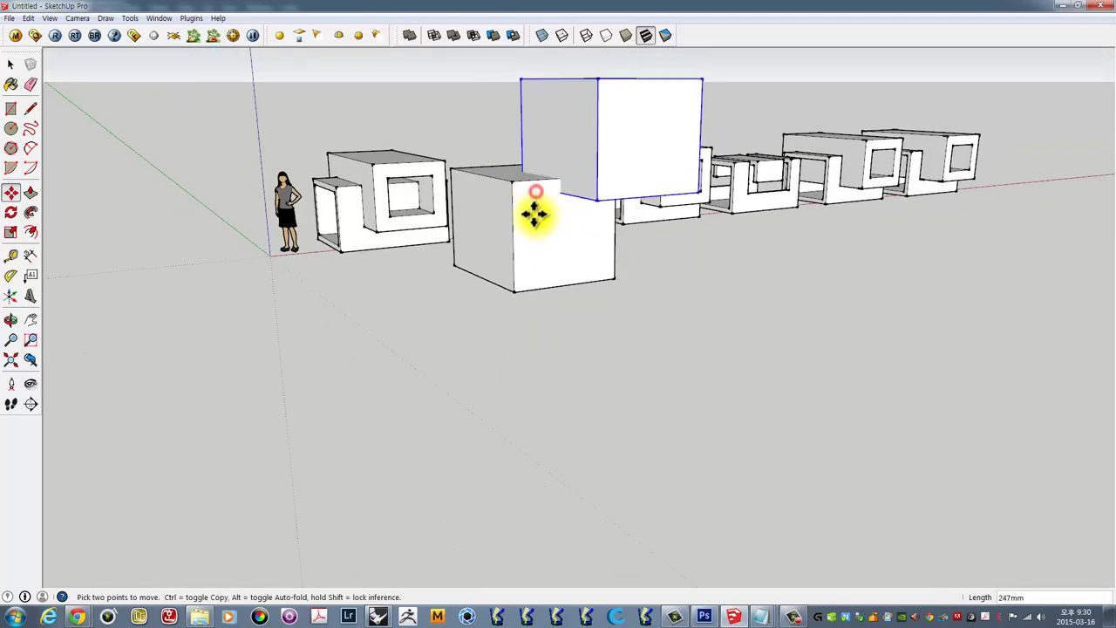
pyautogui.click(532, 249)
pyautogui.moveTo(581, 230)
pyautogui.mouseDown(button='middle')
pyautogui.moveTo(580, 347)
pyautogui.moveTo(772, 331)
pyautogui.mouseUp(button='middle')
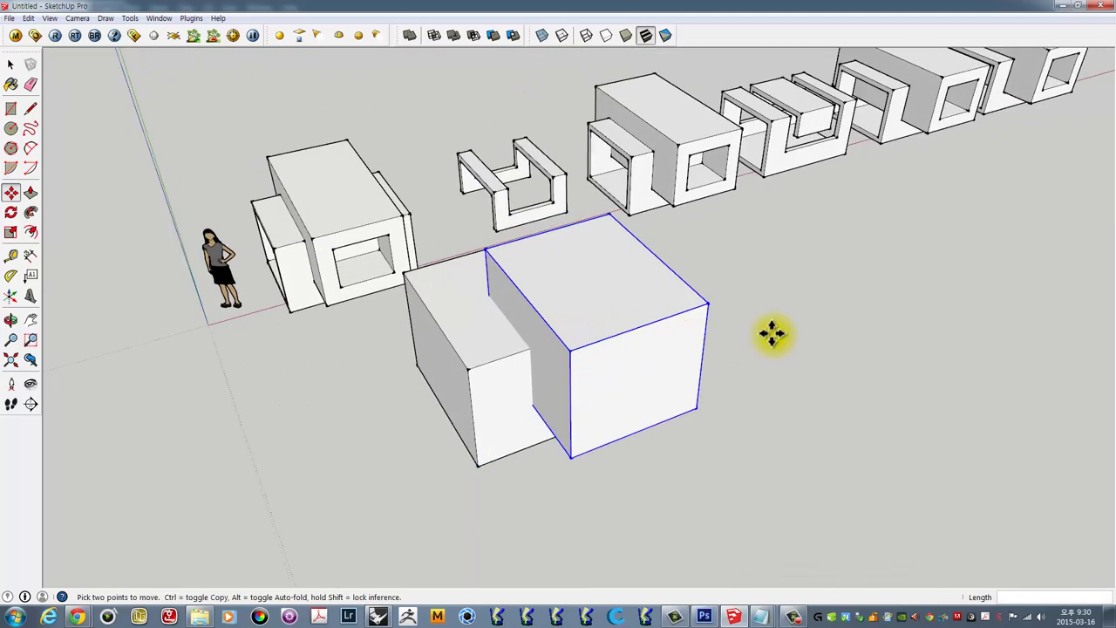
pyautogui.press('space')
pyautogui.click(772, 331)
pyautogui.scroll(4, 511, 289)
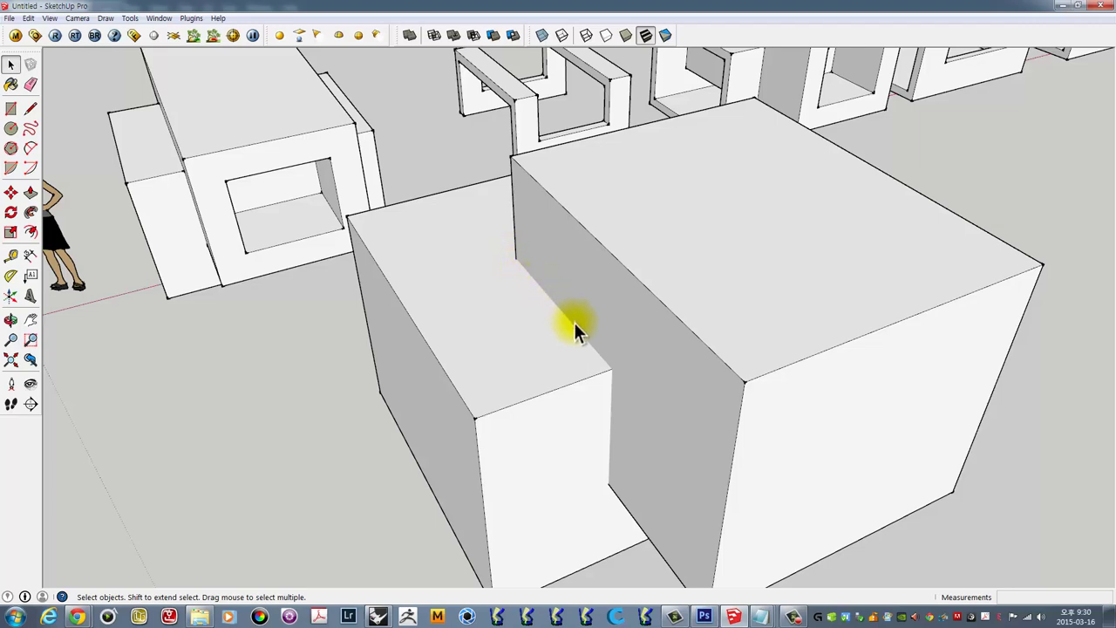
# - Orbit and zoom around to view the overlapping box pair
pyautogui.scroll(-2, 593, 349)
pyautogui.moveTo(612, 376)
pyautogui.mouseDown(button='middle')
pyautogui.moveTo(537, 249)
pyautogui.moveTo(600, 252)
pyautogui.moveTo(522, 293)
pyautogui.mouseUp(button='middle')
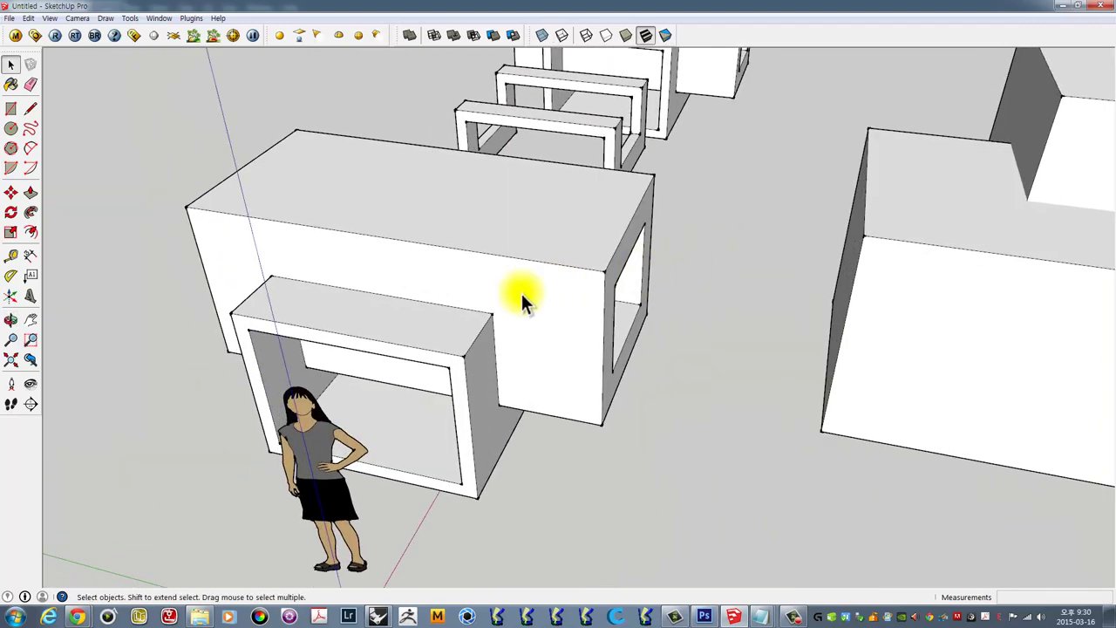
pyautogui.moveTo(748, 296)
pyautogui.mouseDown(button='middle')
pyautogui.moveTo(570, 319)
pyautogui.moveTo(772, 373)
pyautogui.moveTo(747, 386)
pyautogui.moveTo(631, 355)
pyautogui.mouseUp(button='middle')
pyautogui.scroll(3, 524, 229)
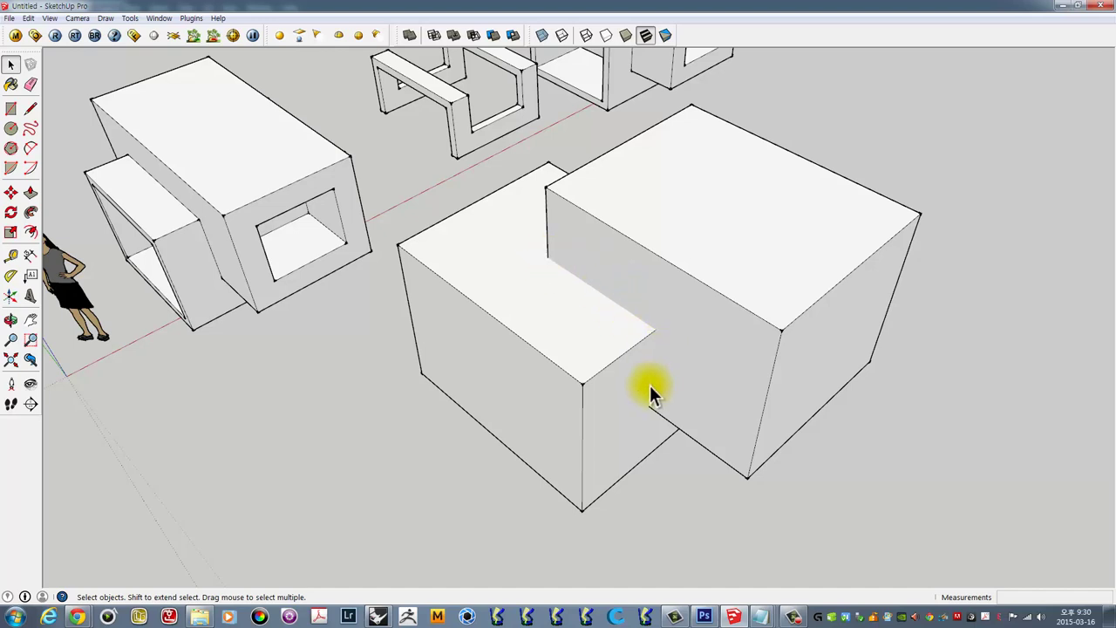
pyautogui.moveTo(645, 354); pyautogui.dragTo(614, 290, button='middle')
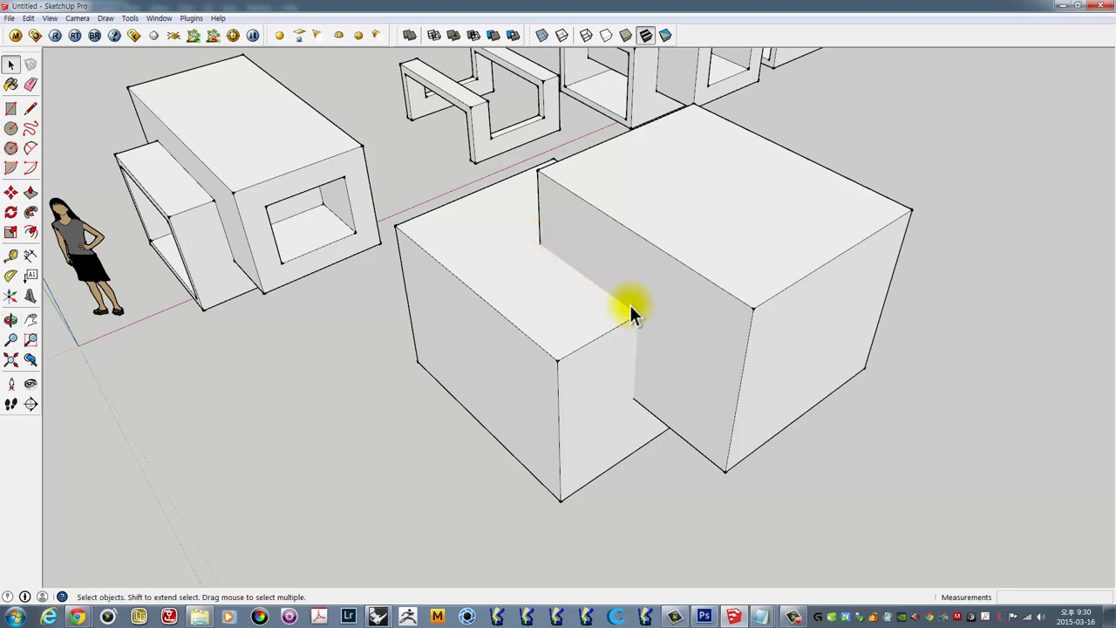
# - Select boxes of the pair in turn, ending with the back box selected
pyautogui.click(611, 234)
pyautogui.click(539, 285)
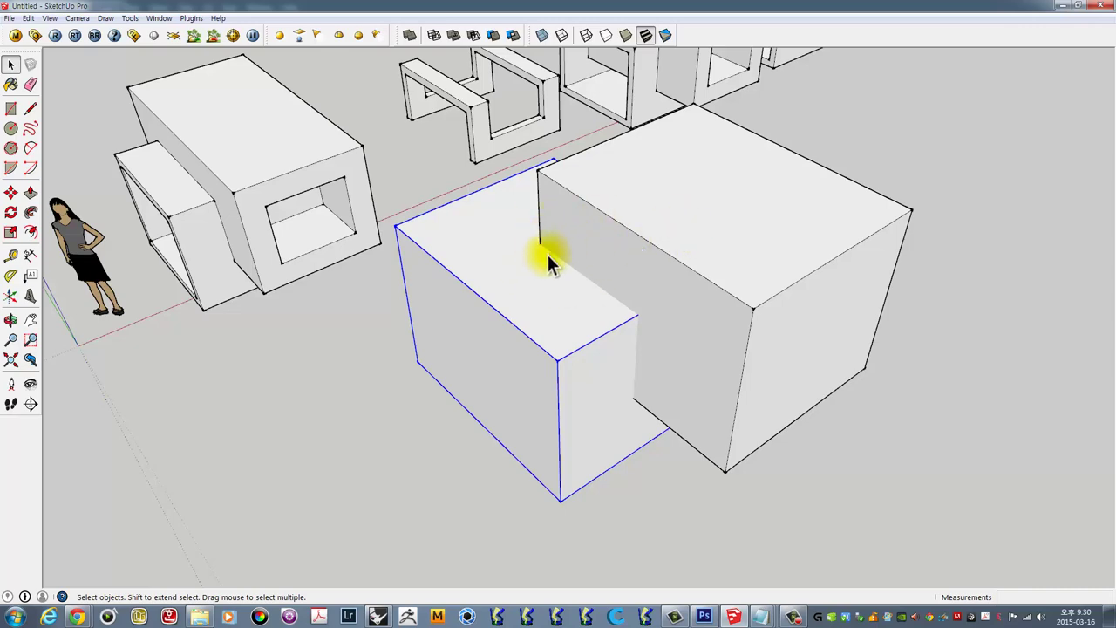
pyautogui.moveTo(718, 257)
pyautogui.mouseDown(button='middle')
pyautogui.moveTo(630, 282)
pyautogui.moveTo(654, 276)
pyautogui.mouseUp(button='middle')
pyautogui.click(675, 218)
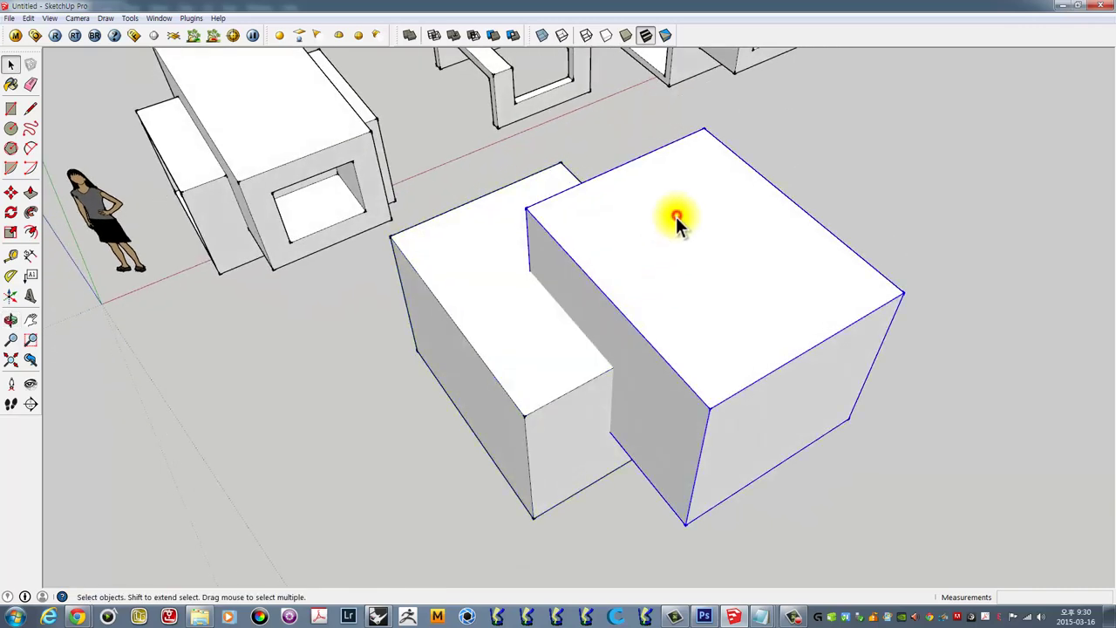
pyautogui.scroll(-1, 687, 231)
pyautogui.scroll(-1, 687, 231)
pyautogui.scroll(-1, 717, 217)
pyautogui.moveTo(741, 241)
pyautogui.mouseDown(button='middle')
pyautogui.moveTo(593, 241)
pyautogui.moveTo(499, 322)
pyautogui.mouseUp(button='middle')
pyautogui.click(438, 340)
# - Move the selected box out onto open ground
pyautogui.press('m')
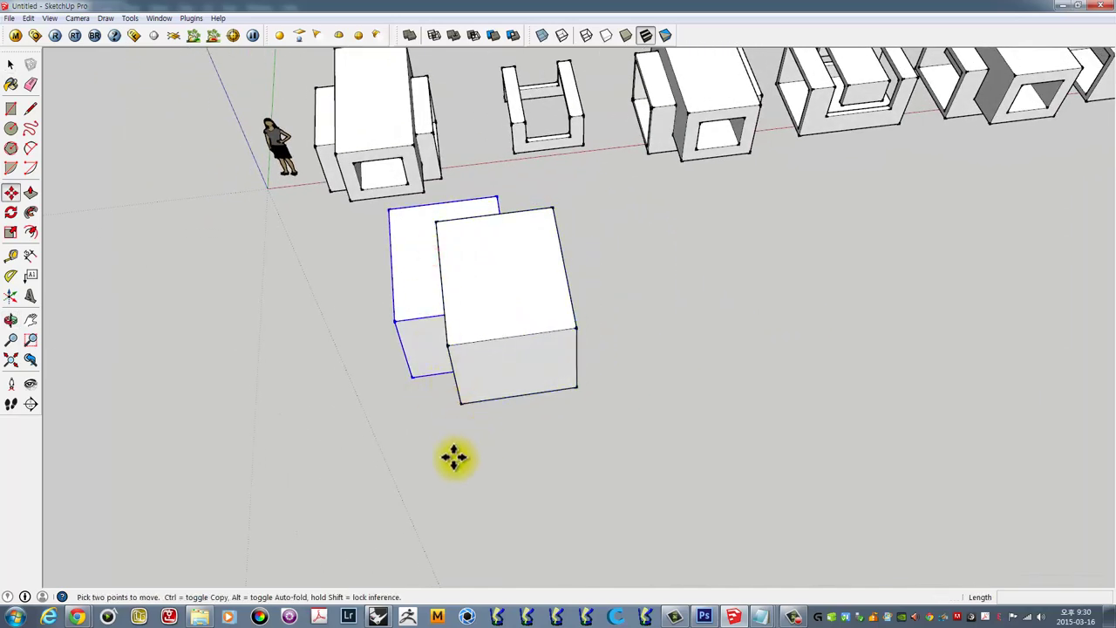
pyautogui.click(455, 461)
pyautogui.click(793, 411)
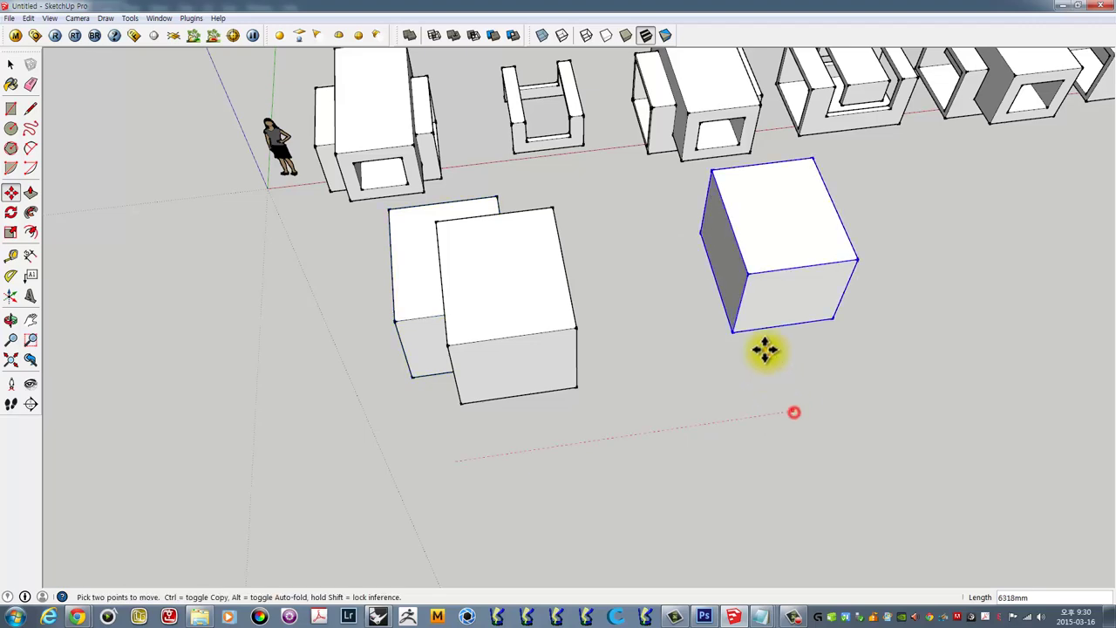
pyautogui.moveTo(828, 326)
pyautogui.mouseDown(button='middle')
pyautogui.moveTo(816, 258)
pyautogui.moveTo(649, 339)
pyautogui.moveTo(673, 272)
pyautogui.mouseUp(button='middle')
# - Explode the placed box into loose geometry
pyautogui.press('space')
pyautogui.rightClick(816, 258)
pyautogui.click(807, 258)
pyautogui.scroll(3, 673, 272)
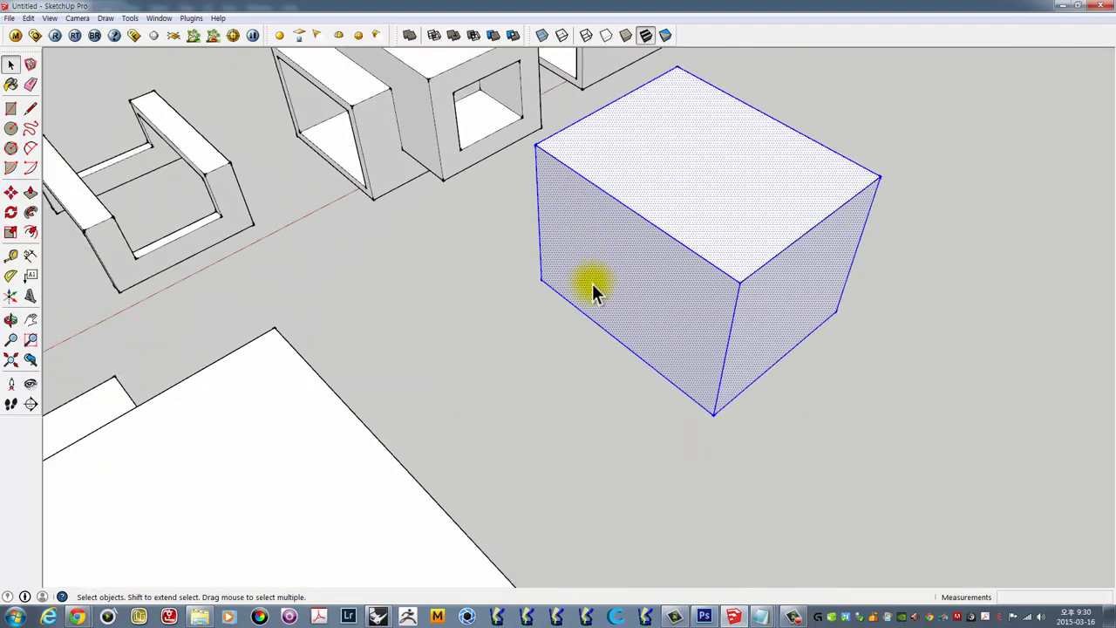
pyautogui.moveTo(591, 284); pyautogui.dragTo(542, 295, button='middle')
# - Undo a misplaced copy and triple-click to select the whole loose box
pyautogui.press('m')
pyautogui.press('ctrl')
pyautogui.click(538, 370)
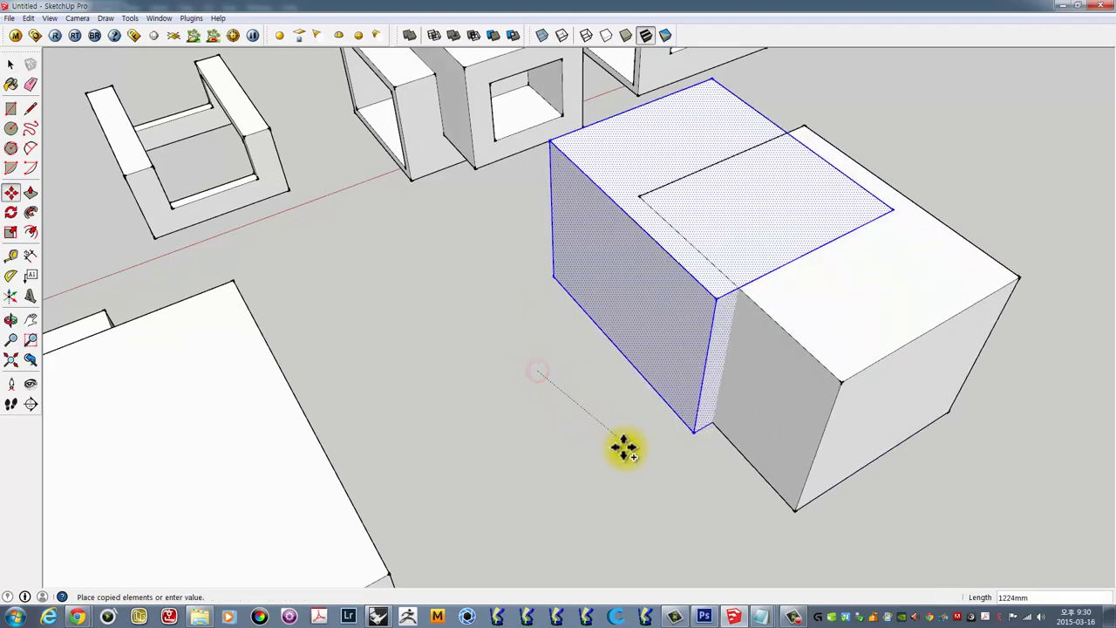
pyautogui.click(697, 450)
pyautogui.hotkey('ctrl', 'z')
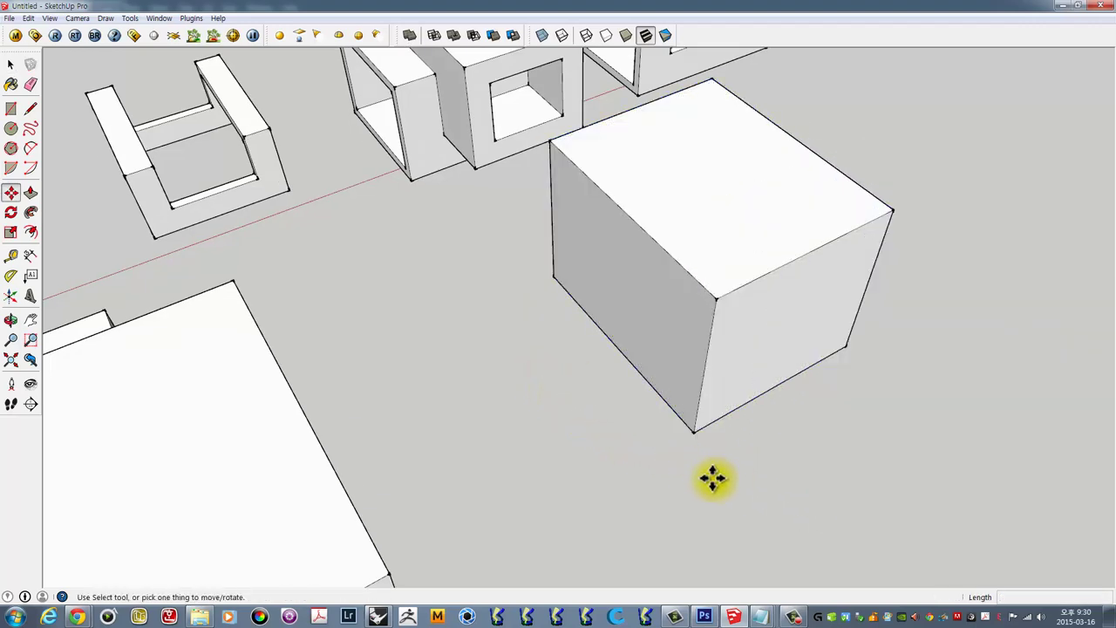
pyautogui.moveTo(712, 478)
pyautogui.mouseDown(button='middle')
pyautogui.moveTo(706, 387)
pyautogui.moveTo(682, 317)
pyautogui.moveTo(565, 360)
pyautogui.mouseUp(button='middle')
pyautogui.tripleClick(681, 316)
# - Ctrl-copy the loose box and drop the copy against the other box
pyautogui.press('m')
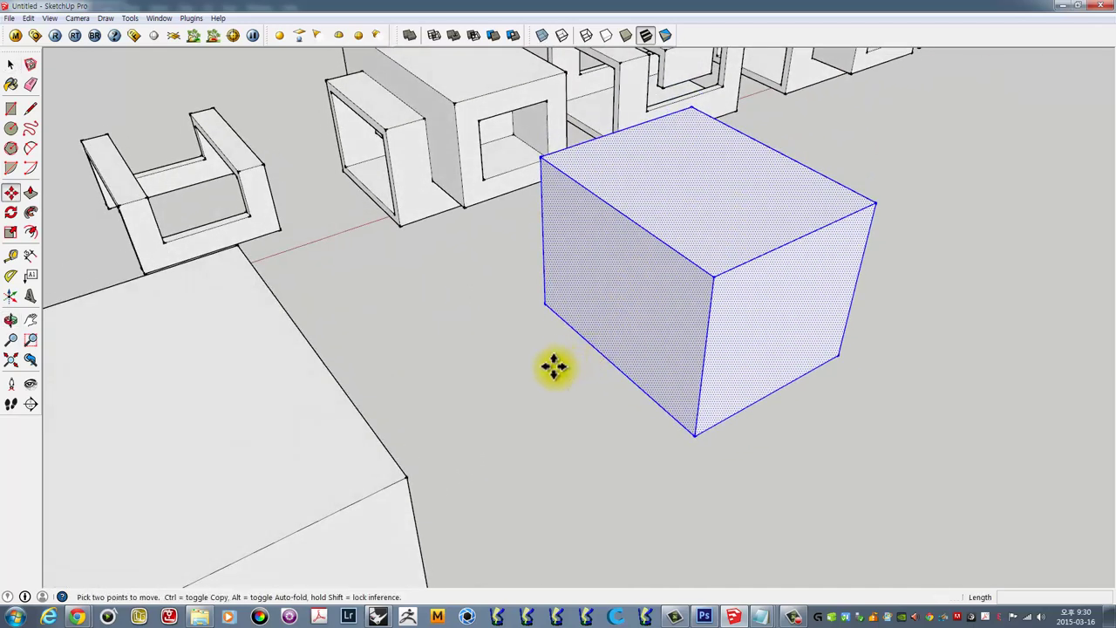
pyautogui.press('ctrl')
pyautogui.click(540, 361)
pyautogui.moveTo(700, 468)
pyautogui.mouseDown(button='middle')
pyautogui.moveTo(710, 399)
pyautogui.moveTo(582, 366)
pyautogui.moveTo(547, 456)
pyautogui.moveTo(567, 353)
pyautogui.moveTo(610, 433)
pyautogui.moveTo(660, 200)
pyautogui.mouseUp(button='middle')
pyautogui.click(632, 436)
# - Begin moving the box again, then cancel and zoom to review its placement
pyautogui.click(535, 276)
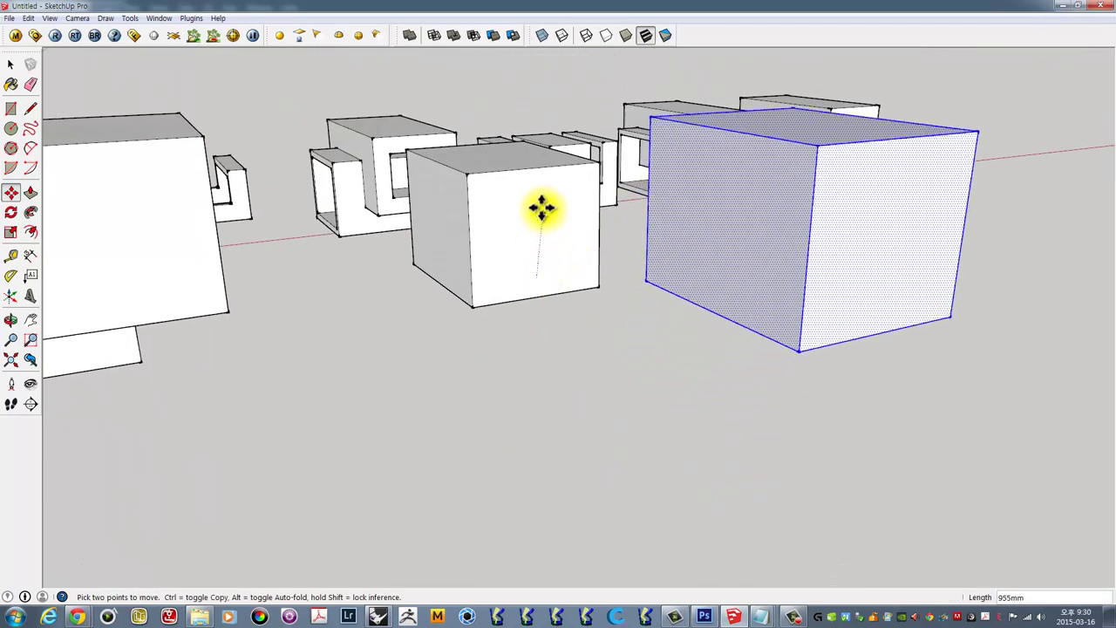
pyautogui.moveTo(532, 191); pyautogui.dragTo(954, 450, button='middle')
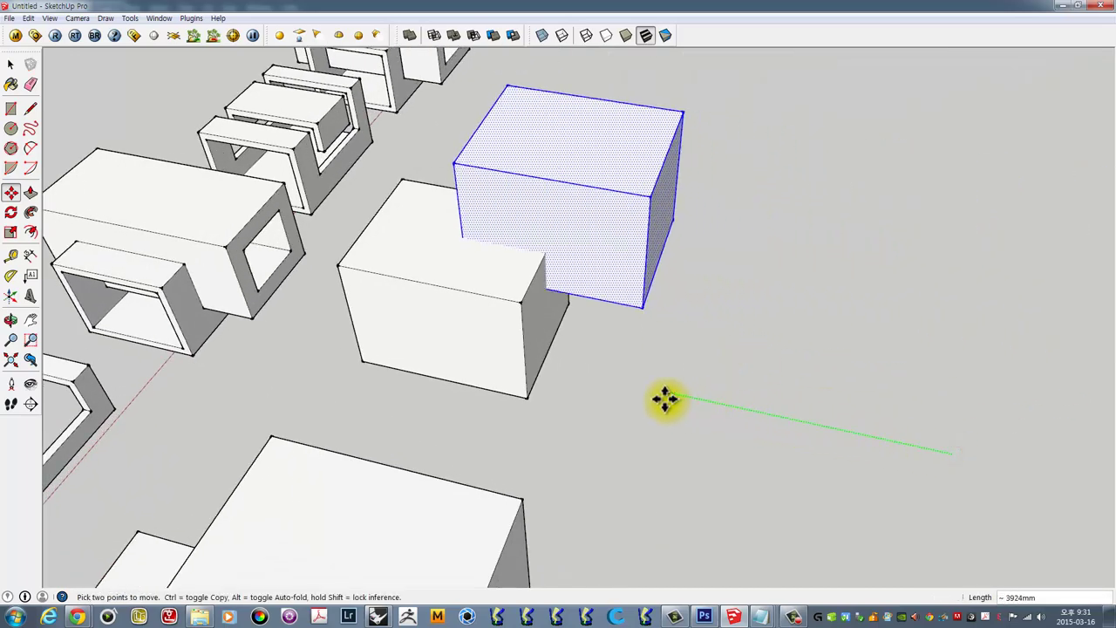
pyautogui.moveTo(657, 398)
pyautogui.mouseDown(button='middle')
pyautogui.moveTo(366, 352)
pyautogui.moveTo(532, 411)
pyautogui.moveTo(592, 229)
pyautogui.moveTo(679, 366)
pyautogui.moveTo(782, 351)
pyautogui.moveTo(749, 418)
pyautogui.mouseUp(button='middle')
pyautogui.press('space')
pyautogui.scroll(3, 593, 214)
pyautogui.scroll(3, 591, 205)
pyautogui.scroll(-2, 591, 209)
pyautogui.scroll(-3, 672, 366)
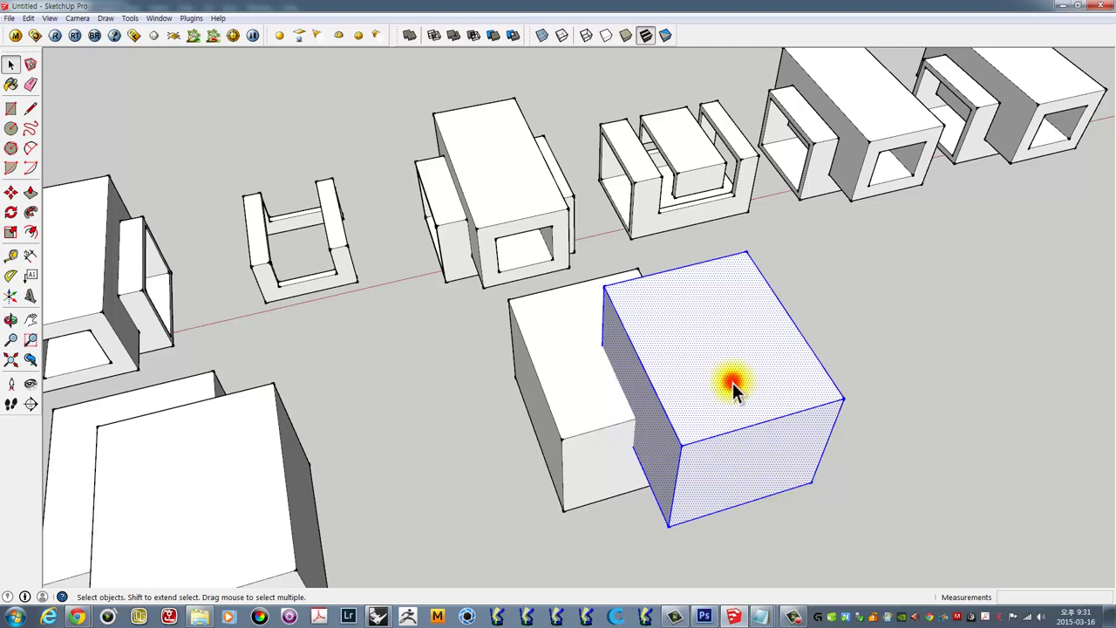
# - Move the selected loose box to a new position beside the other box
pyautogui.moveTo(774, 444)
pyautogui.mouseDown(button='middle')
pyautogui.moveTo(685, 289)
pyautogui.moveTo(624, 329)
pyautogui.mouseUp(button='middle')
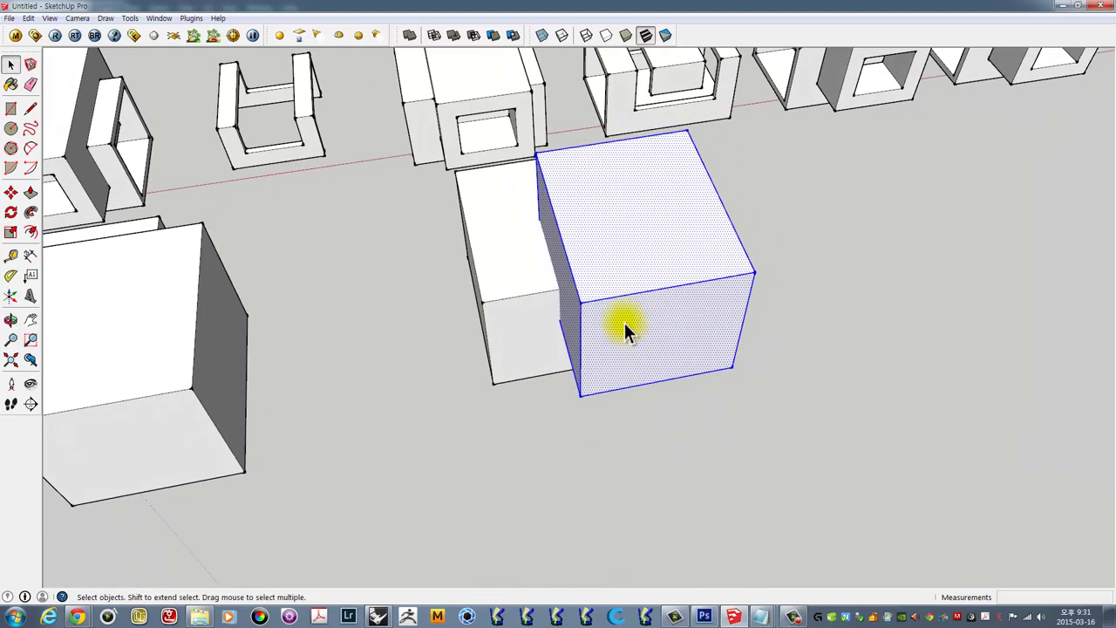
pyautogui.moveTo(567, 245)
pyautogui.mouseDown(button='middle')
pyautogui.moveTo(847, 267)
pyautogui.moveTo(510, 242)
pyautogui.mouseUp(button='middle')
pyautogui.moveTo(717, 325); pyautogui.dragTo(558, 430, button='middle')
pyautogui.press('m')
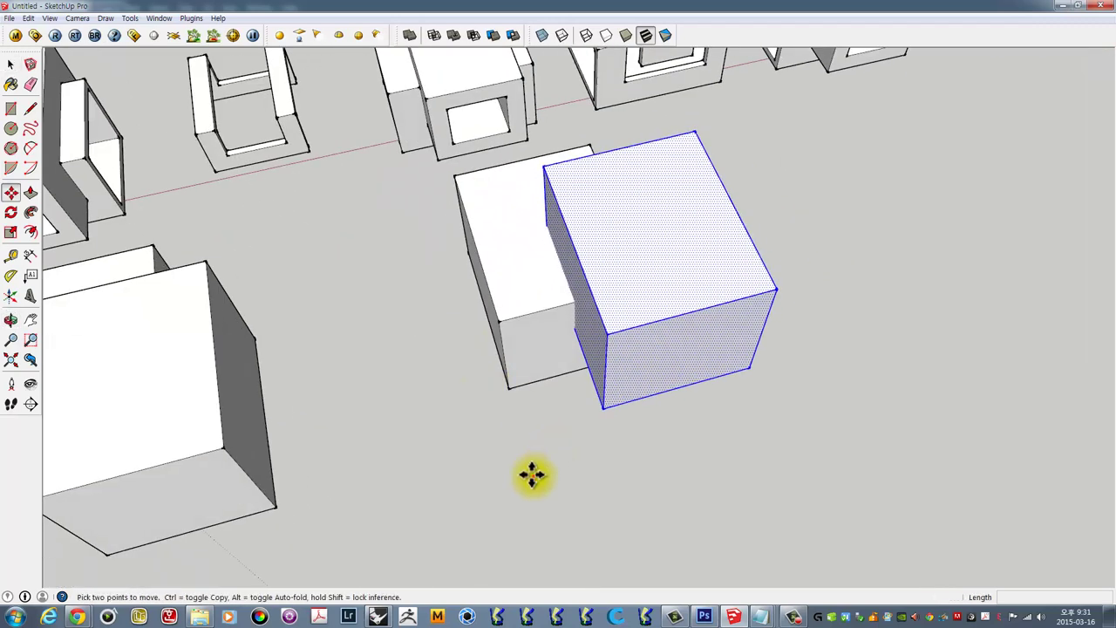
pyautogui.click(534, 476)
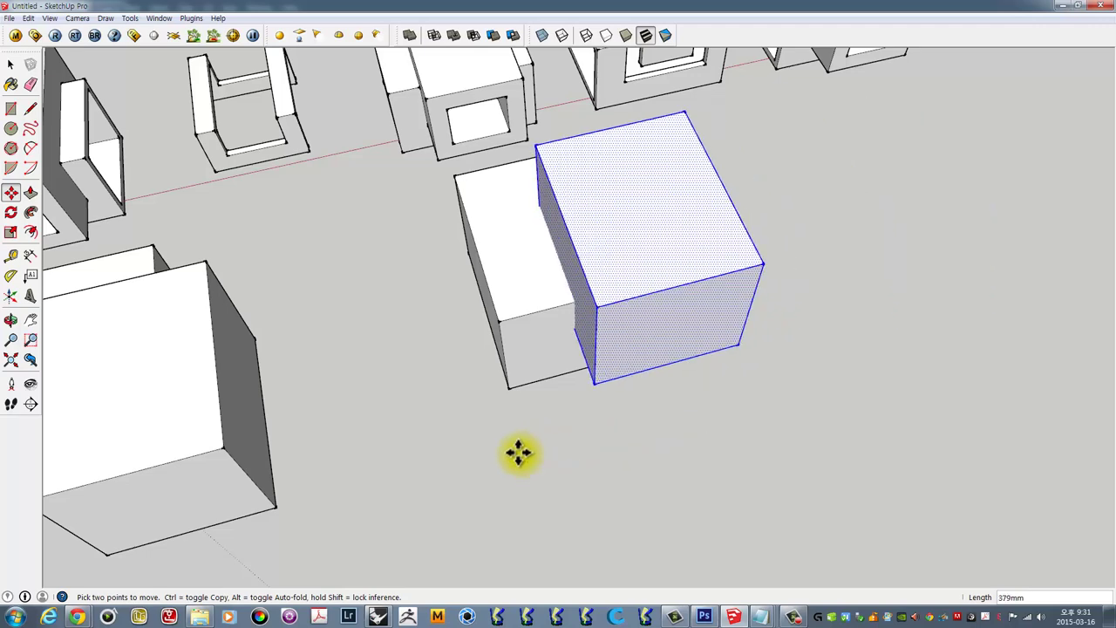
pyautogui.click(517, 453)
# - Move the box by its corner so it sits raised over the other box's corner
pyautogui.moveTo(567, 416)
pyautogui.mouseDown(button='middle')
pyautogui.moveTo(653, 287)
pyautogui.moveTo(678, 345)
pyautogui.mouseUp(button='middle')
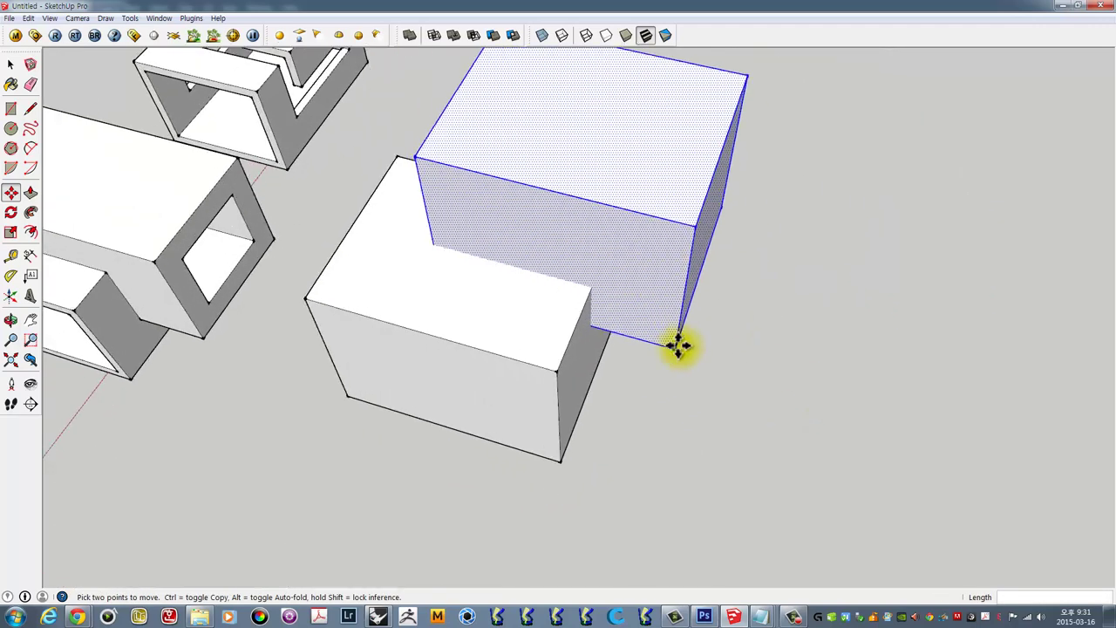
pyautogui.click(675, 346)
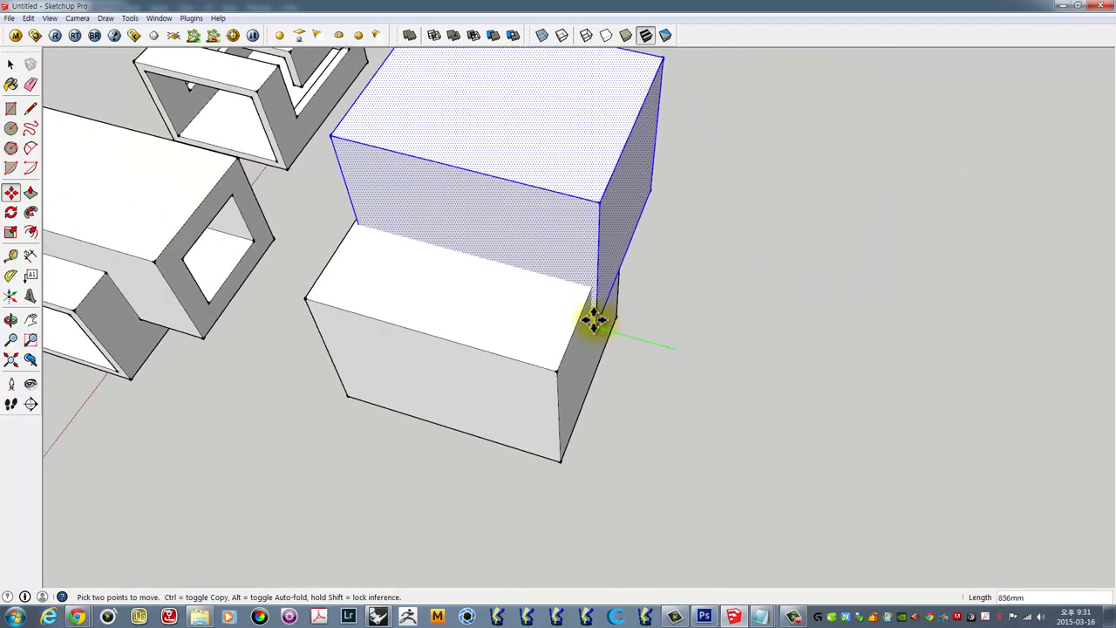
pyautogui.click(576, 292)
pyautogui.press('space')
# - Add the lower box to the selection so both boxes are selected
pyautogui.moveTo(573, 274)
pyautogui.mouseDown(button='middle')
pyautogui.moveTo(553, 299)
pyautogui.moveTo(564, 320)
pyautogui.mouseUp(button='middle')
pyautogui.scroll(3, 455, 321)
pyautogui.moveTo(455, 322); pyautogui.dragTo(604, 346, button='middle')
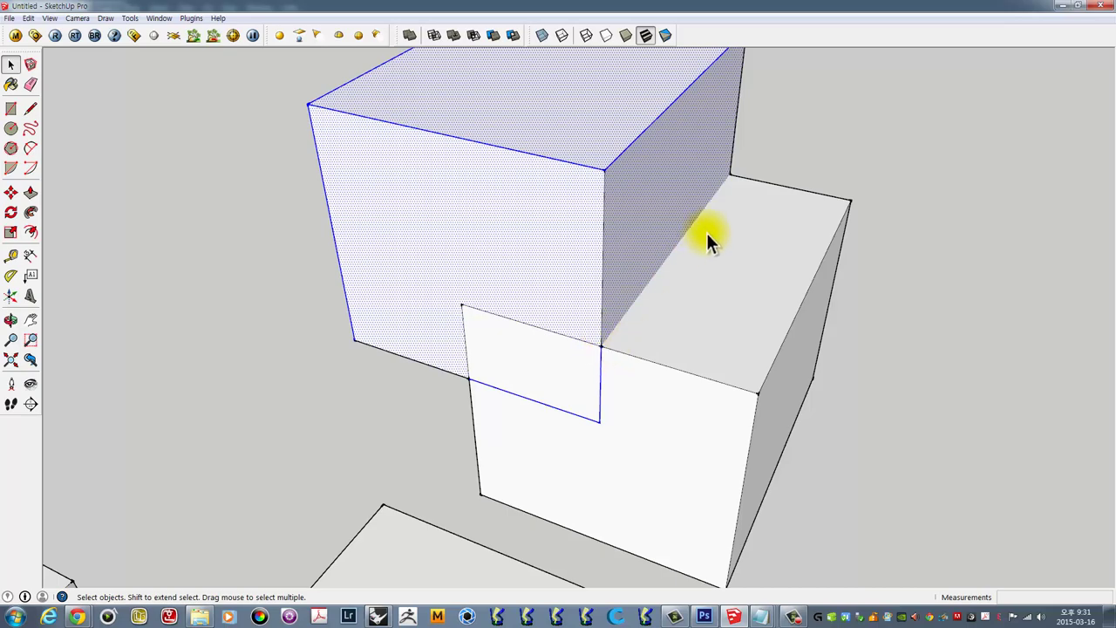
pyautogui.moveTo(706, 233)
pyautogui.mouseDown(button='middle')
pyautogui.moveTo(407, 301)
pyautogui.moveTo(641, 267)
pyautogui.mouseUp(button='middle')
pyautogui.keyDown('shift'); pyautogui.click(641, 267); pyautogui.keyUp('shift')
pyautogui.moveTo(814, 300)
pyautogui.mouseDown(button='middle')
pyautogui.moveTo(514, 310)
pyautogui.moveTo(511, 299)
pyautogui.mouseUp(button='middle')
pyautogui.scroll(-2, 587, 357)
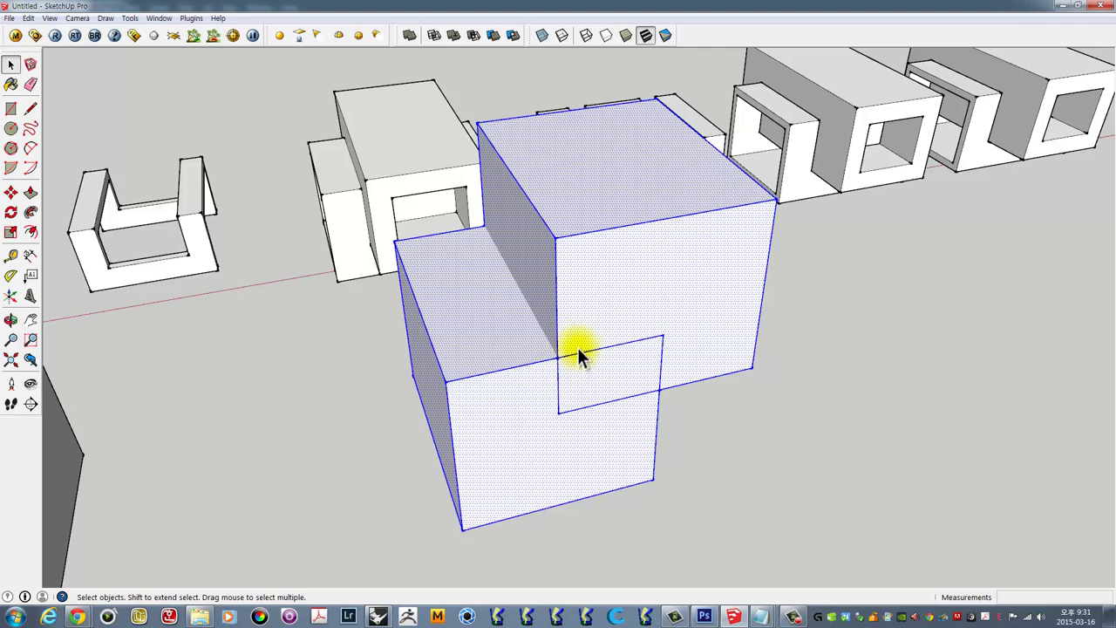
pyautogui.moveTo(577, 347)
pyautogui.mouseDown(button='middle')
pyautogui.moveTo(667, 334)
pyautogui.moveTo(684, 319)
pyautogui.mouseUp(button='middle')
pyautogui.press('e')
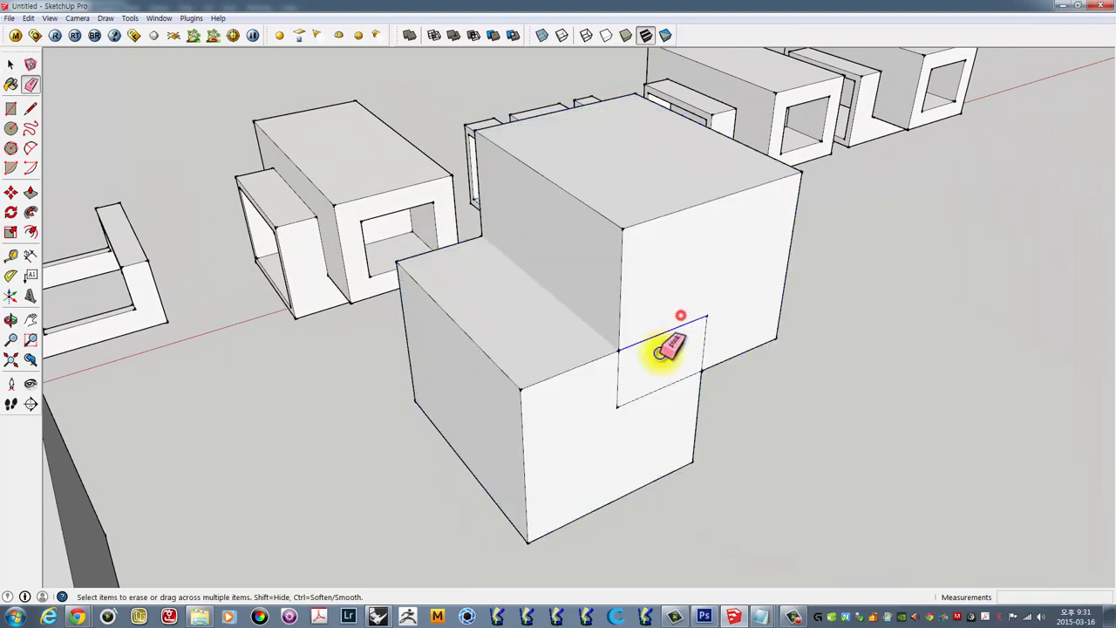
pyautogui.moveTo(679, 344); pyautogui.dragTo(636, 403)
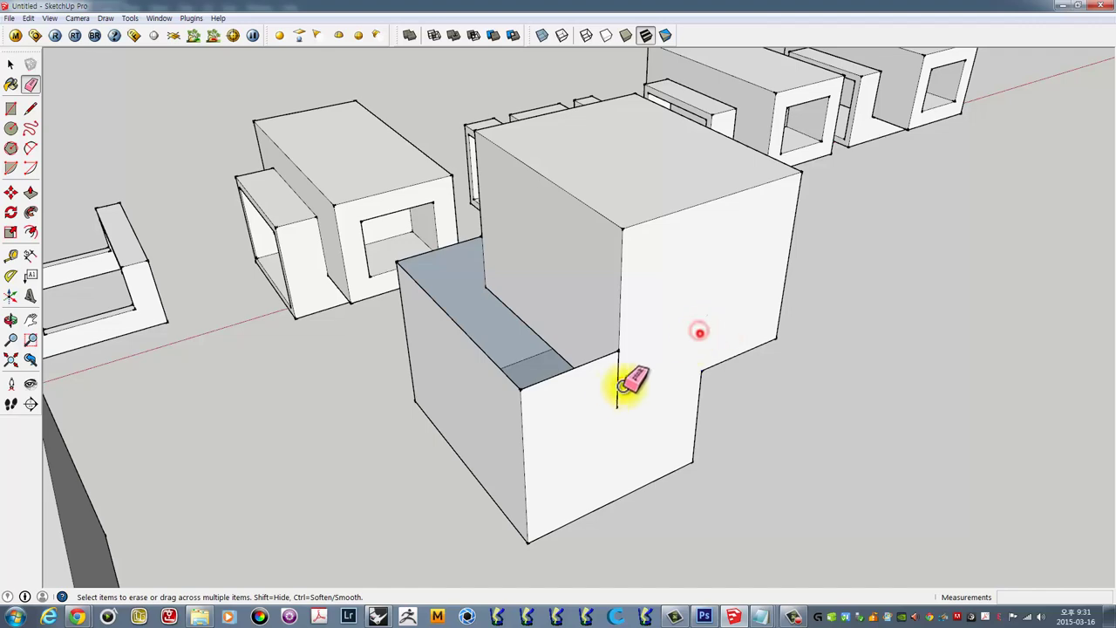
pyautogui.click(620, 388)
pyautogui.moveTo(535, 328); pyautogui.dragTo(729, 346, button='middle')
pyautogui.hotkey('ctrl', 'z')
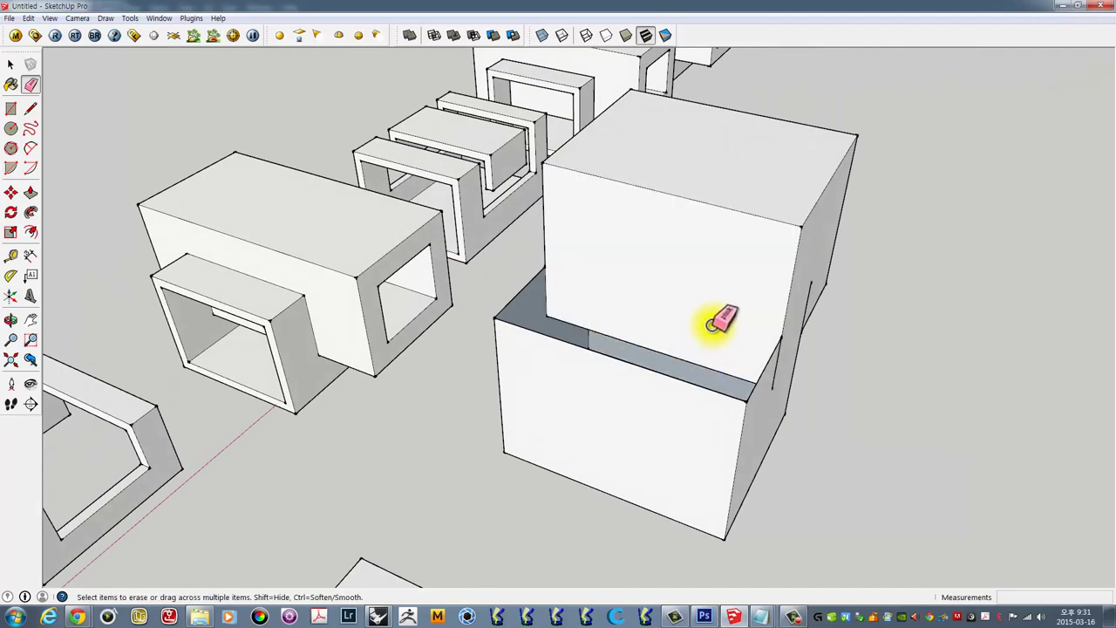
pyautogui.hotkey('ctrl', 'z')
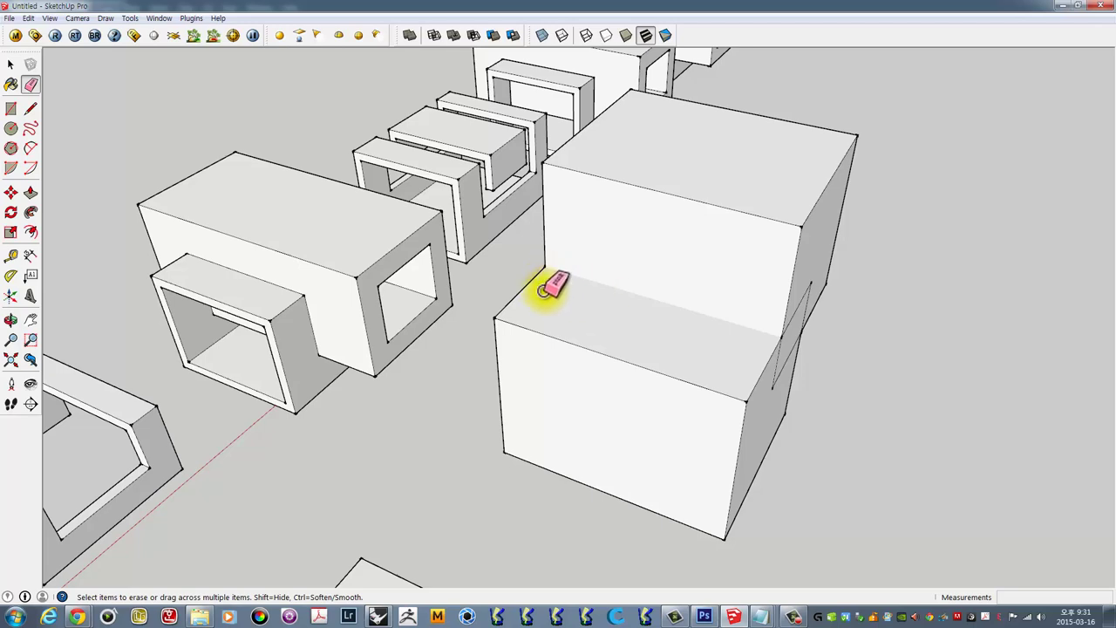
pyautogui.moveTo(633, 416); pyautogui.dragTo(463, 406, button='middle')
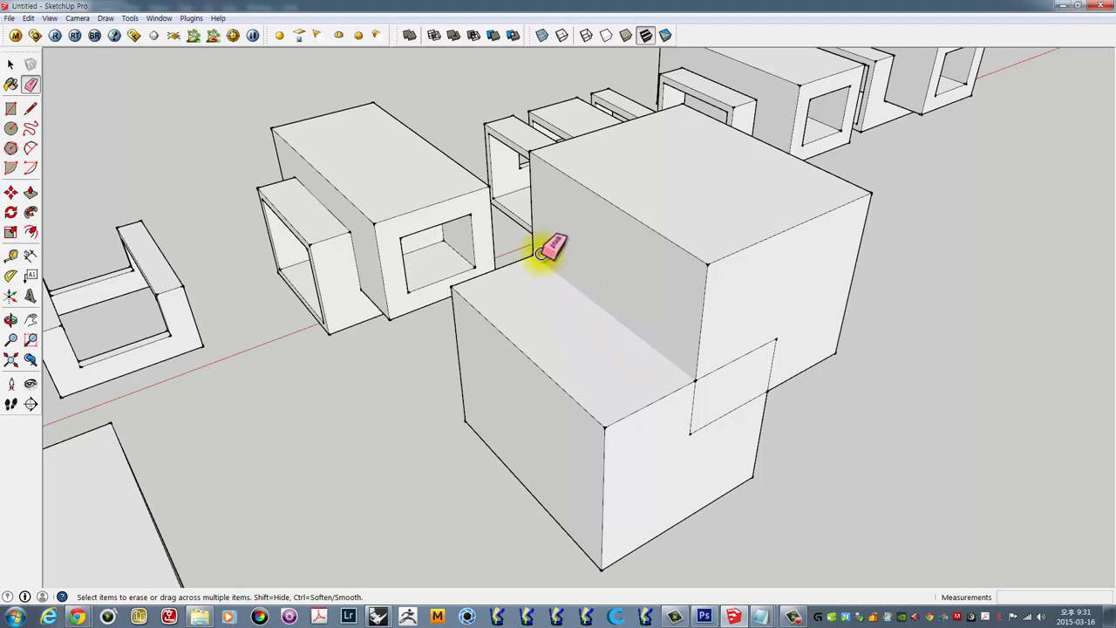
pyautogui.moveTo(662, 348); pyautogui.dragTo(563, 364, button='middle')
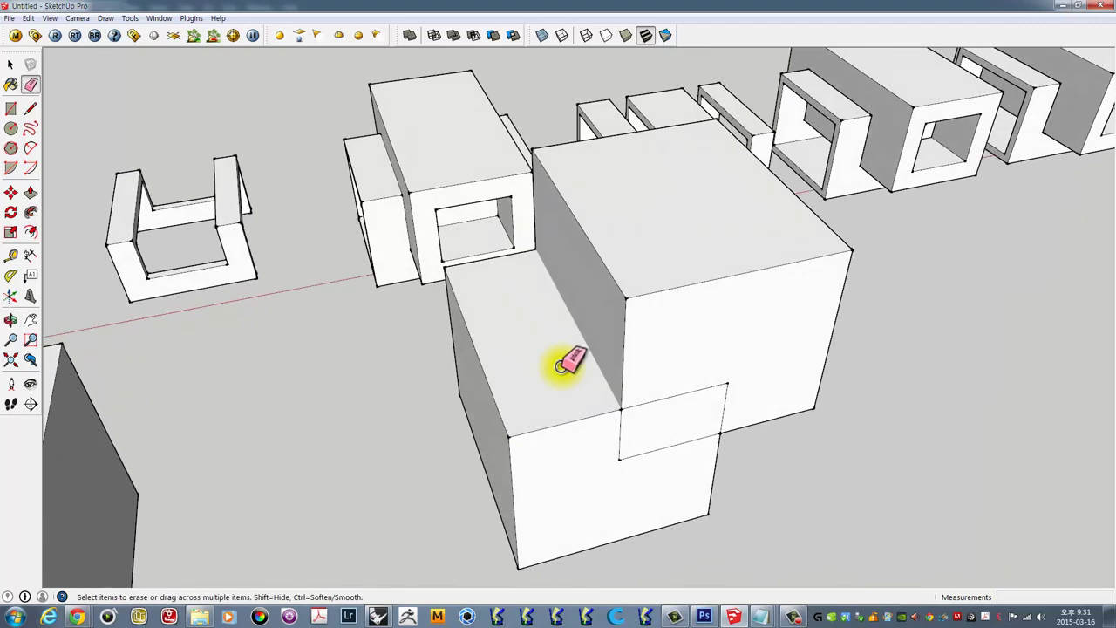
pyautogui.press('space')
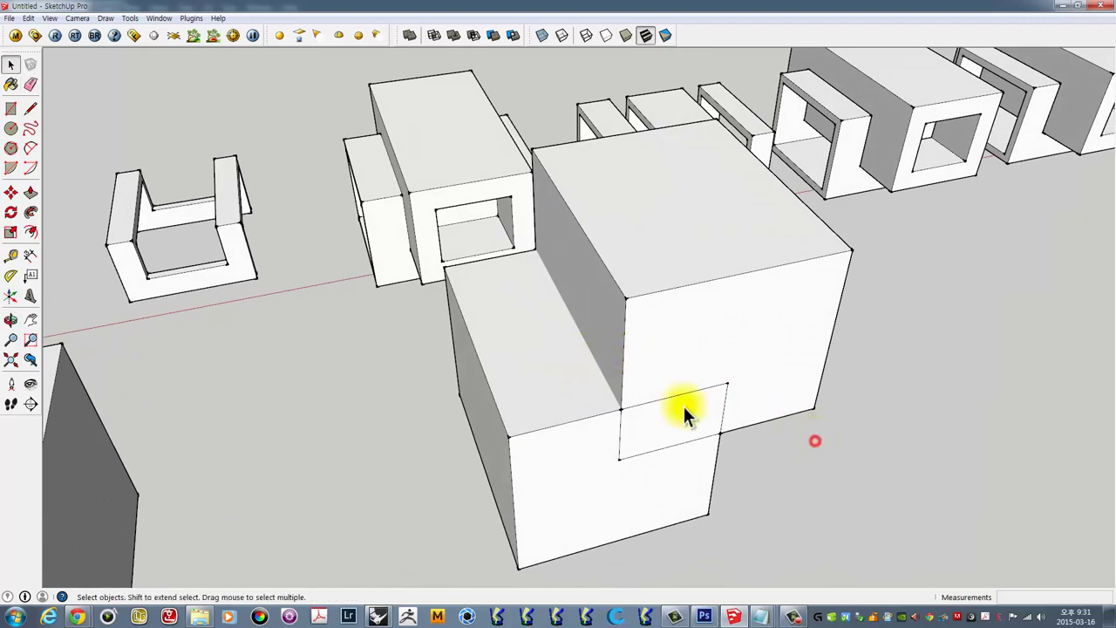
pyautogui.moveTo(683, 407)
pyautogui.mouseDown(button='middle')
pyautogui.moveTo(877, 403)
pyautogui.moveTo(709, 344)
pyautogui.moveTo(682, 295)
pyautogui.mouseUp(button='middle')
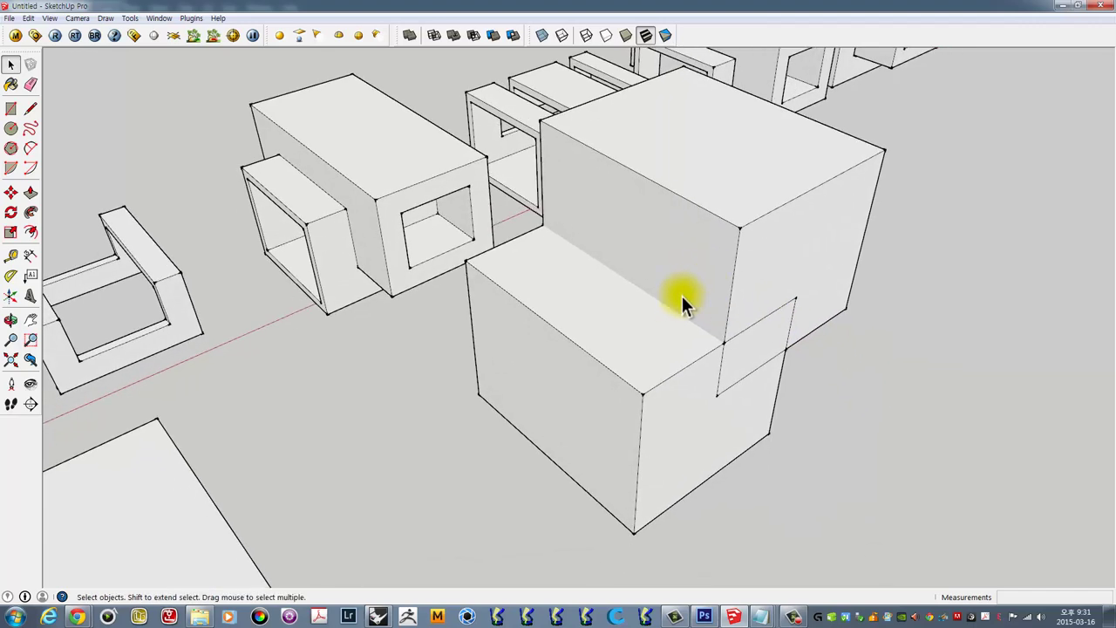
pyautogui.moveTo(649, 239)
pyautogui.mouseDown(button='middle')
pyautogui.moveTo(740, 291)
pyautogui.moveTo(461, 374)
pyautogui.moveTo(572, 313)
pyautogui.moveTo(613, 334)
pyautogui.mouseUp(button='middle')
pyautogui.scroll(-3, 723, 281)
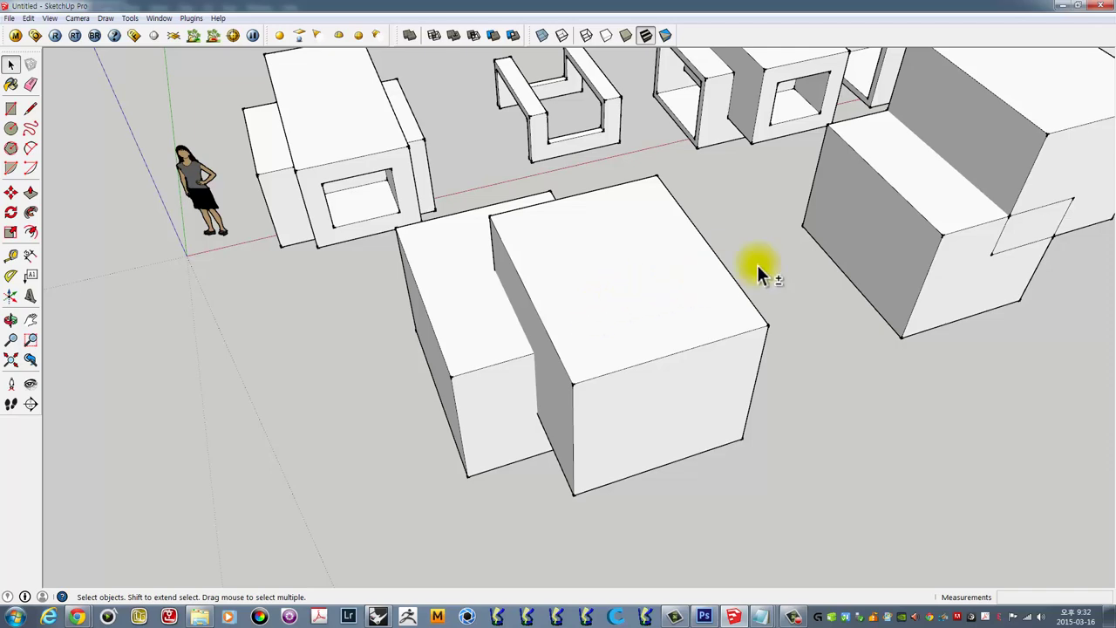
# - Delete the cross-shaped combined group
pyautogui.moveTo(757, 270)
pyautogui.mouseDown(button='middle')
pyautogui.moveTo(523, 369)
pyautogui.moveTo(779, 244)
pyautogui.moveTo(746, 277)
pyautogui.moveTo(717, 278)
pyautogui.mouseUp(button='middle')
pyautogui.click(717, 279)
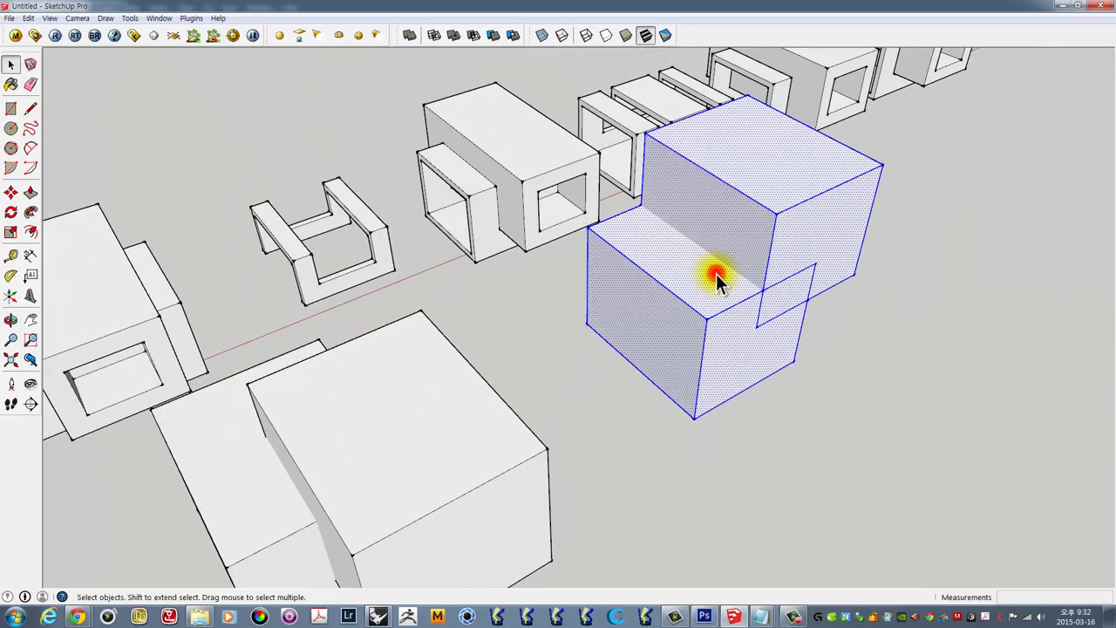
pyautogui.press('Delete')
# - Select both boxes of the overlapping box pair
pyautogui.moveTo(443, 399)
pyautogui.mouseDown(button='middle')
pyautogui.moveTo(657, 300)
pyautogui.moveTo(474, 309)
pyautogui.moveTo(762, 314)
pyautogui.moveTo(640, 279)
pyautogui.mouseUp(button='middle')
pyautogui.click(668, 292)
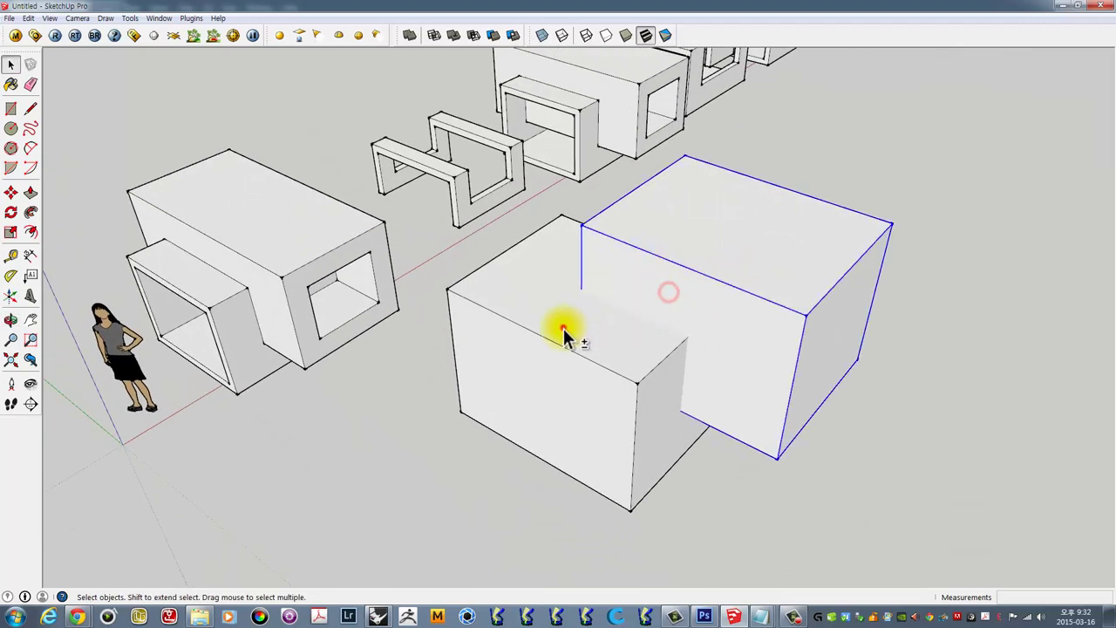
pyautogui.keyDown('shift'); pyautogui.click(564, 333); pyautogui.keyUp('shift')
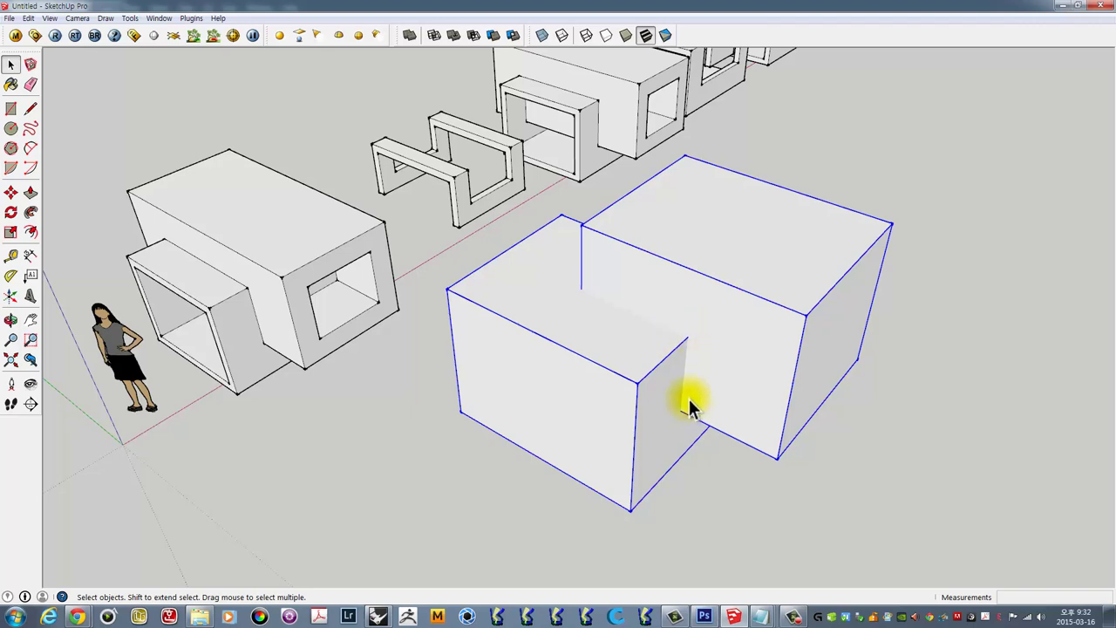
pyautogui.moveTo(662, 317)
pyautogui.mouseDown(button='middle')
pyautogui.moveTo(528, 341)
pyautogui.moveTo(539, 327)
pyautogui.mouseUp(button='middle')
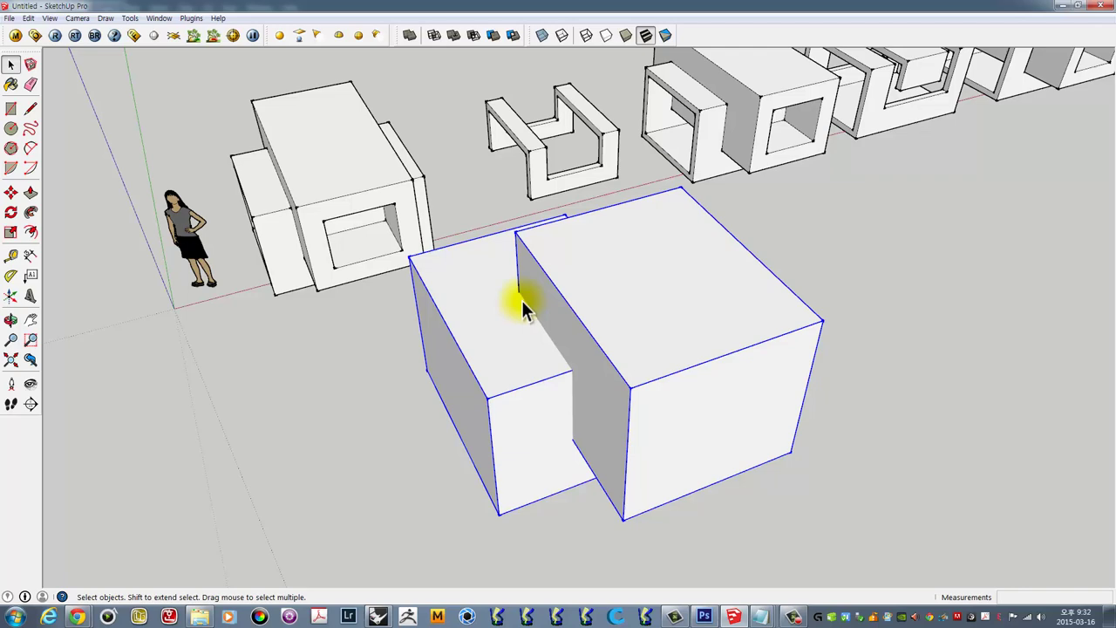
pyautogui.scroll(-3, 522, 304)
pyautogui.moveTo(529, 306); pyautogui.dragTo(626, 283, button='middle')
pyautogui.scroll(4, 574, 294)
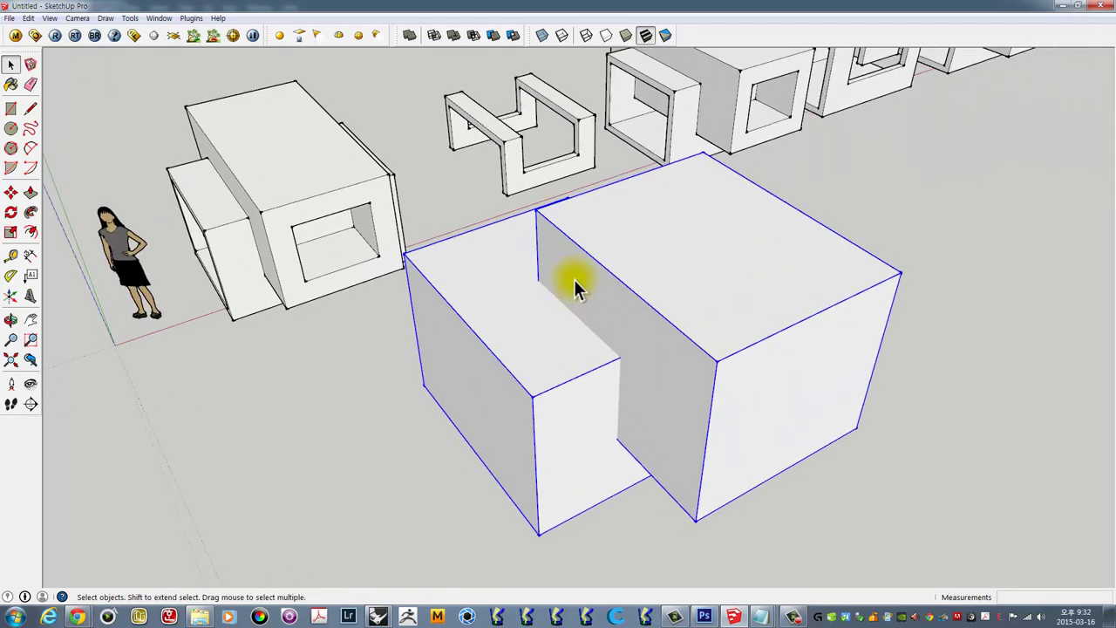
pyautogui.scroll(-3, 831, 218)
# - Copy the overlapping box pair to the right using Move with Ctrl
pyautogui.click(841, 216)
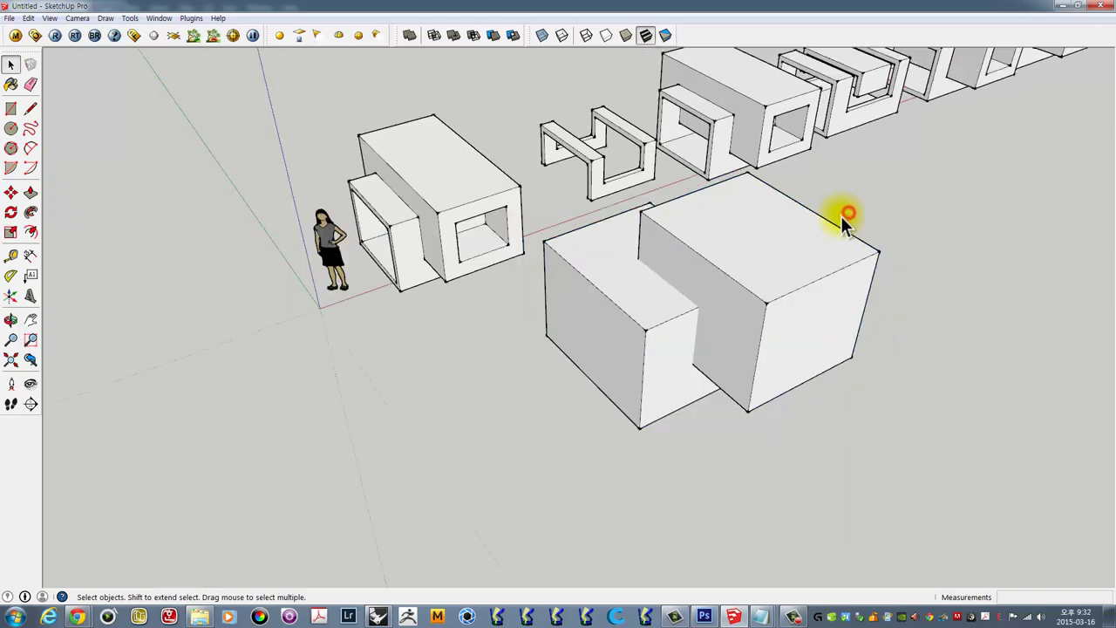
pyautogui.moveTo(840, 215)
pyautogui.mouseDown(button='middle')
pyautogui.moveTo(682, 227)
pyautogui.moveTo(580, 409)
pyautogui.mouseUp(button='middle')
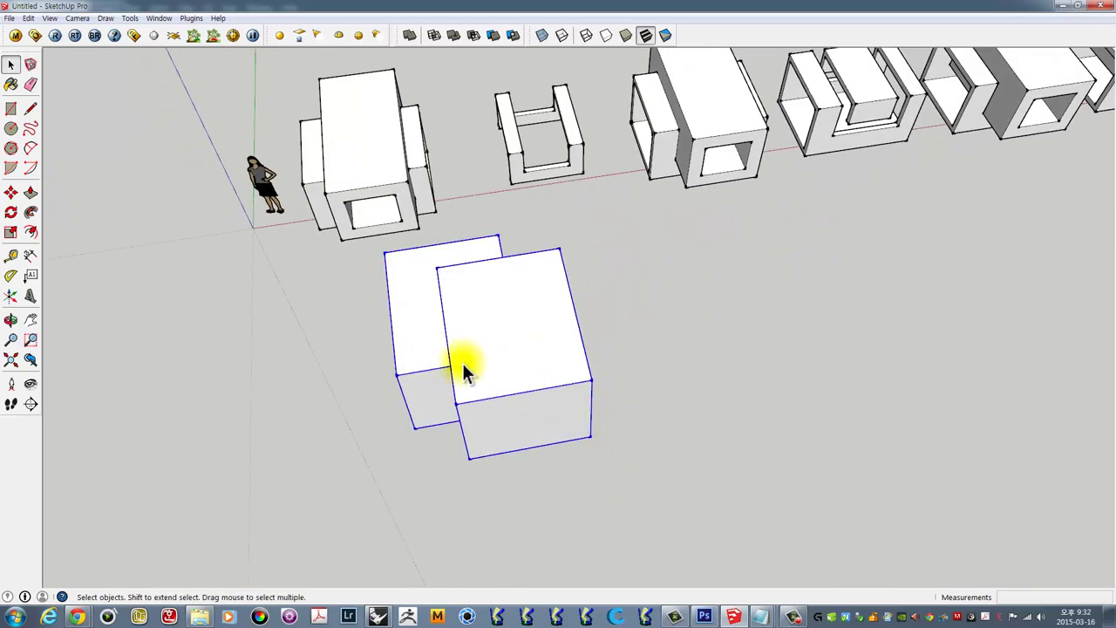
pyautogui.press('m')
pyautogui.press('ctrl')
pyautogui.click(456, 521)
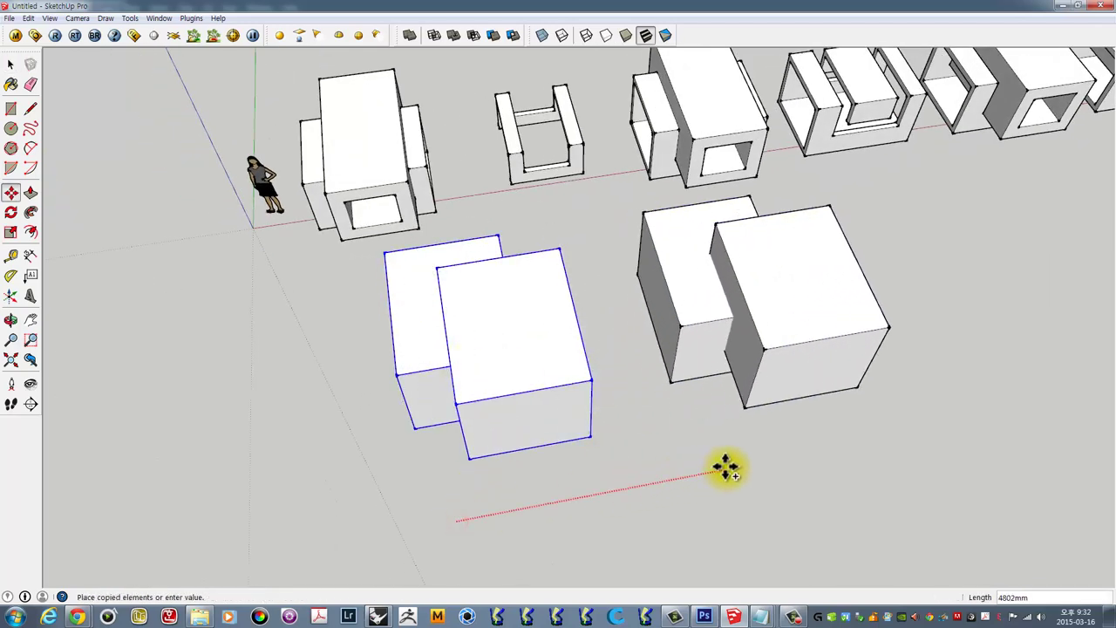
pyautogui.click(710, 357)
pyautogui.scroll(2, 738, 341)
pyautogui.press('space')
pyautogui.scroll(3, 727, 244)
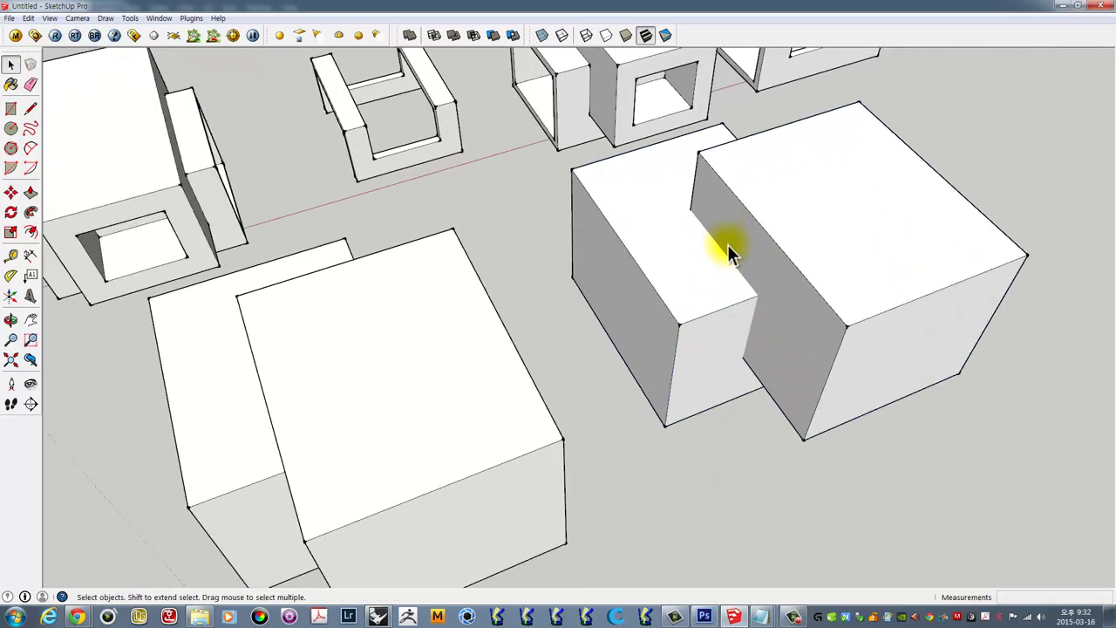
pyautogui.moveTo(549, 300)
pyautogui.mouseDown(button='middle')
pyautogui.moveTo(770, 267)
pyautogui.moveTo(435, 335)
pyautogui.moveTo(504, 288)
pyautogui.mouseUp(button='middle')
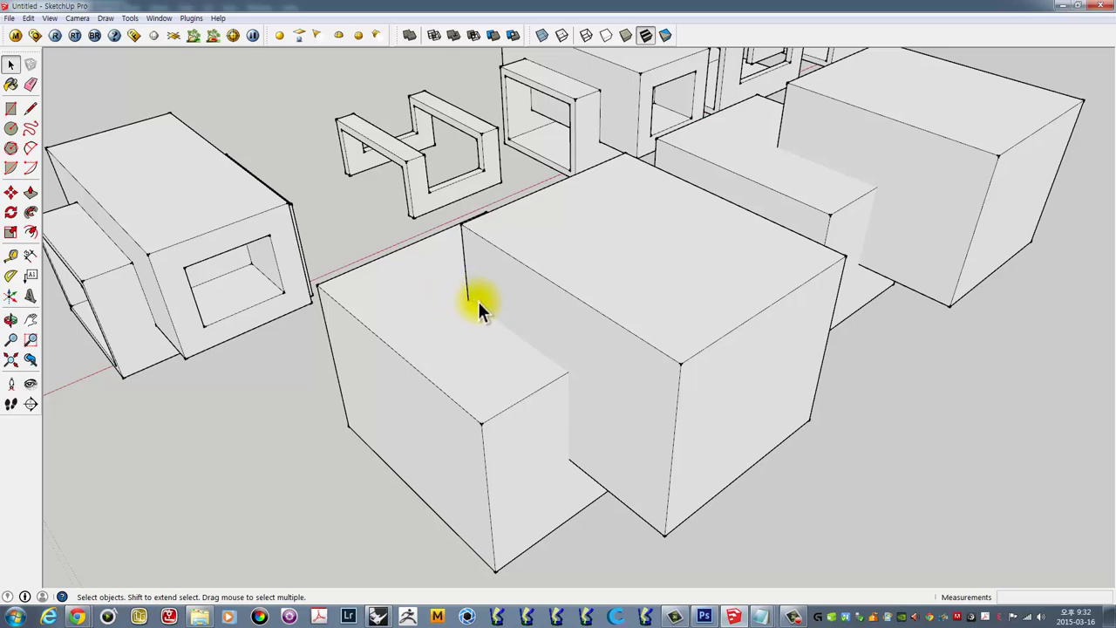
pyautogui.moveTo(381, 307)
pyautogui.mouseDown(button='middle')
pyautogui.moveTo(498, 269)
pyautogui.moveTo(592, 289)
pyautogui.moveTo(341, 265)
pyautogui.mouseUp(button='middle')
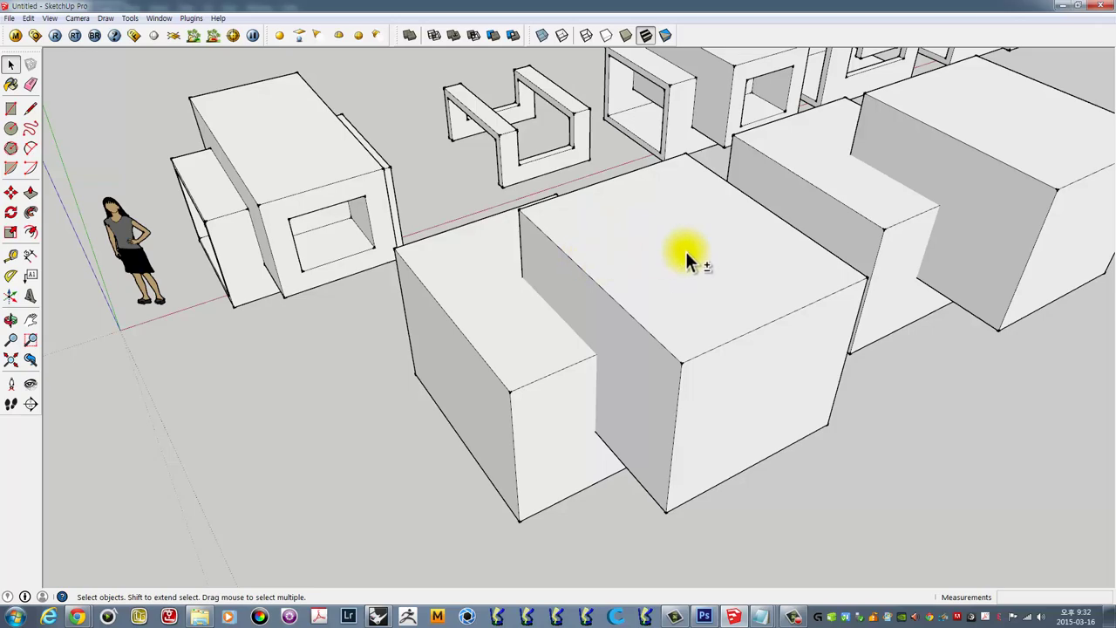
pyautogui.moveTo(685, 251)
pyautogui.mouseDown(button='middle')
pyautogui.moveTo(539, 258)
pyautogui.moveTo(567, 192)
pyautogui.moveTo(527, 259)
pyautogui.moveTo(505, 224)
pyautogui.moveTo(473, 247)
pyautogui.moveTo(488, 248)
pyautogui.mouseUp(button='middle')
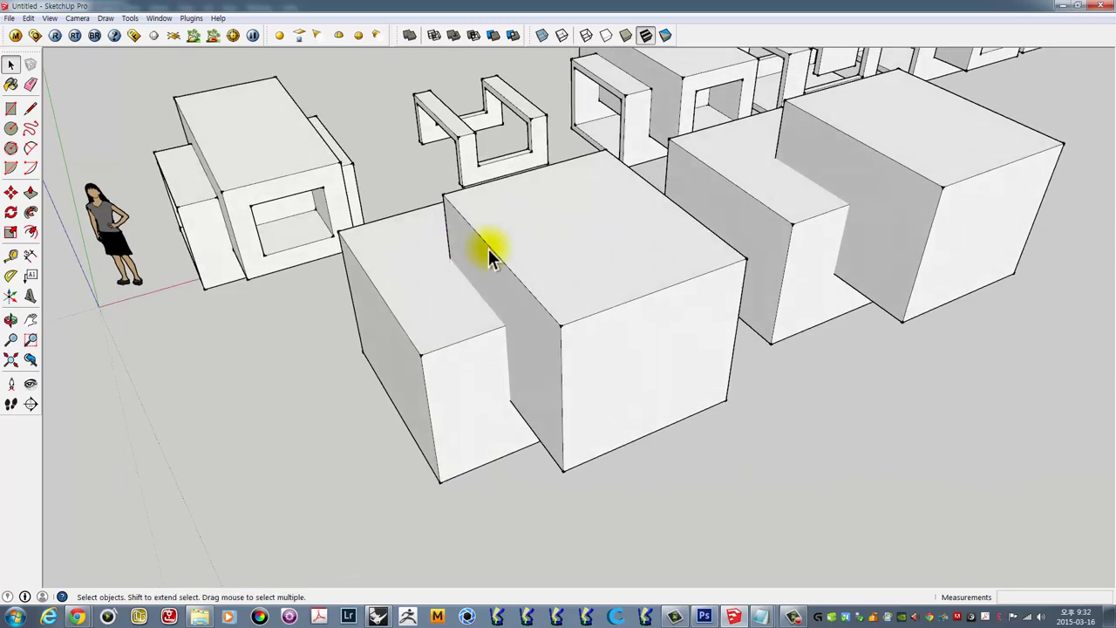
# - Explode both copied boxes into loose geometry
pyautogui.click(497, 215)
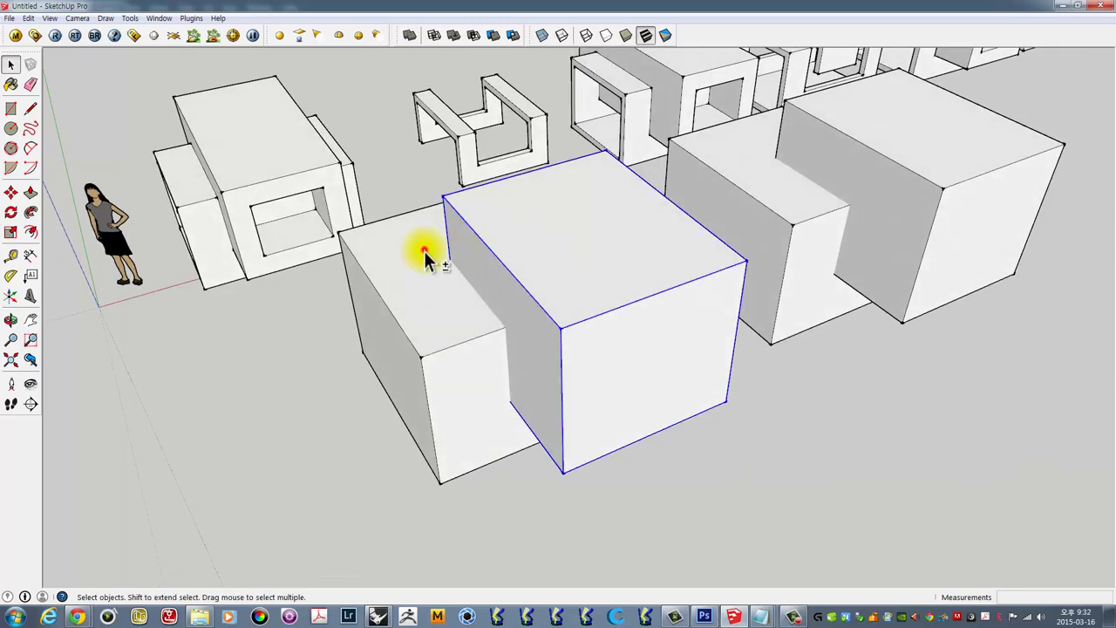
pyautogui.keyDown('shift'); pyautogui.click(424, 250); pyautogui.keyUp('shift')
pyautogui.rightClick(476, 220)
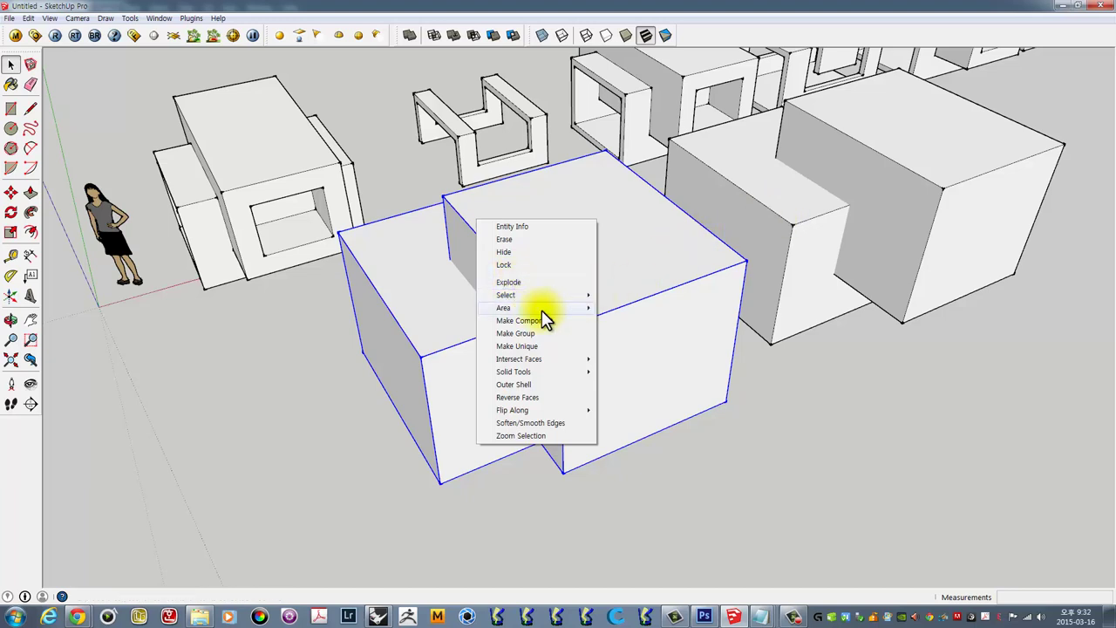
pyautogui.click(518, 282)
# - Select all geometry of both the larger and smaller exploded boxes
pyautogui.moveTo(504, 308)
pyautogui.mouseDown(button='middle')
pyautogui.moveTo(602, 304)
pyautogui.moveTo(634, 243)
pyautogui.mouseUp(button='middle')
pyautogui.tripleClick(634, 243)
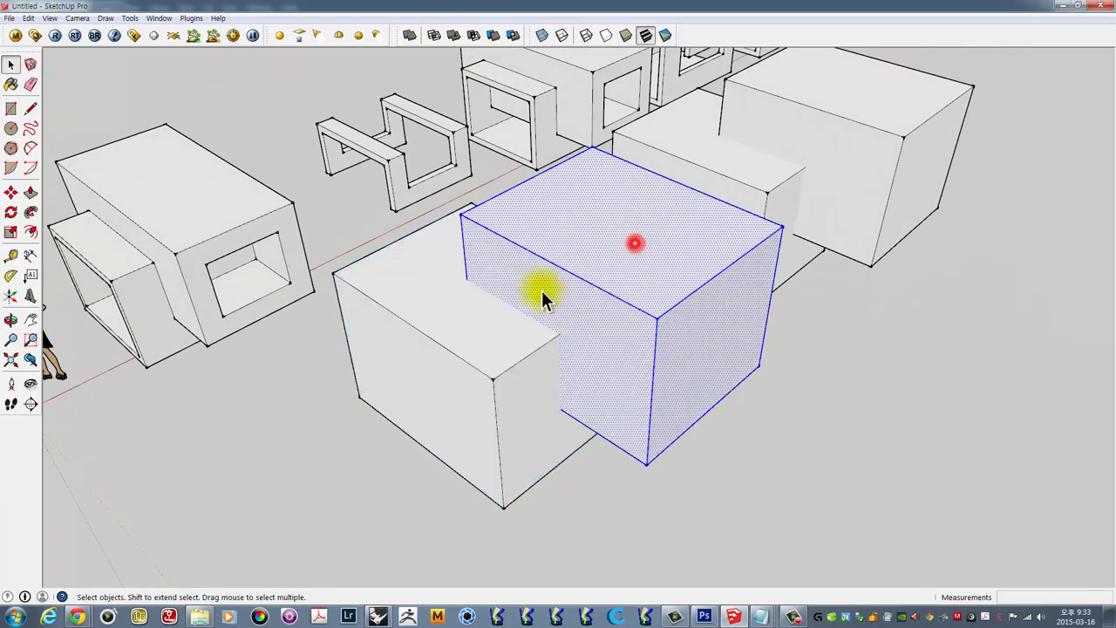
pyautogui.tripleClick(432, 295)
pyautogui.moveTo(627, 285)
pyautogui.mouseDown(button='middle')
pyautogui.moveTo(461, 424)
pyautogui.moveTo(746, 336)
pyautogui.mouseUp(button='middle')
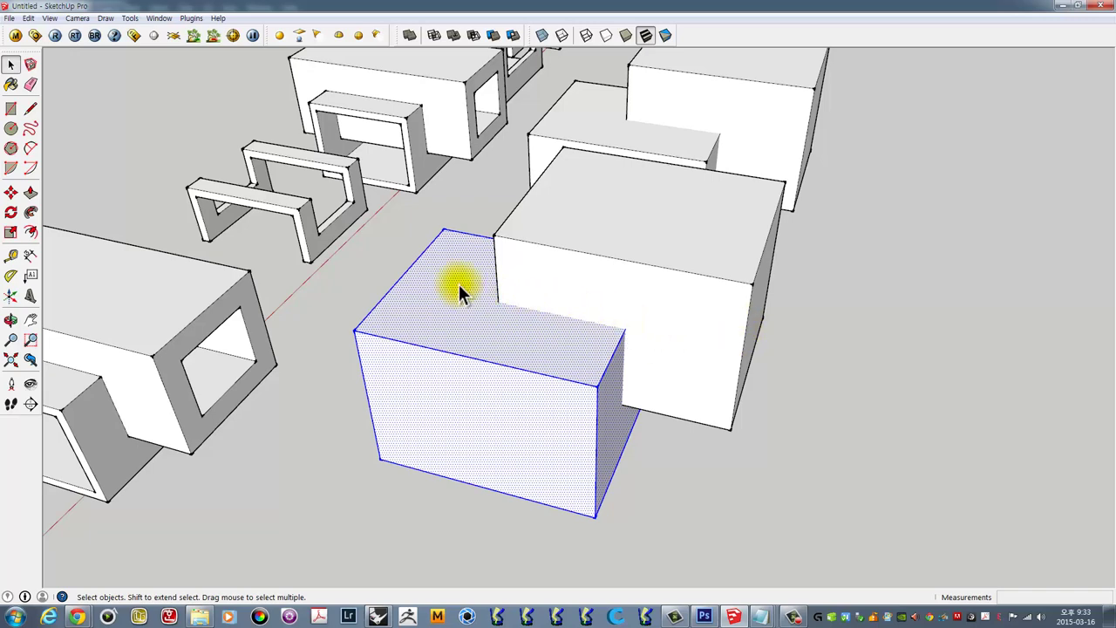
pyautogui.moveTo(554, 291)
pyautogui.mouseDown(button='middle')
pyautogui.moveTo(578, 279)
pyautogui.moveTo(473, 186)
pyautogui.mouseUp(button='middle')
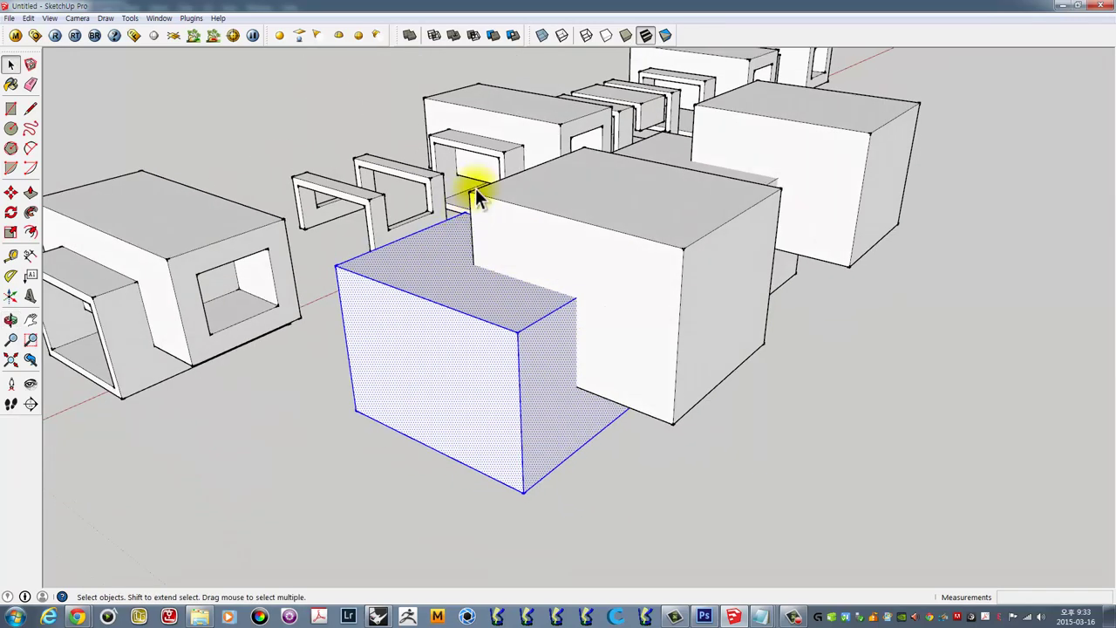
pyautogui.moveTo(550, 270)
pyautogui.mouseDown(button='middle')
pyautogui.moveTo(457, 373)
pyautogui.moveTo(527, 292)
pyautogui.mouseUp(button='middle')
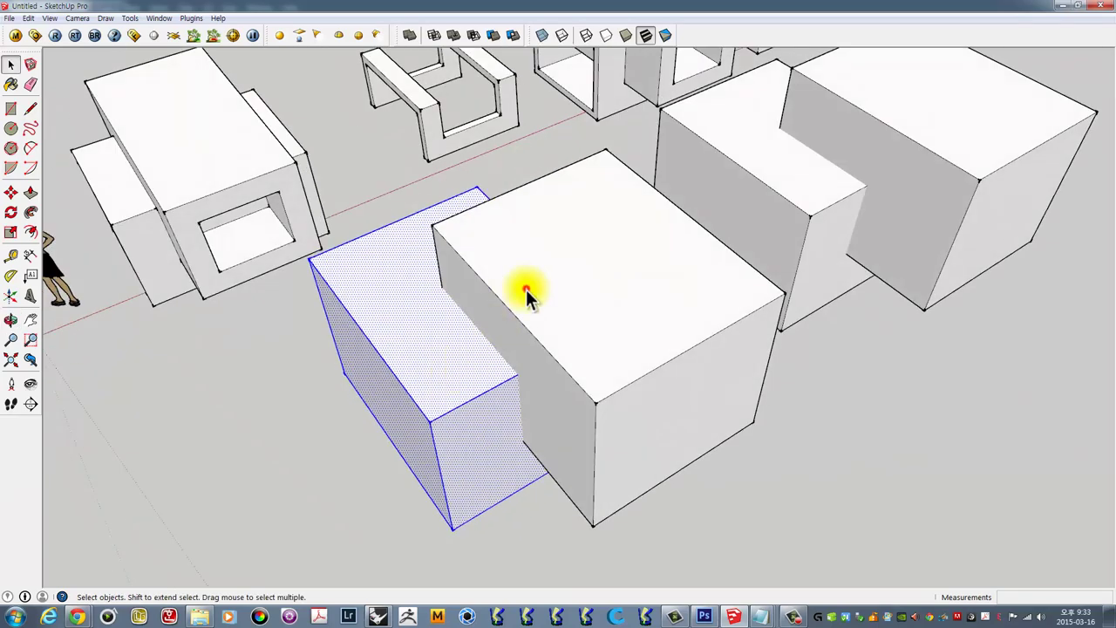
pyautogui.tripleClick(526, 291)
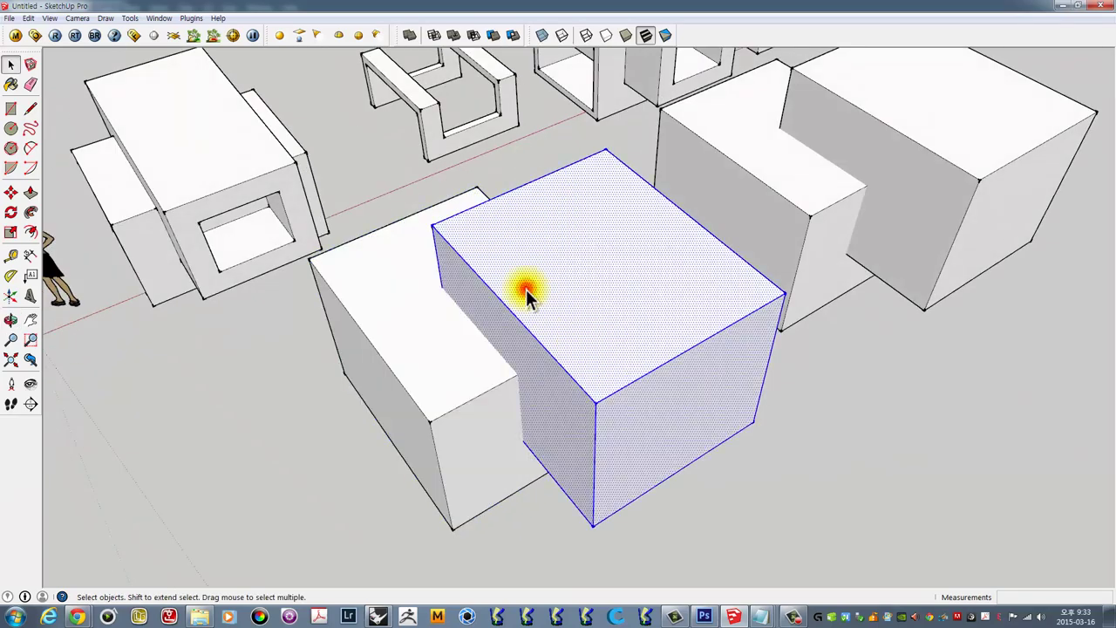
pyautogui.keyDown('shift'); pyautogui.tripleClick(379, 284); pyautogui.keyUp('shift')
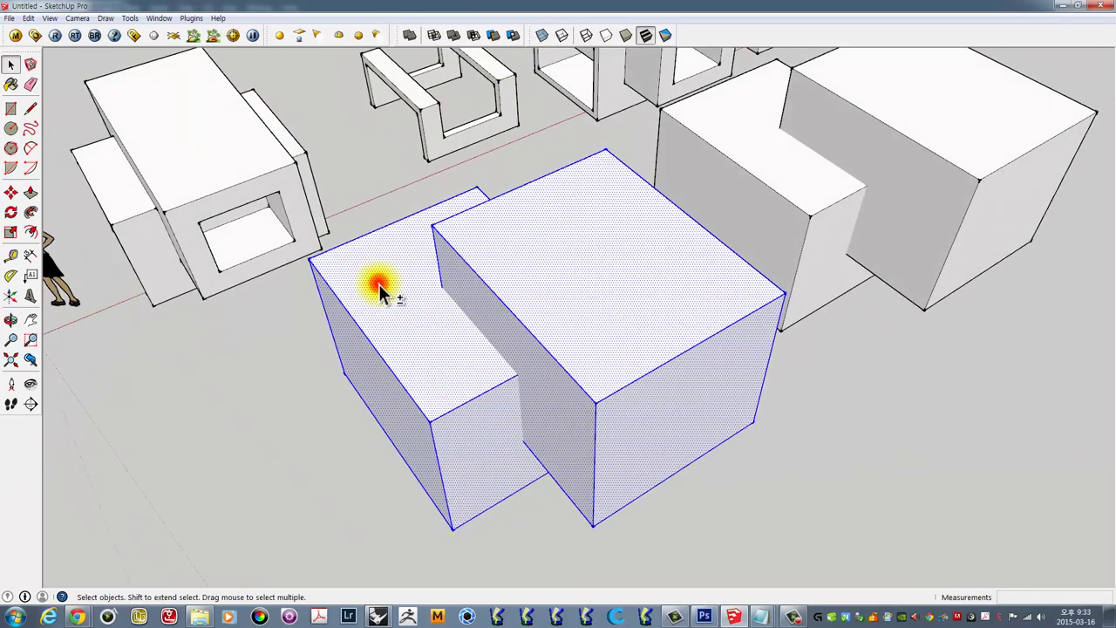
pyautogui.moveTo(610, 304); pyautogui.dragTo(409, 249, button='middle')
pyautogui.moveTo(503, 247)
pyautogui.mouseDown(button='middle')
pyautogui.moveTo(515, 281)
pyautogui.moveTo(488, 228)
pyautogui.mouseUp(button='middle')
pyautogui.moveTo(596, 314)
pyautogui.mouseDown(button='middle')
pyautogui.moveTo(692, 337)
pyautogui.moveTo(558, 249)
pyautogui.mouseUp(button='middle')
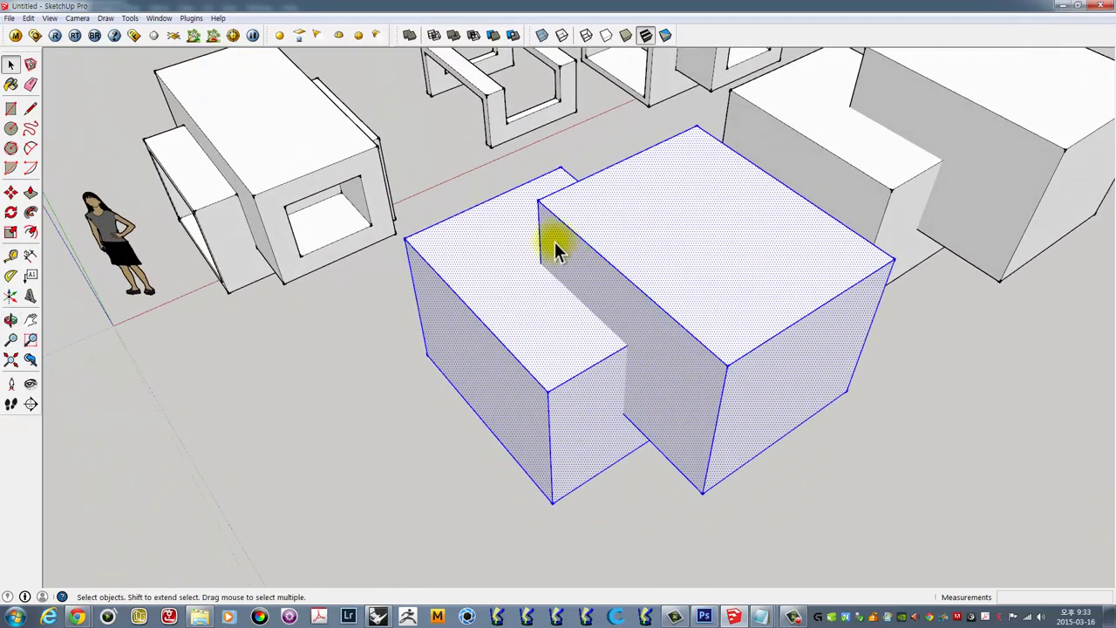
pyautogui.rightClick(550, 225)
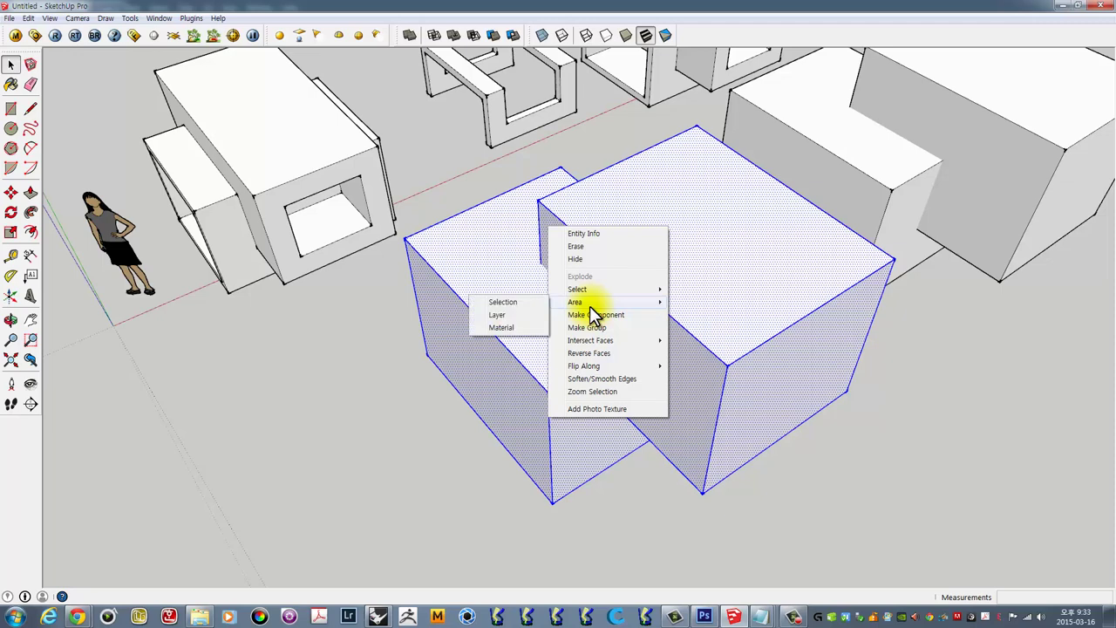
pyautogui.moveTo(590, 340)
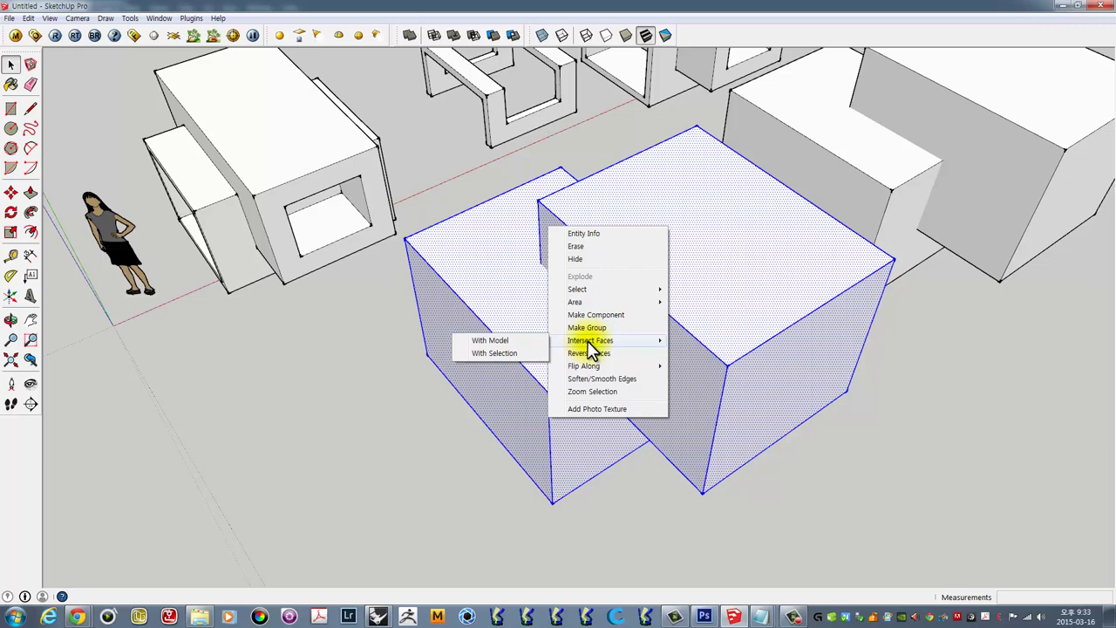
# - Intersect the two boxes' faces with the selection and inspect the result
pyautogui.click(489, 352)
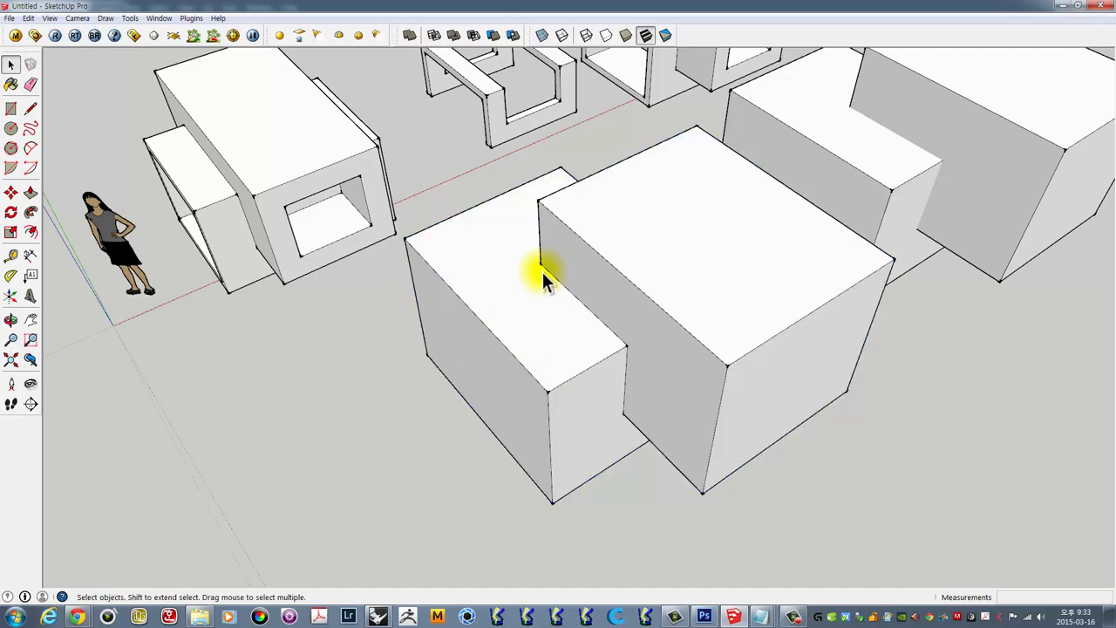
pyautogui.moveTo(626, 355)
pyautogui.mouseDown(button='middle')
pyautogui.moveTo(748, 326)
pyautogui.moveTo(262, 249)
pyautogui.moveTo(155, 312)
pyautogui.moveTo(713, 378)
pyautogui.moveTo(720, 326)
pyautogui.moveTo(637, 267)
pyautogui.moveTo(749, 449)
pyautogui.moveTo(694, 261)
pyautogui.mouseUp(button='middle')
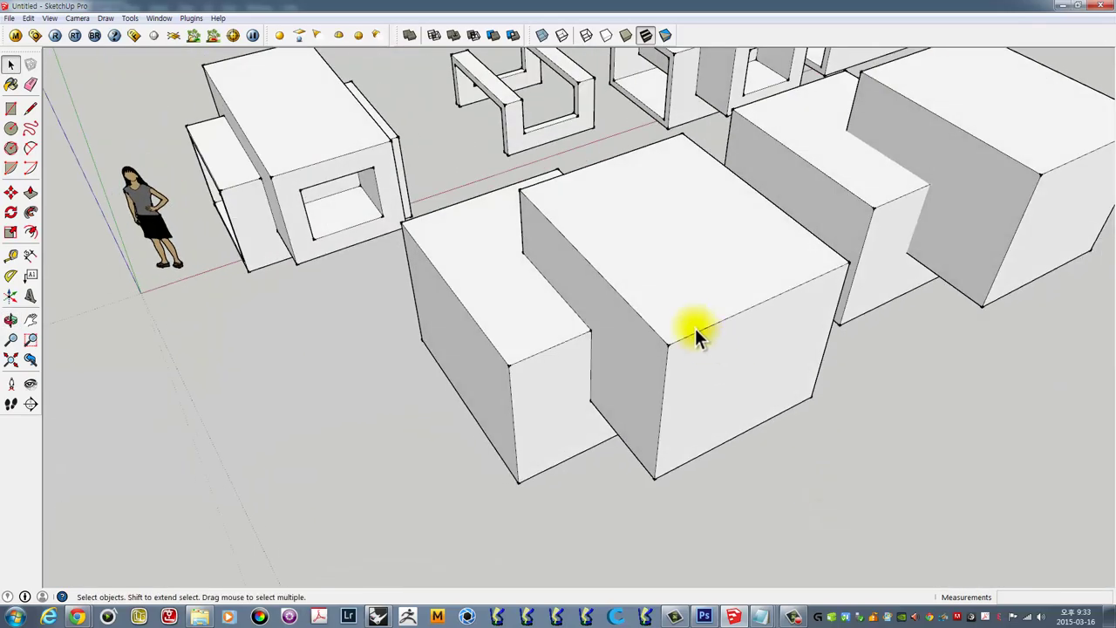
pyautogui.click(665, 254)
pyautogui.moveTo(688, 266)
pyautogui.mouseDown(button='middle')
pyautogui.moveTo(573, 323)
pyautogui.moveTo(482, 286)
pyautogui.mouseUp(button='middle')
pyautogui.moveTo(639, 280)
pyautogui.mouseDown(button='middle')
pyautogui.moveTo(529, 299)
pyautogui.moveTo(841, 254)
pyautogui.moveTo(697, 296)
pyautogui.moveTo(664, 344)
pyautogui.mouseUp(button='middle')
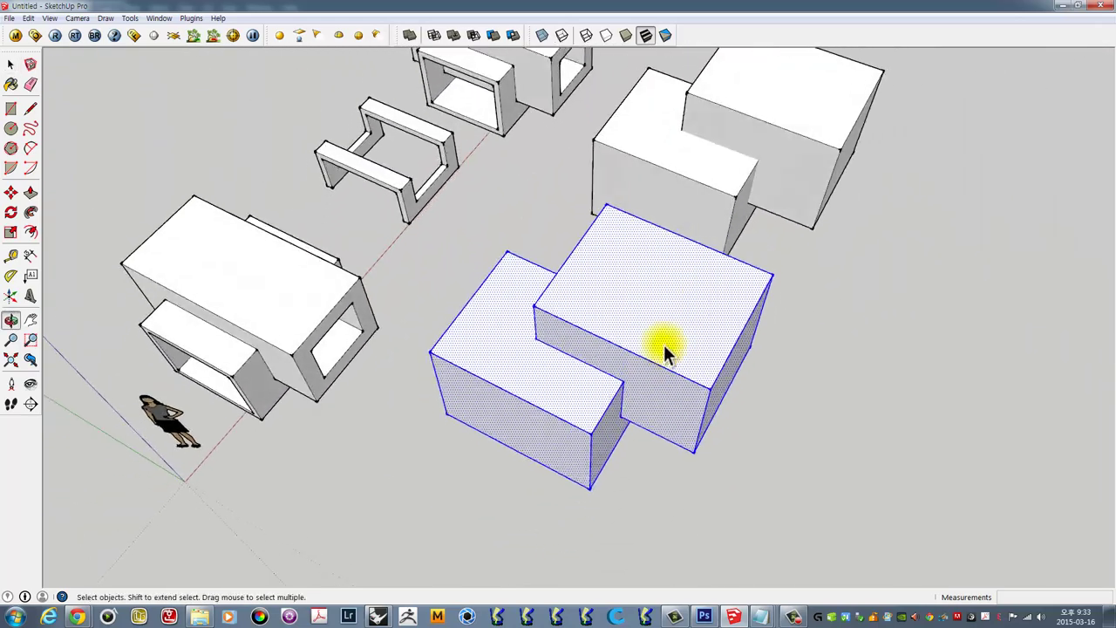
pyautogui.moveTo(713, 316)
pyautogui.mouseDown(button='middle')
pyautogui.moveTo(653, 386)
pyautogui.moveTo(673, 353)
pyautogui.mouseUp(button='middle')
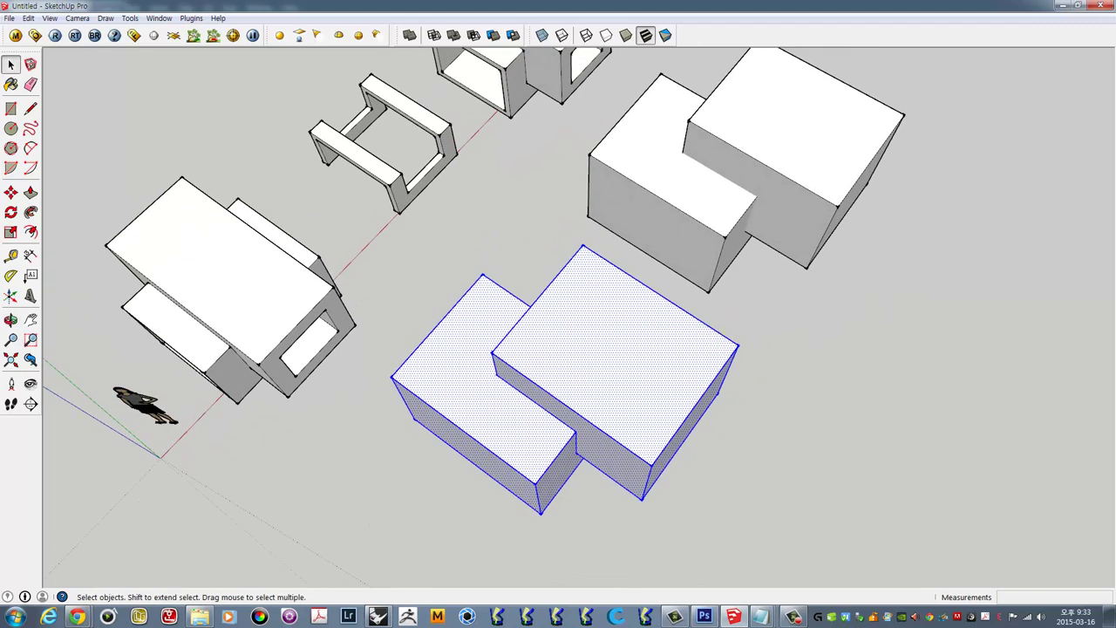
pyautogui.moveTo(843, 417); pyautogui.dragTo(624, 346, button='middle')
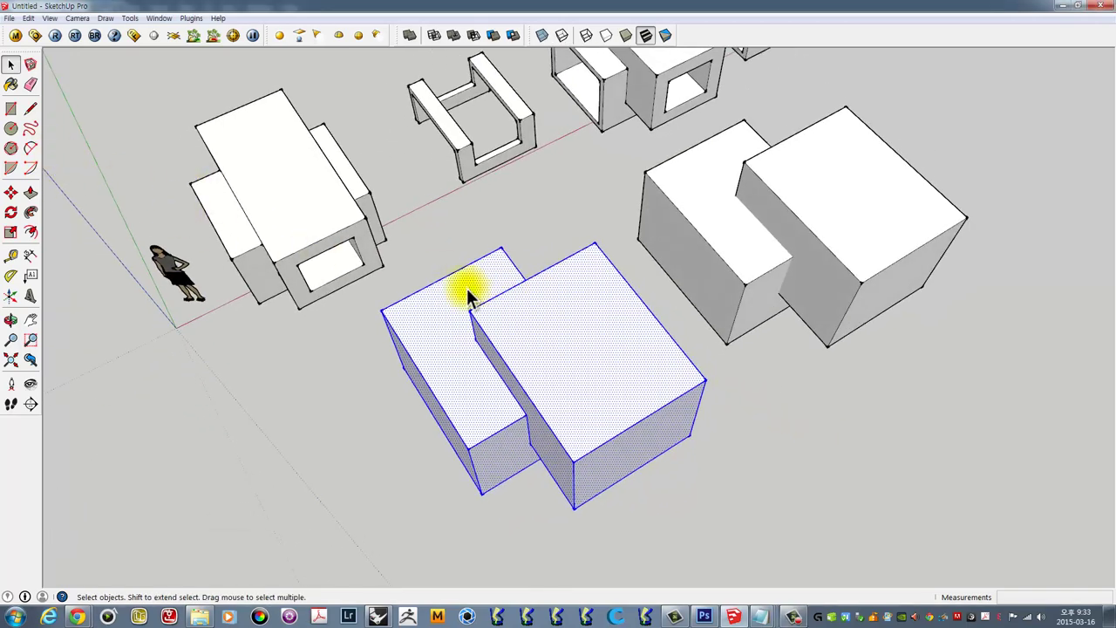
pyautogui.moveTo(467, 288); pyautogui.dragTo(546, 266, button='middle')
# - Erase the overlapping box's edges and inner faces to open the corner notch
pyautogui.press('e')
pyautogui.moveTo(577, 235)
pyautogui.mouseDown()
pyautogui.moveTo(698, 378)
pyautogui.moveTo(623, 456)
pyautogui.mouseUp()
pyautogui.moveTo(592, 498)
pyautogui.mouseDown()
pyautogui.moveTo(593, 305)
pyautogui.moveTo(497, 319)
pyautogui.moveTo(468, 304)
pyautogui.moveTo(598, 428)
pyautogui.mouseUp()
pyautogui.moveTo(598, 428)
pyautogui.mouseDown(button='middle')
pyautogui.moveTo(615, 375)
pyautogui.moveTo(511, 306)
pyautogui.mouseUp(button='middle')
pyautogui.scroll(2, 715, 324)
pyautogui.scroll(2, 606, 316)
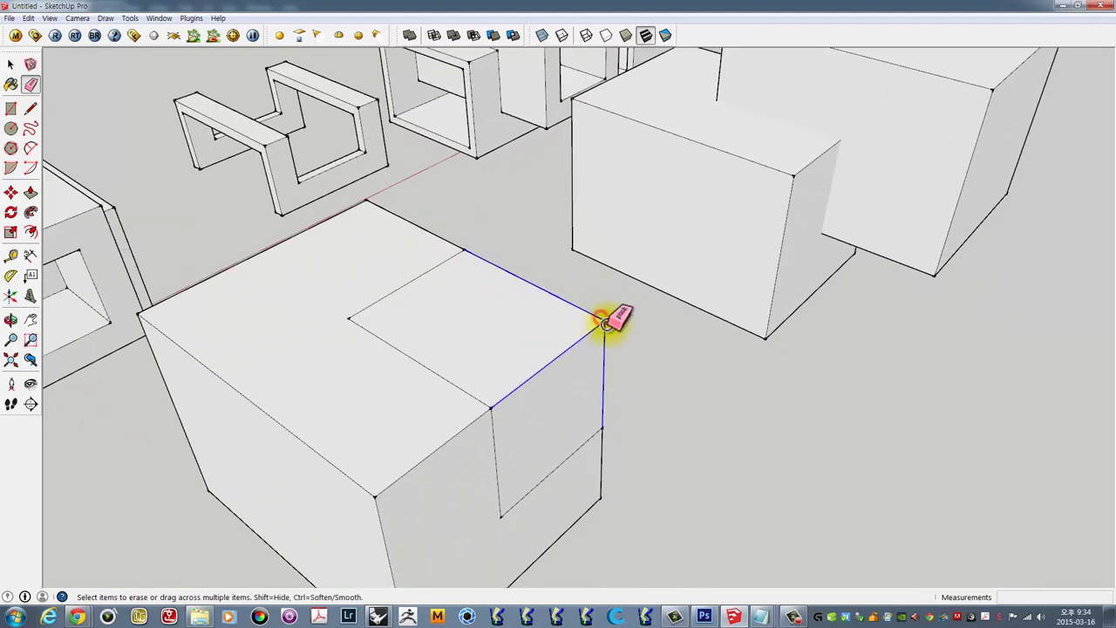
pyautogui.moveTo(605, 323); pyautogui.dragTo(610, 326)
pyautogui.moveTo(680, 319)
pyautogui.mouseDown(button='middle')
pyautogui.moveTo(498, 379)
pyautogui.moveTo(355, 341)
pyautogui.moveTo(633, 381)
pyautogui.moveTo(635, 316)
pyautogui.moveTo(735, 323)
pyautogui.moveTo(610, 299)
pyautogui.moveTo(838, 340)
pyautogui.mouseUp(button='middle')
# - Place a copy of the box pair beside the original using Move with Ctrl
pyautogui.press('space')
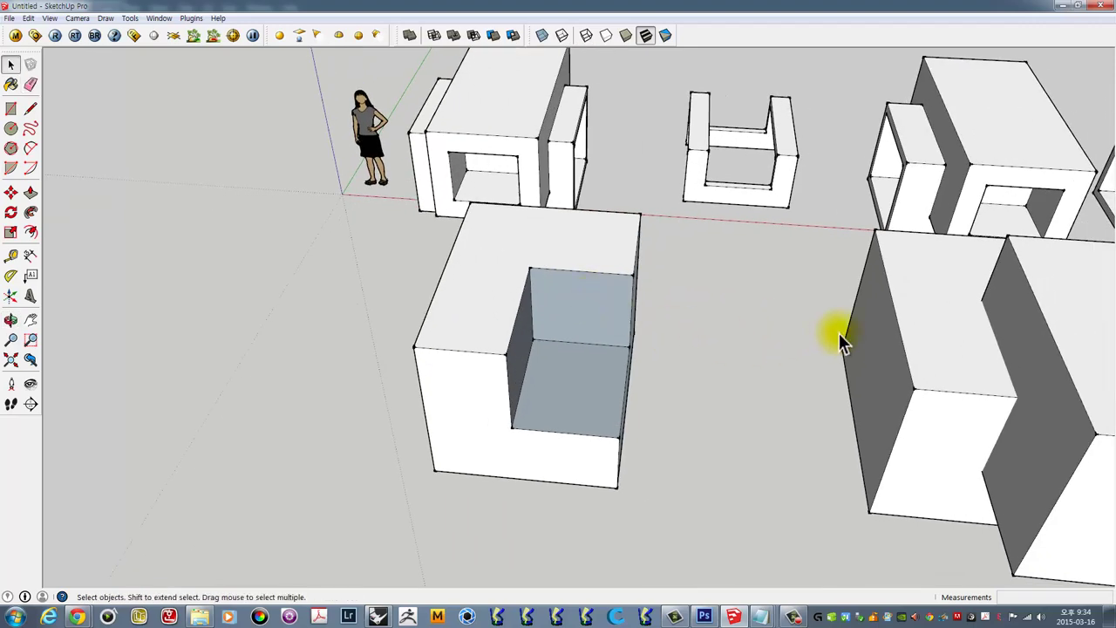
pyautogui.scroll(-2, 889, 314)
pyautogui.moveTo(911, 305)
pyautogui.mouseDown(button='middle')
pyautogui.moveTo(814, 297)
pyautogui.moveTo(864, 291)
pyautogui.moveTo(671, 370)
pyautogui.mouseUp(button='middle')
pyautogui.scroll(-2, 865, 287)
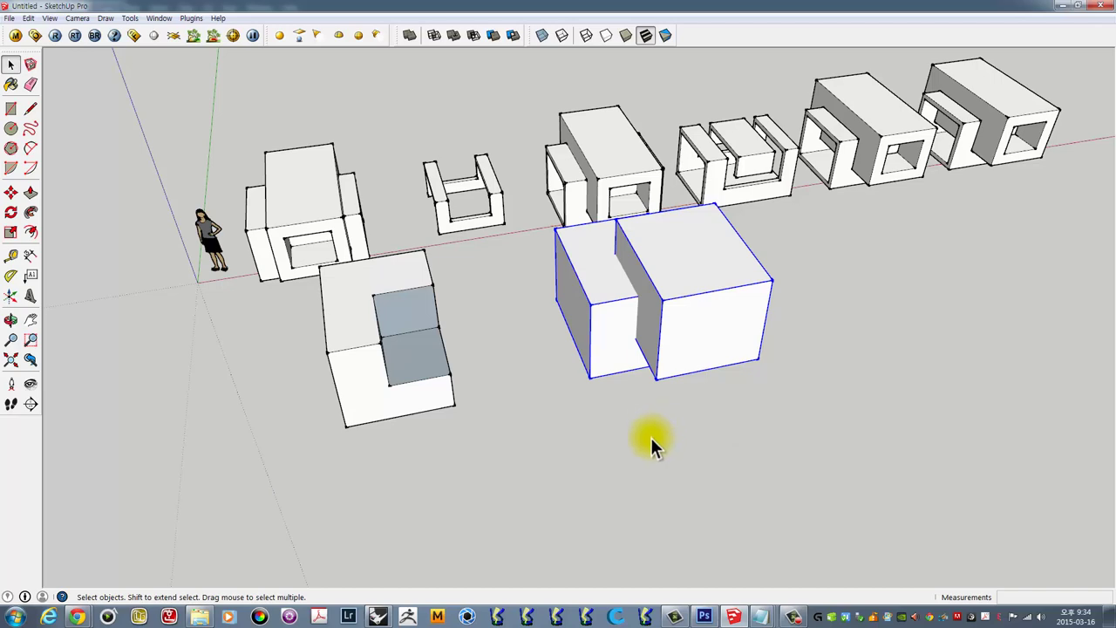
pyautogui.press('m')
pyautogui.click(618, 464)
pyautogui.press('ctrl')
pyautogui.scroll(-2, 828, 401)
pyautogui.click(796, 423)
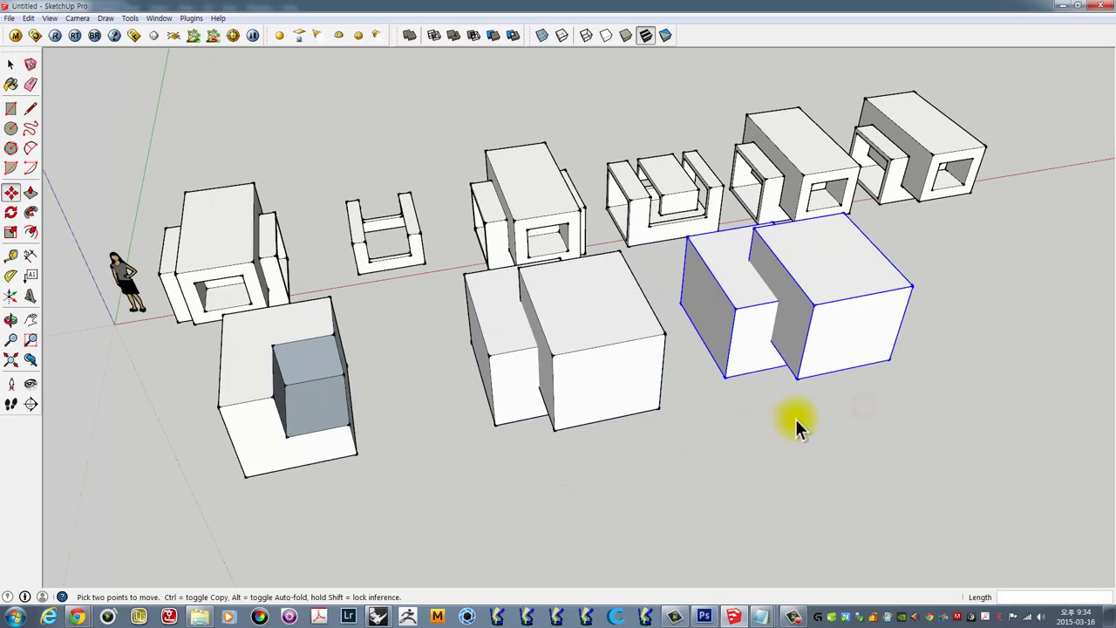
pyautogui.press('space')
# - Subtract the right box from the left box with Solid Tools, then inspect the notch
pyautogui.click(839, 300)
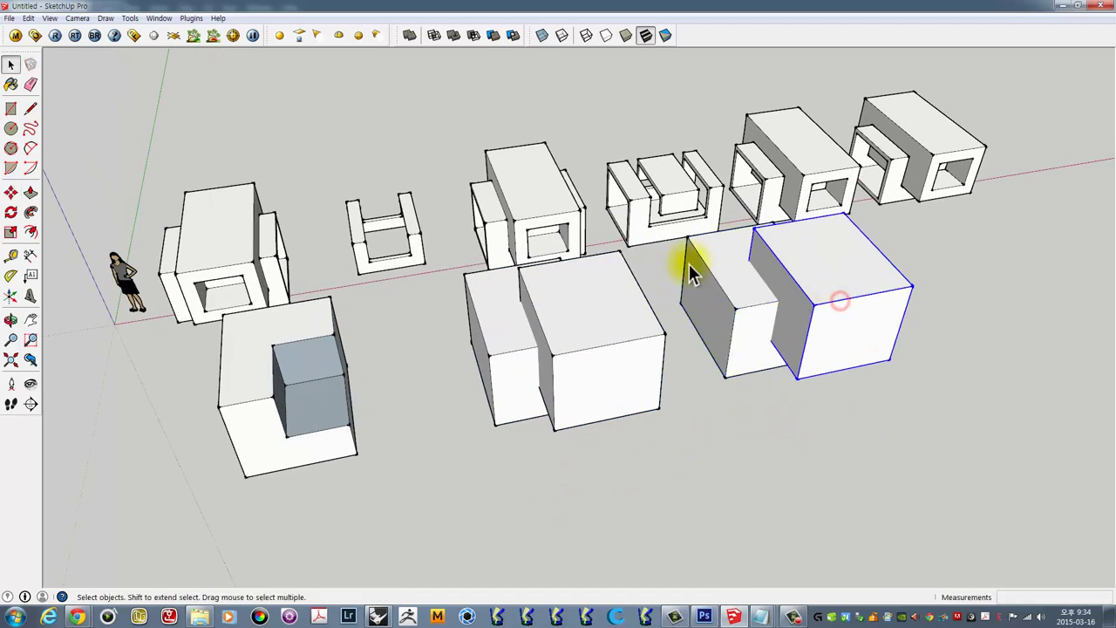
pyautogui.click(472, 36)
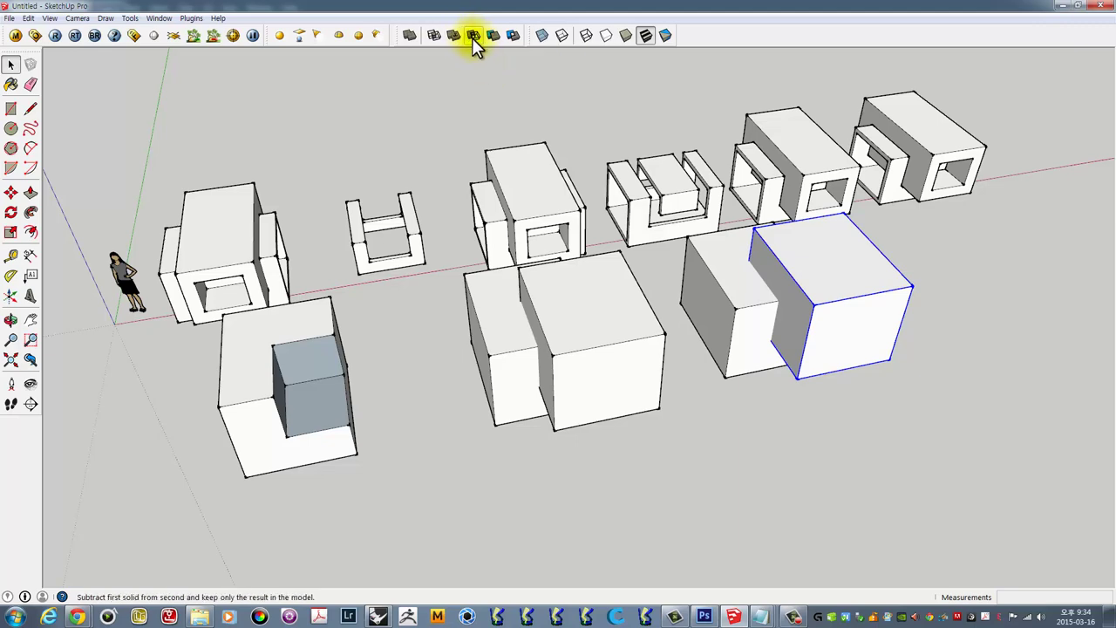
pyautogui.click(717, 253)
pyautogui.moveTo(738, 319); pyautogui.dragTo(799, 436, button='middle')
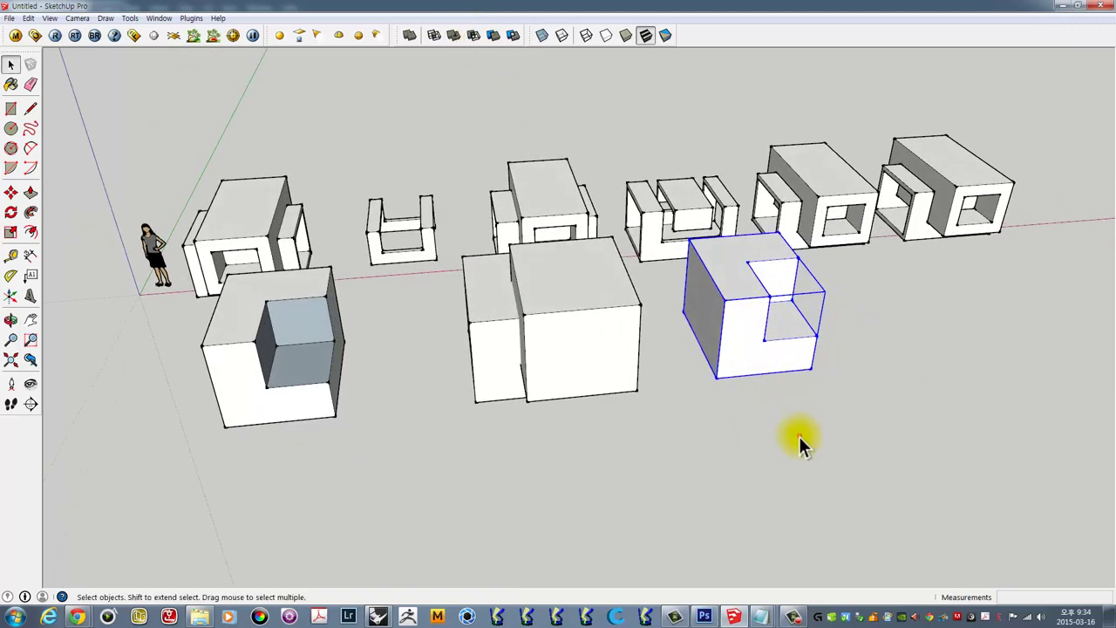
pyautogui.click(798, 435)
pyautogui.moveTo(766, 324)
pyautogui.mouseDown(button='middle')
pyautogui.moveTo(703, 349)
pyautogui.moveTo(608, 324)
pyautogui.moveTo(787, 331)
pyautogui.moveTo(394, 311)
pyautogui.mouseUp(button='middle')
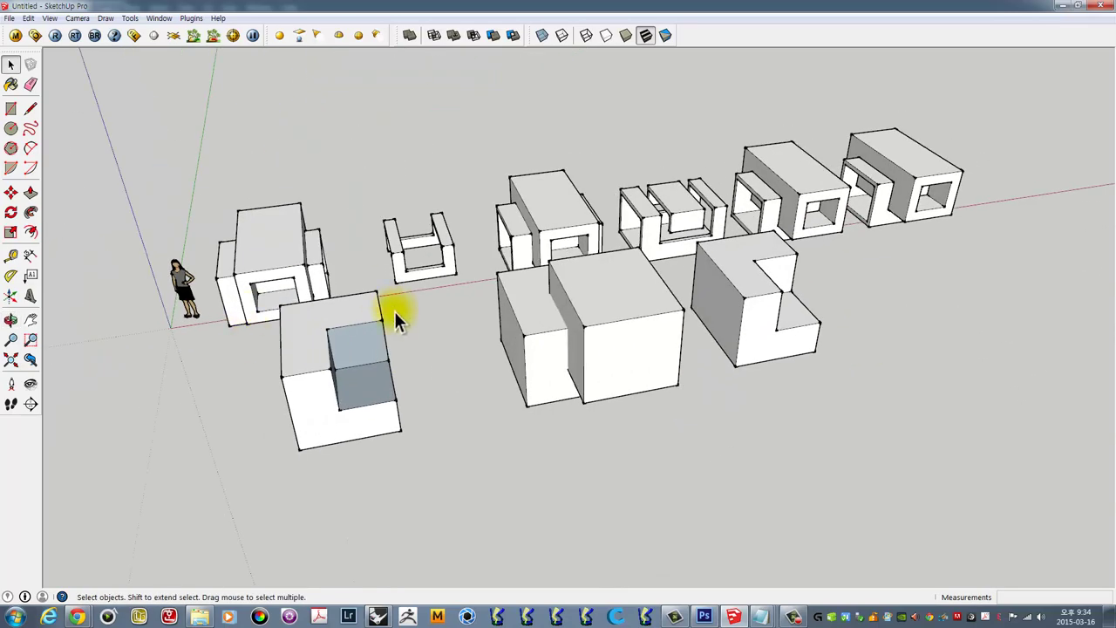
pyautogui.scroll(3, 394, 312)
pyautogui.moveTo(304, 337)
pyautogui.mouseDown(button='middle')
pyautogui.moveTo(337, 361)
pyautogui.moveTo(530, 302)
pyautogui.moveTo(720, 319)
pyautogui.moveTo(743, 299)
pyautogui.moveTo(643, 361)
pyautogui.mouseUp(button='middle')
pyautogui.scroll(-3, 439, 327)
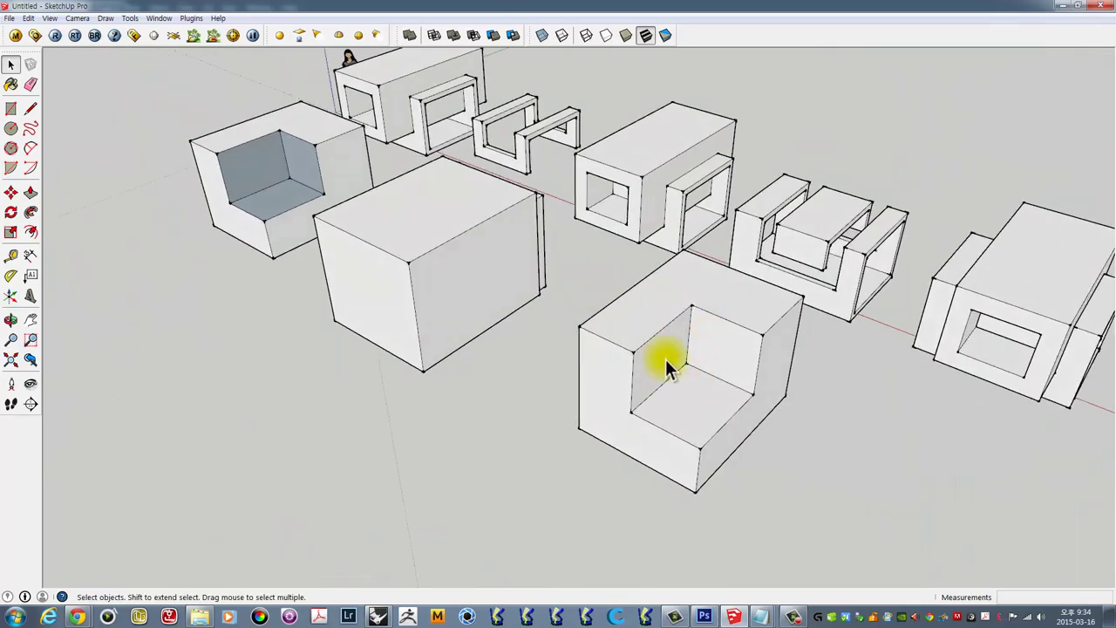
# - Reverse the notch's side wall, back wall and floor faces so they face outward
pyautogui.moveTo(358, 271)
pyautogui.keyDown('shift'); pyautogui.mouseDown(button='middle')
pyautogui.moveTo(397, 282)
pyautogui.moveTo(373, 256)
pyautogui.mouseUp(button='middle'); pyautogui.keyUp('shift')
pyautogui.scroll(3, 416, 300)
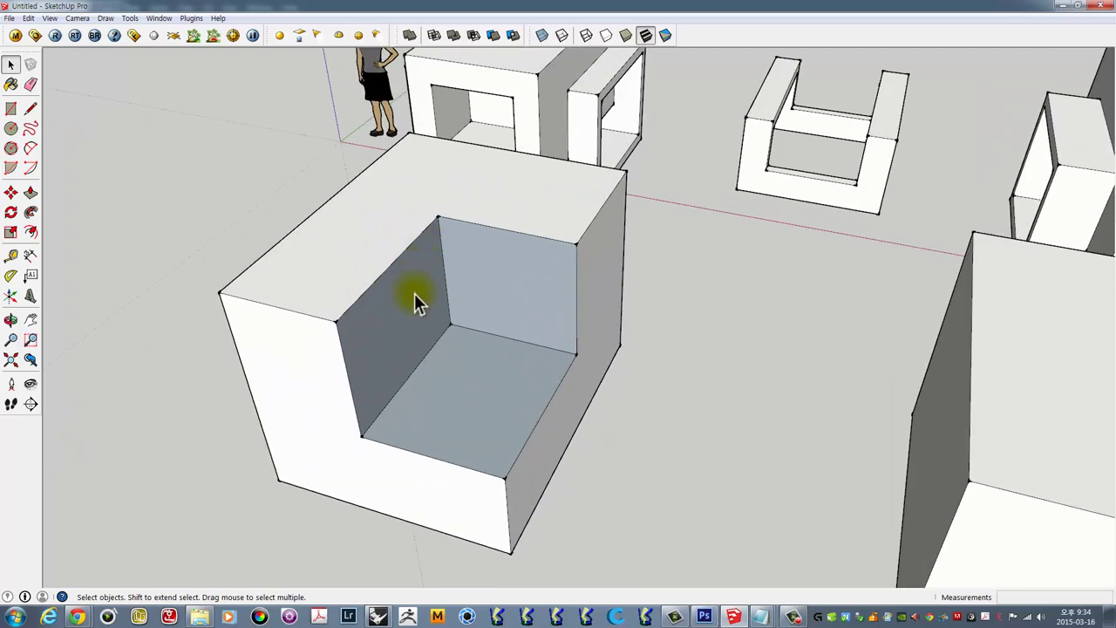
pyautogui.click(411, 296)
pyautogui.keyDown('shift'); pyautogui.click(473, 267); pyautogui.keyUp('shift')
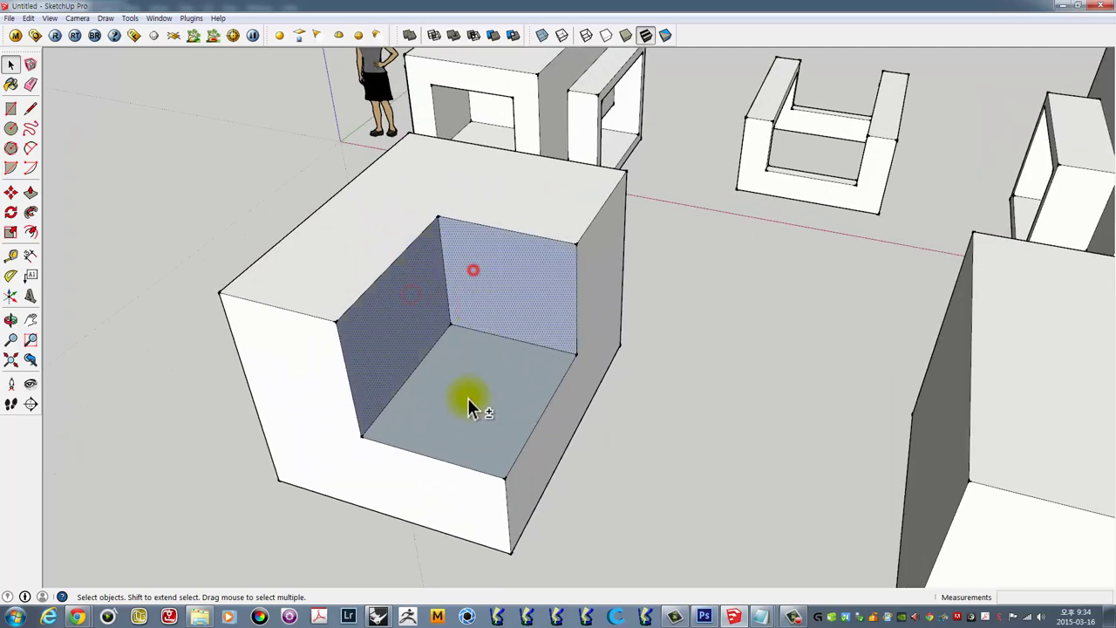
pyautogui.keyDown('shift'); pyautogui.click(465, 393); pyautogui.keyUp('shift')
pyautogui.rightClick(471, 267)
pyautogui.click(516, 391)
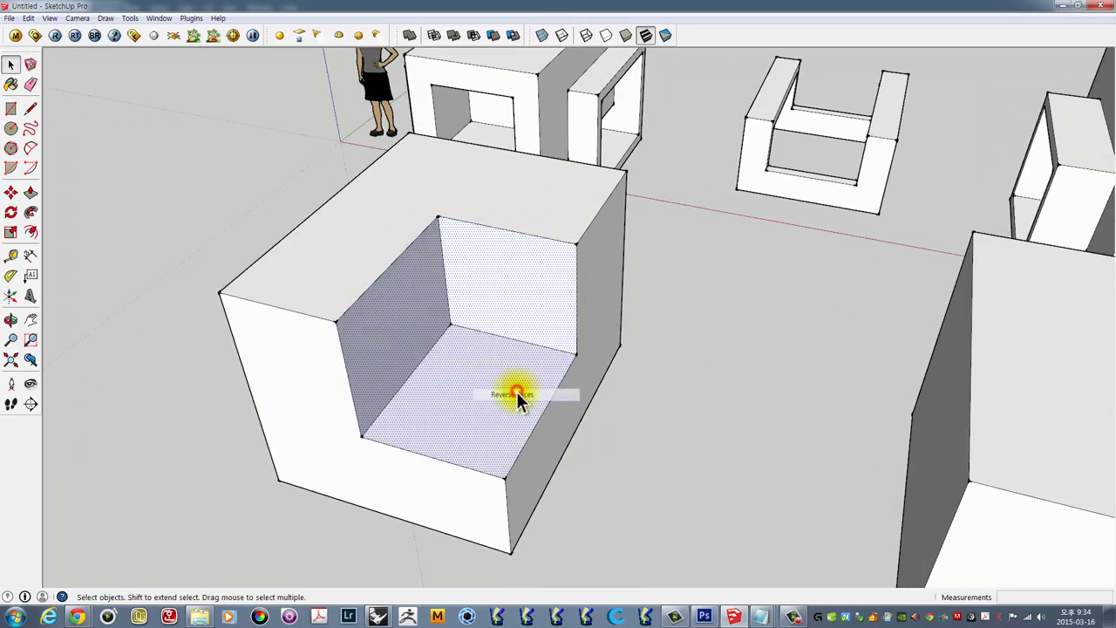
pyautogui.click(657, 385)
# - Group the front-left hand-cut notched block into a single object
pyautogui.tripleClick(547, 353)
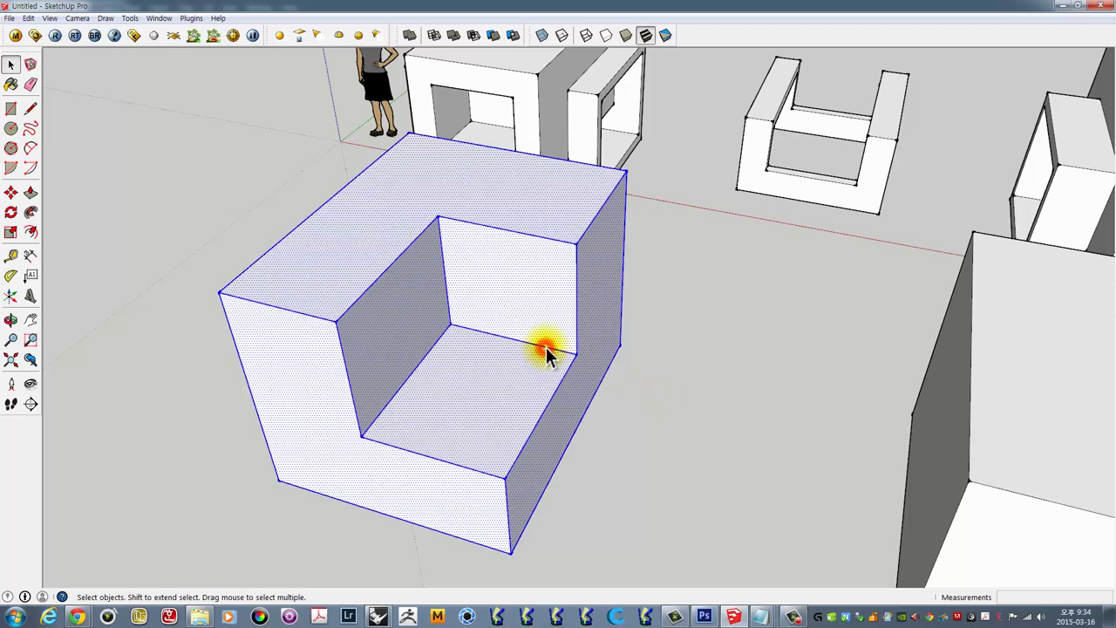
pyautogui.scroll(-5, 549, 349)
pyautogui.scroll(-2, 558, 344)
pyautogui.click(818, 394)
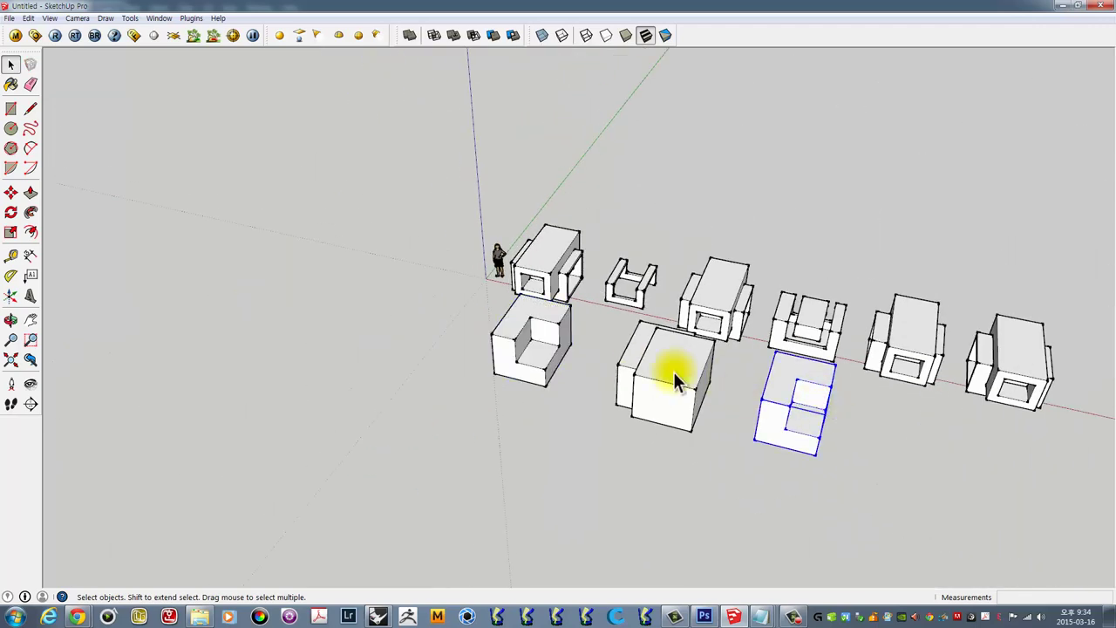
pyautogui.click(537, 348)
pyautogui.rightClick(541, 332)
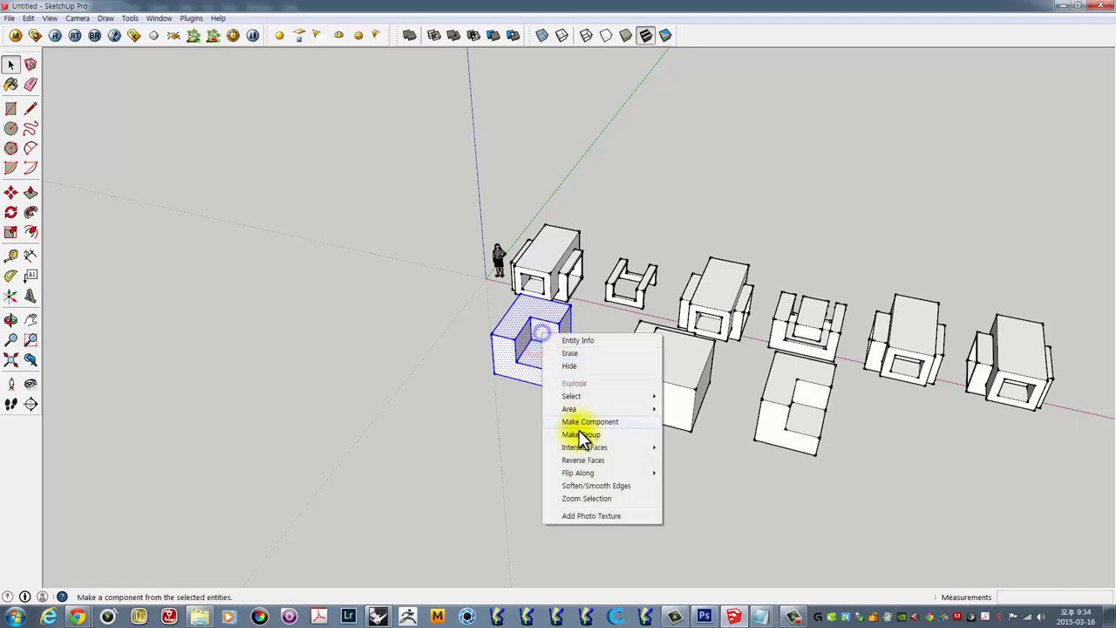
pyautogui.click(576, 427)
pyautogui.scroll(2, 562, 373)
pyautogui.scroll(2, 561, 370)
pyautogui.moveTo(627, 344)
pyautogui.mouseDown(button='middle')
pyautogui.moveTo(473, 323)
pyautogui.moveTo(710, 313)
pyautogui.moveTo(603, 256)
pyautogui.mouseUp(button='middle')
pyautogui.scroll(2, 697, 314)
# - Intersect the faces of the front-middle overlapping box pair with the selection
pyautogui.click(596, 278)
pyautogui.rightClick(585, 238)
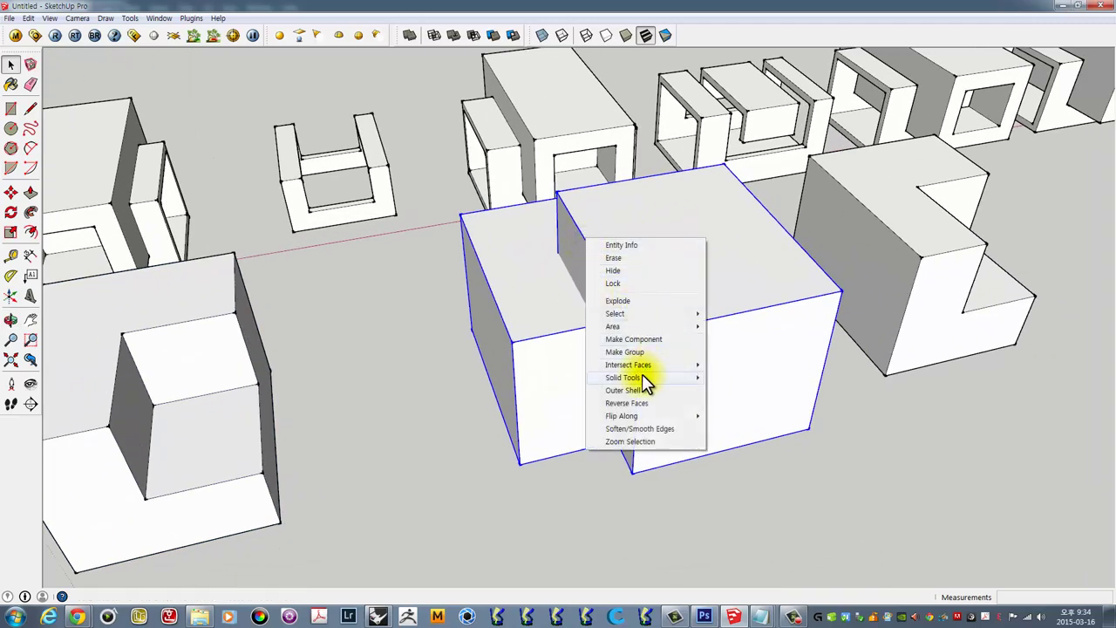
pyautogui.moveTo(628, 365)
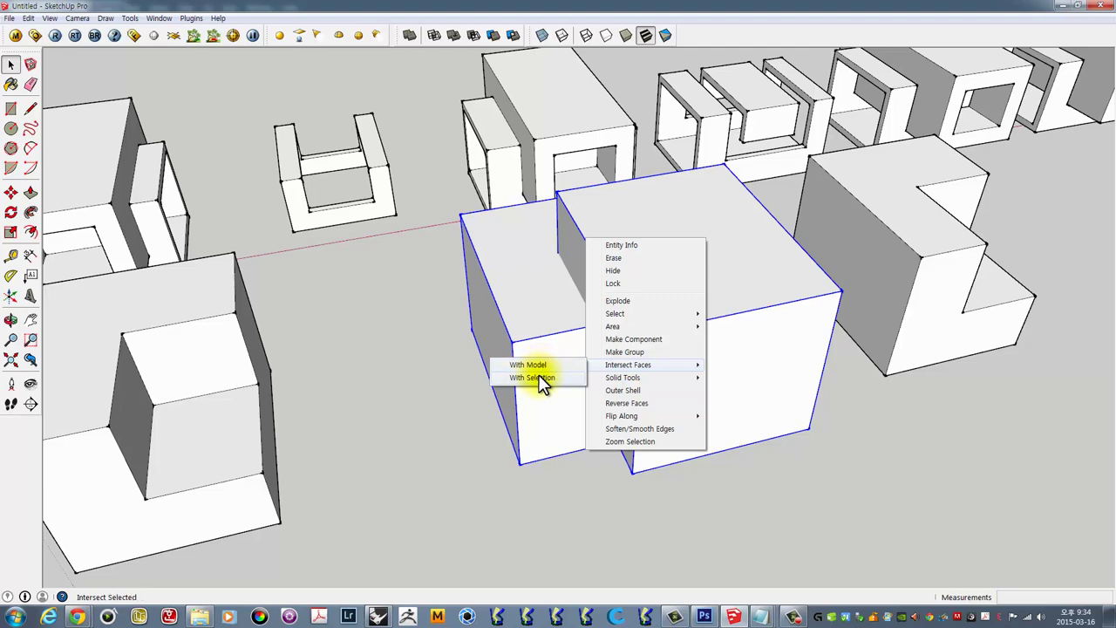
pyautogui.click(537, 378)
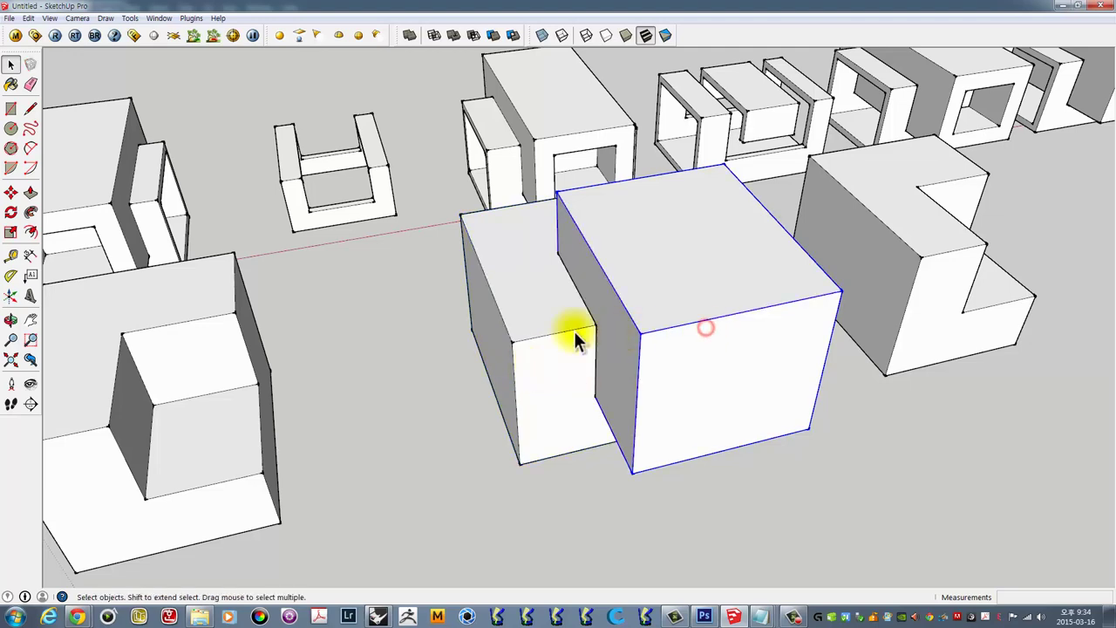
pyautogui.moveTo(575, 335)
pyautogui.mouseDown(button='middle')
pyautogui.moveTo(668, 361)
pyautogui.moveTo(783, 366)
pyautogui.mouseUp(button='middle')
pyautogui.click(609, 321)
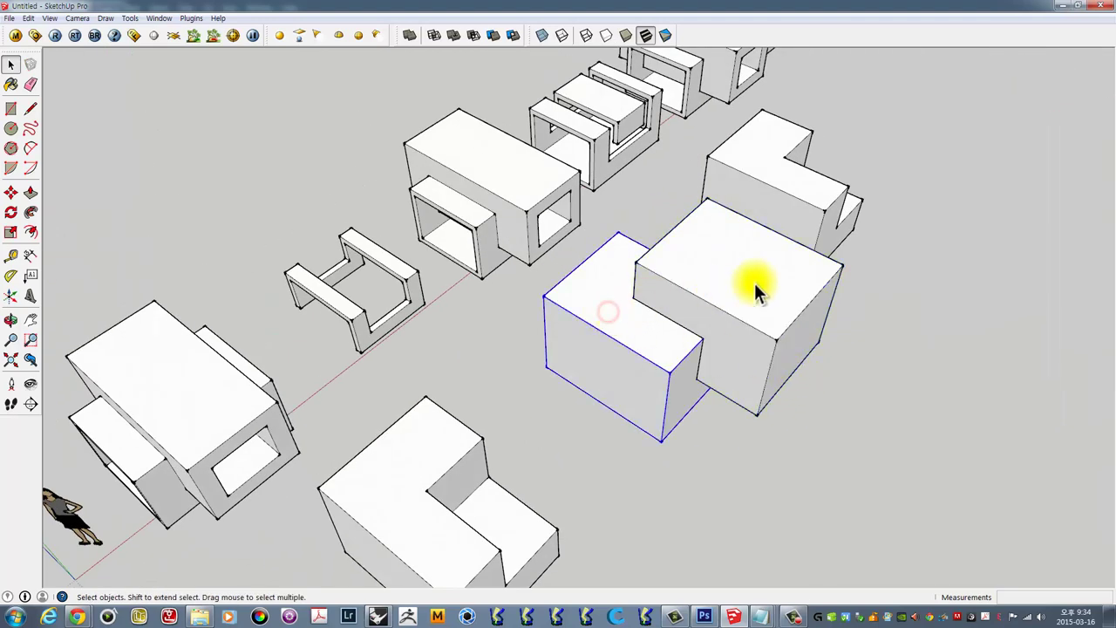
pyautogui.tripleClick(754, 282)
pyautogui.click(837, 417)
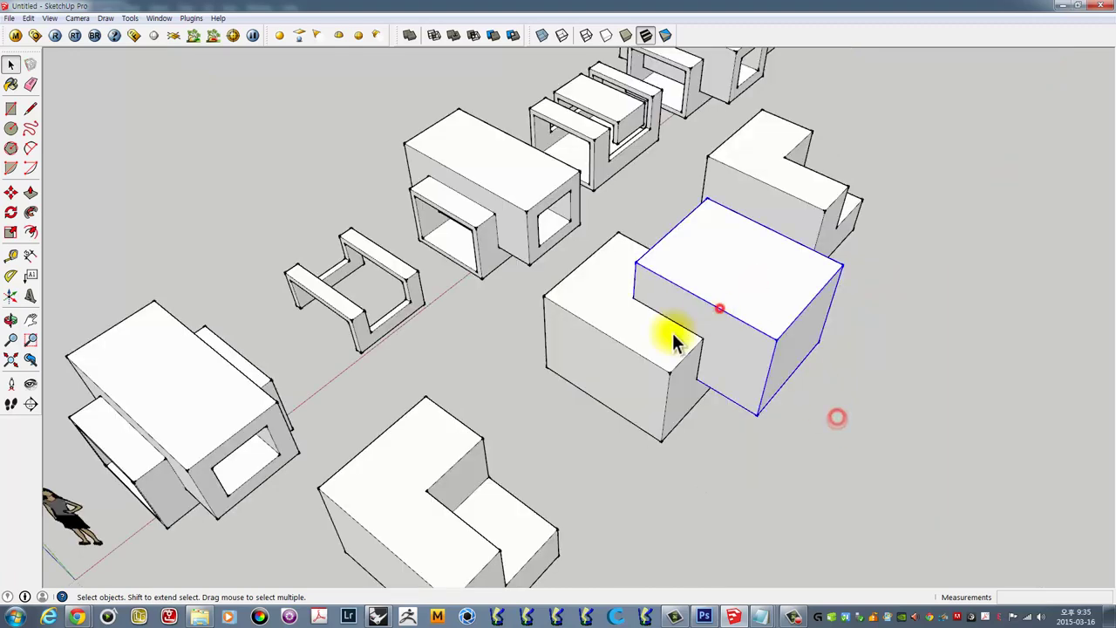
# - Move the right box away to check the new intersection edges
pyautogui.click(648, 310)
pyautogui.click(757, 332)
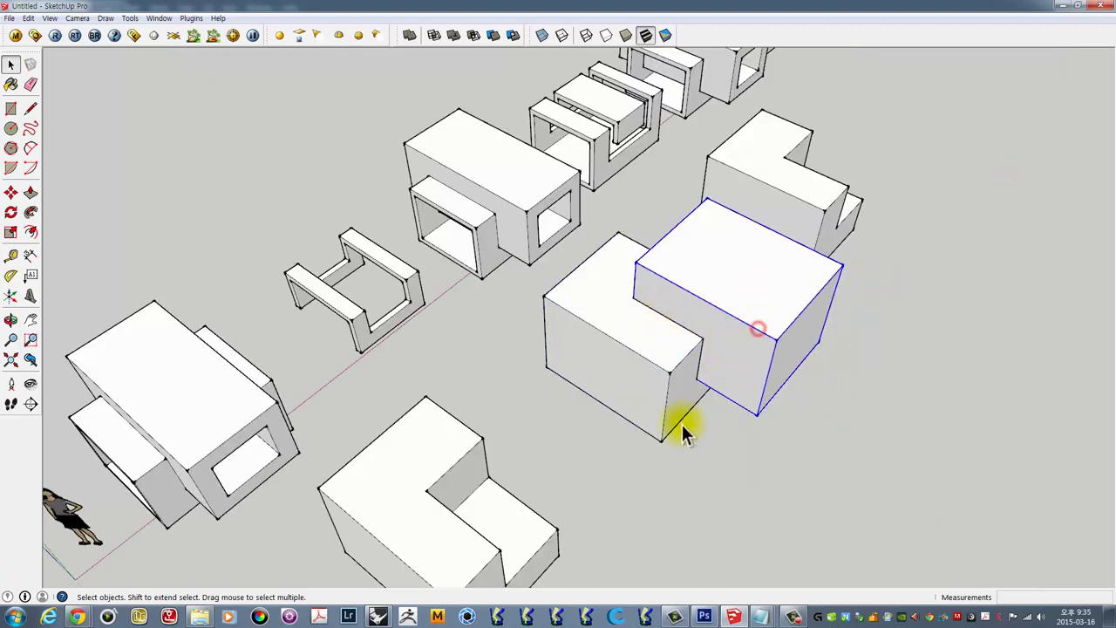
pyautogui.press('m')
pyautogui.click(735, 466)
pyautogui.click(879, 474)
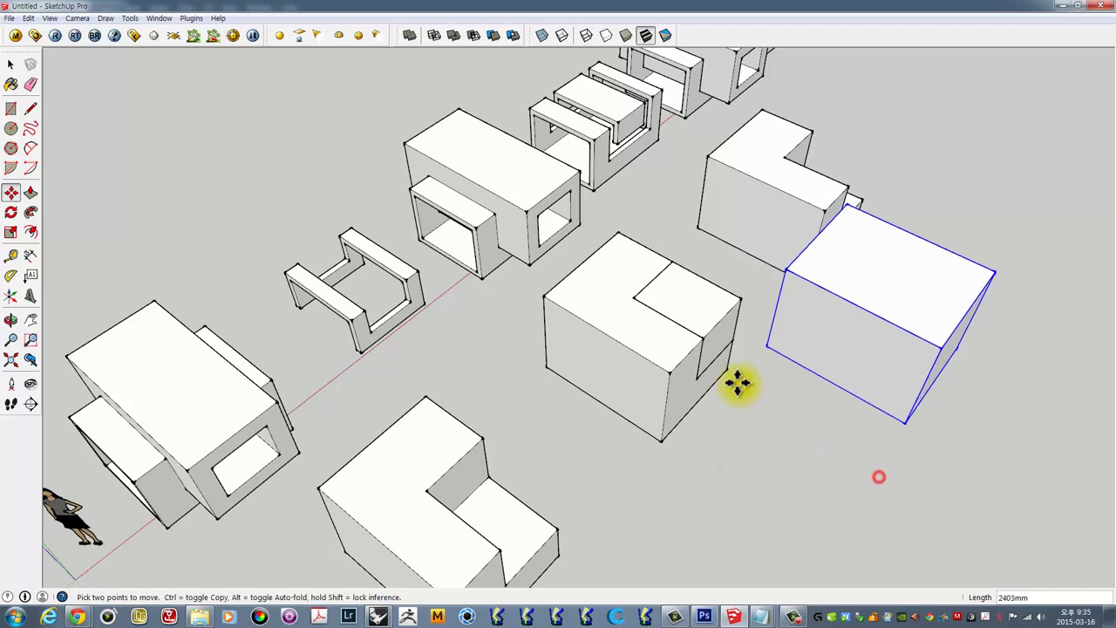
pyautogui.click(691, 330)
pyautogui.moveTo(692, 406); pyautogui.dragTo(869, 457, button='middle')
pyautogui.click(889, 473)
pyautogui.press('space')
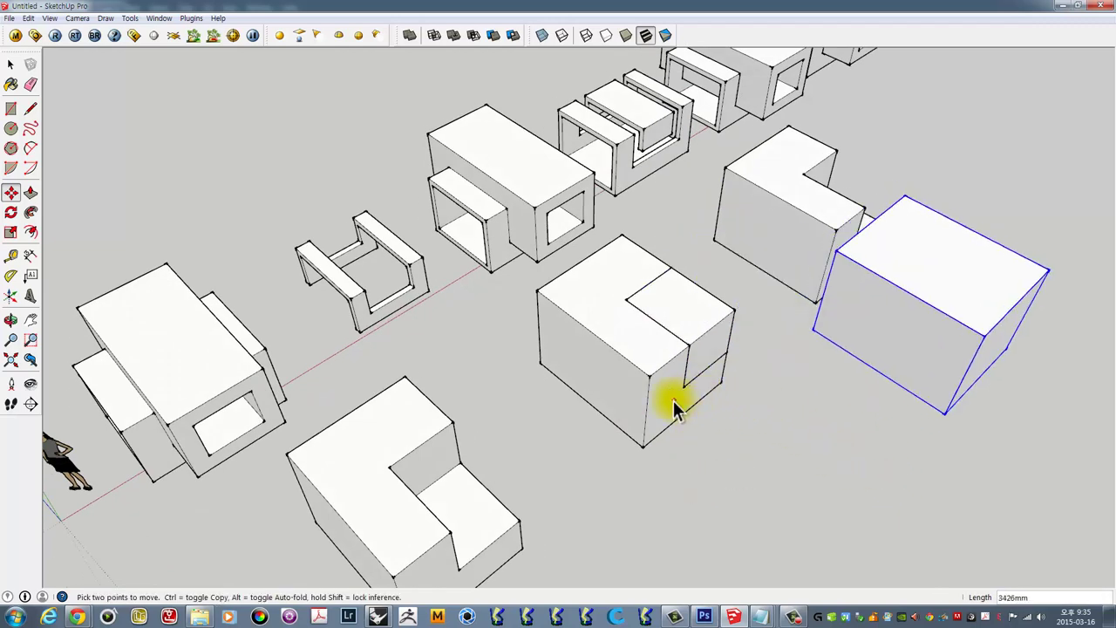
# - Move the boxes back into their original overlapping position
pyautogui.click(669, 401)
pyautogui.moveTo(669, 401); pyautogui.dragTo(767, 465, button='middle')
pyautogui.press('m')
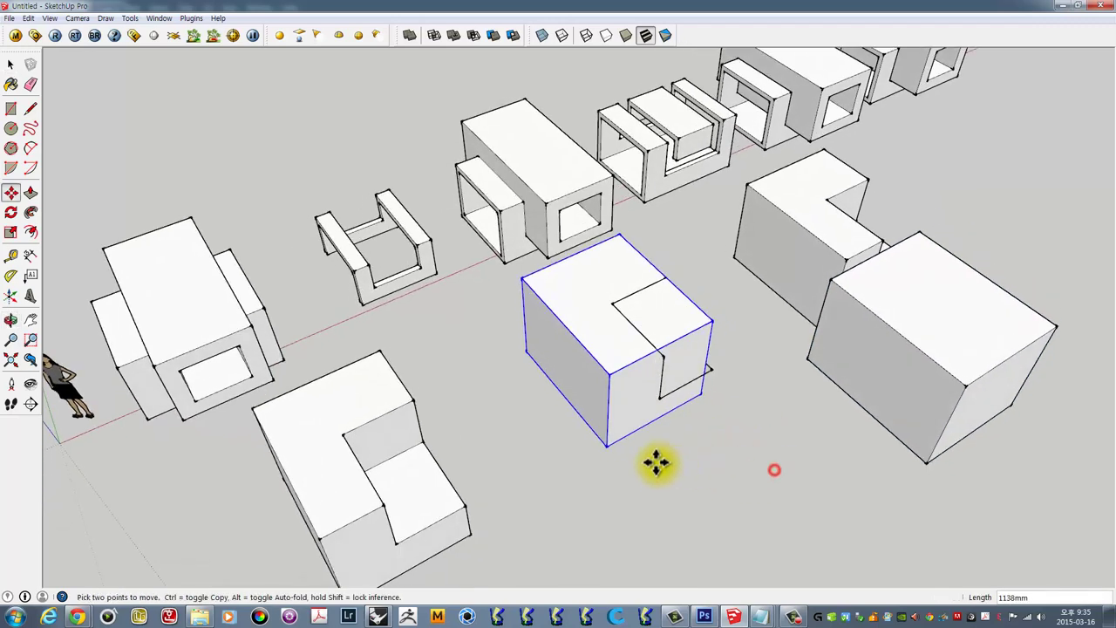
pyautogui.click(624, 470)
pyautogui.press('space')
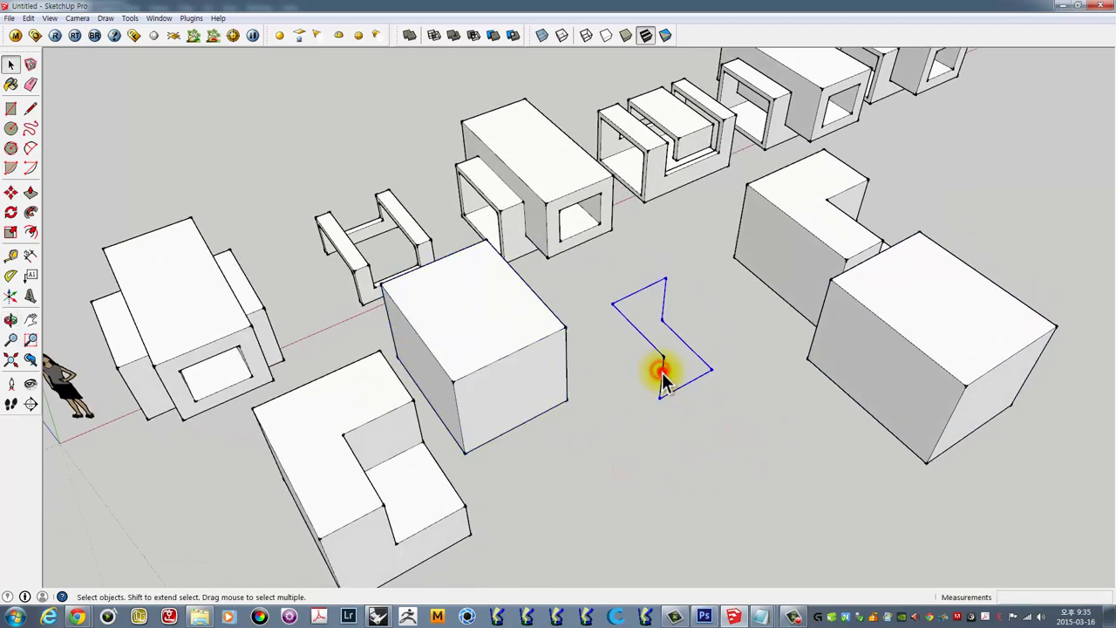
pyautogui.click(653, 375)
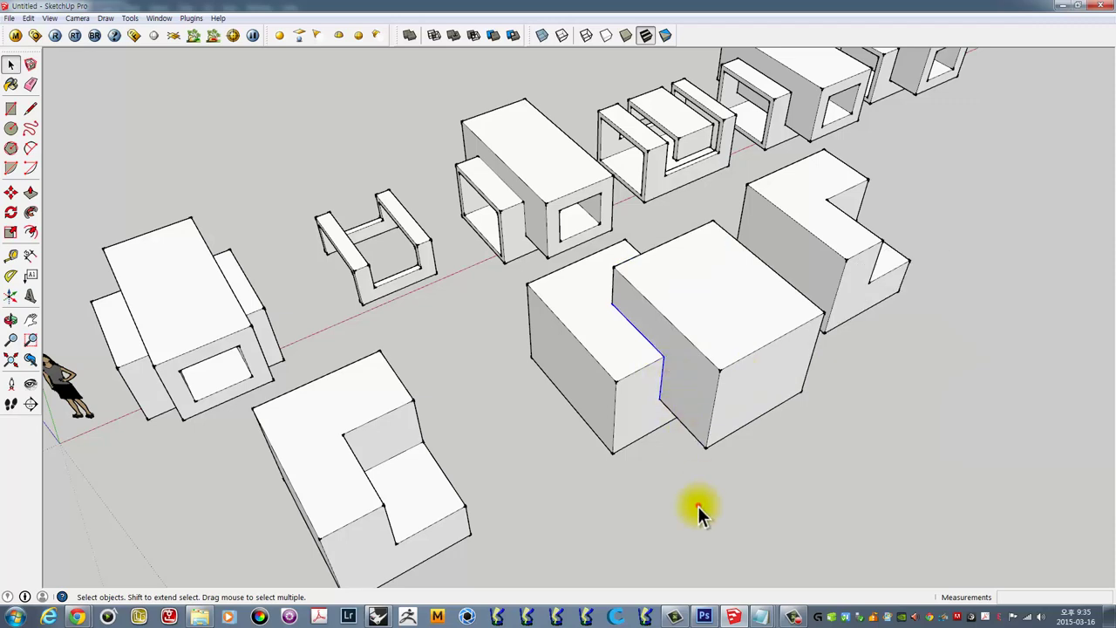
pyautogui.moveTo(610, 386); pyautogui.dragTo(558, 384, button='middle')
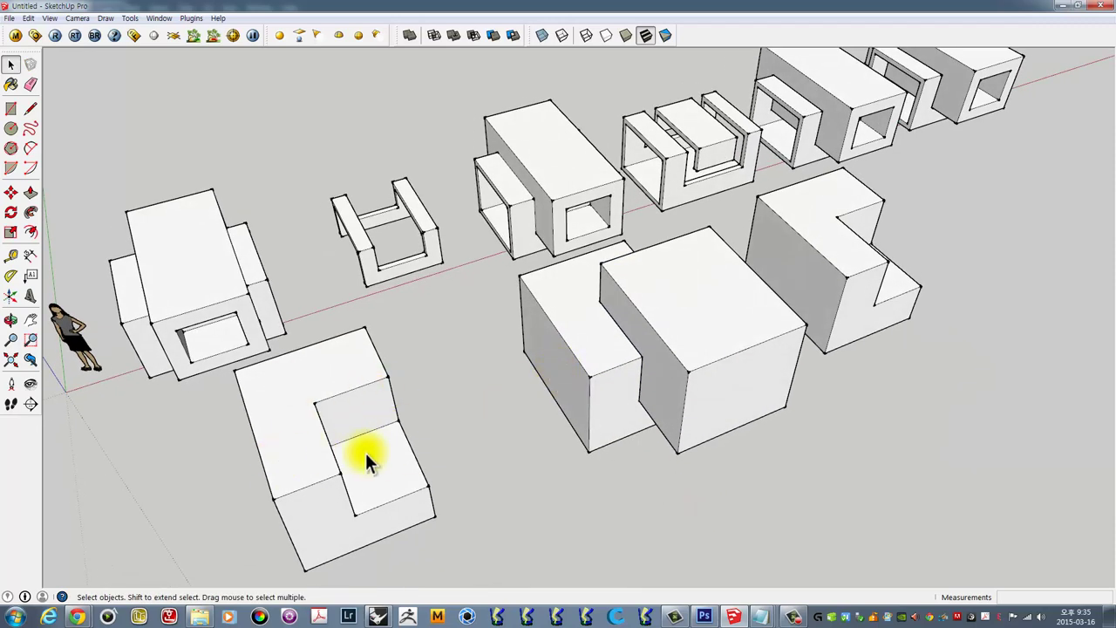
pyautogui.moveTo(423, 369); pyautogui.dragTo(458, 323, button='middle')
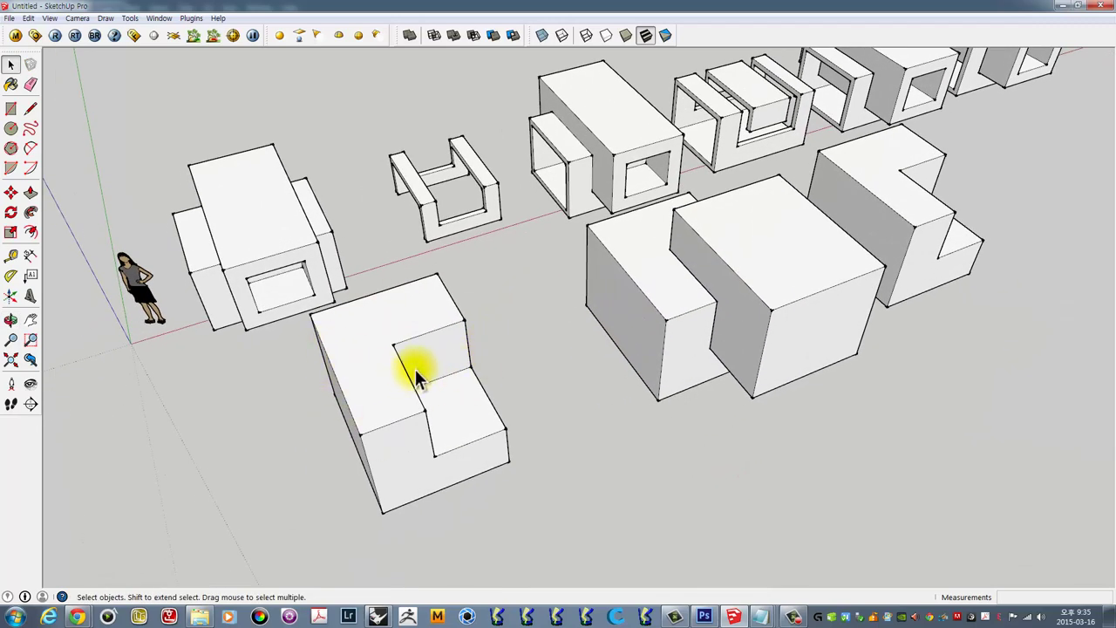
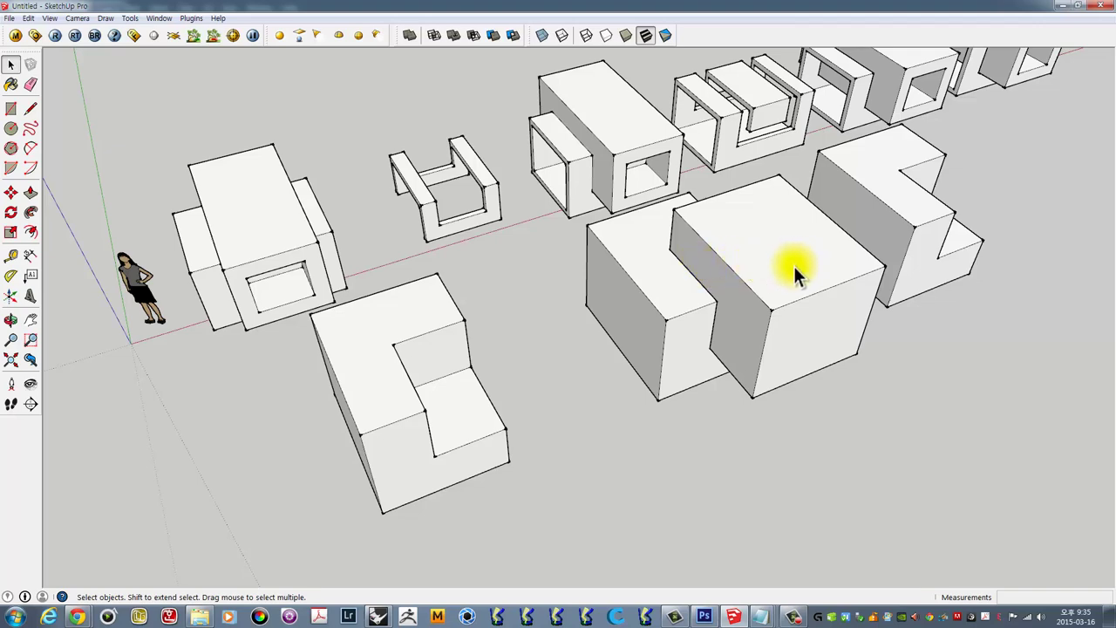
# - Orbit and zoom around the notched massing blocks to survey the scene
pyautogui.moveTo(503, 350)
pyautogui.mouseDown(button='middle')
pyautogui.moveTo(314, 367)
pyautogui.moveTo(349, 302)
pyautogui.mouseUp(button='middle')
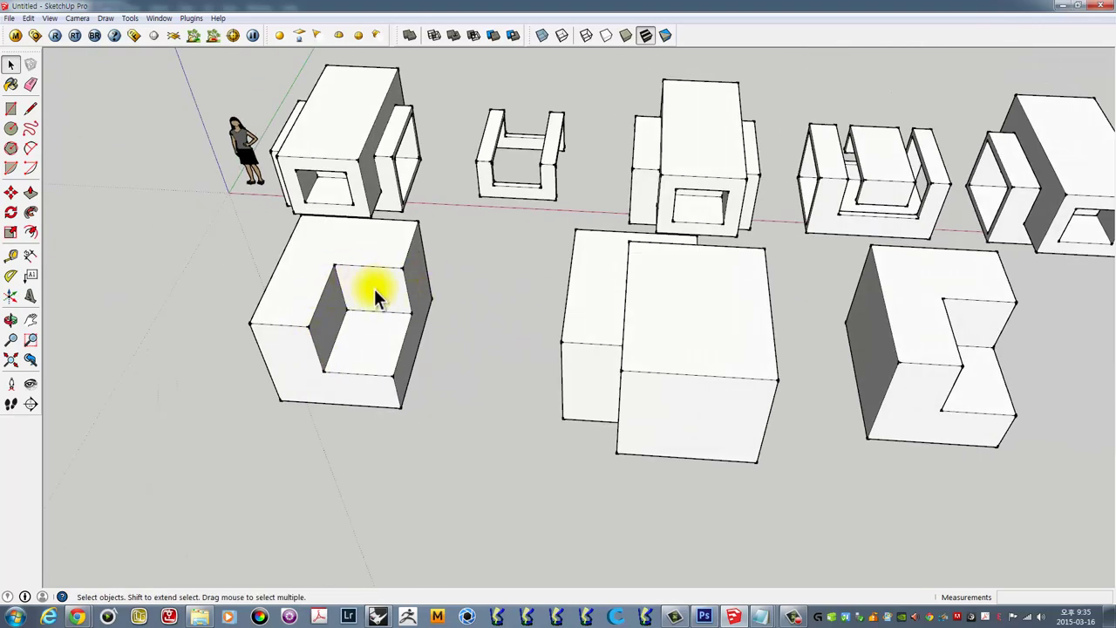
pyautogui.scroll(3, 374, 289)
pyautogui.tripleClick(304, 314)
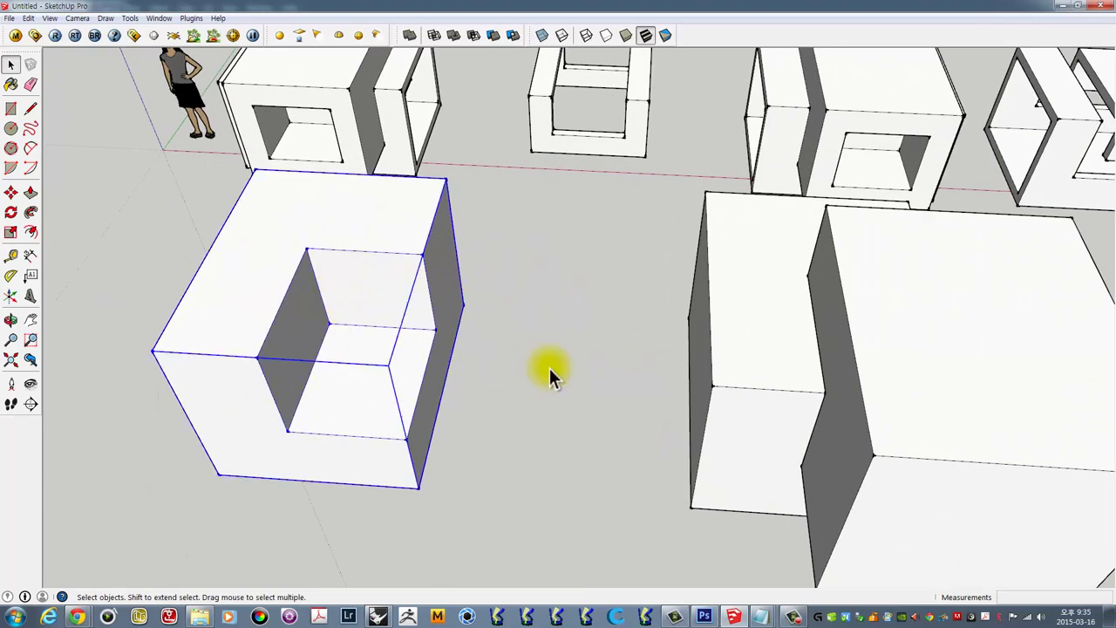
pyautogui.scroll(-3, 549, 368)
pyautogui.moveTo(550, 359); pyautogui.dragTo(560, 303, button='middle')
pyautogui.scroll(-2, 559, 302)
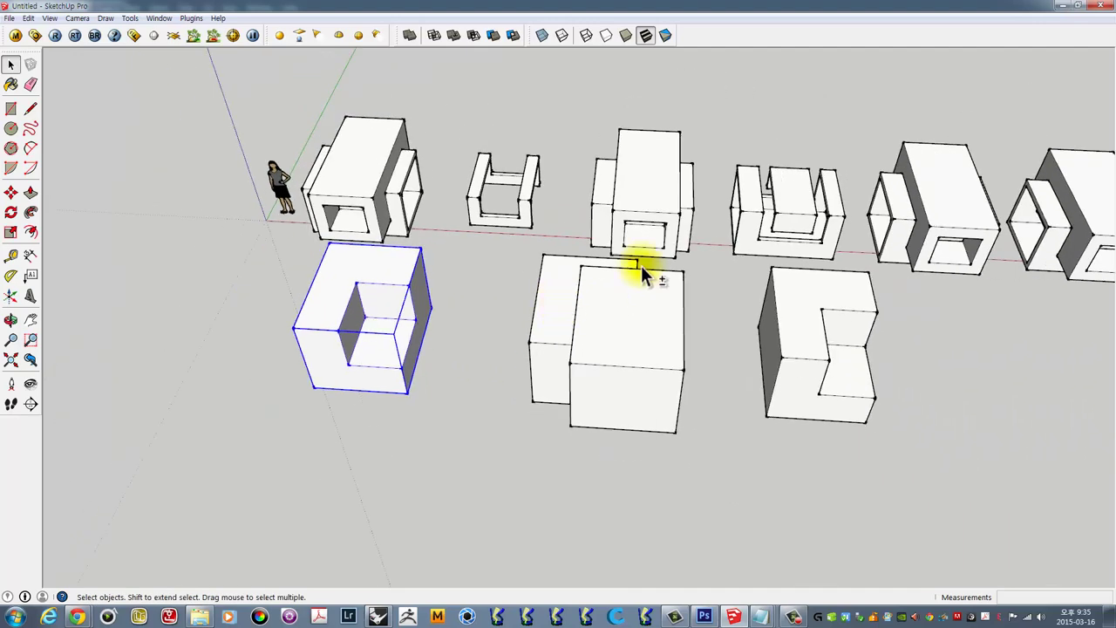
pyautogui.moveTo(641, 265)
pyautogui.mouseDown(button='middle')
pyautogui.moveTo(434, 340)
pyautogui.moveTo(241, 225)
pyautogui.mouseUp(button='middle')
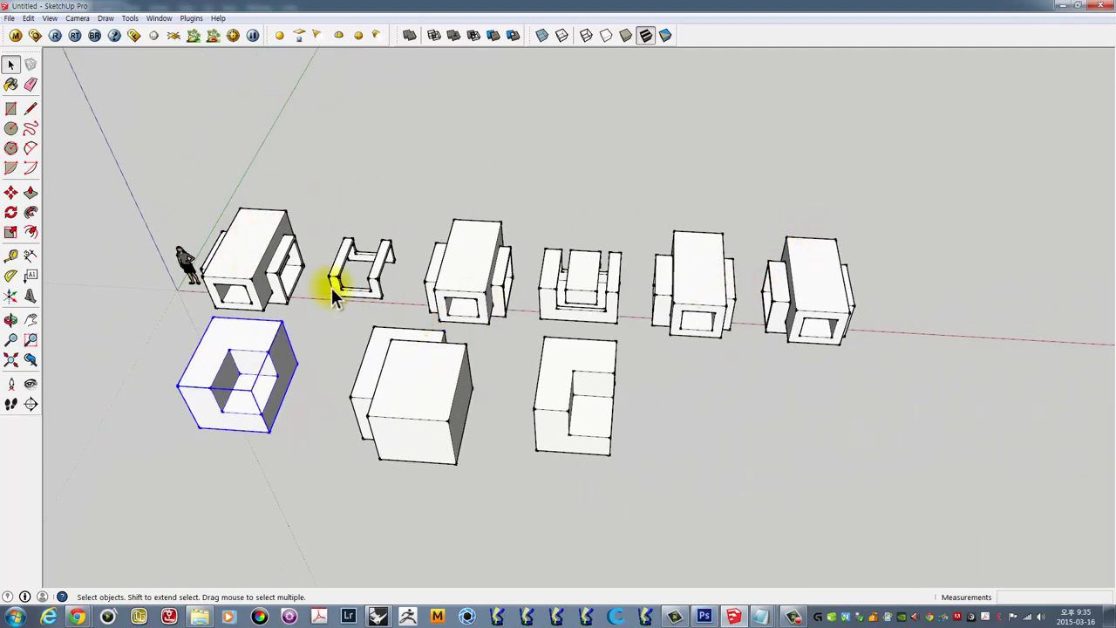
pyautogui.scroll(1, 392, 294)
pyautogui.scroll(2, 381, 324)
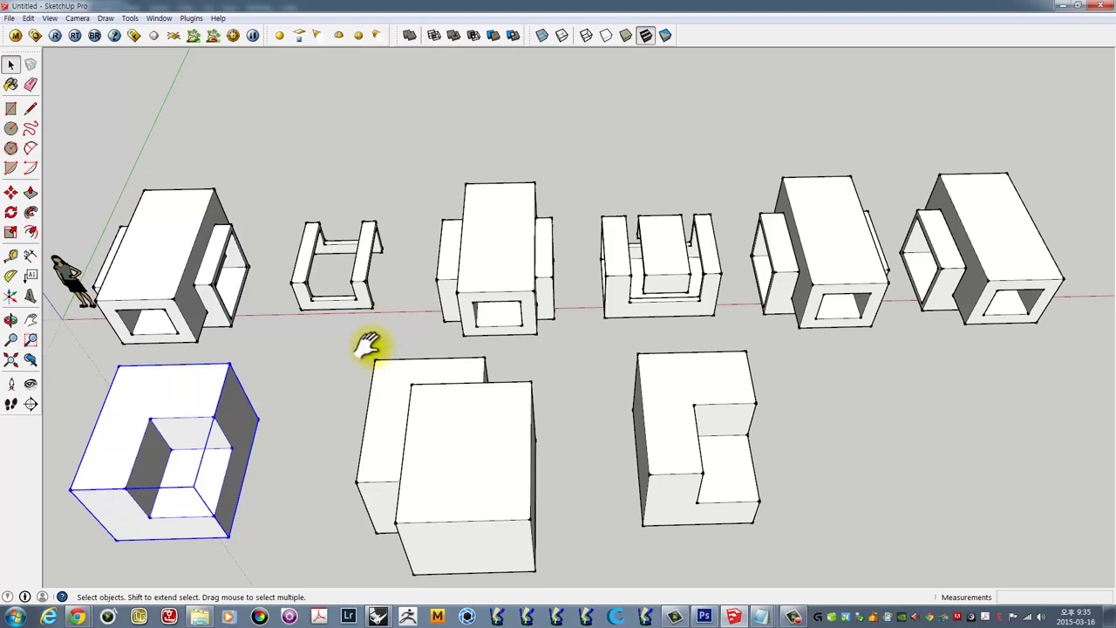
pyautogui.moveTo(366, 344)
pyautogui.keyDown('shift'); pyautogui.mouseDown(button='middle')
pyautogui.moveTo(431, 295)
pyautogui.moveTo(523, 339)
pyautogui.moveTo(595, 302)
pyautogui.mouseUp(button='middle'); pyautogui.keyUp('shift')
pyautogui.scroll(-1, 427, 301)
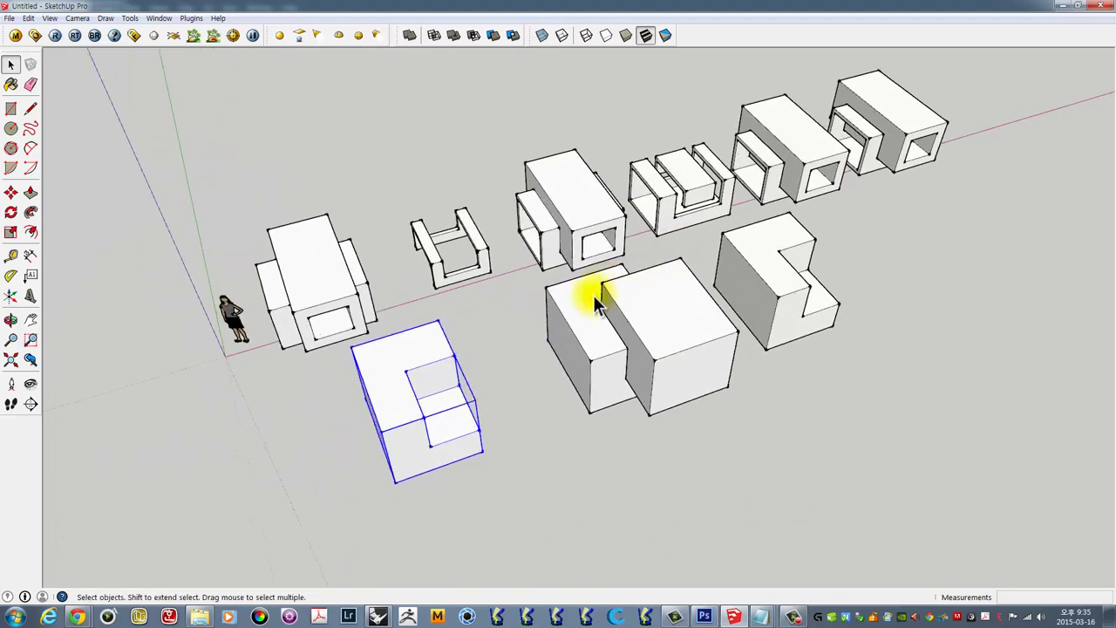
pyautogui.scroll(1, 595, 302)
pyautogui.scroll(2, 578, 304)
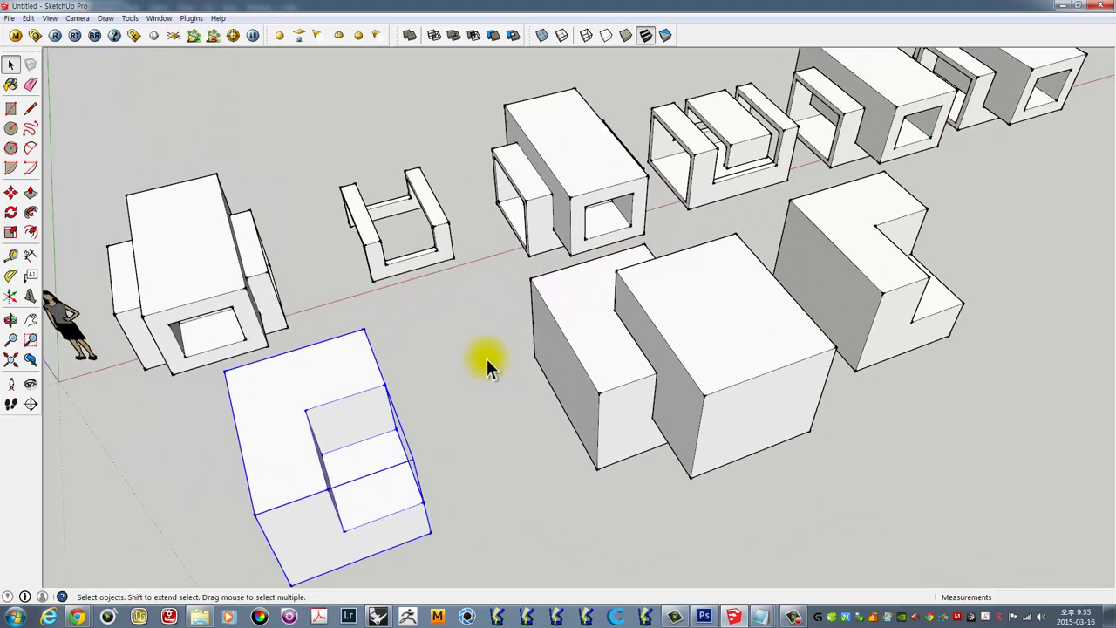
pyautogui.moveTo(486, 358)
pyautogui.mouseDown(button='middle')
pyautogui.moveTo(498, 331)
pyautogui.moveTo(567, 274)
pyautogui.moveTo(522, 297)
pyautogui.moveTo(523, 279)
pyautogui.moveTo(535, 282)
pyautogui.mouseUp(button='middle')
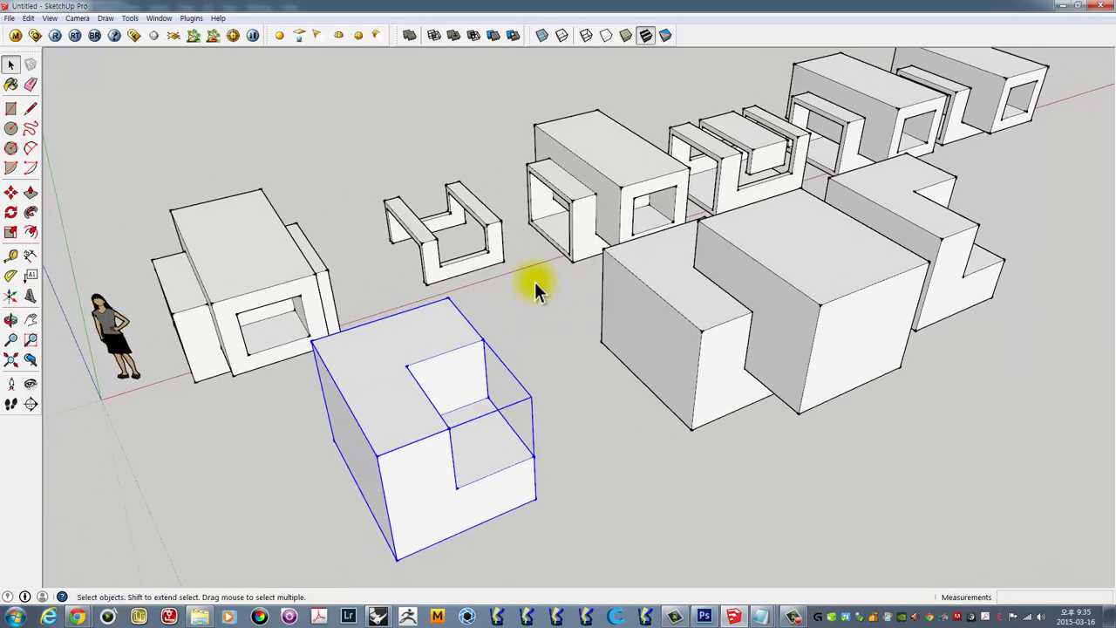
pyautogui.scroll(-1, 536, 278)
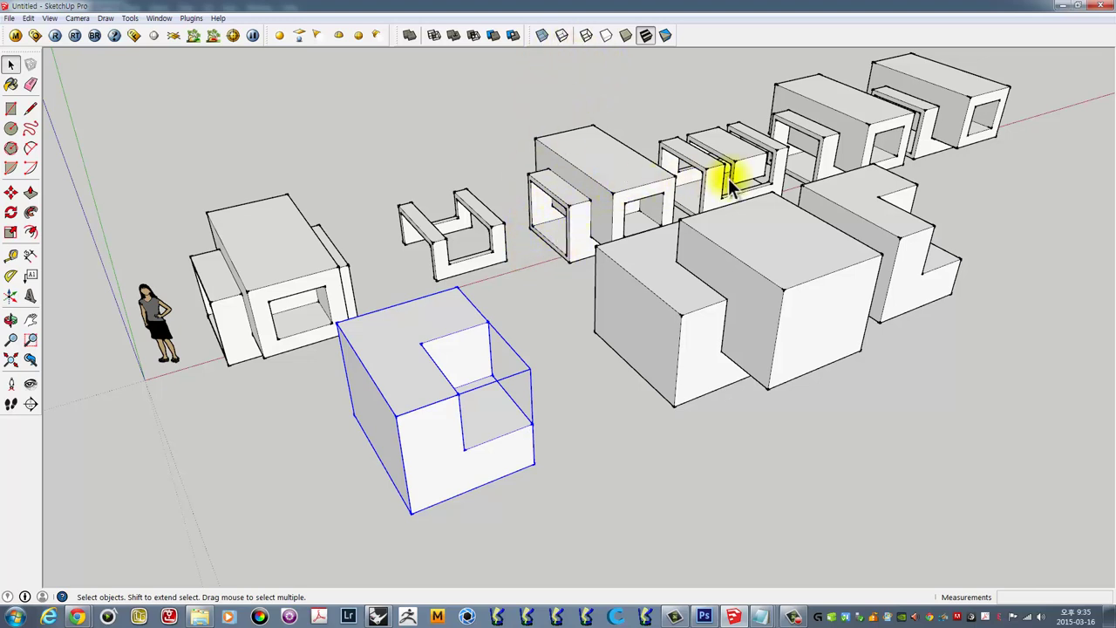
pyautogui.moveTo(732, 178)
pyautogui.mouseDown(button='middle')
pyautogui.moveTo(715, 196)
pyautogui.moveTo(678, 187)
pyautogui.mouseUp(button='middle')
pyautogui.scroll(-2, 678, 205)
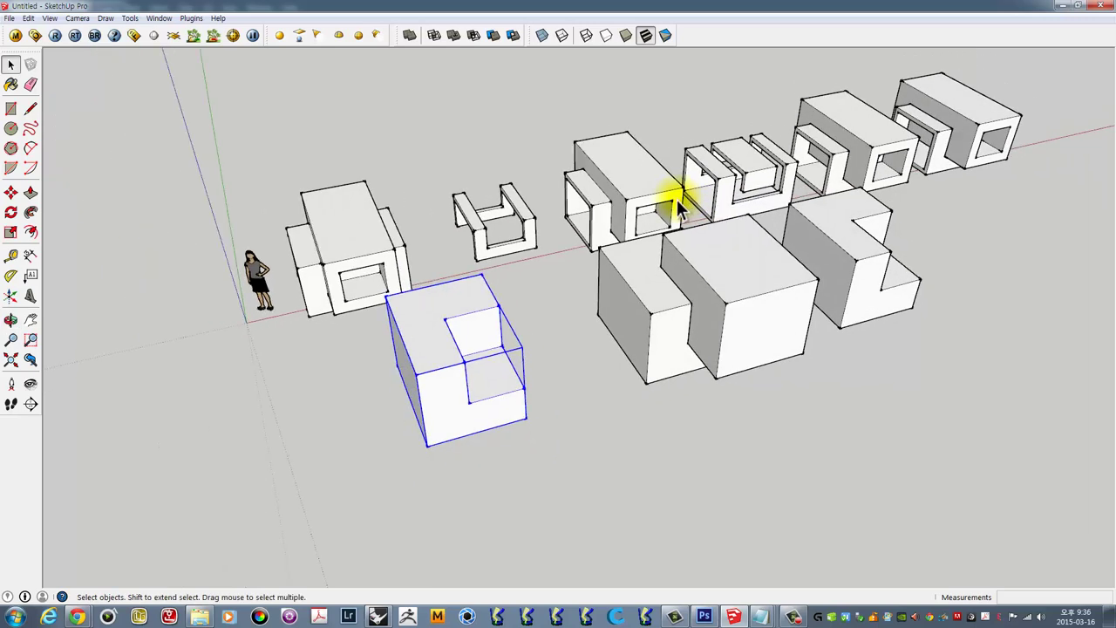
# - Draw a rectangle on the empty ground in front of the blocks
pyautogui.click(10, 109)
pyautogui.scroll(-2, 335, 188)
pyautogui.moveTo(557, 391); pyautogui.dragTo(438, 416, button='middle')
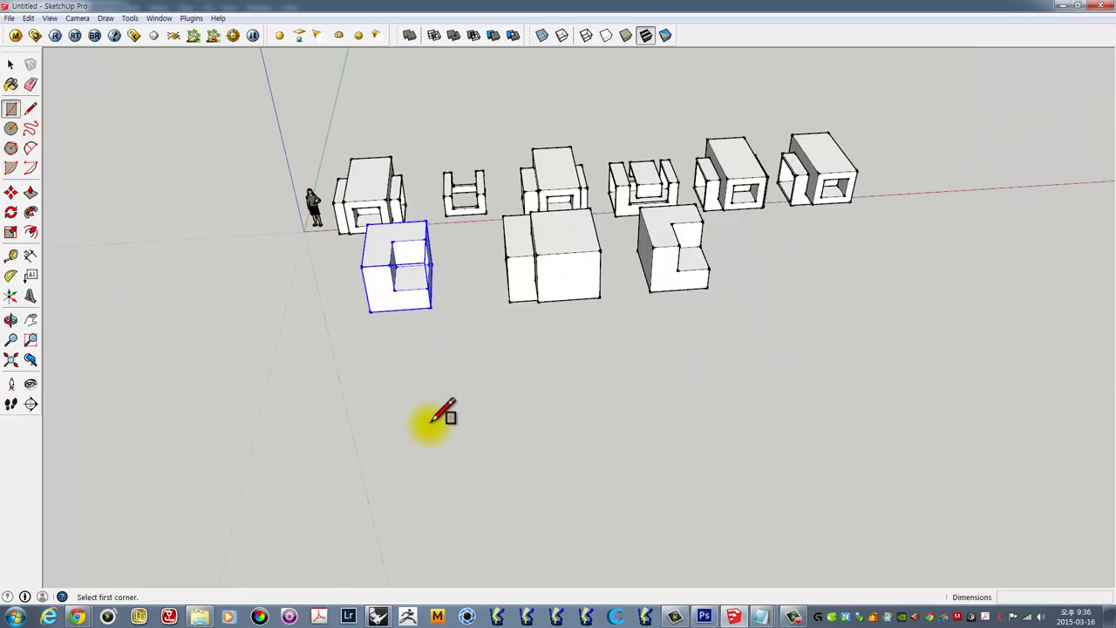
pyautogui.click(381, 385)
pyautogui.click(635, 515)
pyautogui.moveTo(531, 448); pyautogui.dragTo(660, 386, button='middle')
# - Reverse the rectangle's face so the white side shows, and make it a group
pyautogui.press('space')
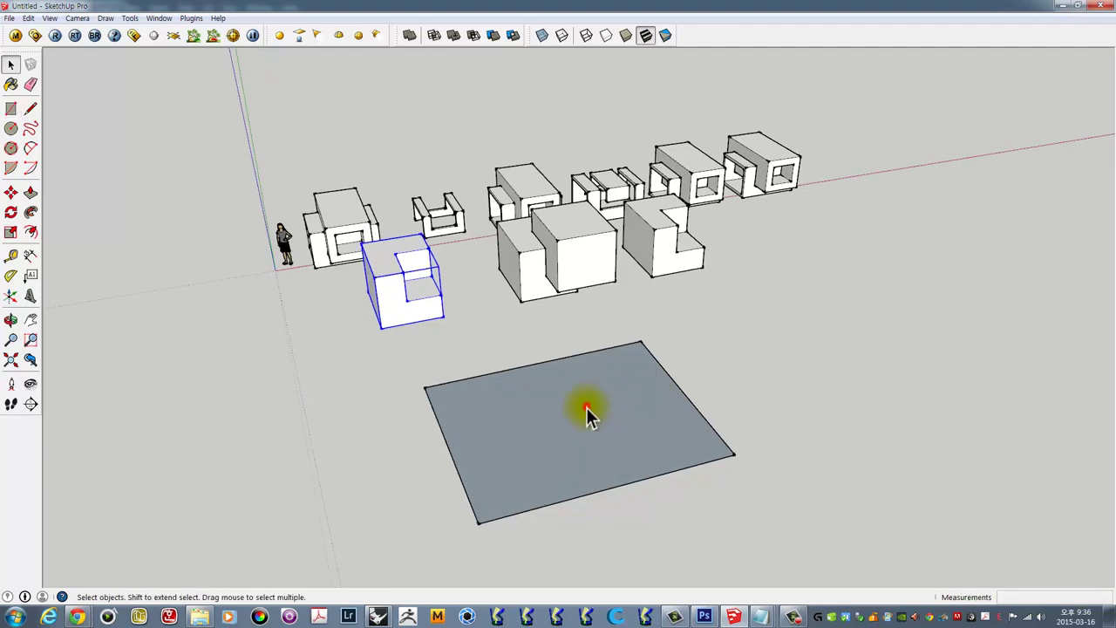
pyautogui.doubleClick(586, 407)
pyautogui.rightClick(586, 381)
pyautogui.click(522, 397)
pyautogui.rightClick(524, 398)
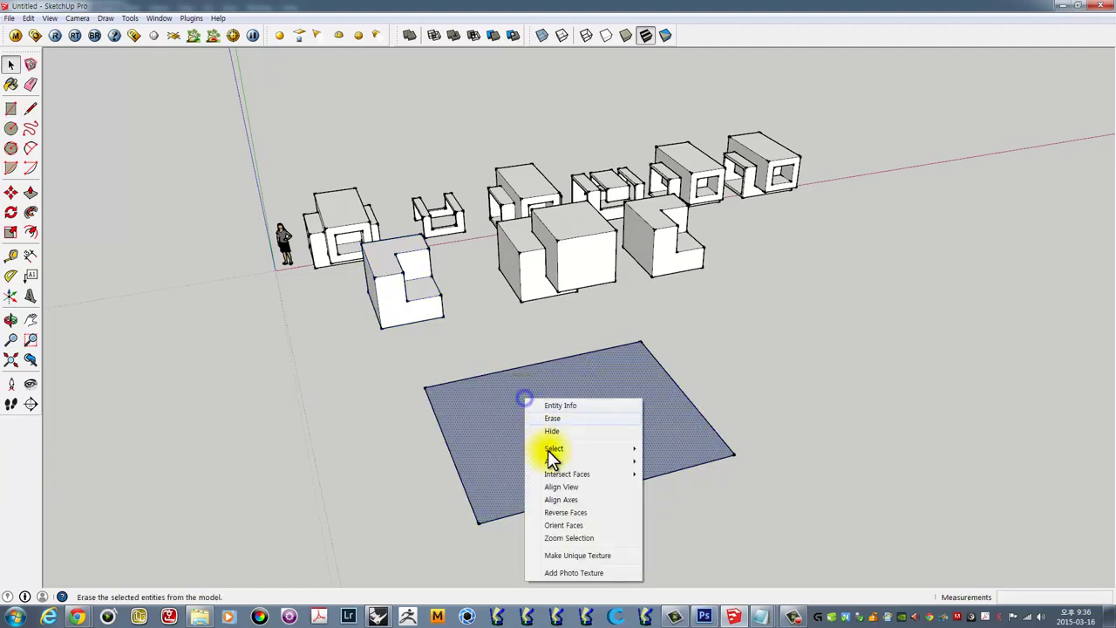
pyautogui.click(569, 511)
pyautogui.moveTo(582, 458)
pyautogui.mouseDown(button='middle')
pyautogui.moveTo(506, 413)
pyautogui.moveTo(538, 348)
pyautogui.moveTo(523, 361)
pyautogui.moveTo(598, 331)
pyautogui.moveTo(619, 336)
pyautogui.moveTo(580, 403)
pyautogui.moveTo(594, 387)
pyautogui.moveTo(615, 406)
pyautogui.moveTo(654, 329)
pyautogui.moveTo(575, 326)
pyautogui.mouseUp(button='middle')
pyautogui.rightClick(607, 298)
pyautogui.click(658, 402)
# - Copy the grouped rectangle straight up above the original
pyautogui.press('m')
pyautogui.press('ctrl')
pyautogui.click(658, 325)
pyautogui.click(660, 262)
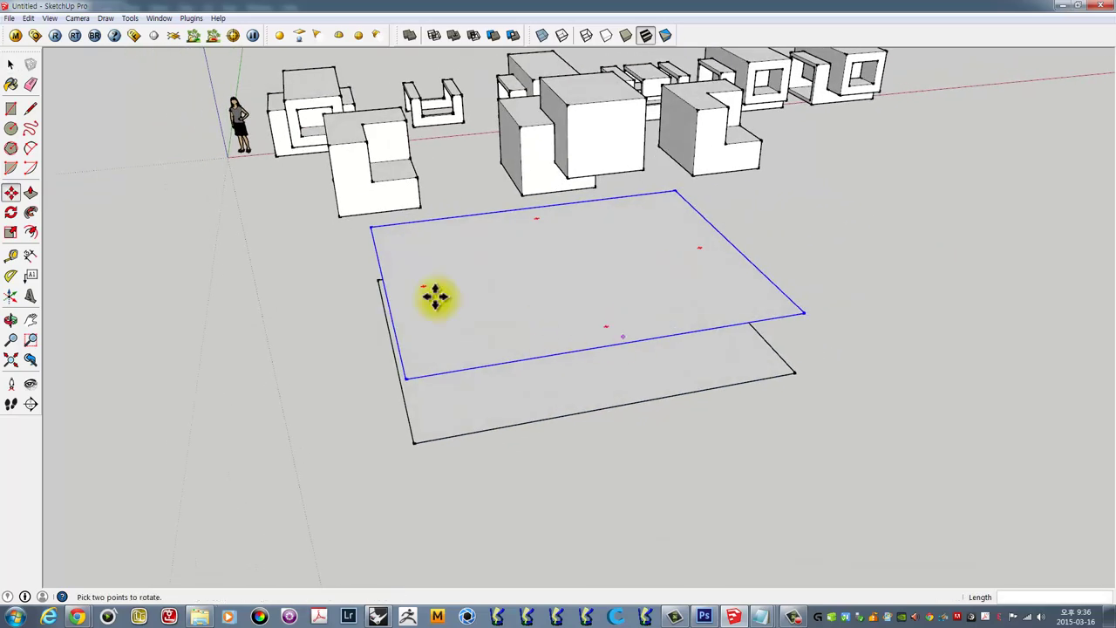
# - Tilt the raised copy by rotating it about its corner
pyautogui.click(10, 212)
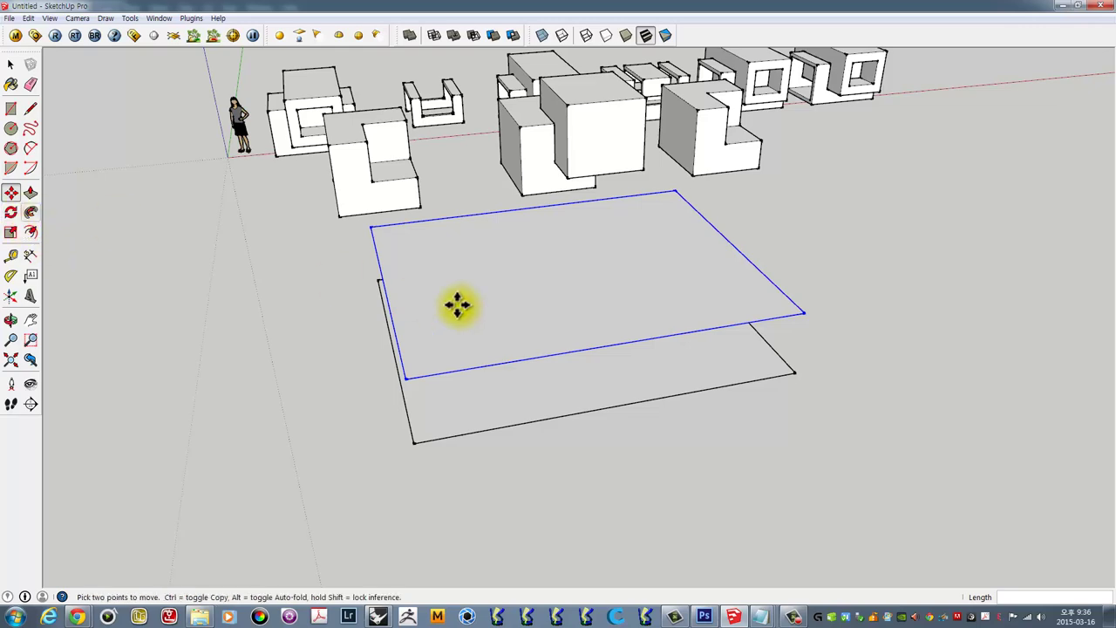
pyautogui.click(802, 312)
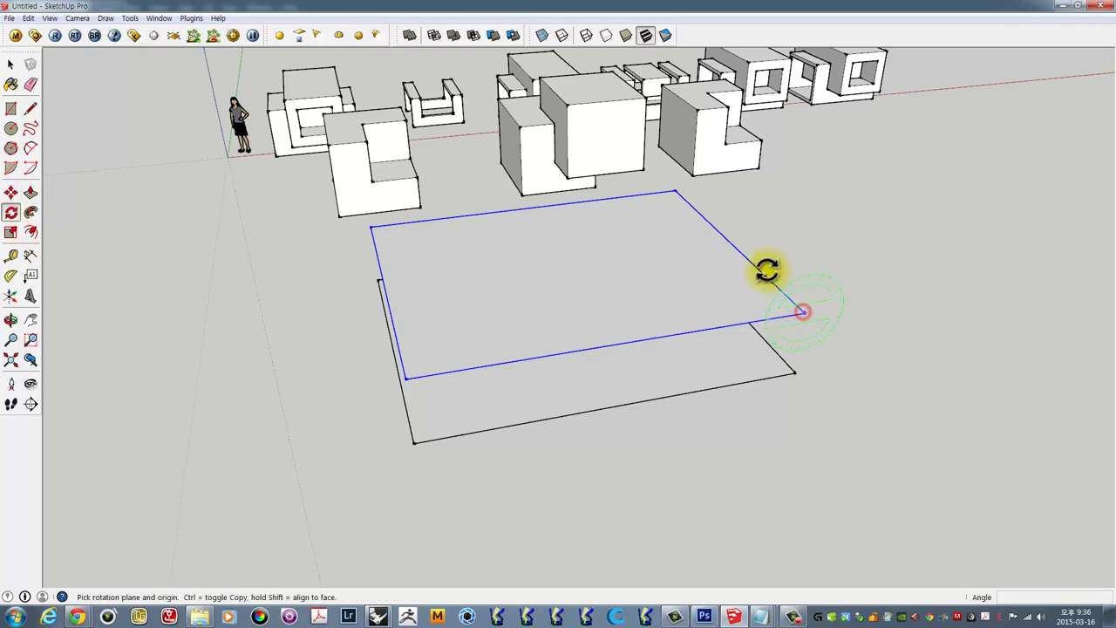
pyautogui.click(631, 336)
pyautogui.click(677, 294)
pyautogui.moveTo(802, 324)
pyautogui.mouseDown(button='middle')
pyautogui.moveTo(941, 374)
pyautogui.moveTo(713, 315)
pyautogui.moveTo(665, 261)
pyautogui.moveTo(549, 232)
pyautogui.mouseUp(button='middle')
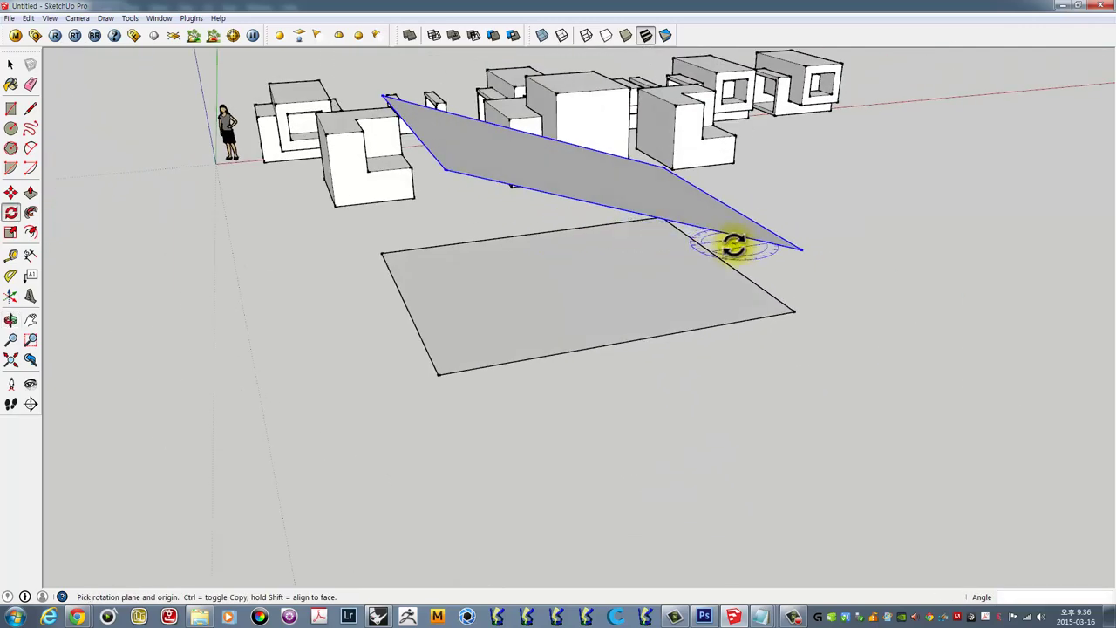
pyautogui.moveTo(685, 242); pyautogui.dragTo(675, 223, button='middle')
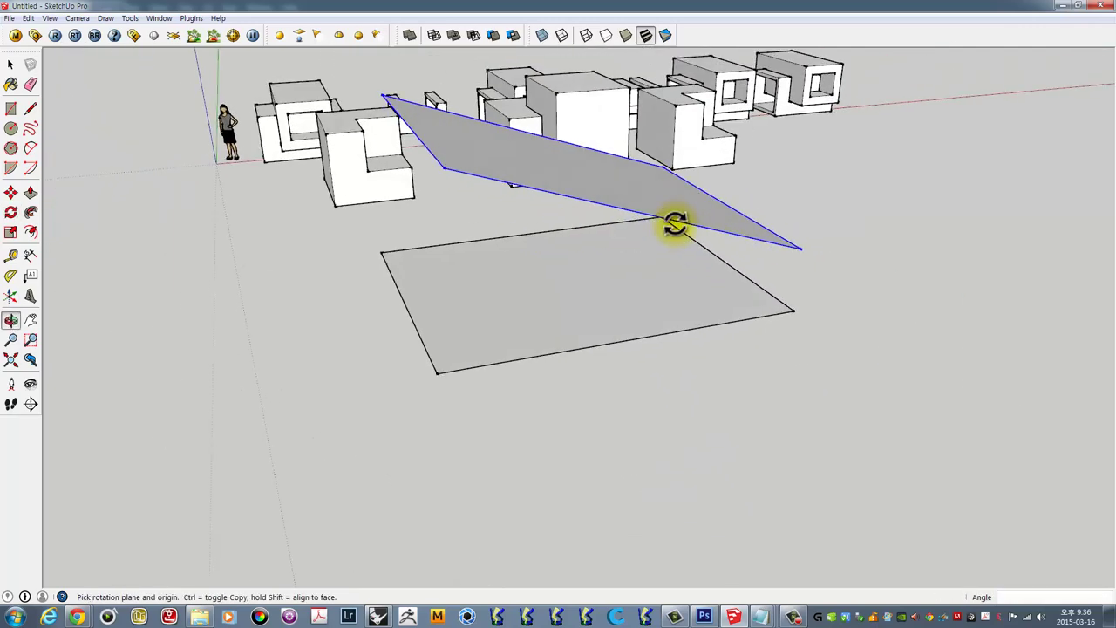
# - Pull one corner of the tilted copy down to crease it into a folded sheet
pyautogui.press('m')
pyautogui.click(798, 252)
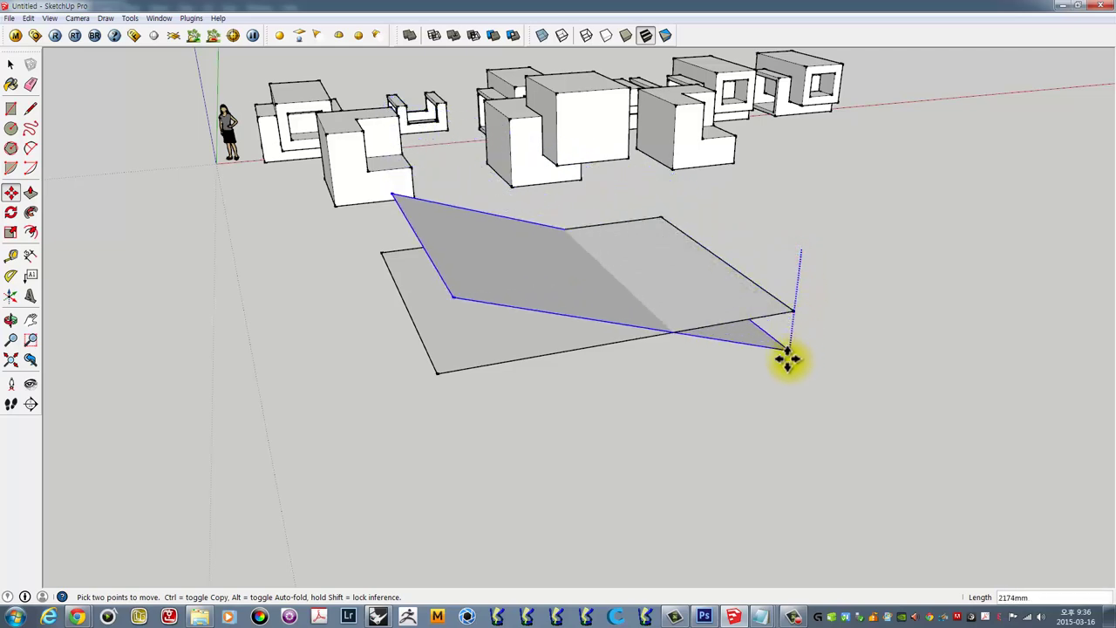
pyautogui.click(788, 364)
pyautogui.moveTo(694, 309)
pyautogui.mouseDown(button='middle')
pyautogui.moveTo(835, 427)
pyautogui.moveTo(590, 378)
pyautogui.mouseUp(button='middle')
pyautogui.press('space')
pyautogui.moveTo(748, 283)
pyautogui.mouseDown(button='middle')
pyautogui.moveTo(647, 293)
pyautogui.moveTo(607, 447)
pyautogui.mouseUp(button='middle')
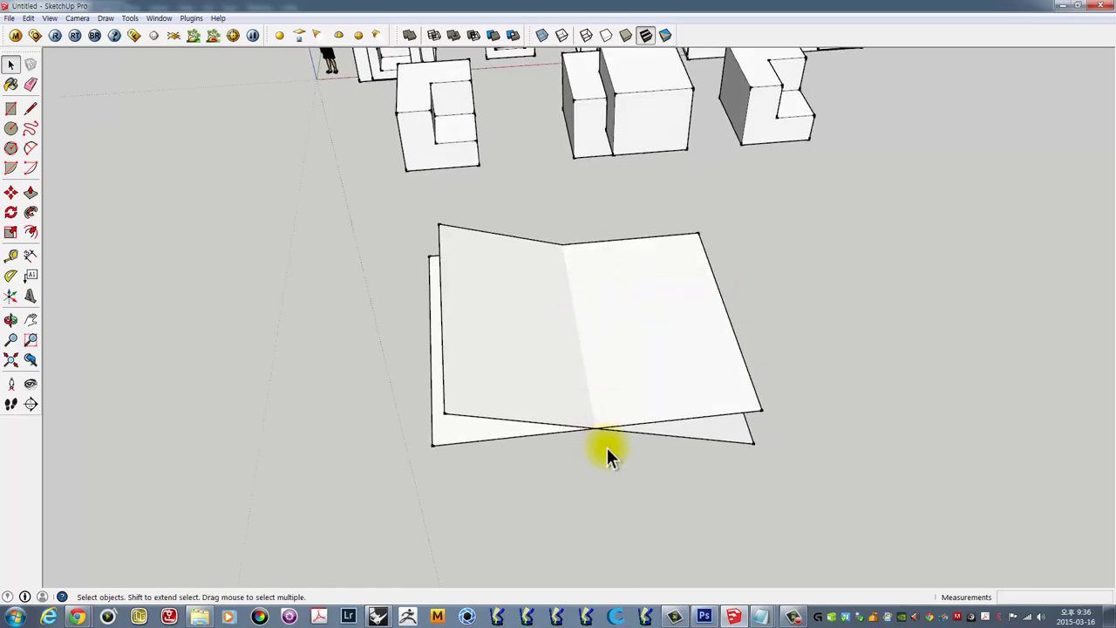
# - Explode the grouped faces into loose geometry
pyautogui.rightClick(581, 330)
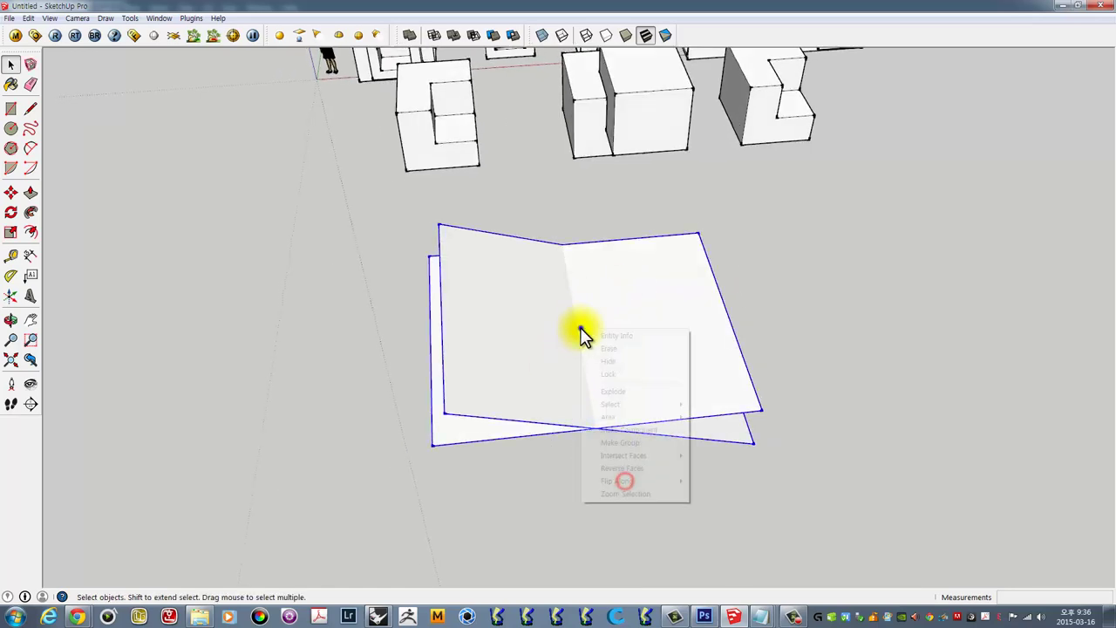
pyautogui.click(617, 394)
pyautogui.moveTo(640, 393)
pyautogui.mouseDown(button='middle')
pyautogui.moveTo(531, 264)
pyautogui.moveTo(694, 258)
pyautogui.moveTo(556, 342)
pyautogui.mouseUp(button='middle')
pyautogui.scroll(2, 556, 338)
pyautogui.moveTo(669, 320)
pyautogui.mouseDown(button='middle')
pyautogui.moveTo(697, 311)
pyautogui.moveTo(615, 273)
pyautogui.moveTo(600, 286)
pyautogui.moveTo(612, 308)
pyautogui.moveTo(492, 343)
pyautogui.mouseUp(button='middle')
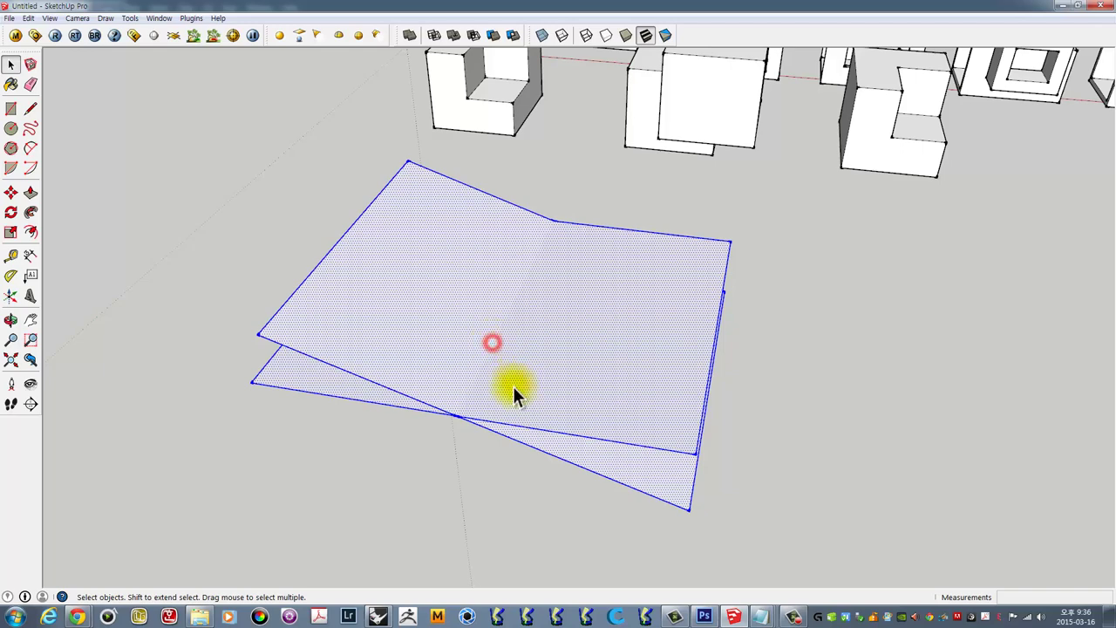
# - Intersect the folded sheet and the ground rectangle with each other
pyautogui.click(619, 334)
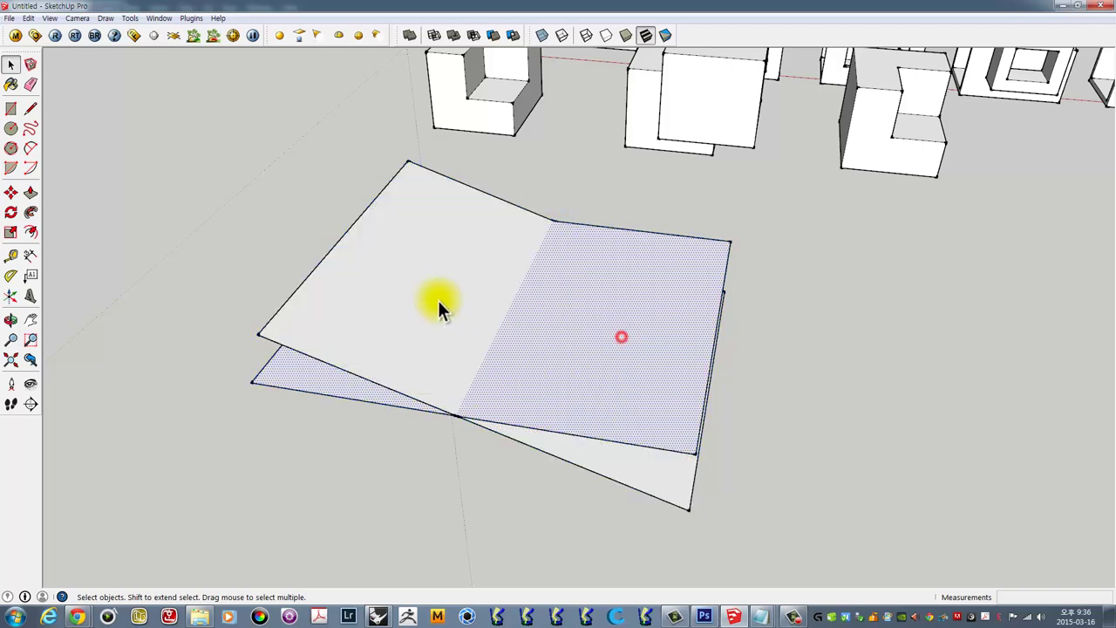
pyautogui.click(436, 299)
pyautogui.moveTo(436, 299); pyautogui.dragTo(547, 310, button='middle')
pyautogui.click(547, 309)
pyautogui.click(547, 309)
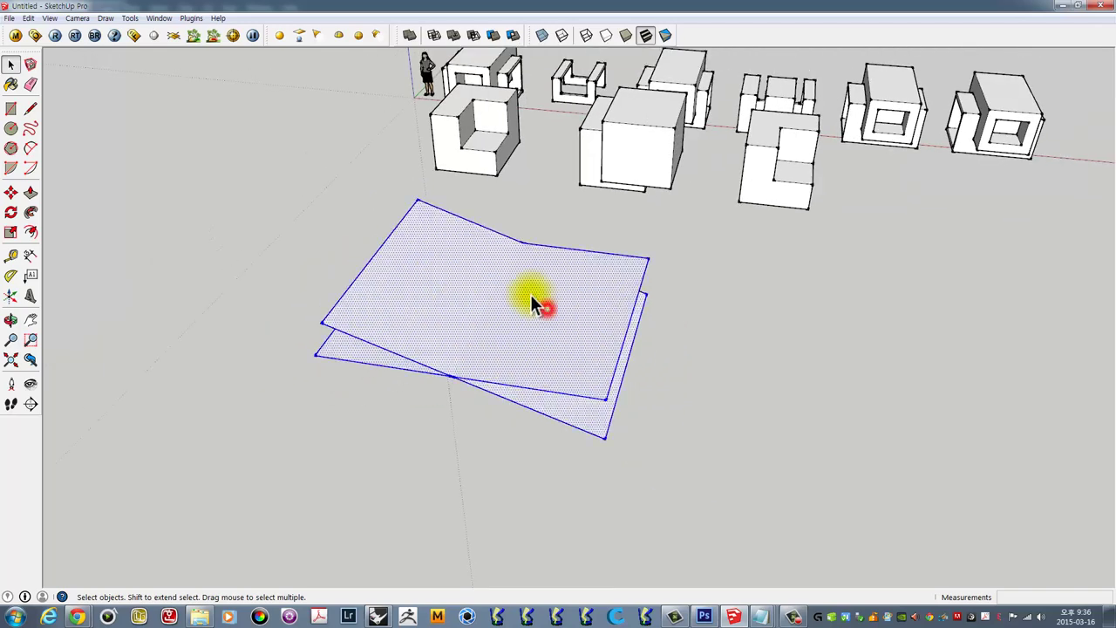
pyautogui.rightClick(503, 270)
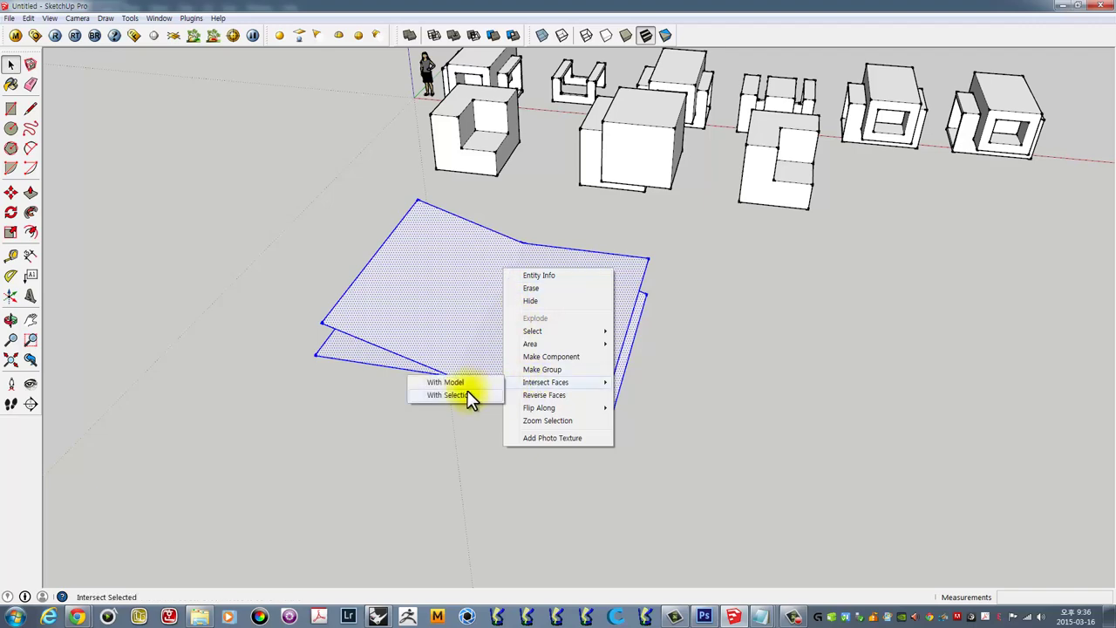
pyautogui.click(460, 394)
pyautogui.moveTo(584, 353); pyautogui.dragTo(692, 361, button='middle')
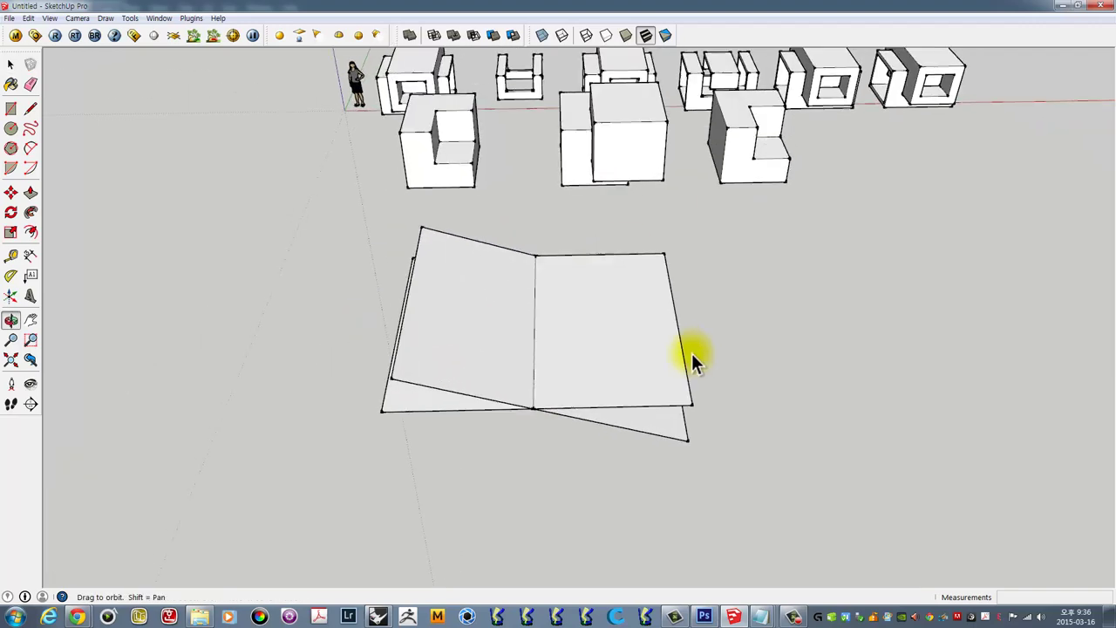
pyautogui.scroll(2, 665, 277)
# - Erase the stray edge above the intersection line and a short leftover edge
pyautogui.press('e')
pyautogui.click(655, 244)
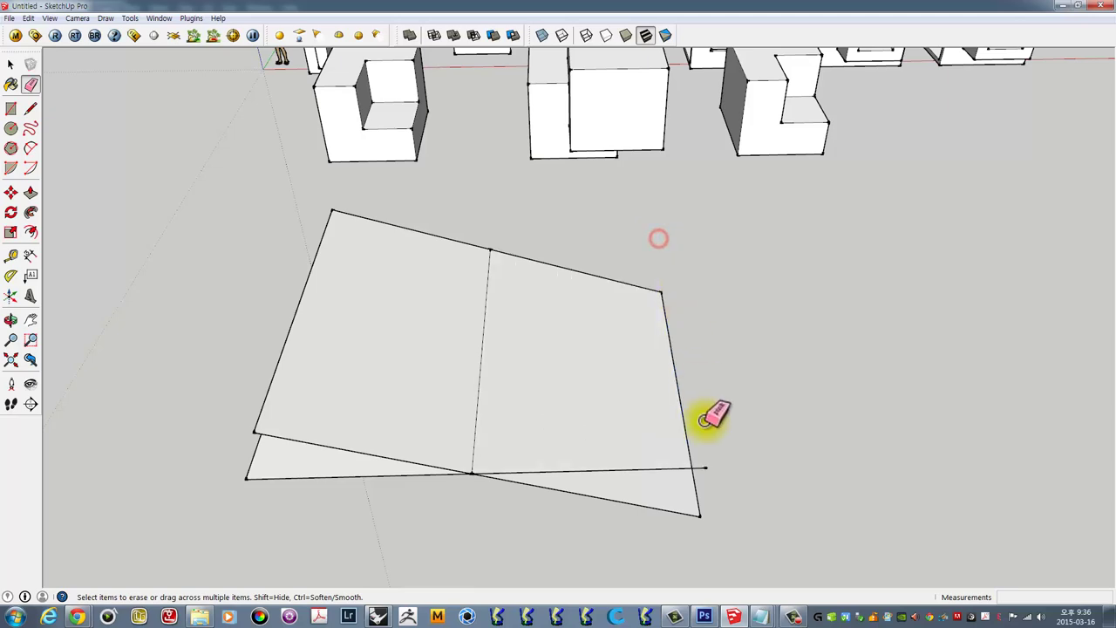
pyautogui.click(705, 469)
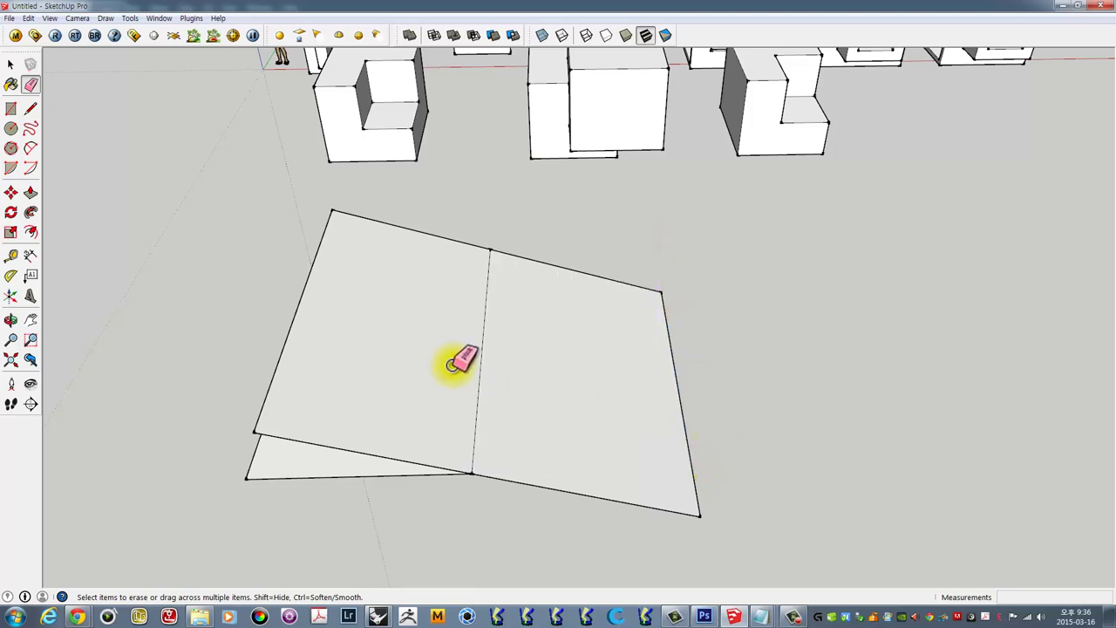
pyautogui.moveTo(458, 361)
pyautogui.mouseDown(button='middle')
pyautogui.moveTo(668, 284)
pyautogui.moveTo(647, 237)
pyautogui.moveTo(618, 332)
pyautogui.moveTo(541, 260)
pyautogui.moveTo(680, 244)
pyautogui.moveTo(701, 283)
pyautogui.mouseUp(button='middle')
# - Delete the connected grey sloped faces, then orbit around the remaining white blocks
pyautogui.press('space')
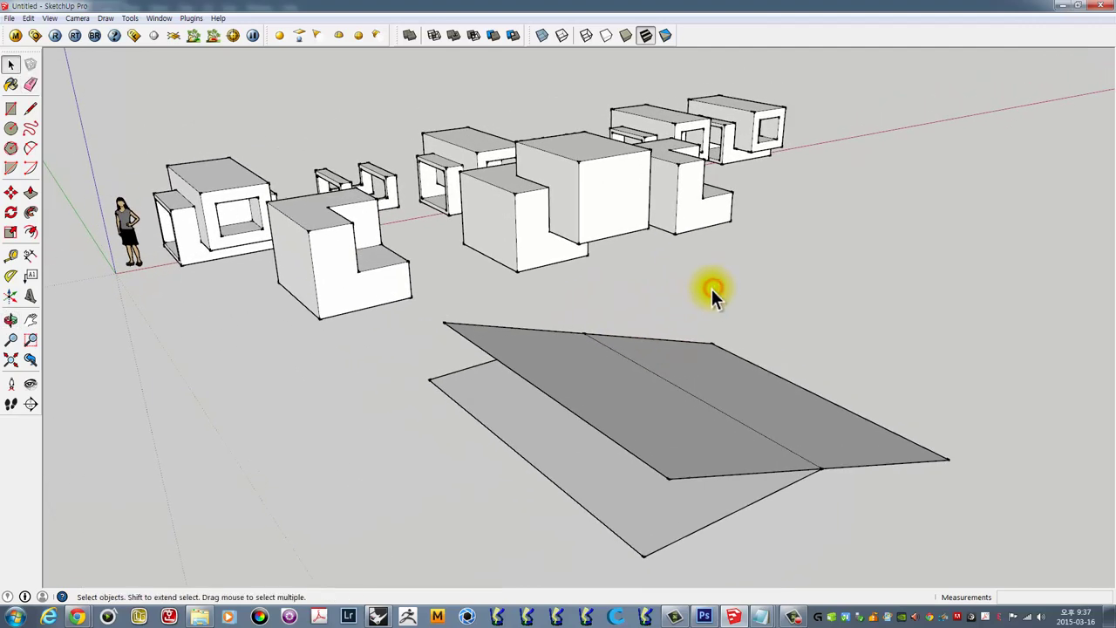
pyautogui.moveTo(649, 326); pyautogui.dragTo(612, 325, button='middle')
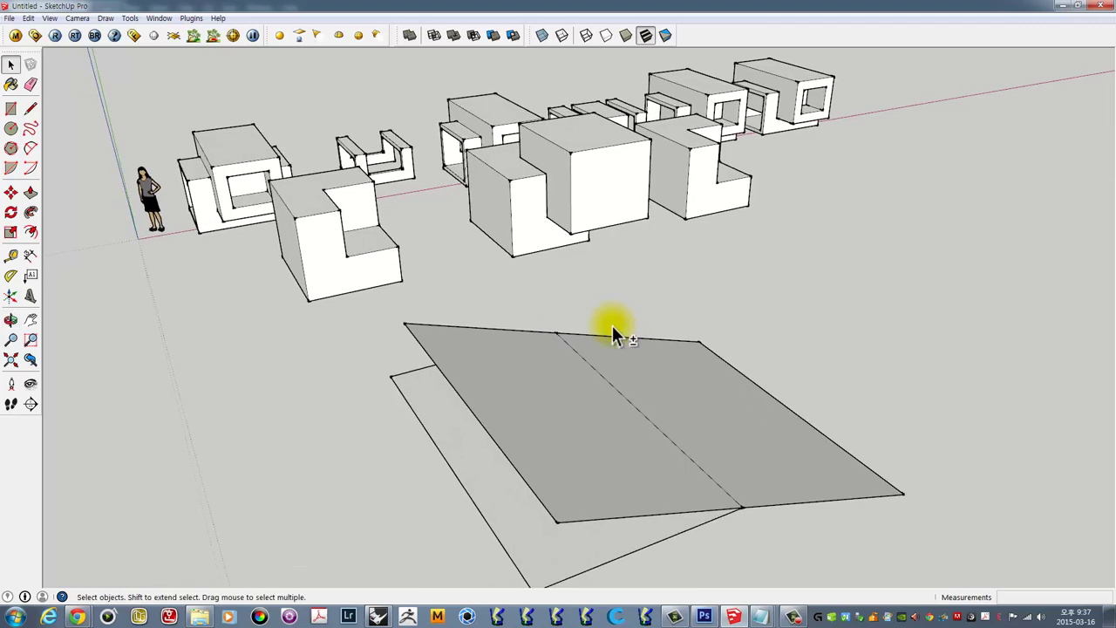
pyautogui.tripleClick(615, 357)
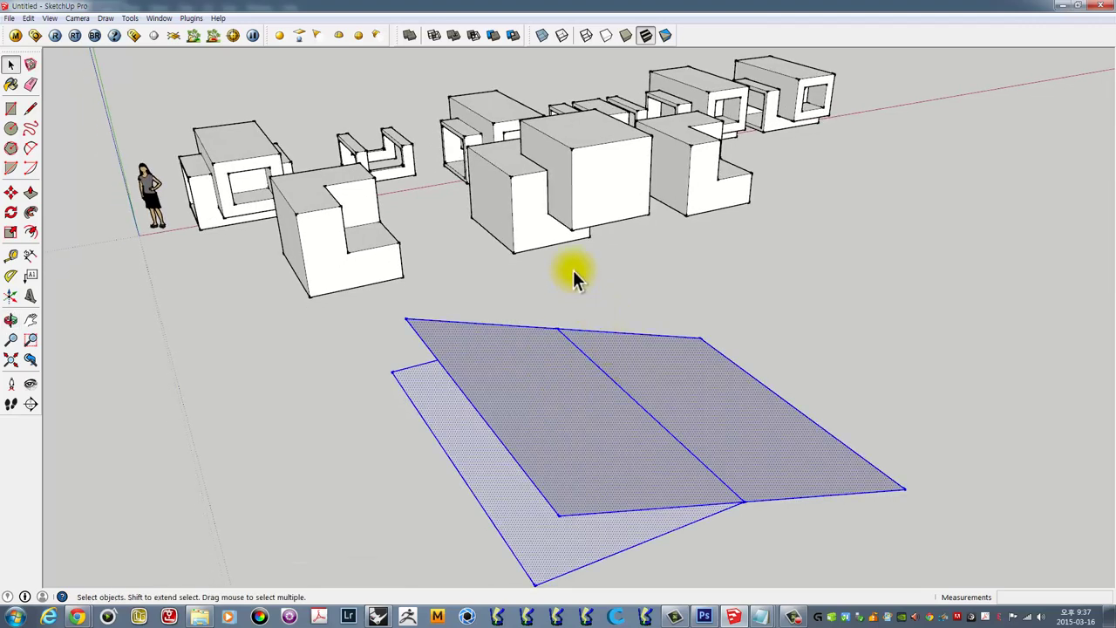
pyautogui.press('Delete')
pyautogui.scroll(3, 569, 331)
pyautogui.scroll(2, 562, 326)
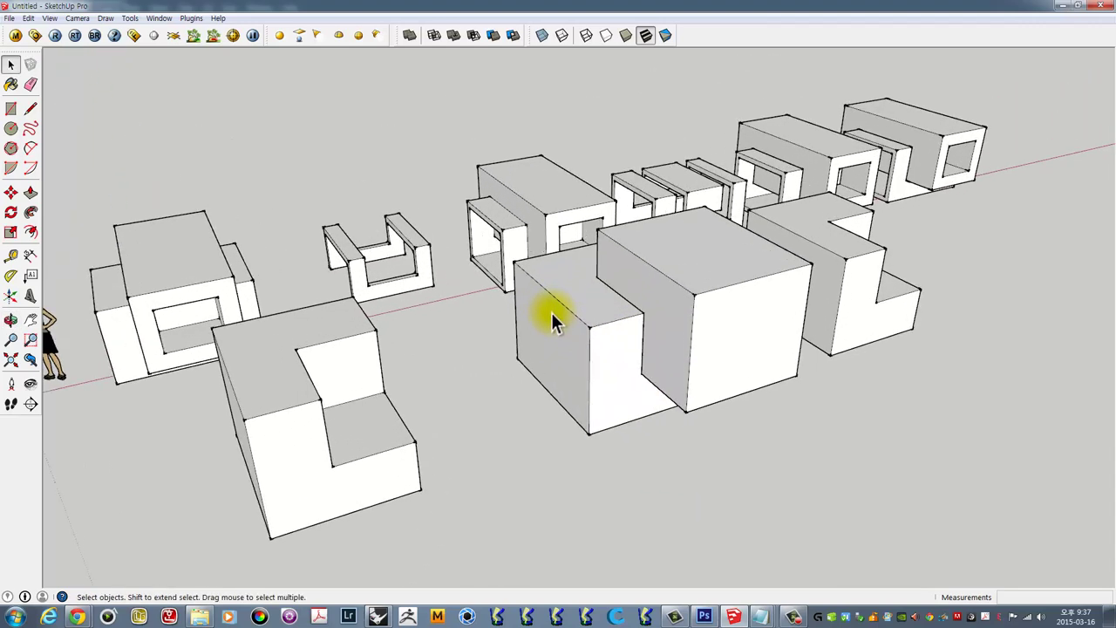
pyautogui.moveTo(515, 275)
pyautogui.mouseDown(button='middle')
pyautogui.moveTo(808, 210)
pyautogui.moveTo(678, 269)
pyautogui.moveTo(587, 287)
pyautogui.moveTo(713, 254)
pyautogui.moveTo(726, 232)
pyautogui.moveTo(672, 241)
pyautogui.moveTo(658, 259)
pyautogui.moveTo(655, 244)
pyautogui.moveTo(674, 224)
pyautogui.moveTo(702, 219)
pyautogui.mouseUp(button='middle')
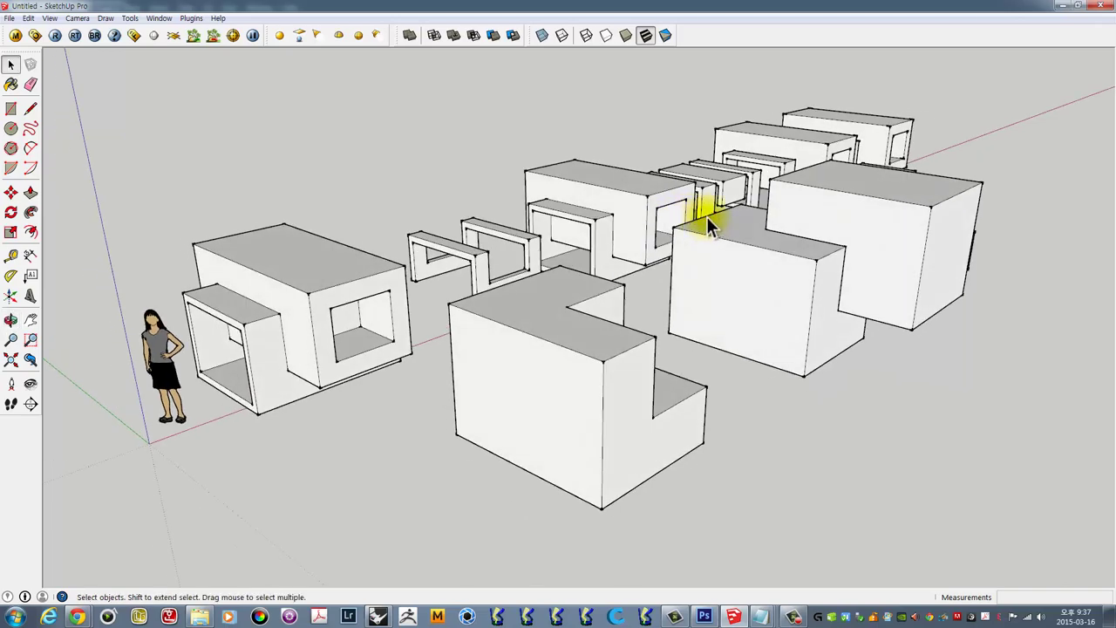
pyautogui.moveTo(772, 204)
pyautogui.mouseDown(button='middle')
pyautogui.moveTo(755, 219)
pyautogui.moveTo(536, 274)
pyautogui.moveTo(422, 268)
pyautogui.mouseUp(button='middle')
pyautogui.scroll(-2, 514, 261)
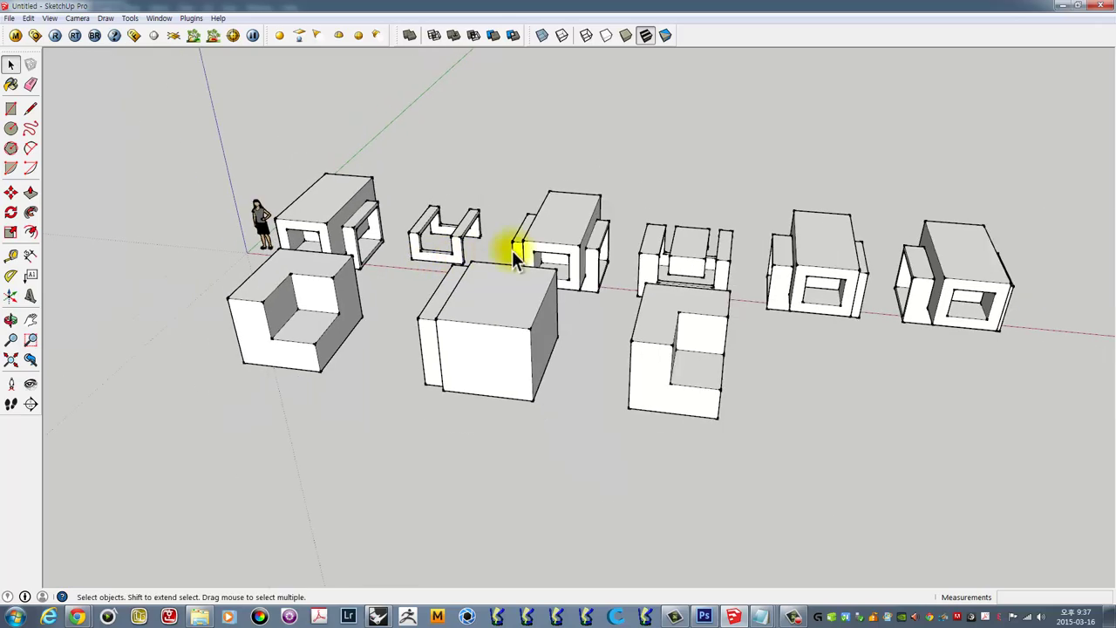
pyautogui.moveTo(514, 257)
pyautogui.mouseDown(button='middle')
pyautogui.moveTo(461, 240)
pyautogui.moveTo(673, 272)
pyautogui.moveTo(884, 236)
pyautogui.moveTo(653, 241)
pyautogui.moveTo(623, 262)
pyautogui.mouseUp(button='middle')
pyautogui.scroll(3, 623, 261)
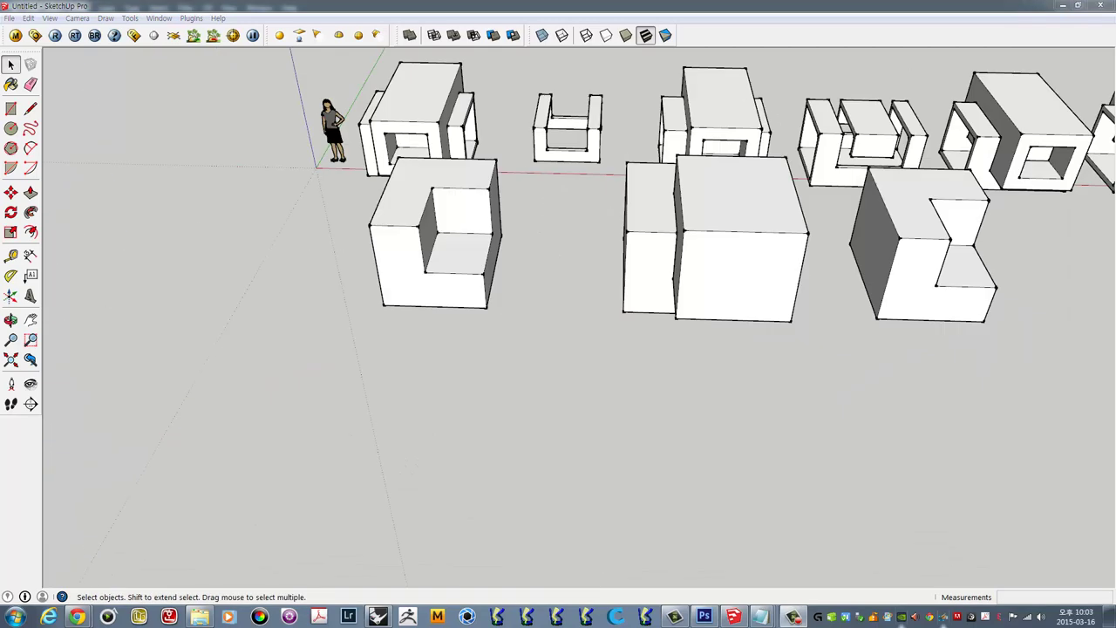
# - Draw a rectangle on the open ground and push it up 2527mm into a tall box
pyautogui.moveTo(800, 412)
pyautogui.mouseDown(button='middle')
pyautogui.moveTo(605, 404)
pyautogui.moveTo(643, 344)
pyautogui.moveTo(516, 319)
pyautogui.mouseUp(button='middle')
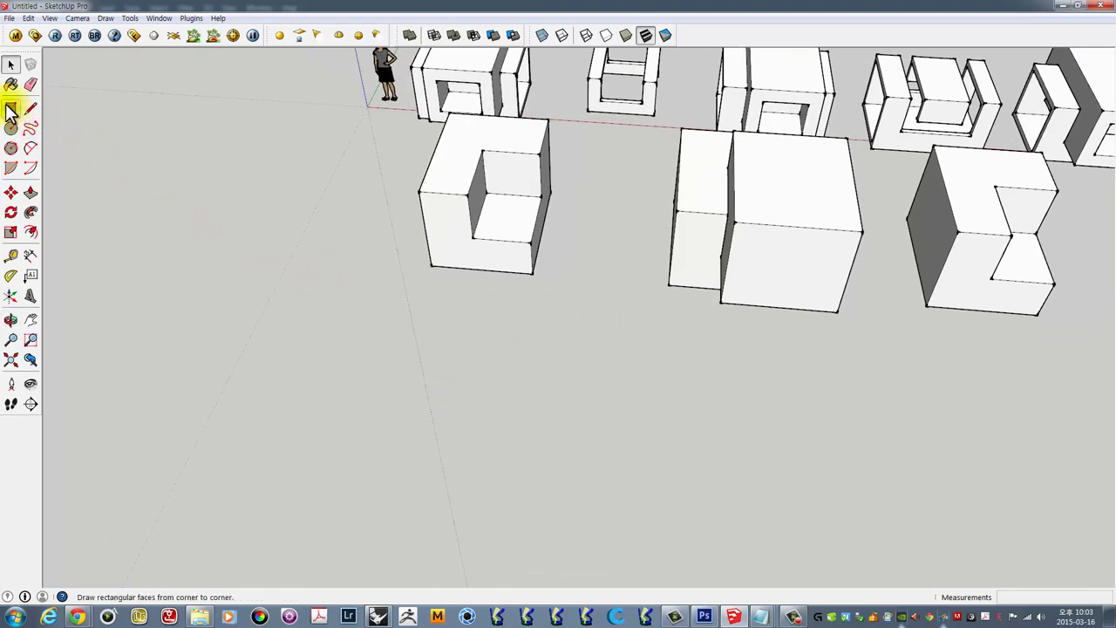
pyautogui.moveTo(300, 340); pyautogui.dragTo(527, 348, button='middle')
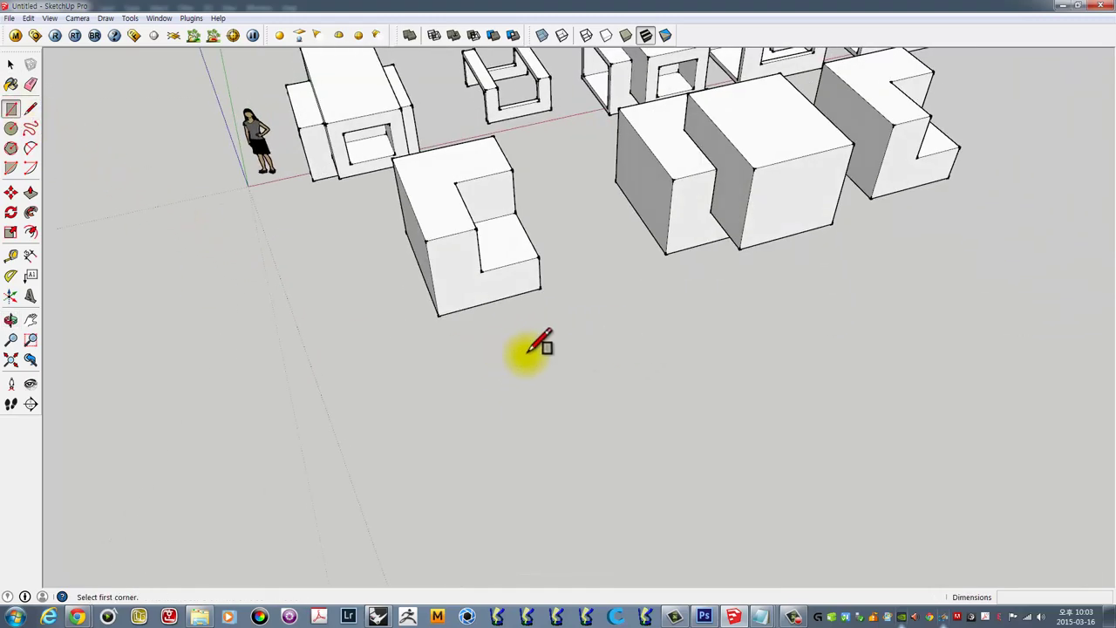
pyautogui.moveTo(600, 360); pyautogui.dragTo(445, 347, button='middle')
pyautogui.click(414, 341)
pyautogui.click(663, 493)
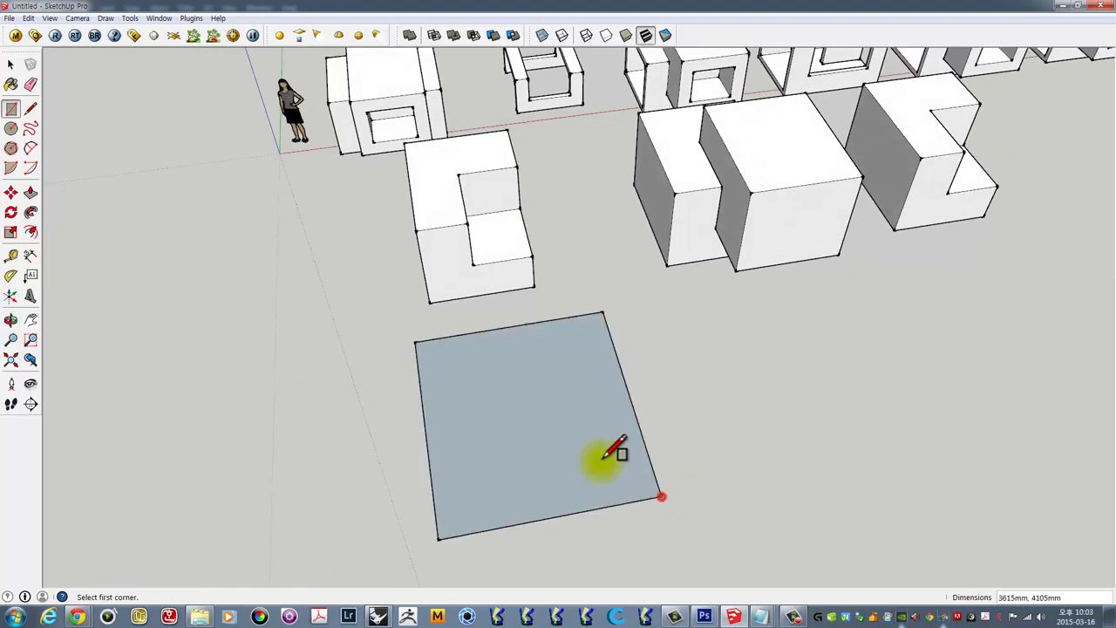
pyautogui.moveTo(599, 457)
pyautogui.mouseDown(button='middle')
pyautogui.moveTo(684, 428)
pyautogui.moveTo(715, 443)
pyautogui.mouseUp(button='middle')
pyautogui.press('p')
pyautogui.moveTo(715, 442); pyautogui.dragTo(708, 344)
pyautogui.moveTo(707, 345)
pyautogui.mouseDown(button='middle')
pyautogui.moveTo(710, 331)
pyautogui.moveTo(410, 413)
pyautogui.mouseUp(button='middle')
# - Select the new box and orbit to inspect its open, hollow end
pyautogui.press('space')
pyautogui.tripleClick(467, 323)
pyautogui.moveTo(468, 324)
pyautogui.mouseDown(button='middle')
pyautogui.moveTo(578, 374)
pyautogui.moveTo(705, 381)
pyautogui.moveTo(697, 401)
pyautogui.mouseUp(button='middle')
pyautogui.click(670, 568)
pyautogui.moveTo(670, 569)
pyautogui.mouseDown(button='middle')
pyautogui.moveTo(655, 438)
pyautogui.moveTo(524, 342)
pyautogui.moveTo(603, 336)
pyautogui.moveTo(649, 305)
pyautogui.moveTo(642, 268)
pyautogui.moveTo(538, 287)
pyautogui.mouseUp(button='middle')
pyautogui.scroll(2, 485, 381)
pyautogui.scroll(-2, 642, 269)
pyautogui.scroll(3, 517, 306)
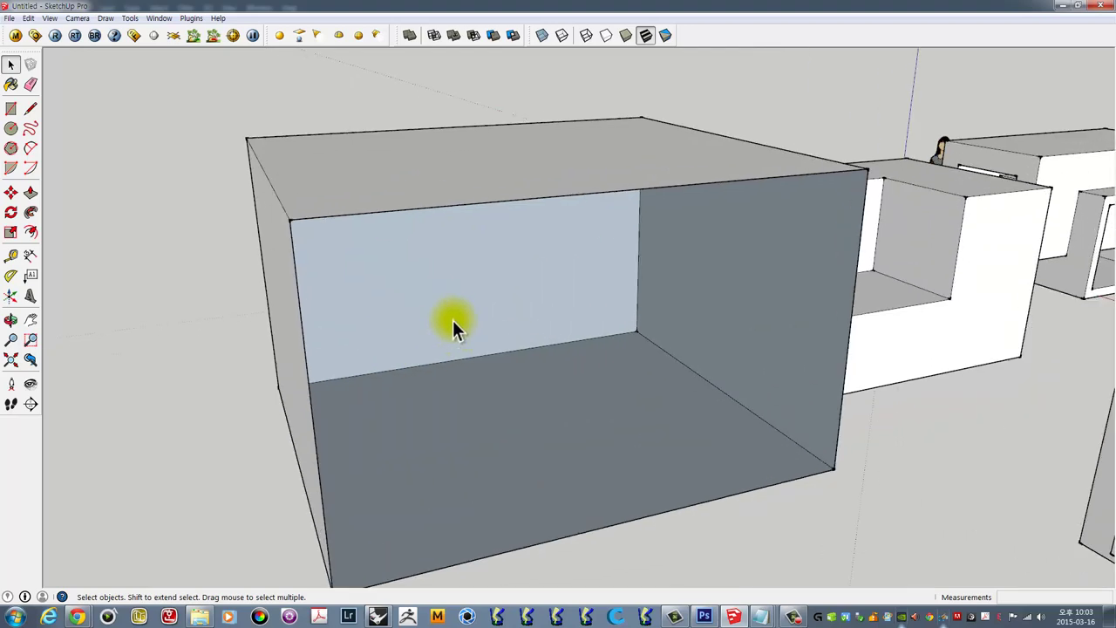
pyautogui.moveTo(453, 324)
pyautogui.mouseDown(button='middle')
pyautogui.moveTo(513, 274)
pyautogui.moveTo(443, 148)
pyautogui.mouseUp(button='middle')
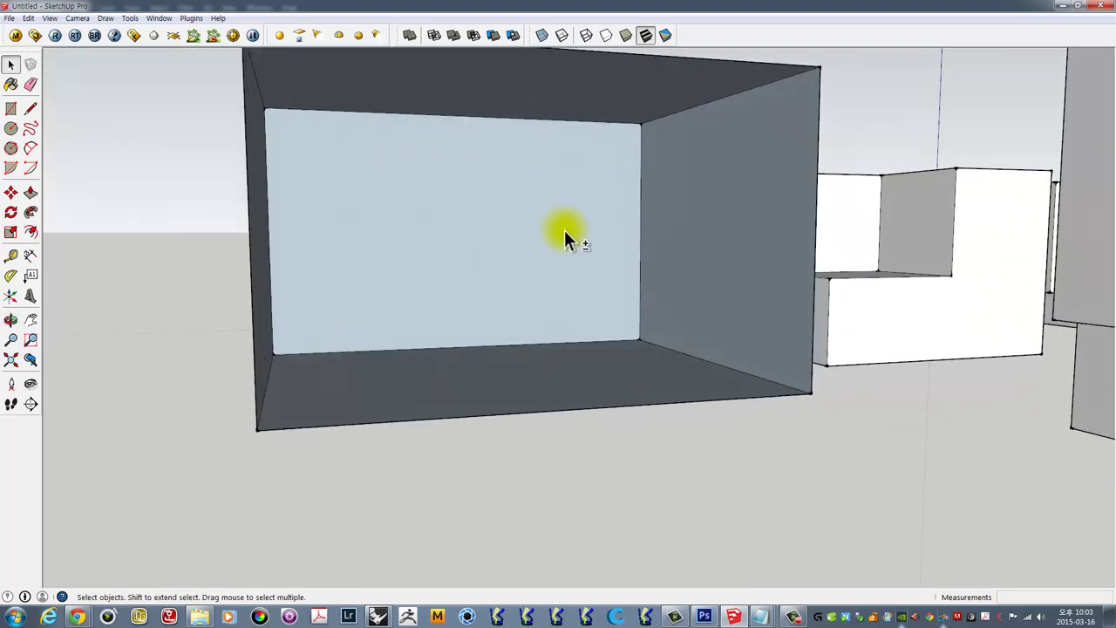
pyautogui.moveTo(568, 238); pyautogui.dragTo(543, 314, button='middle')
pyautogui.moveTo(485, 279)
pyautogui.mouseDown(button='middle')
pyautogui.moveTo(610, 357)
pyautogui.moveTo(531, 207)
pyautogui.moveTo(431, 271)
pyautogui.moveTo(561, 158)
pyautogui.moveTo(773, 157)
pyautogui.moveTo(468, 236)
pyautogui.moveTo(341, 253)
pyautogui.mouseUp(button='middle')
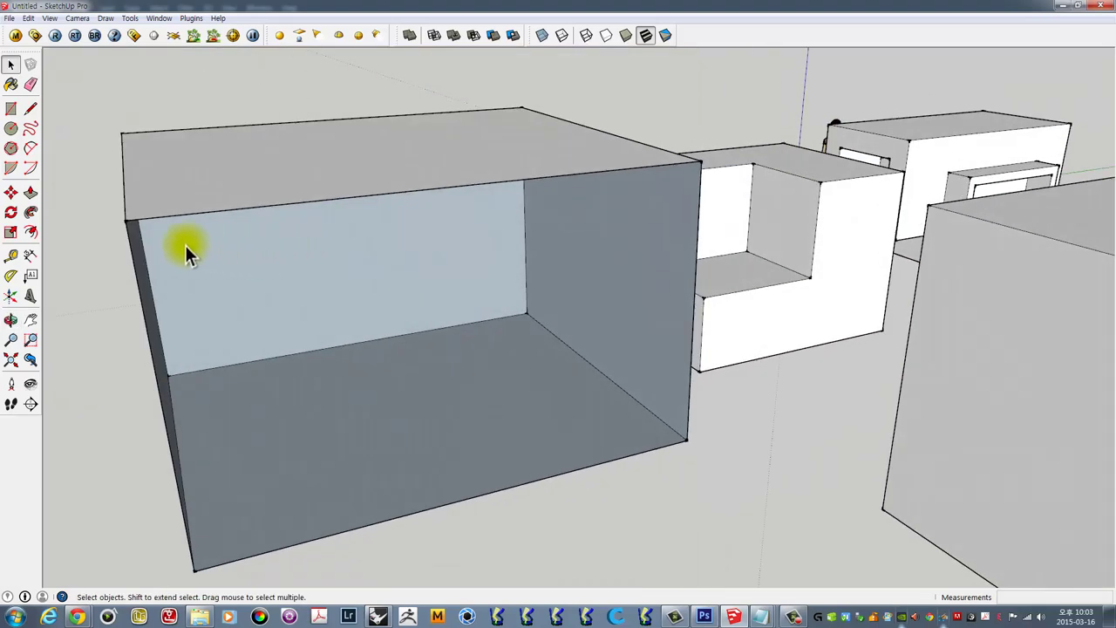
# - Draw an edge across the box's open side and zoom in to check the new face
pyautogui.moveTo(189, 241); pyautogui.dragTo(239, 210, button='middle')
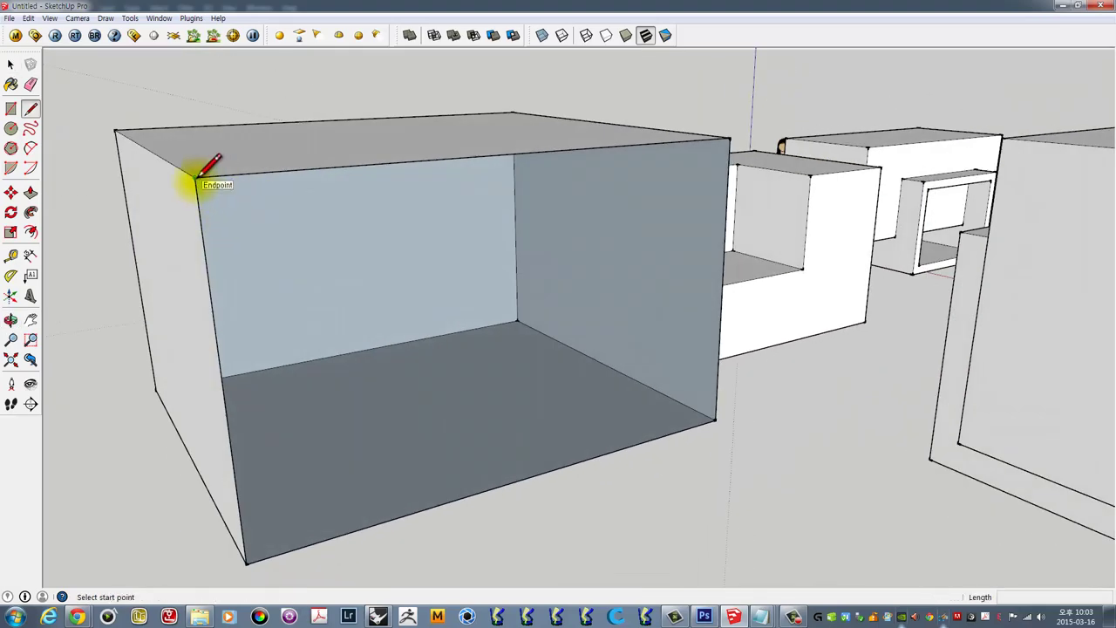
pyautogui.click(247, 561)
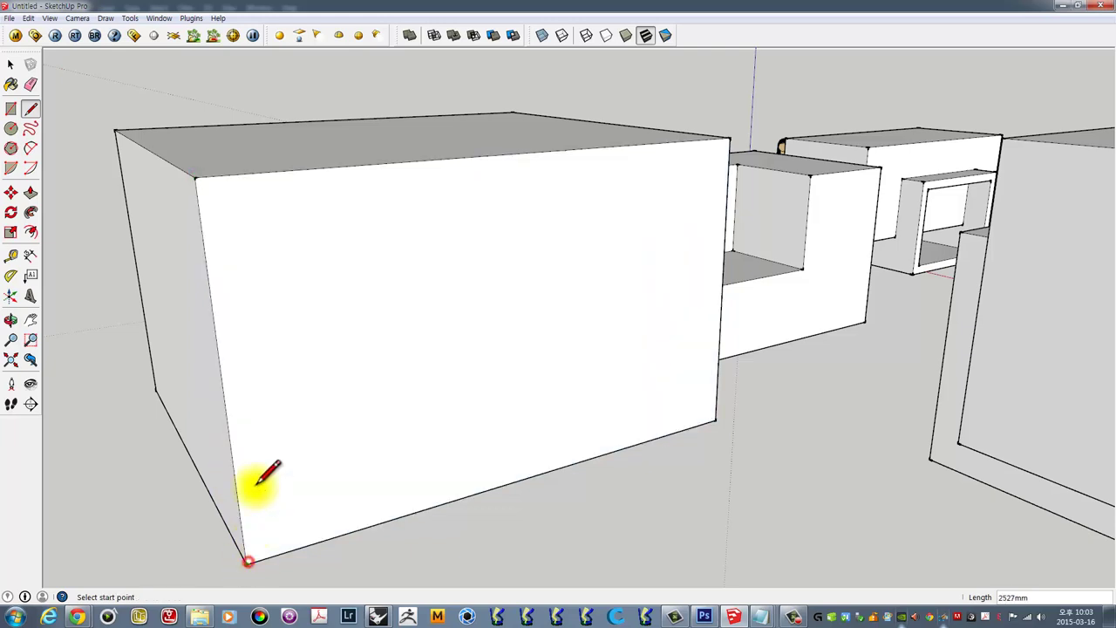
pyautogui.moveTo(264, 466)
pyautogui.mouseDown(button='middle')
pyautogui.moveTo(269, 257)
pyautogui.moveTo(284, 213)
pyautogui.mouseUp(button='middle')
pyautogui.scroll(3, 229, 189)
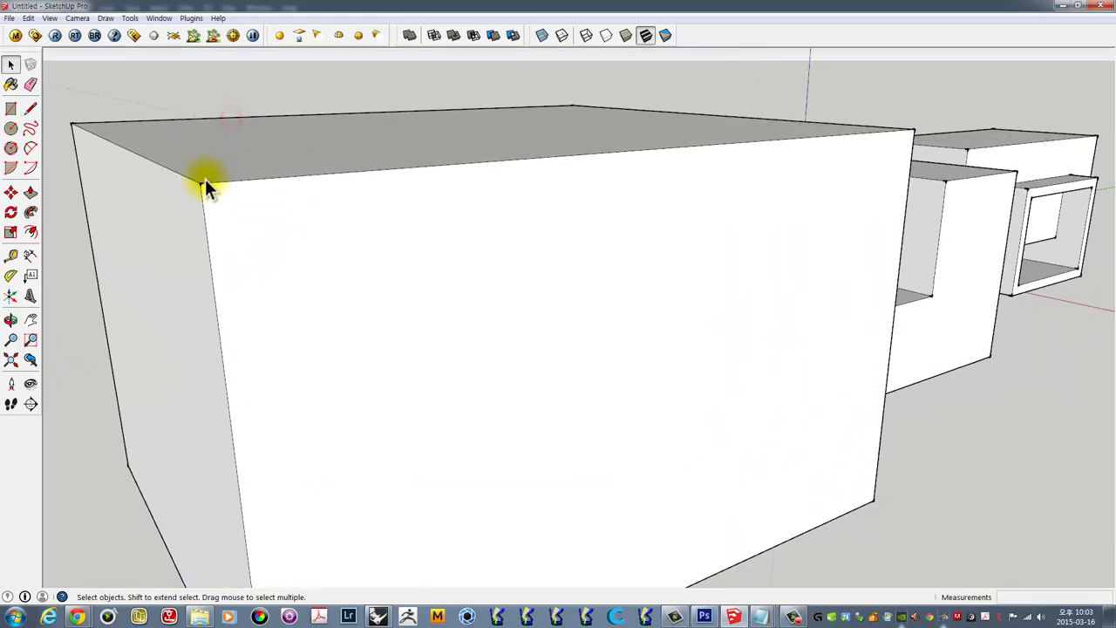
pyautogui.scroll(2, 206, 187)
pyautogui.scroll(1, 200, 194)
pyautogui.scroll(1, 199, 197)
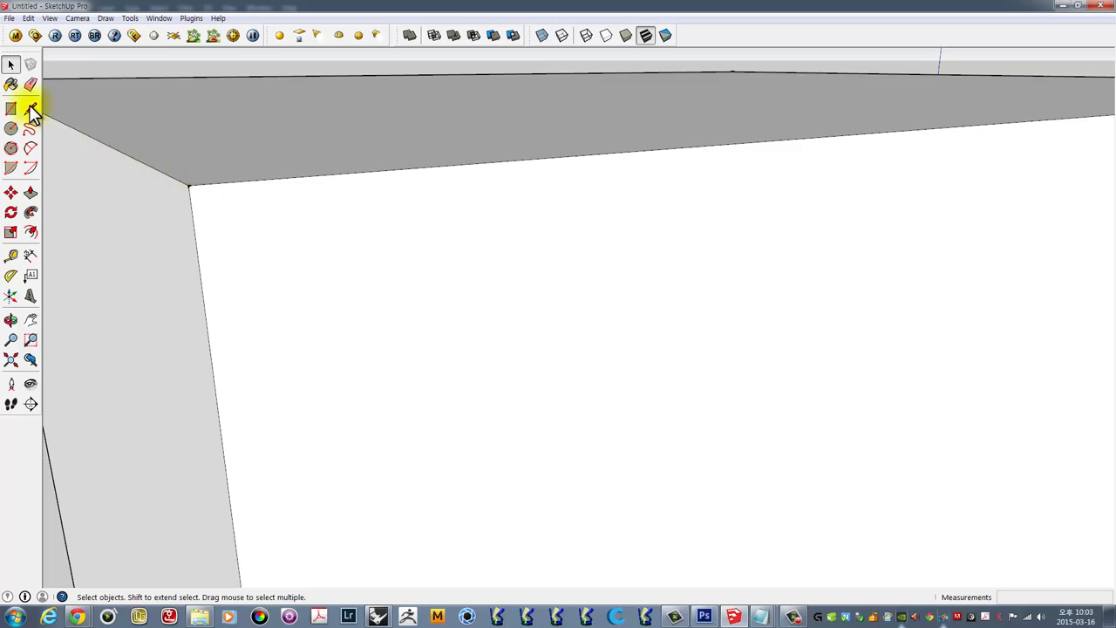
# - Draw a line from the box's top front corner to seal the open end
pyautogui.click(30, 108)
pyautogui.click(184, 199)
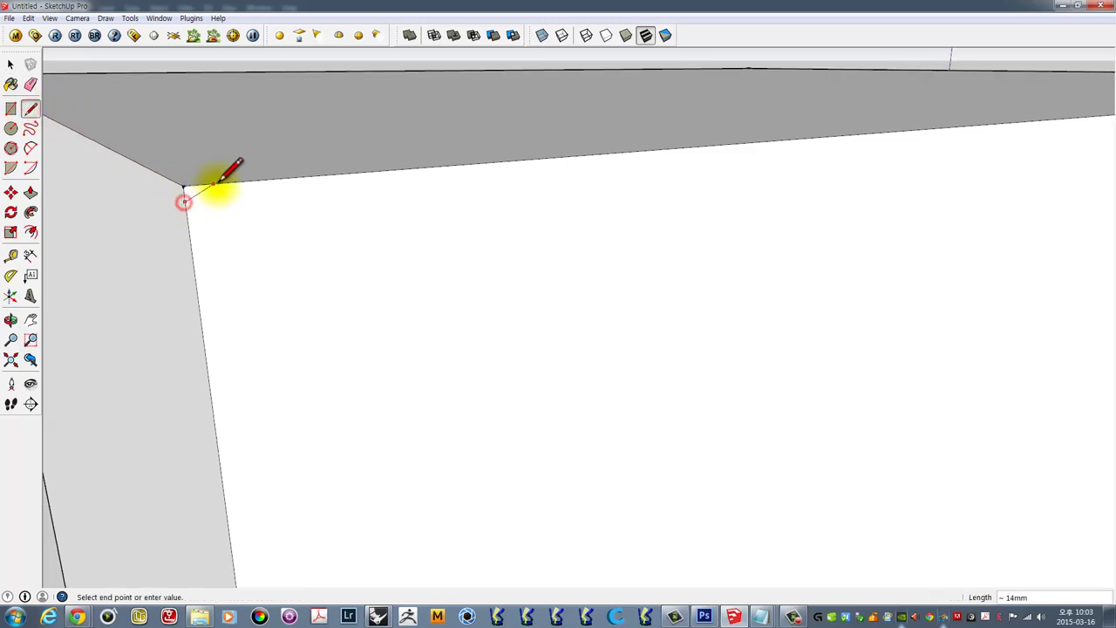
pyautogui.moveTo(197, 193); pyautogui.dragTo(221, 204, button='middle')
pyautogui.scroll(-2, 318, 225)
pyautogui.scroll(-3, 317, 225)
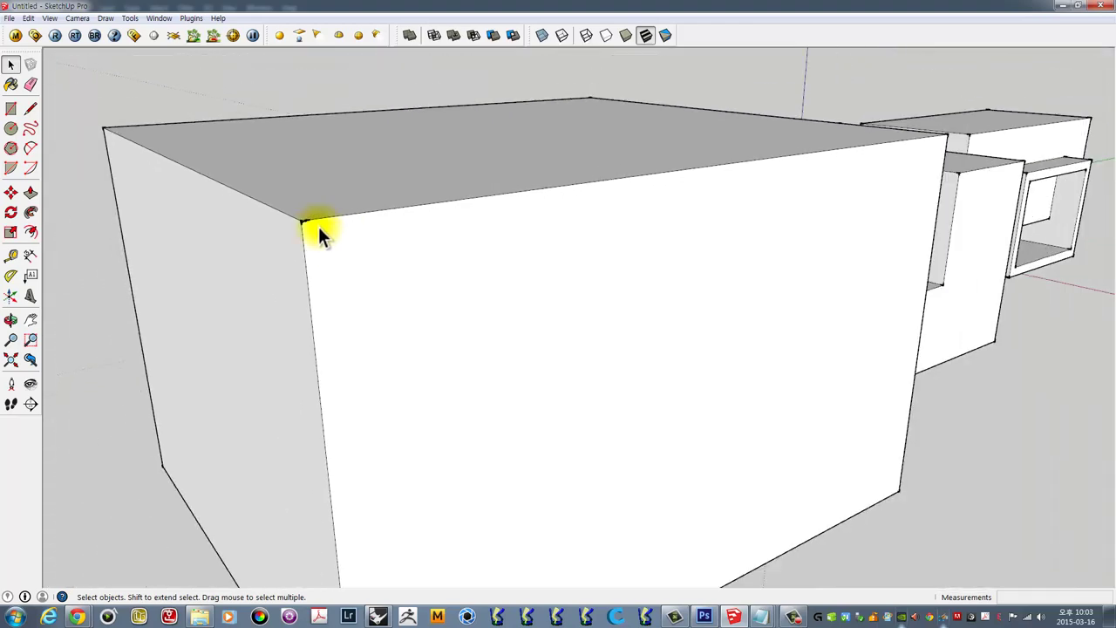
pyautogui.scroll(-3, 318, 226)
pyautogui.moveTo(318, 220)
pyautogui.mouseDown(button='middle')
pyautogui.moveTo(423, 280)
pyautogui.moveTo(484, 362)
pyautogui.mouseUp(button='middle')
# - Select the whole sealed box and make it a group
pyautogui.click(484, 362)
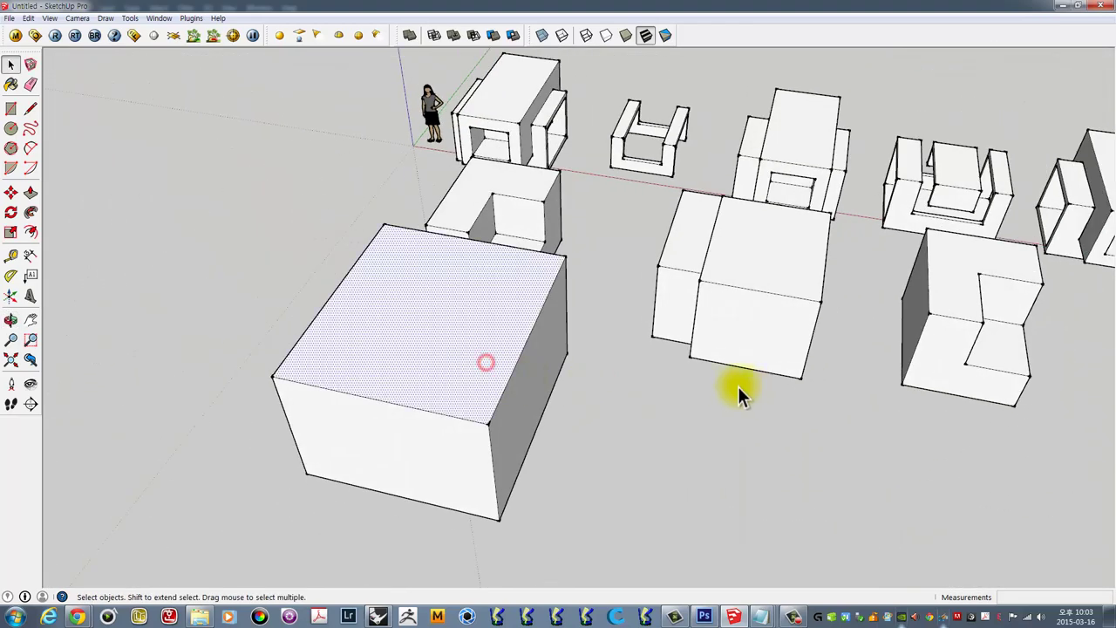
pyautogui.tripleClick(498, 368)
pyautogui.rightClick(498, 368)
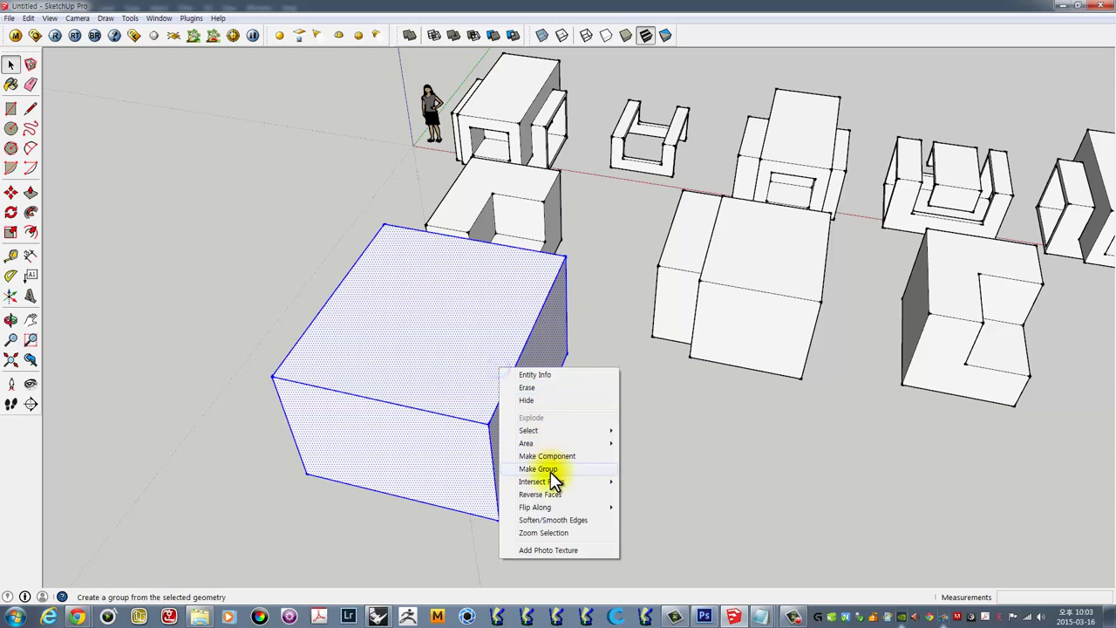
pyautogui.click(523, 473)
pyautogui.moveTo(523, 406)
pyautogui.mouseDown(button='middle')
pyautogui.moveTo(514, 282)
pyautogui.moveTo(436, 426)
pyautogui.mouseUp(button='middle')
# - Copy the box group upward so it sits raised over the original
pyautogui.press('m')
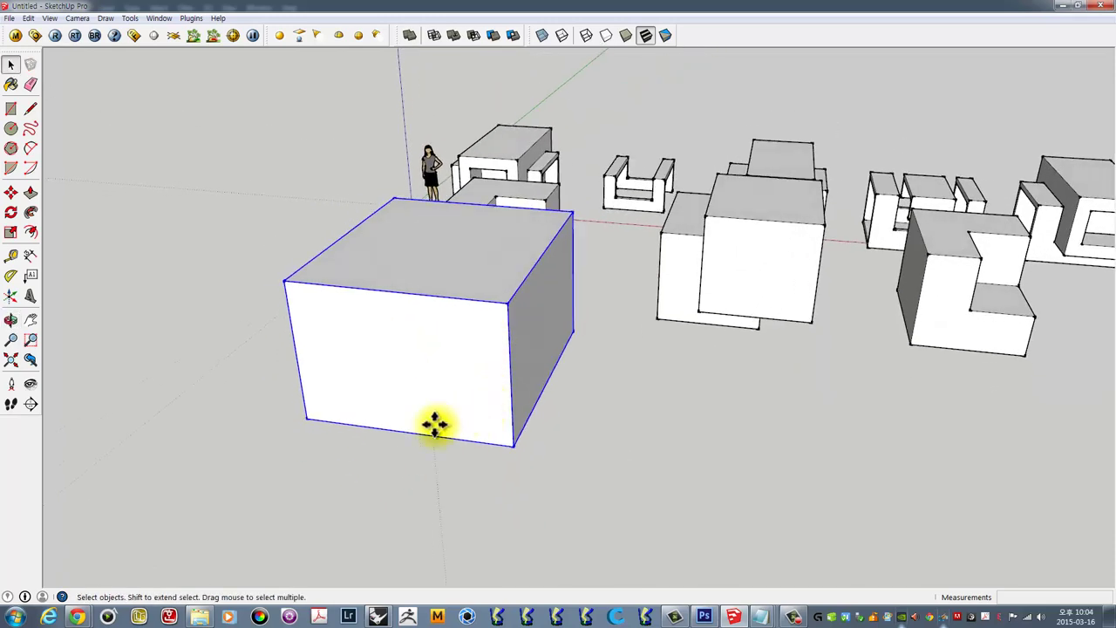
pyautogui.click(440, 419)
pyautogui.press('ctrl')
pyautogui.click(431, 353)
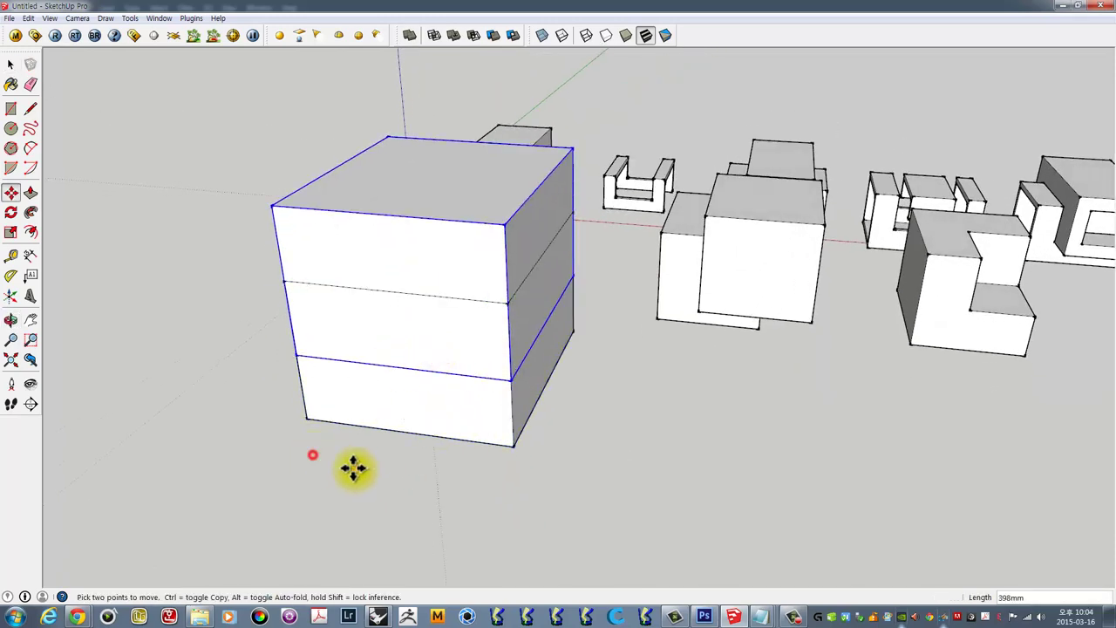
pyautogui.moveTo(354, 468)
pyautogui.mouseDown(button='middle')
pyautogui.moveTo(719, 500)
pyautogui.moveTo(628, 369)
pyautogui.mouseUp(button='middle')
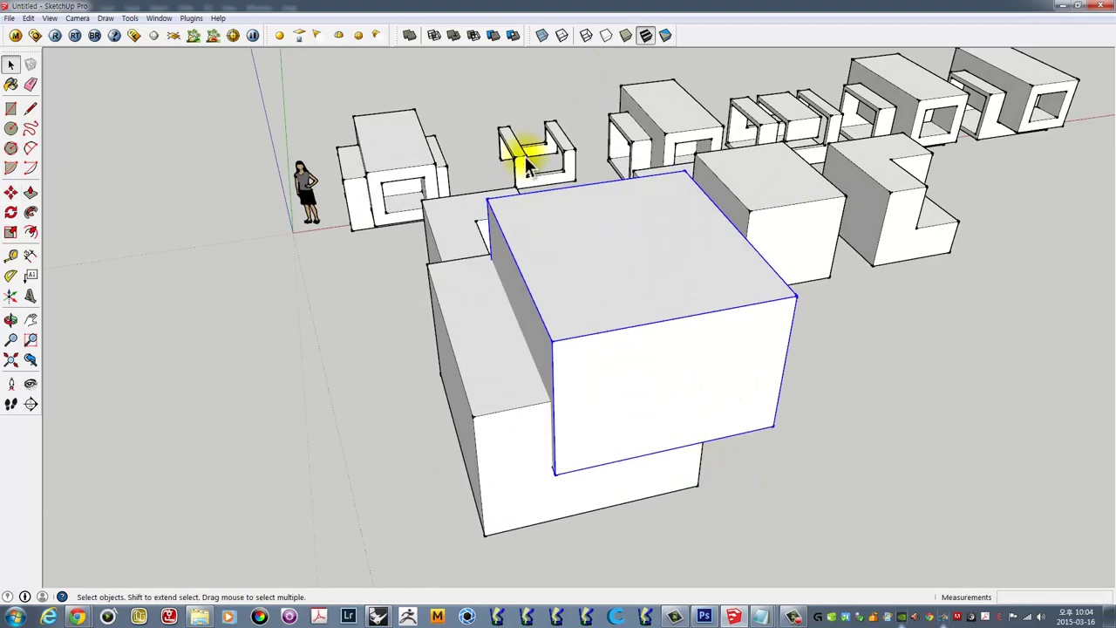
# - Try the Solid Tools Subtract and cancel the resulting warning
pyautogui.click(474, 35)
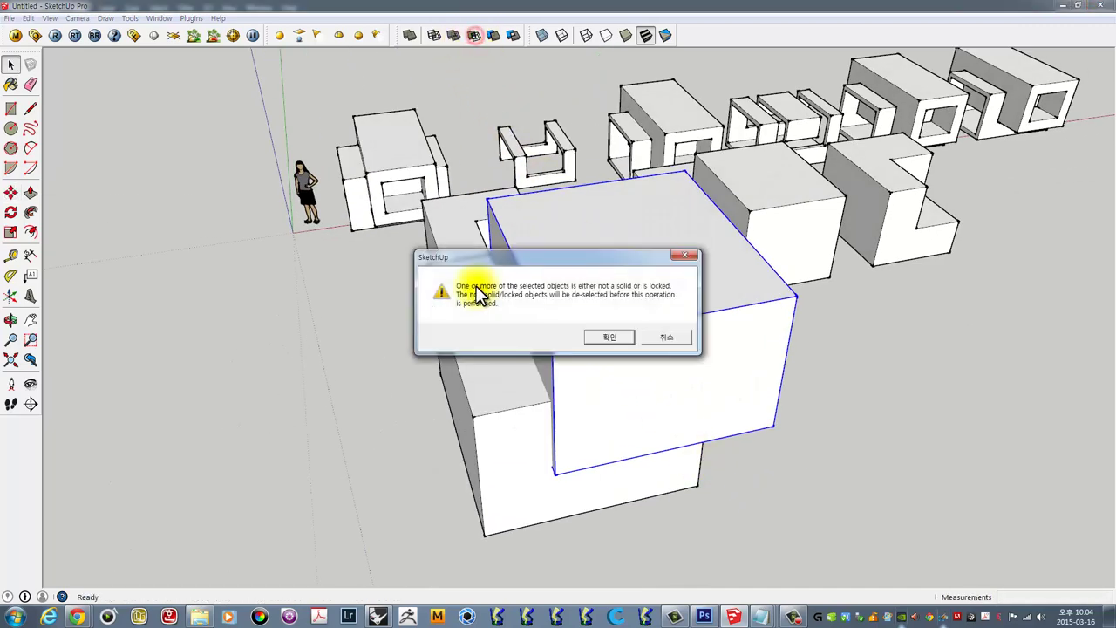
pyautogui.click(665, 336)
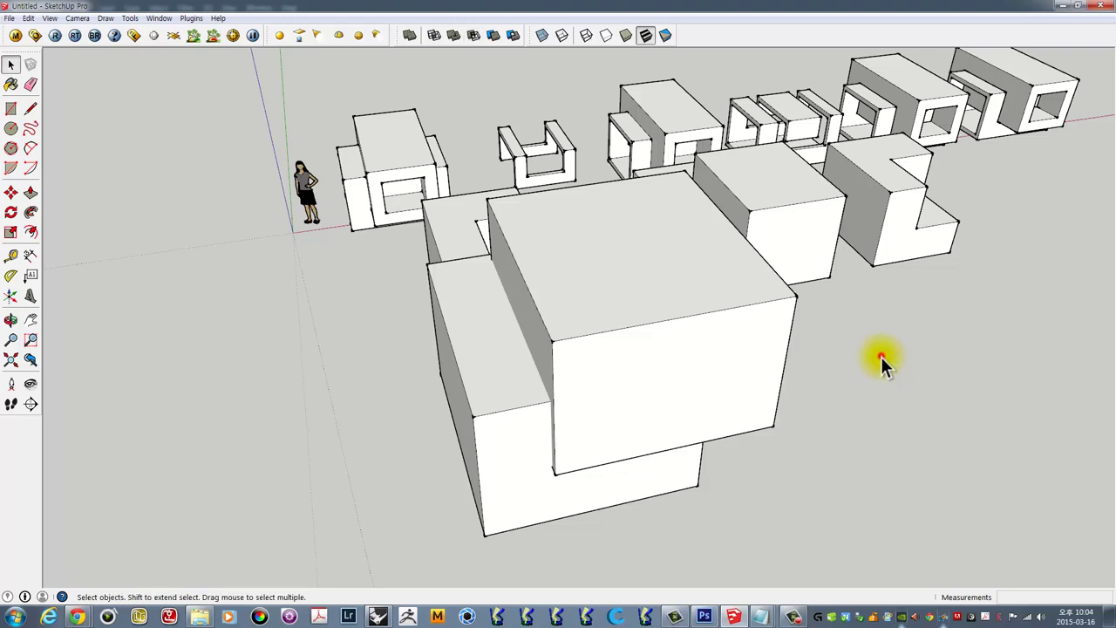
pyautogui.moveTo(880, 356)
pyautogui.mouseDown(button='middle')
pyautogui.moveTo(614, 358)
pyautogui.moveTo(459, 332)
pyautogui.mouseUp(button='middle')
# - Orbit and zoom around the stacked boxes, briefly trying Subtract and Line before returning to Select
pyautogui.click(784, 430)
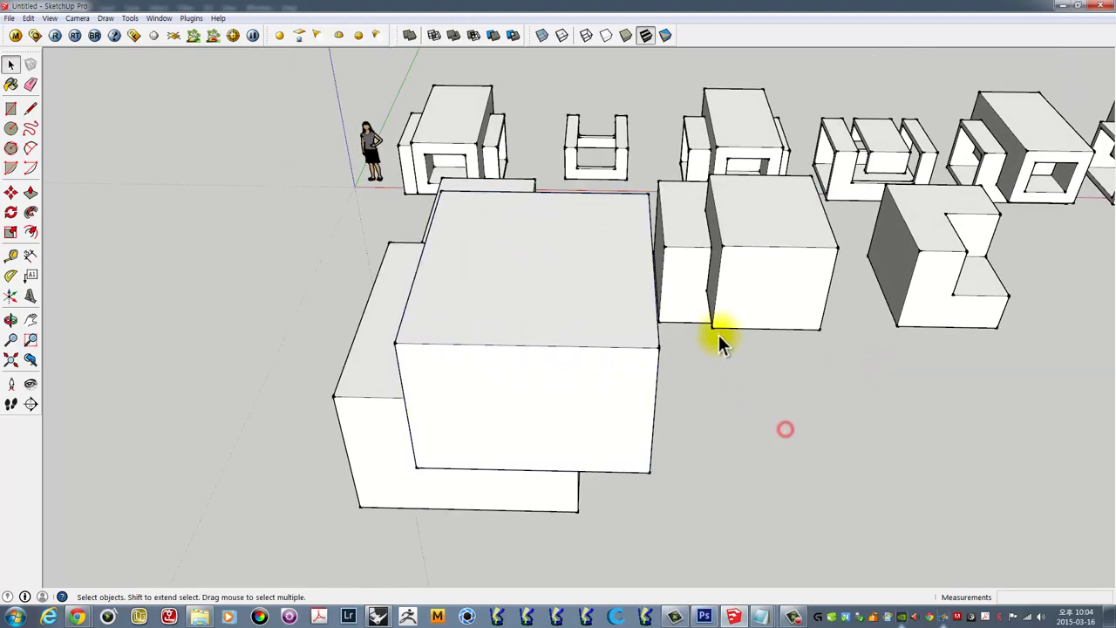
pyautogui.click(475, 35)
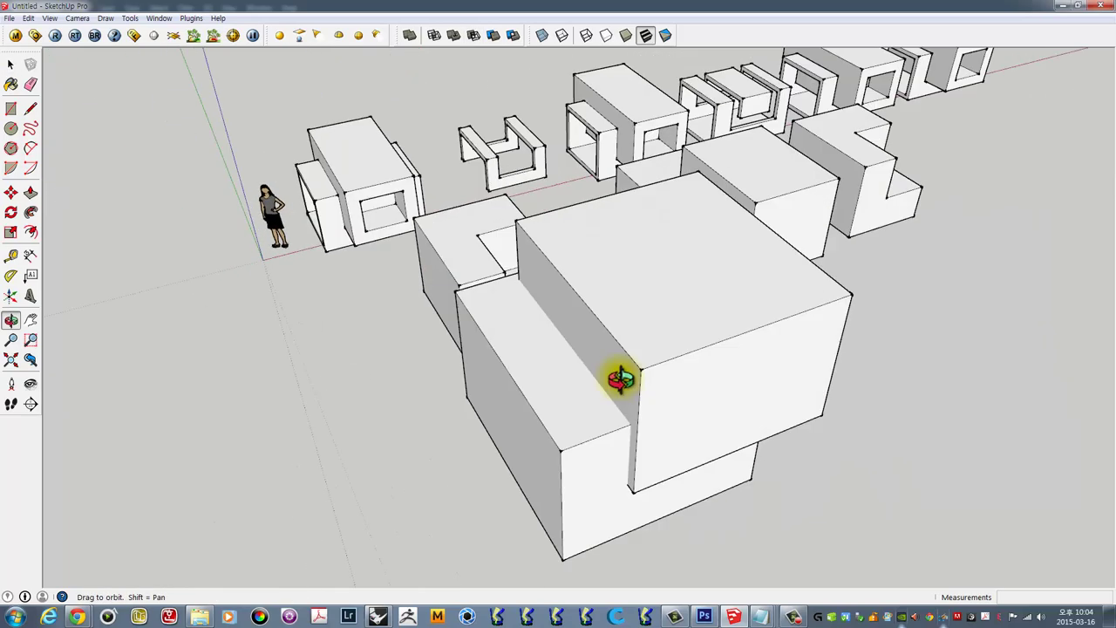
pyautogui.moveTo(527, 369); pyautogui.dragTo(305, 383, button='middle')
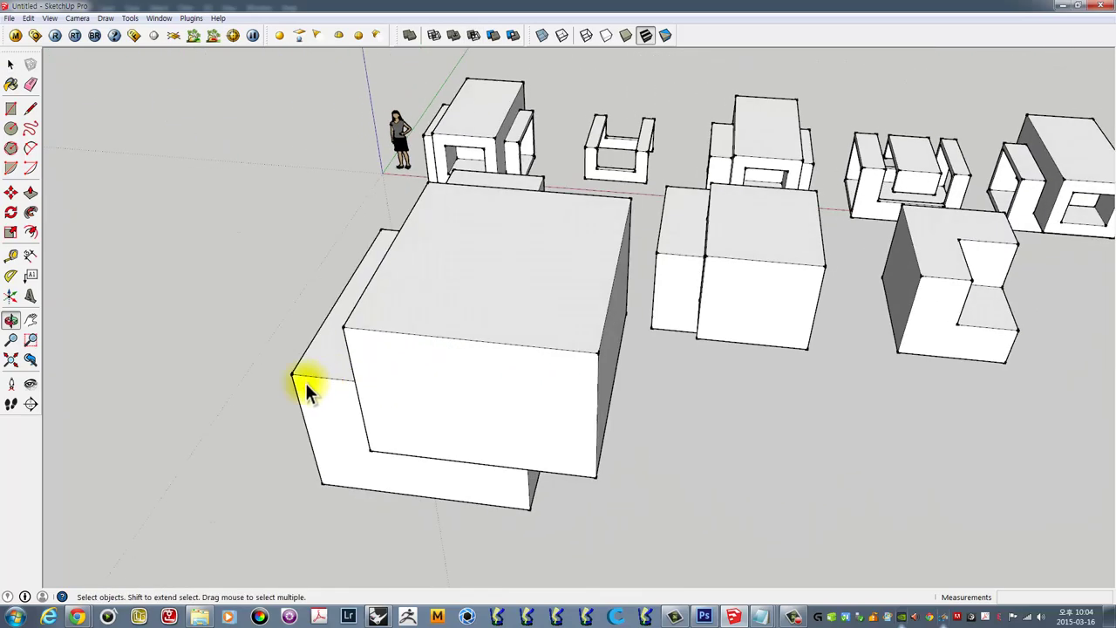
pyautogui.scroll(3, 624, 352)
pyautogui.scroll(2, 622, 349)
pyautogui.scroll(2, 501, 349)
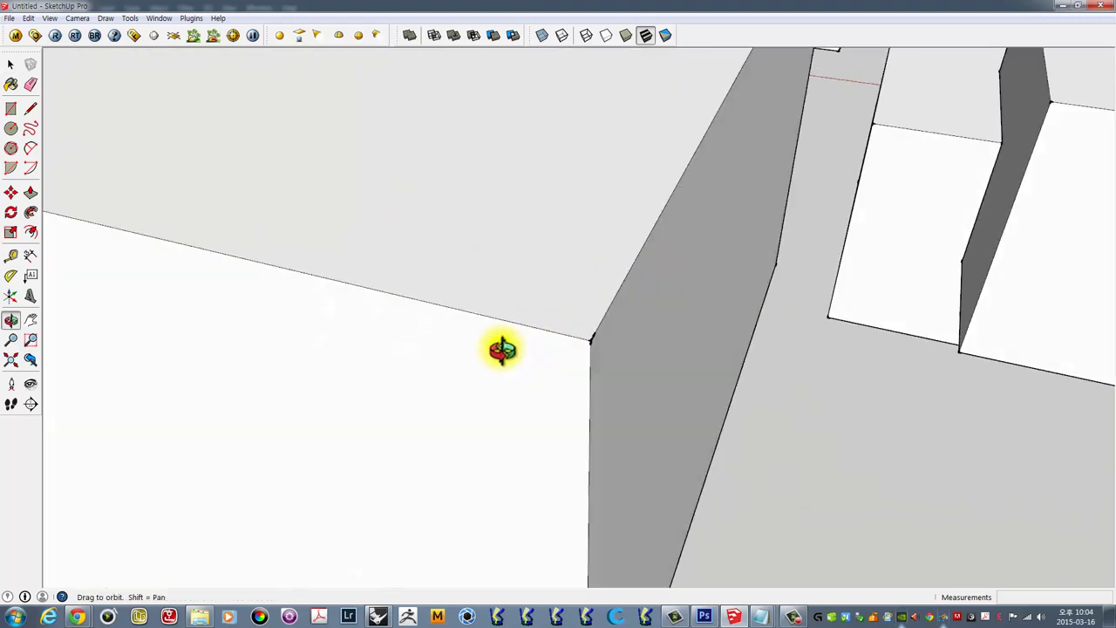
pyautogui.scroll(3, 477, 344)
pyautogui.scroll(-3, 479, 336)
pyautogui.click(482, 328)
pyautogui.scroll(2, 479, 323)
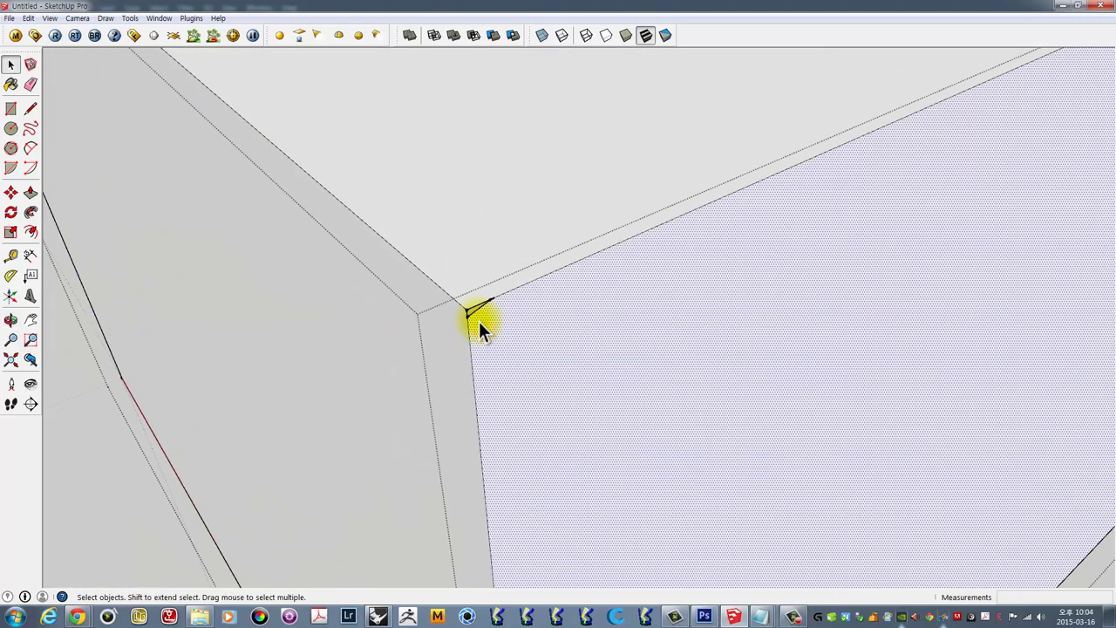
pyautogui.scroll(2, 478, 321)
pyautogui.click(31, 107)
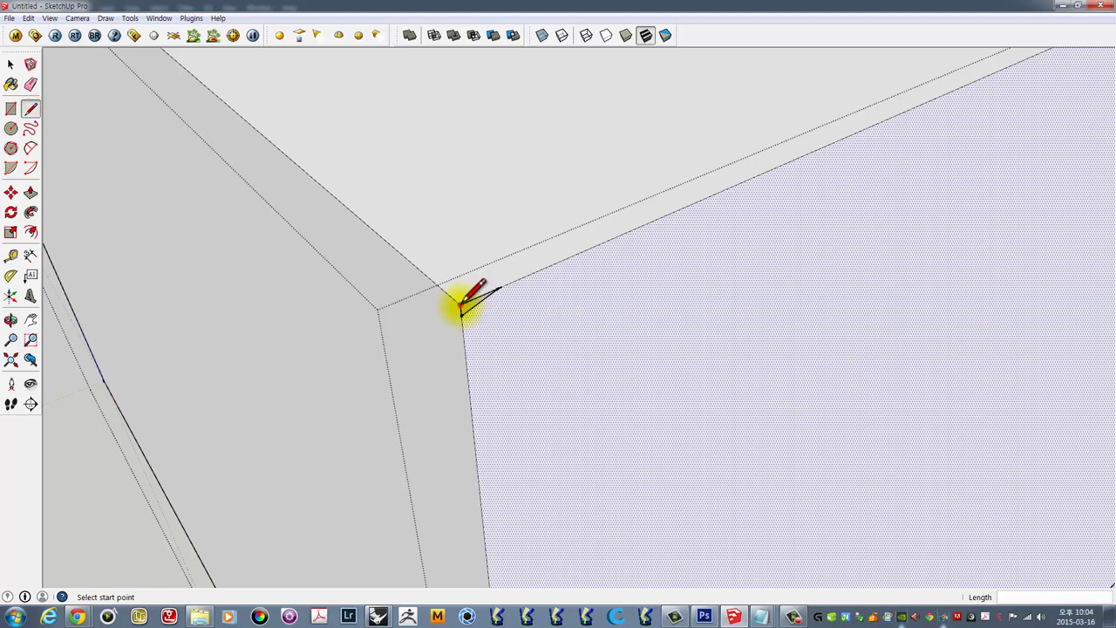
pyautogui.press('space')
pyautogui.scroll(-1, 475, 309)
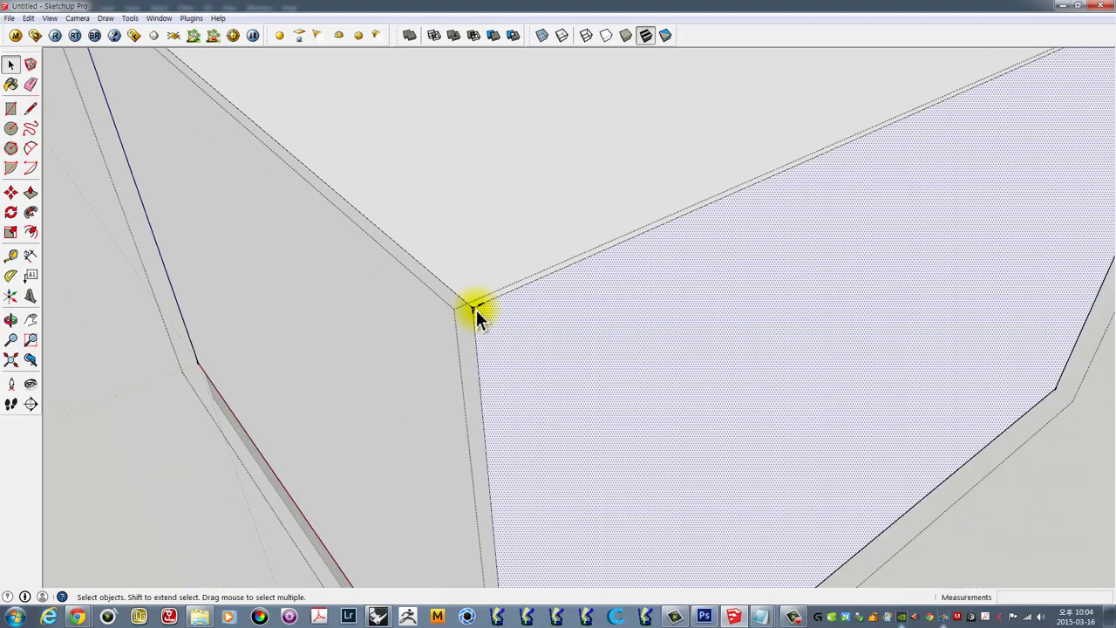
pyautogui.scroll(-3, 476, 310)
pyautogui.scroll(-2, 469, 312)
pyautogui.click(302, 405)
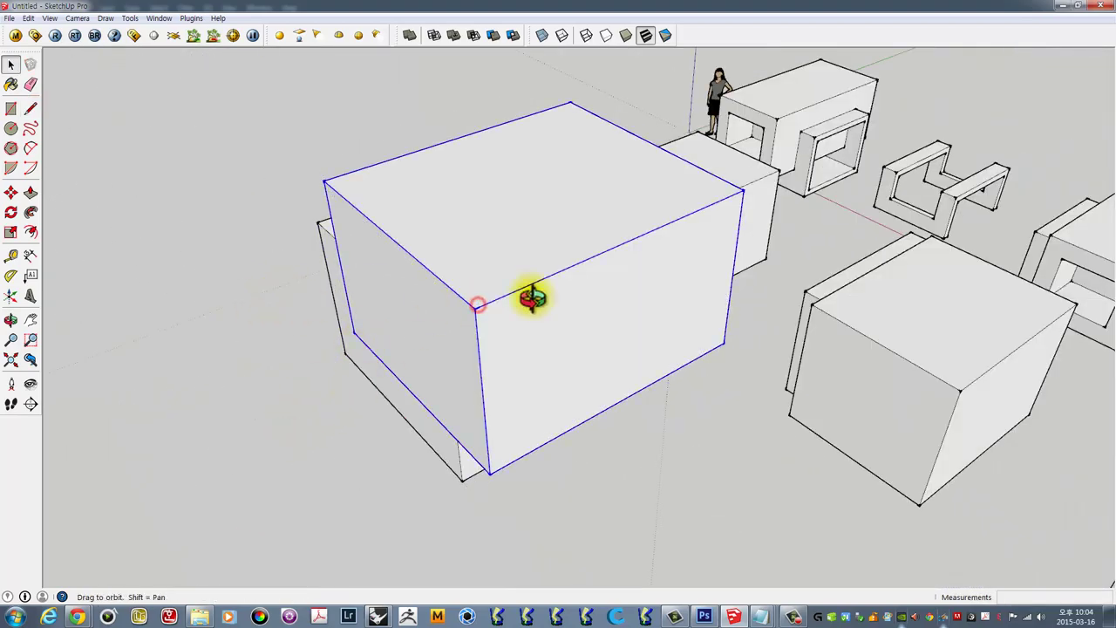
pyautogui.moveTo(532, 298); pyautogui.dragTo(568, 338, button='middle')
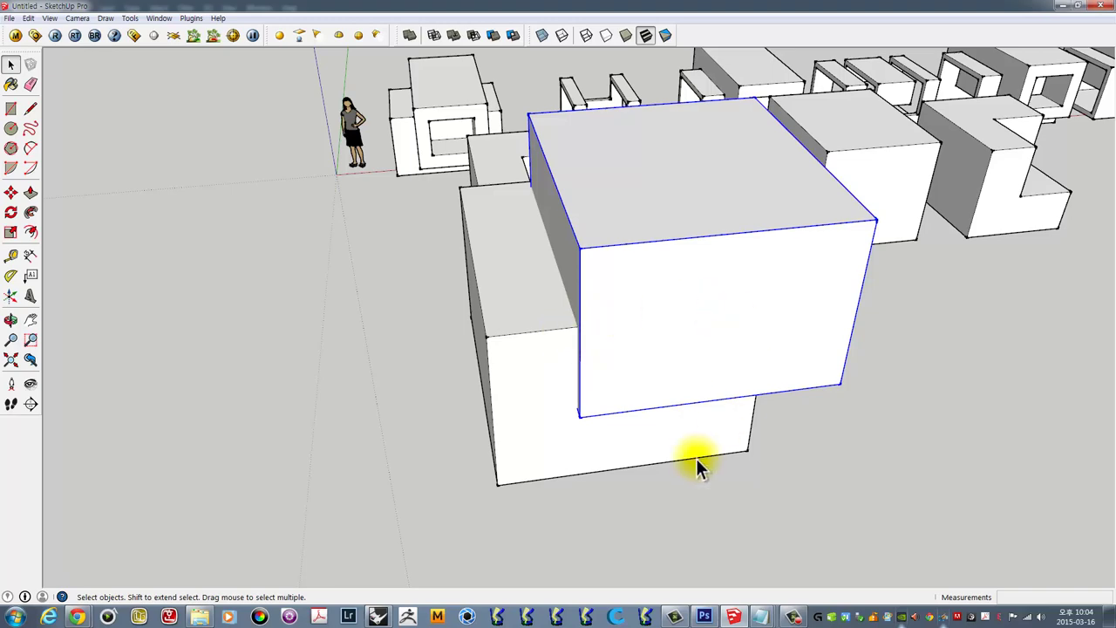
# - Move the upper box off the lower box so the two stand apart
pyautogui.press('m')
pyautogui.click(678, 495)
pyautogui.moveTo(774, 361); pyautogui.dragTo(525, 358, button='middle')
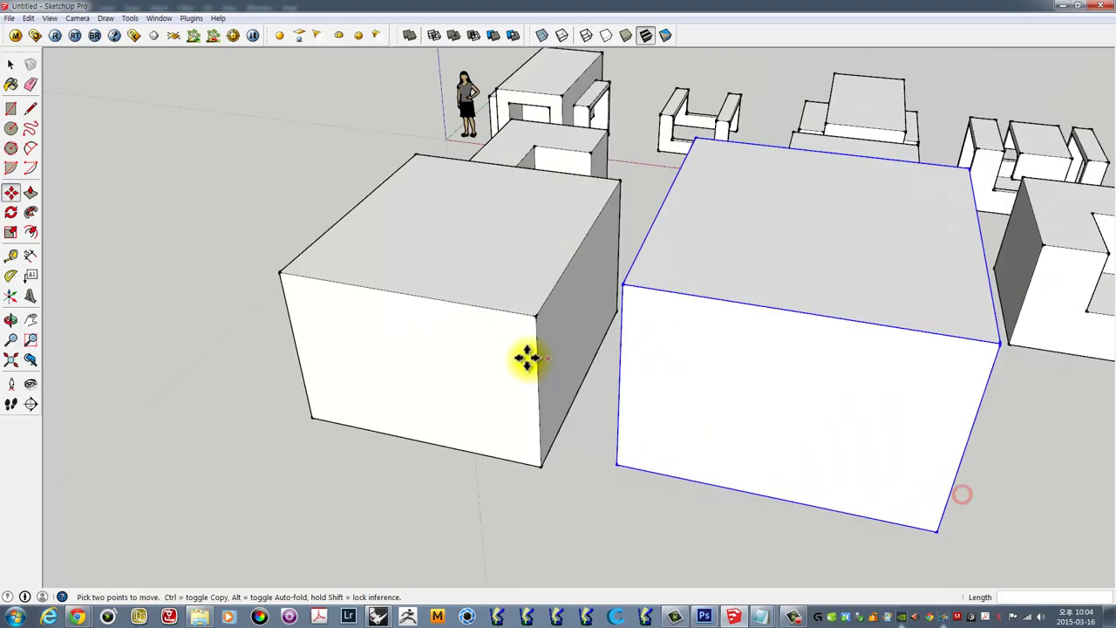
pyautogui.scroll(2, 514, 314)
pyautogui.scroll(3, 540, 312)
pyautogui.scroll(2, 549, 312)
pyautogui.scroll(2, 542, 307)
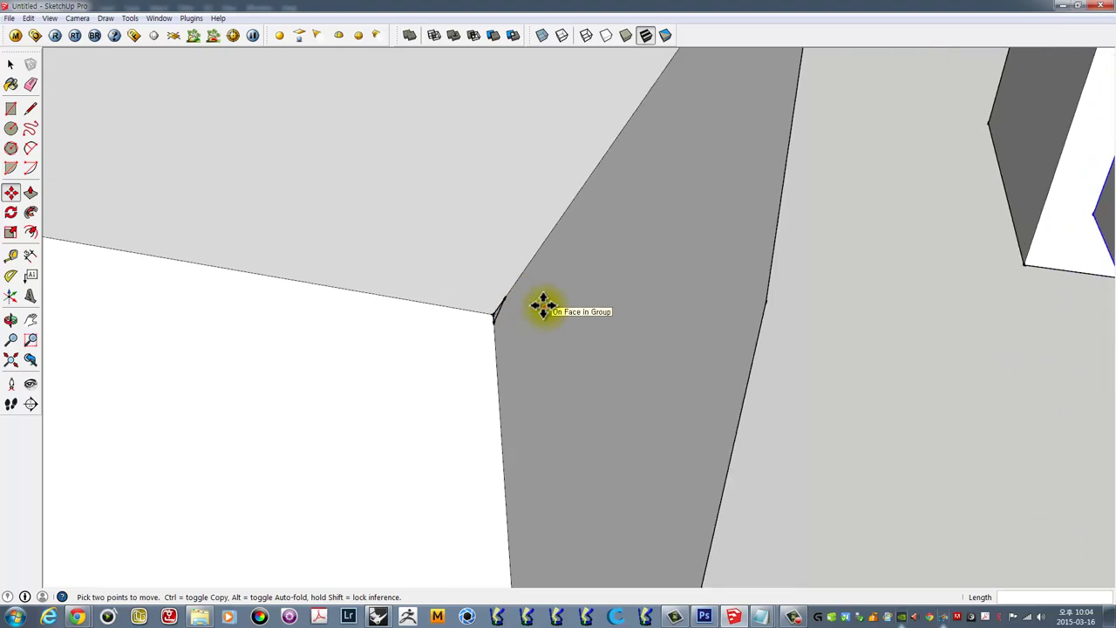
pyautogui.scroll(1, 532, 310)
pyautogui.press('space')
# - Select the whole moved box, then deselect and orbit to view both separate blocks
pyautogui.tripleClick(487, 314)
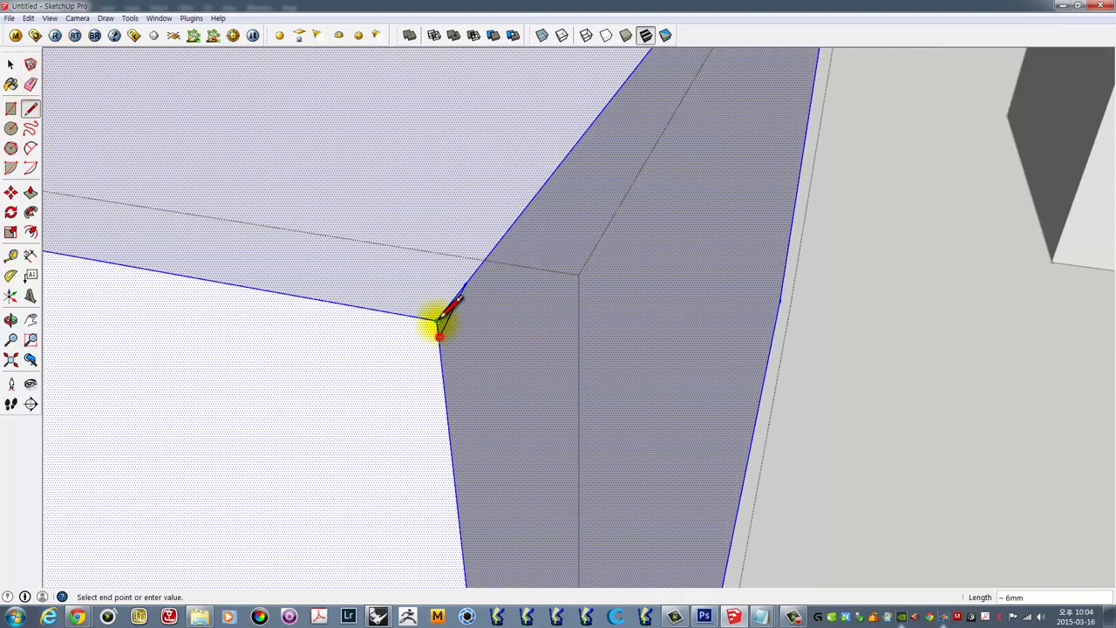
pyautogui.press('Escape')
pyautogui.scroll(-1, 459, 320)
pyautogui.scroll(-2, 463, 321)
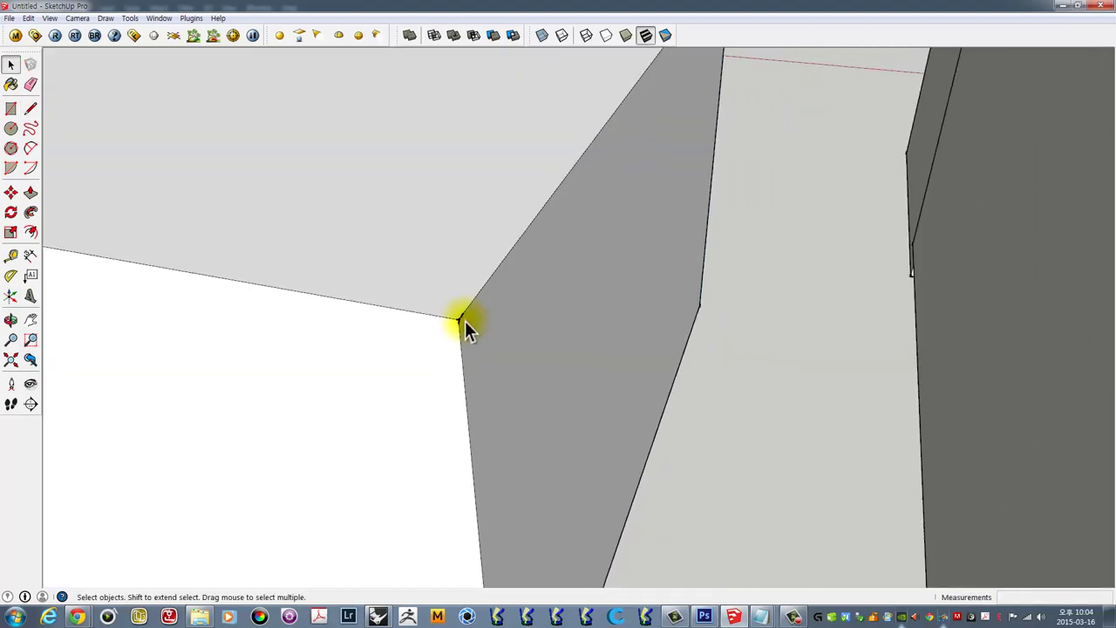
pyautogui.scroll(-3, 465, 320)
pyautogui.scroll(-2, 474, 320)
pyautogui.moveTo(476, 321); pyautogui.dragTo(714, 331, button='middle')
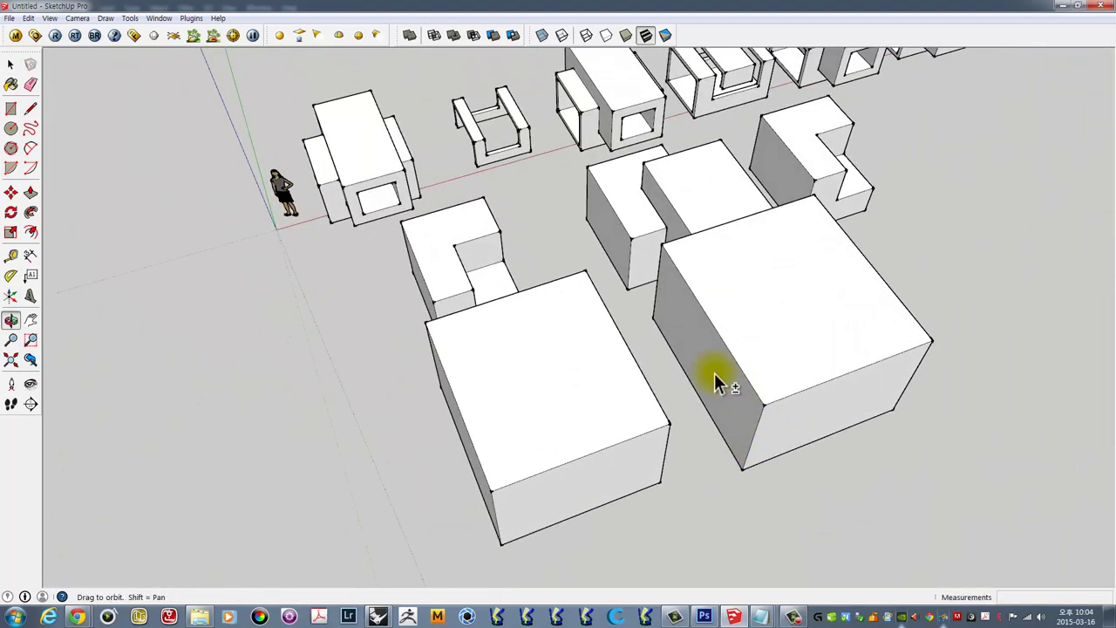
# - Move the right-hand box back so it overlaps the other box
pyautogui.click(714, 331)
pyautogui.moveTo(763, 353); pyautogui.dragTo(785, 375)
pyautogui.press('m')
pyautogui.click(842, 451)
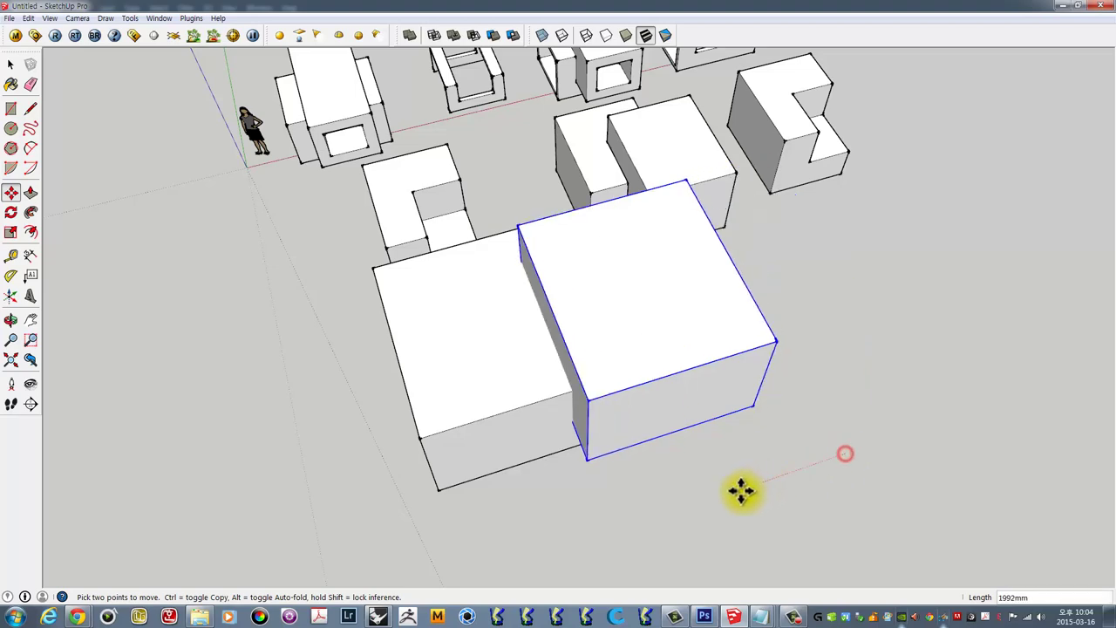
pyautogui.click(739, 494)
pyautogui.moveTo(738, 495)
pyautogui.mouseDown(button='middle')
pyautogui.moveTo(484, 327)
pyautogui.moveTo(759, 391)
pyautogui.mouseUp(button='middle')
pyautogui.press('space')
pyautogui.click(791, 416)
pyautogui.scroll(2, 655, 341)
pyautogui.moveTo(655, 341)
pyautogui.mouseDown(button='middle')
pyautogui.moveTo(615, 342)
pyautogui.moveTo(668, 279)
pyautogui.mouseUp(button='middle')
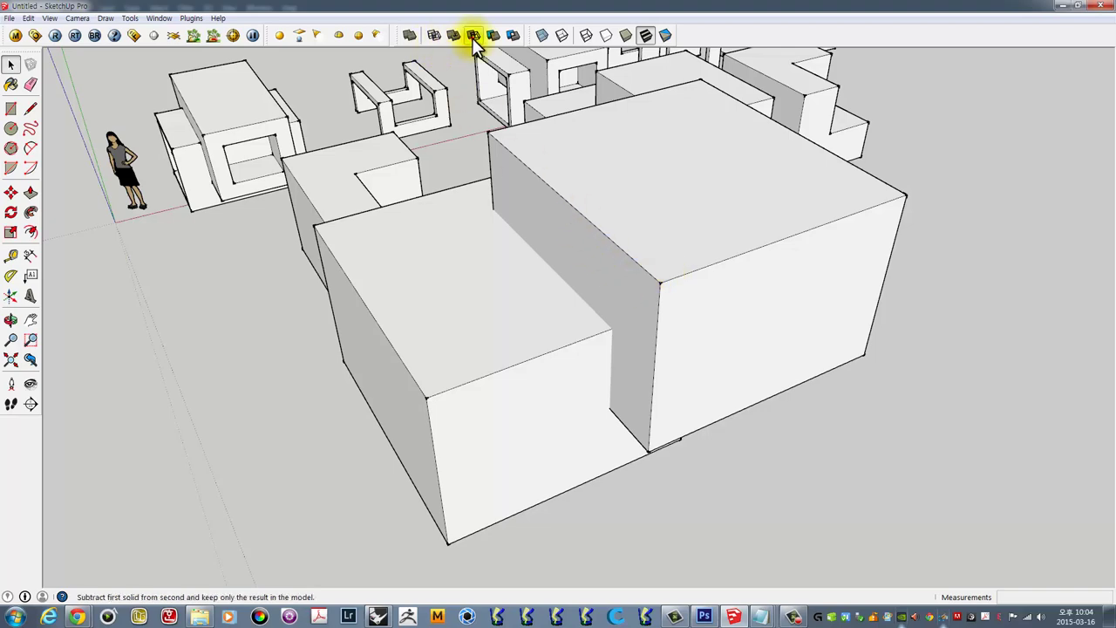
# - Subtract with the left box first, then the second box, cutting the long notch
pyautogui.click(472, 37)
pyautogui.click(510, 305)
pyautogui.click(643, 280)
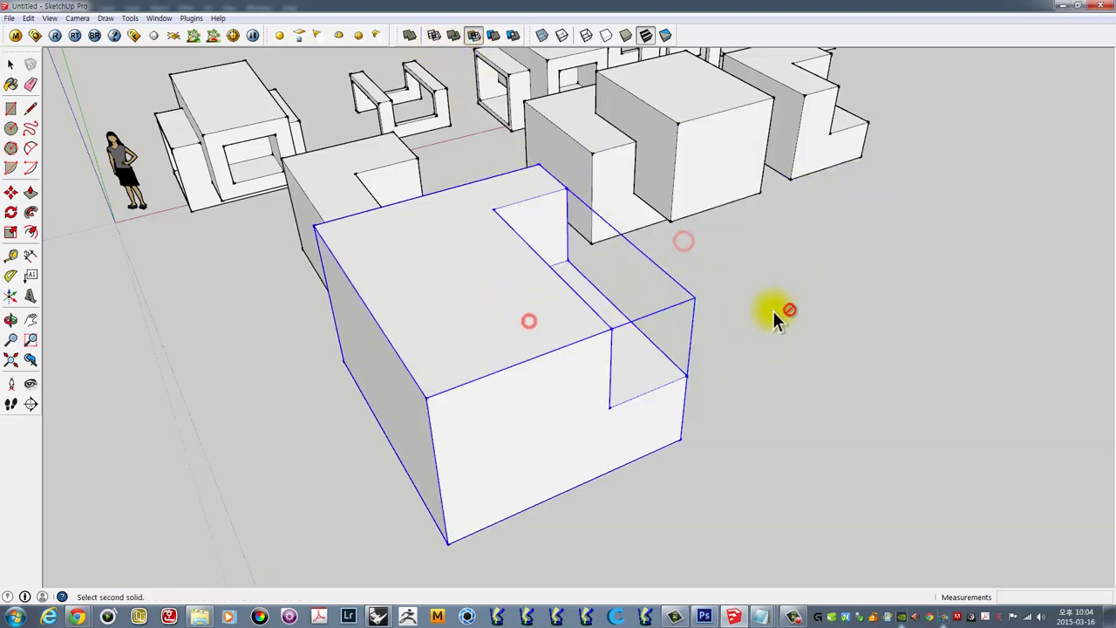
pyautogui.moveTo(772, 310)
pyautogui.mouseDown(button='middle')
pyautogui.moveTo(588, 373)
pyautogui.moveTo(416, 369)
pyautogui.moveTo(404, 385)
pyautogui.moveTo(580, 311)
pyautogui.moveTo(491, 331)
pyautogui.moveTo(406, 316)
pyautogui.mouseUp(button='middle')
pyautogui.click(582, 366)
pyautogui.scroll(2, 422, 341)
pyautogui.scroll(2, 398, 349)
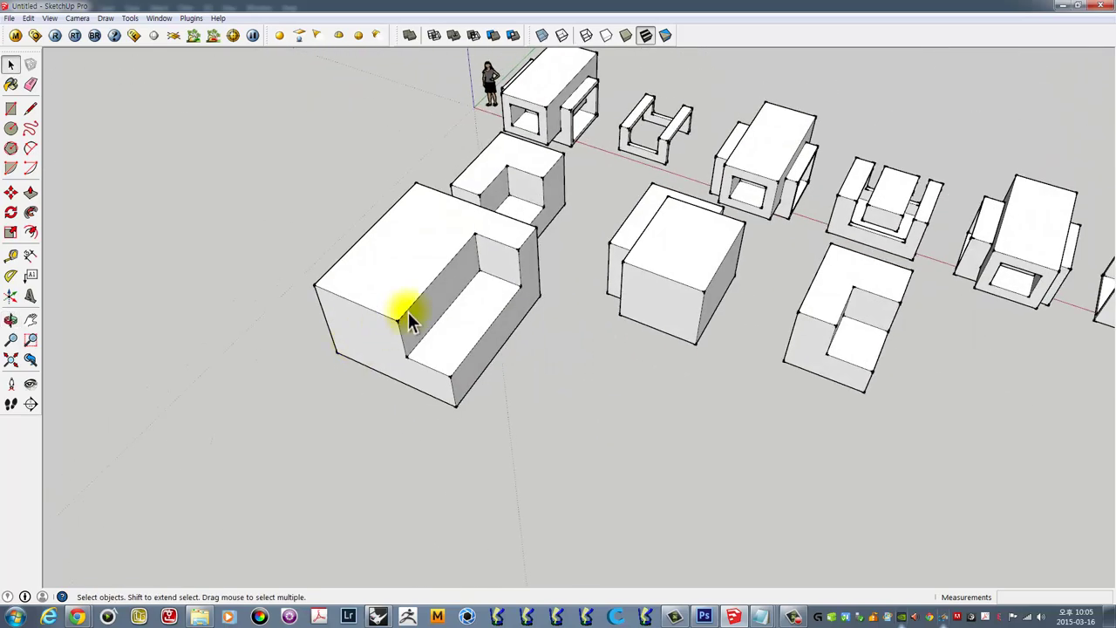
# - Inside the notched block's group, copy the notch edge onto the top face with Move+Ctrl
pyautogui.scroll(3, 408, 312)
pyautogui.click(417, 320)
pyautogui.doubleClick(417, 319)
pyautogui.click(397, 334)
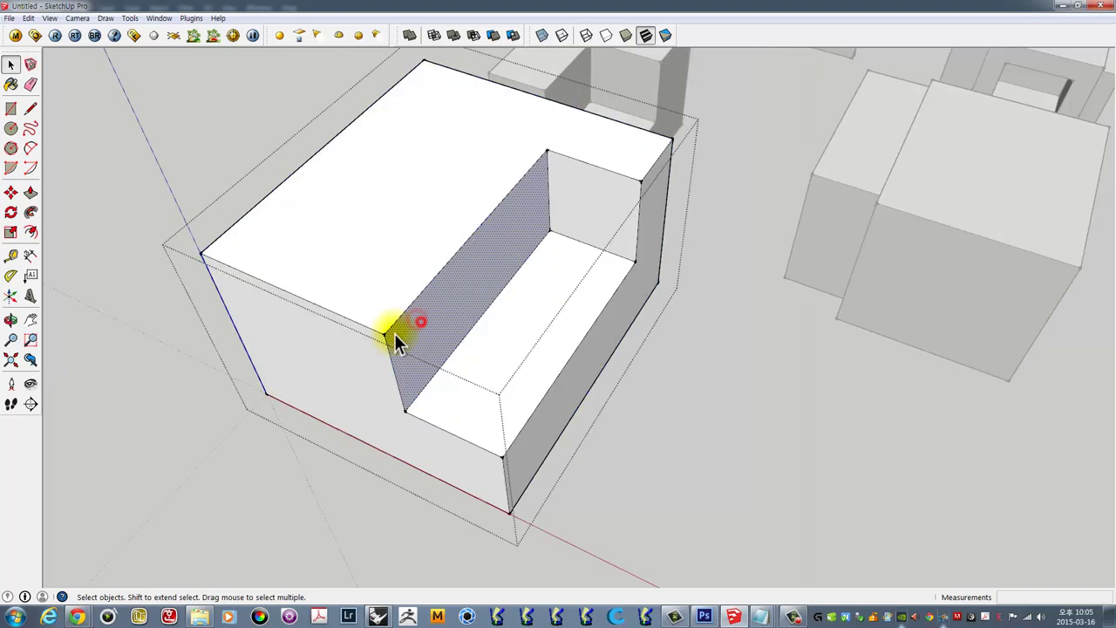
pyautogui.press('m')
pyautogui.press('ctrl')
pyautogui.click(392, 365)
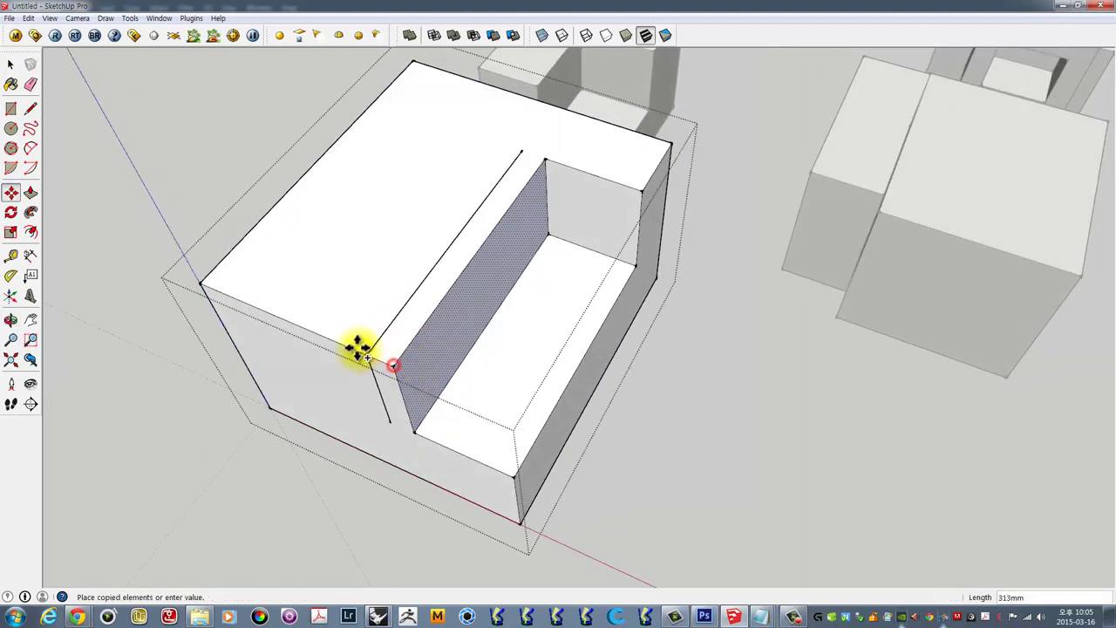
pyautogui.click(301, 329)
pyautogui.press('space')
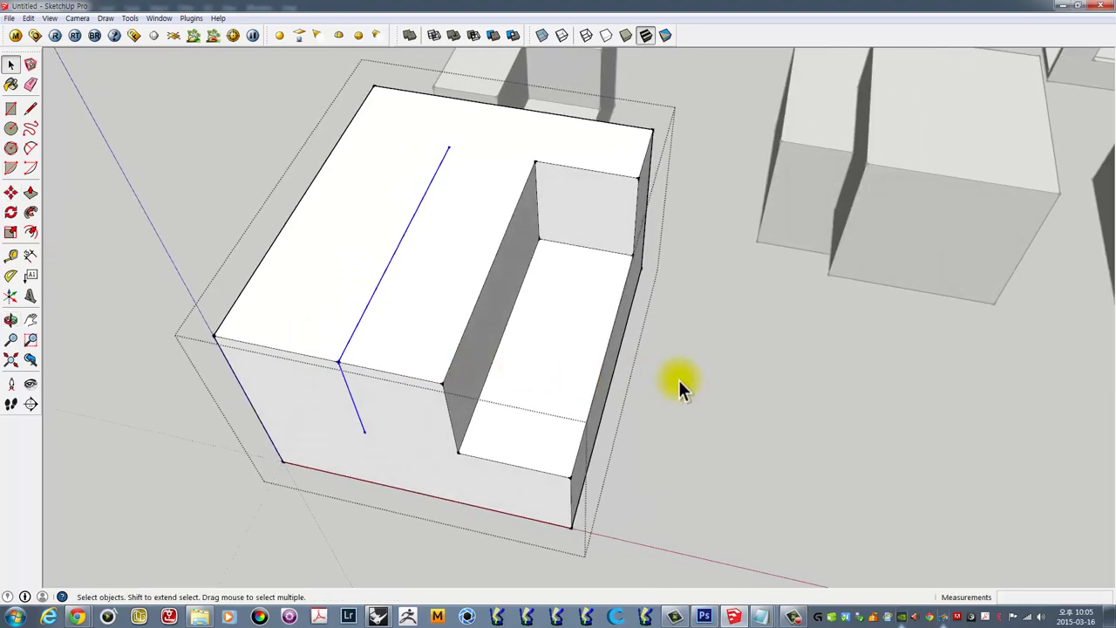
pyautogui.click(708, 380)
# - Start a Move+Ctrl copy of the notched block from a picked base point
pyautogui.moveTo(426, 413)
pyautogui.mouseDown(button='middle')
pyautogui.moveTo(426, 269)
pyautogui.moveTo(468, 406)
pyautogui.mouseUp(button='middle')
pyautogui.click(425, 269)
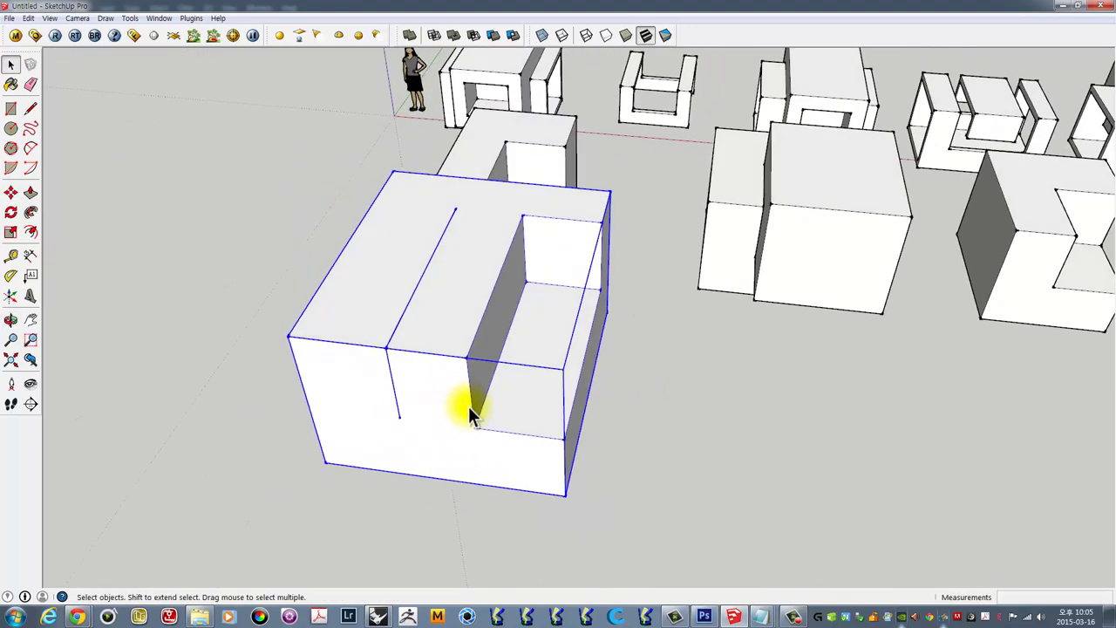
pyautogui.press('m')
pyautogui.click(500, 451)
pyautogui.press('ctrl')
# - Place the block copy 1389mm to the left and raise it above the block
pyautogui.click(407, 433)
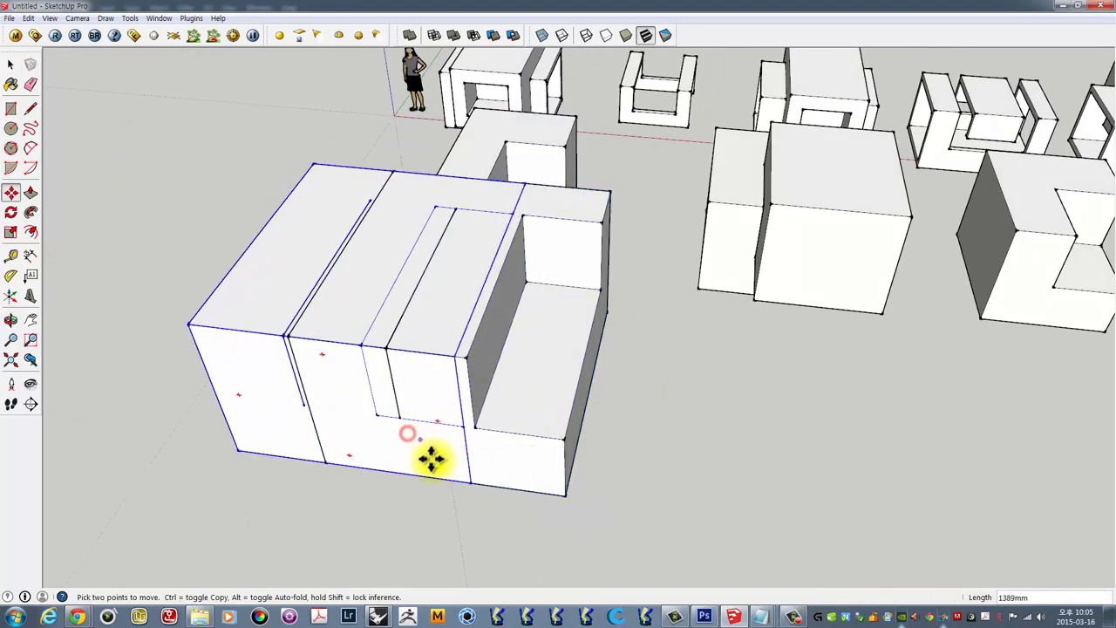
pyautogui.moveTo(433, 440); pyautogui.dragTo(434, 414)
pyautogui.press('space')
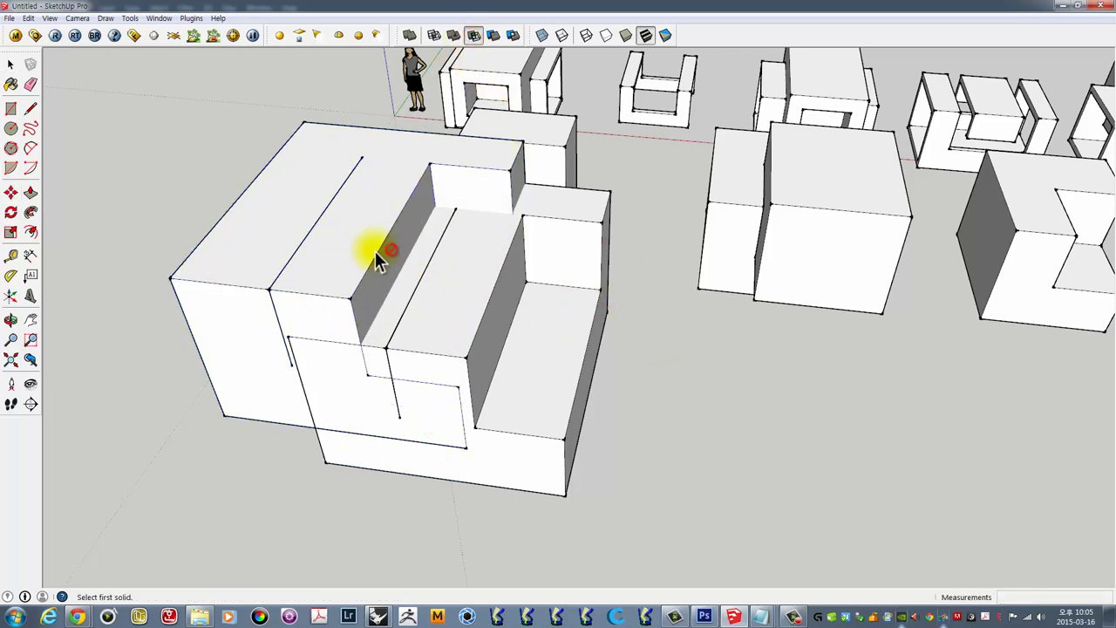
# - Open the copied group and select its top face and an edge with its adjacent faces
pyautogui.doubleClick(319, 234)
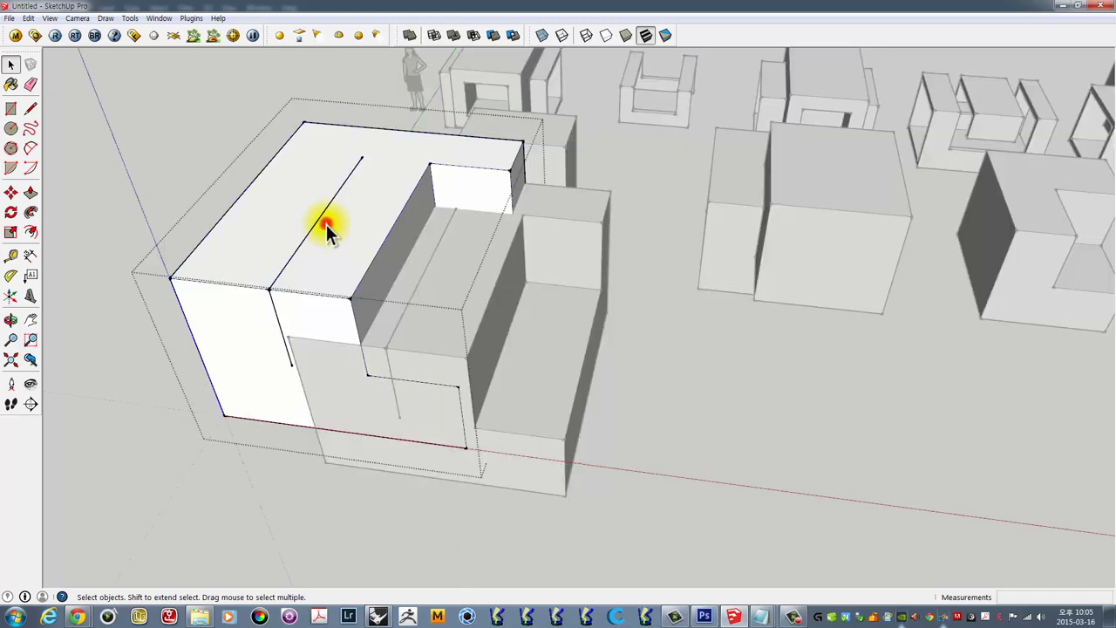
pyautogui.click(309, 235)
pyautogui.click(307, 234)
pyautogui.doubleClick(307, 233)
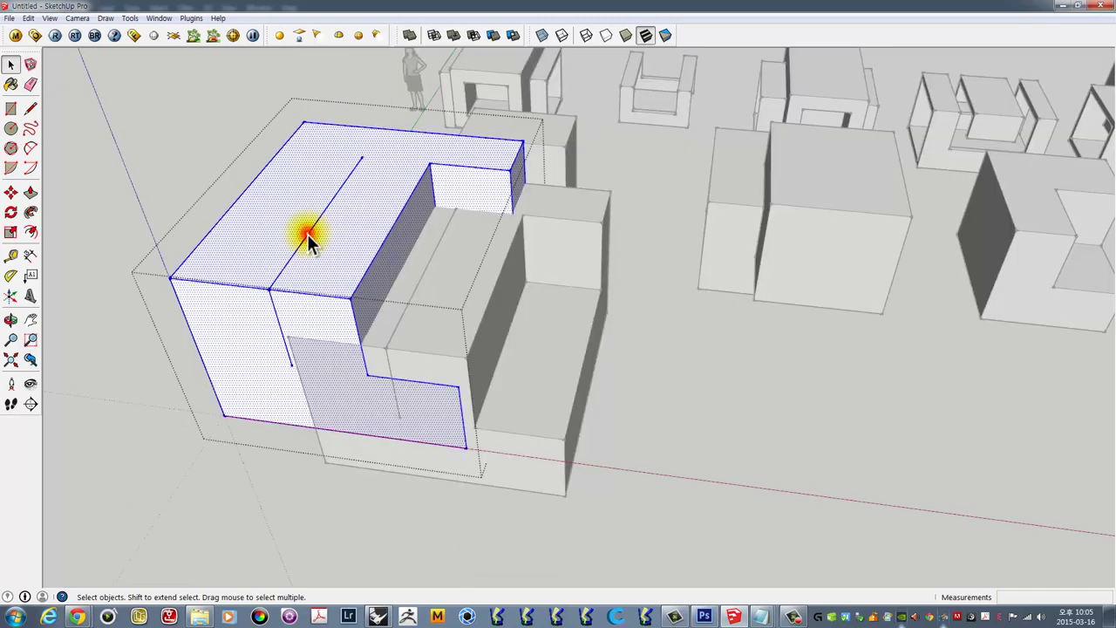
pyautogui.click(672, 431)
# - Orbit, pan and zoom around the model to inspect the stepped, terraced mass
pyautogui.moveTo(672, 431)
pyautogui.mouseDown(button='middle')
pyautogui.moveTo(436, 343)
pyautogui.moveTo(340, 175)
pyautogui.mouseUp(button='middle')
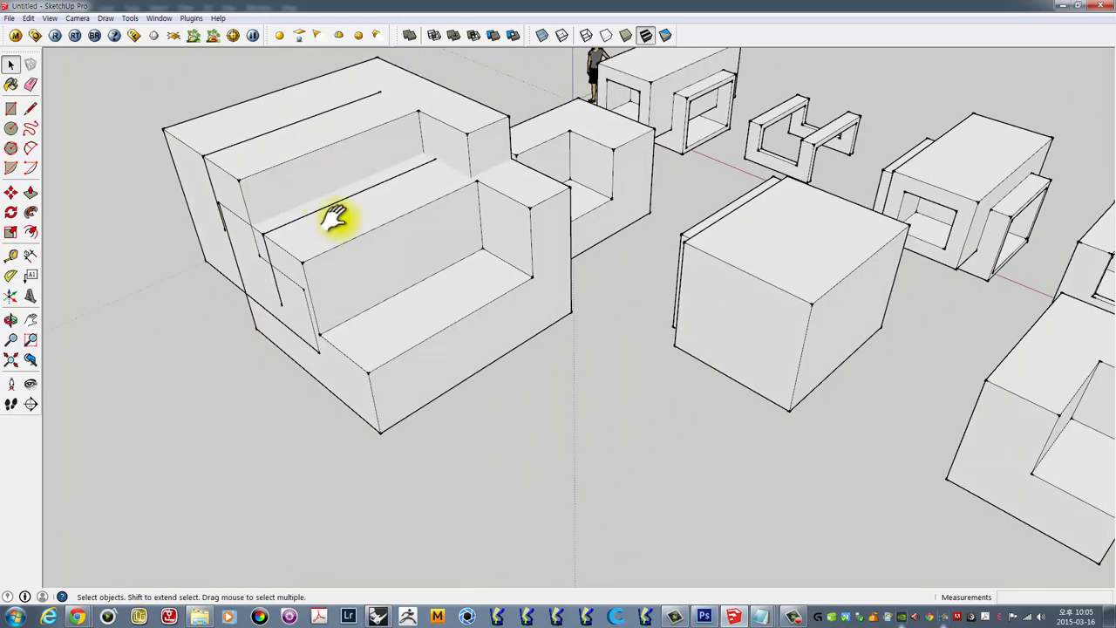
pyautogui.moveTo(335, 218)
pyautogui.keyDown('shift'); pyautogui.mouseDown(button='middle')
pyautogui.moveTo(559, 300)
pyautogui.moveTo(513, 384)
pyautogui.mouseUp(button='middle'); pyautogui.keyUp('shift')
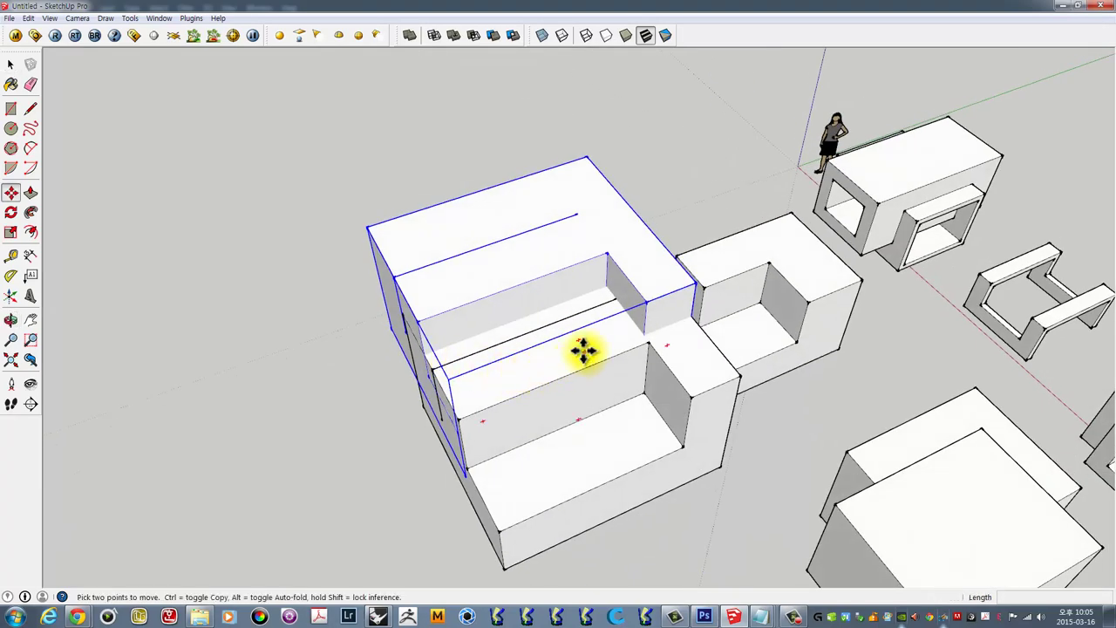
pyautogui.moveTo(583, 350); pyautogui.dragTo(535, 369, button='middle')
pyautogui.moveTo(455, 381)
pyautogui.mouseDown(button='middle')
pyautogui.moveTo(642, 343)
pyautogui.moveTo(690, 426)
pyautogui.mouseUp(button='middle')
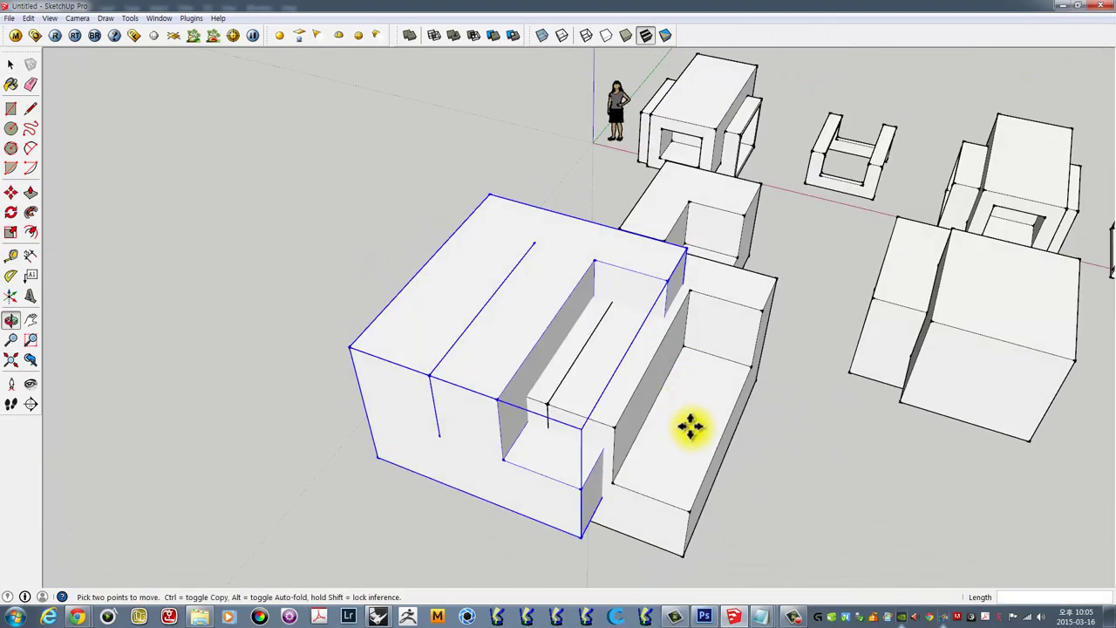
pyautogui.click(691, 426)
pyautogui.moveTo(618, 391)
pyautogui.mouseDown(button='middle')
pyautogui.moveTo(448, 337)
pyautogui.moveTo(428, 299)
pyautogui.moveTo(406, 293)
pyautogui.mouseUp(button='middle')
pyautogui.press('space')
pyautogui.click(355, 188)
pyautogui.scroll(2, 495, 384)
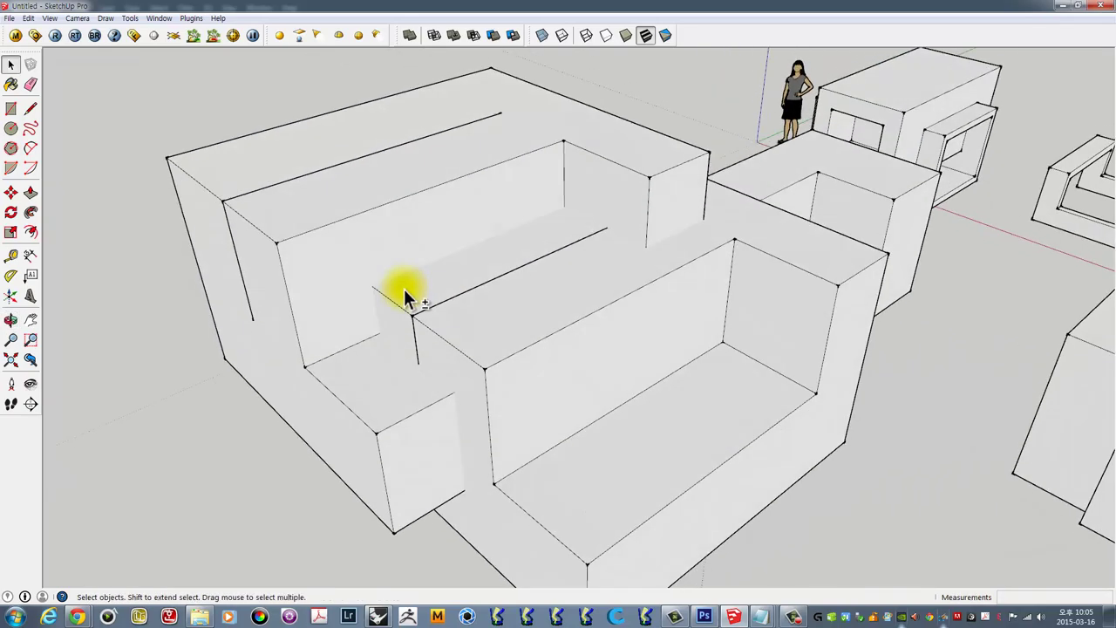
pyautogui.scroll(2, 484, 372)
pyautogui.scroll(-3, 485, 371)
pyautogui.moveTo(323, 270); pyautogui.dragTo(366, 261, button='middle')
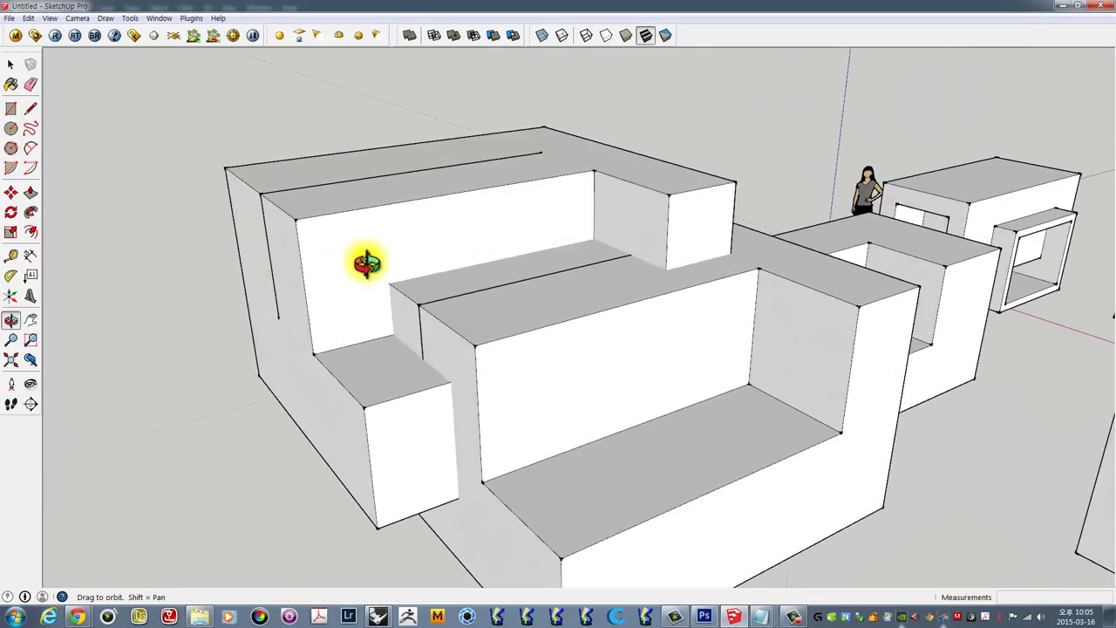
pyautogui.scroll(2, 447, 237)
pyautogui.moveTo(556, 271)
pyautogui.mouseDown(button='middle')
pyautogui.moveTo(514, 329)
pyautogui.moveTo(477, 256)
pyautogui.moveTo(605, 270)
pyautogui.moveTo(549, 288)
pyautogui.moveTo(466, 286)
pyautogui.moveTo(436, 269)
pyautogui.moveTo(339, 378)
pyautogui.moveTo(376, 299)
pyautogui.moveTo(460, 292)
pyautogui.mouseUp(button='middle')
# - Erase the stray edge across the block's top face and the leftover edge on the box
pyautogui.scroll(2, 470, 277)
pyautogui.click(470, 273)
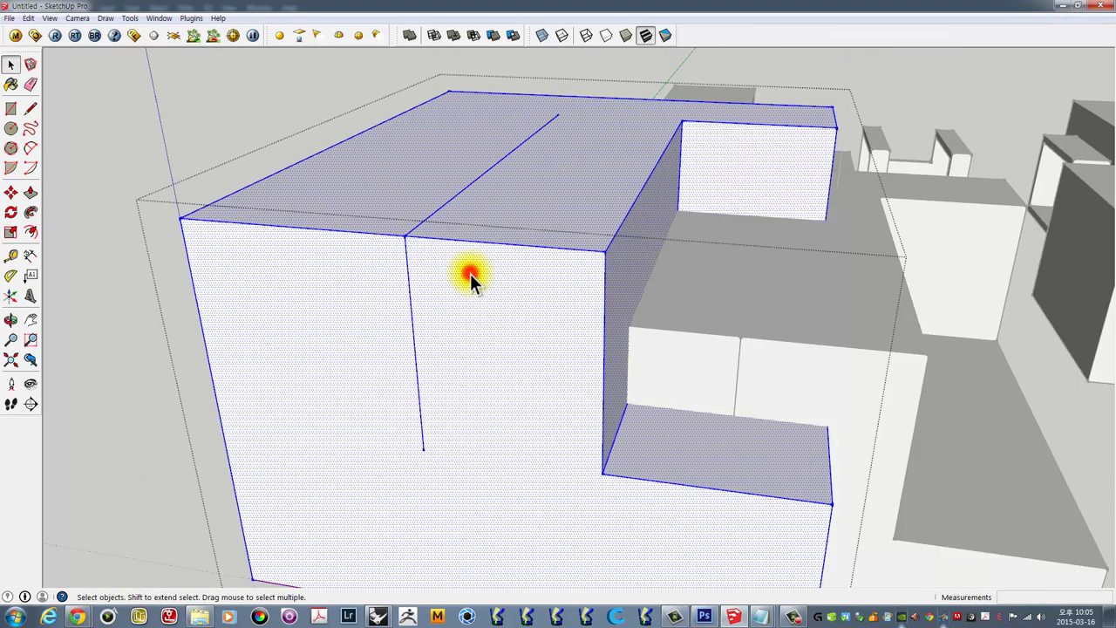
pyautogui.click(468, 184)
pyautogui.moveTo(472, 187)
pyautogui.mouseDown(button='middle')
pyautogui.moveTo(451, 227)
pyautogui.moveTo(376, 264)
pyautogui.moveTo(404, 217)
pyautogui.moveTo(396, 224)
pyautogui.mouseUp(button='middle')
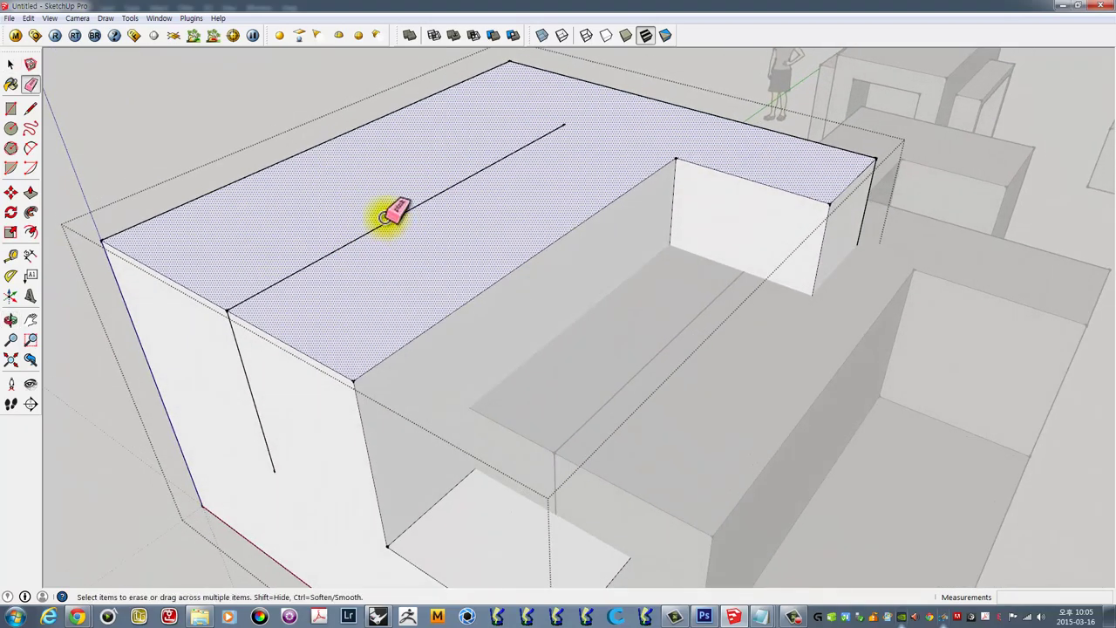
pyautogui.moveTo(384, 218); pyautogui.dragTo(396, 231)
pyautogui.moveTo(263, 398); pyautogui.dragTo(273, 455)
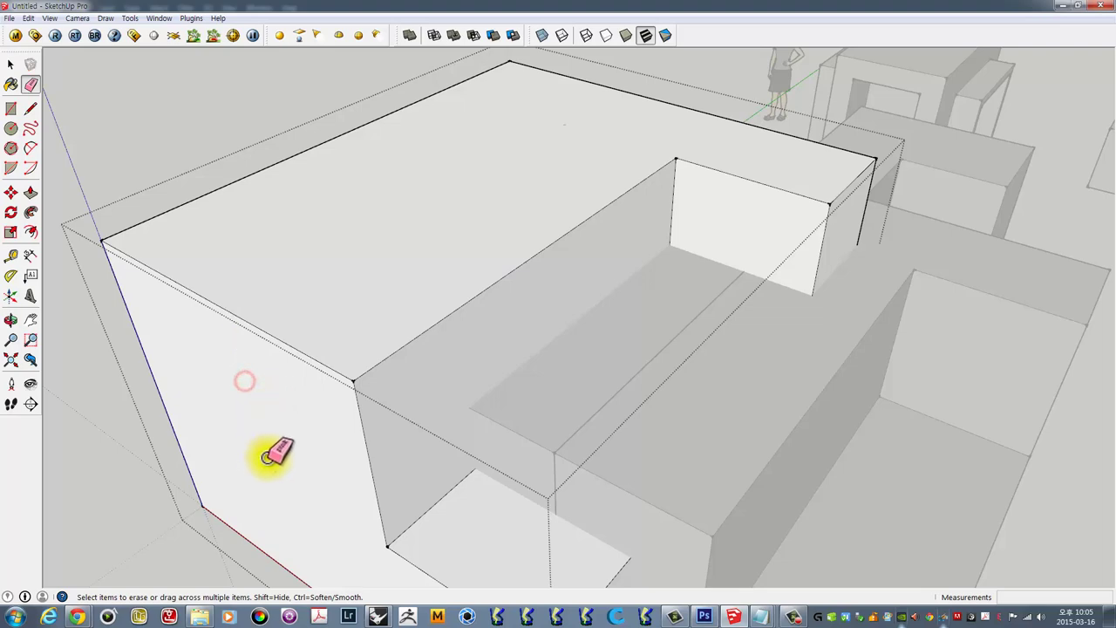
# - Orbit and zoom over the box top to check for remaining edges, then return to Select
pyautogui.moveTo(274, 455); pyautogui.dragTo(485, 374, button='middle')
pyautogui.scroll(3, 615, 281)
pyautogui.scroll(3, 615, 277)
pyautogui.scroll(-3, 605, 280)
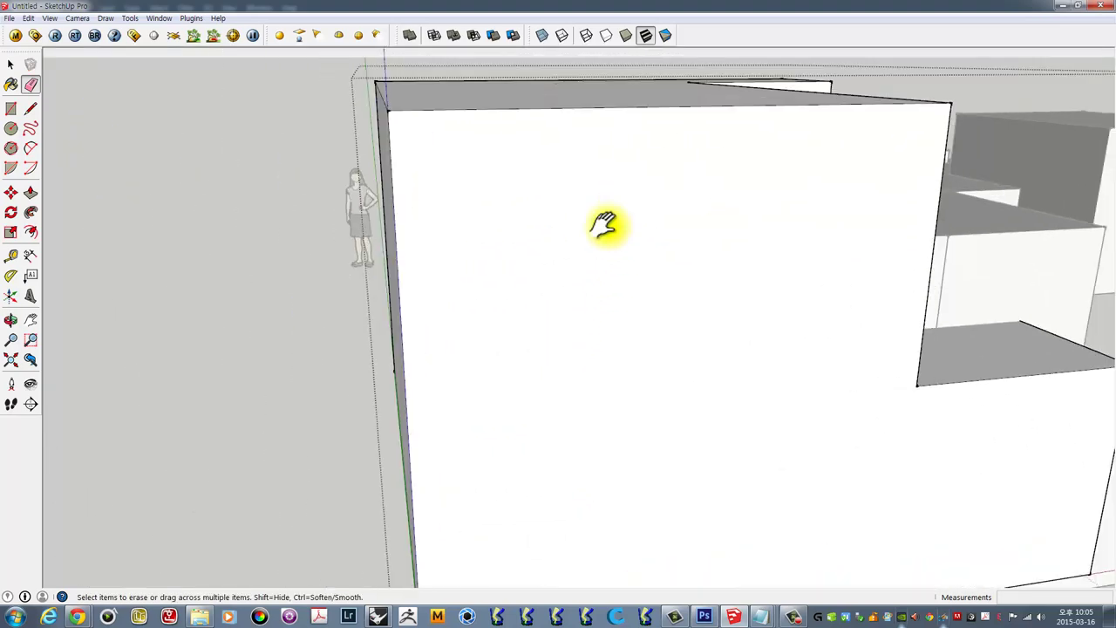
pyautogui.scroll(-3, 605, 224)
pyautogui.moveTo(423, 341)
pyautogui.mouseDown(button='middle')
pyautogui.moveTo(431, 428)
pyautogui.moveTo(420, 307)
pyautogui.moveTo(473, 179)
pyautogui.mouseUp(button='middle')
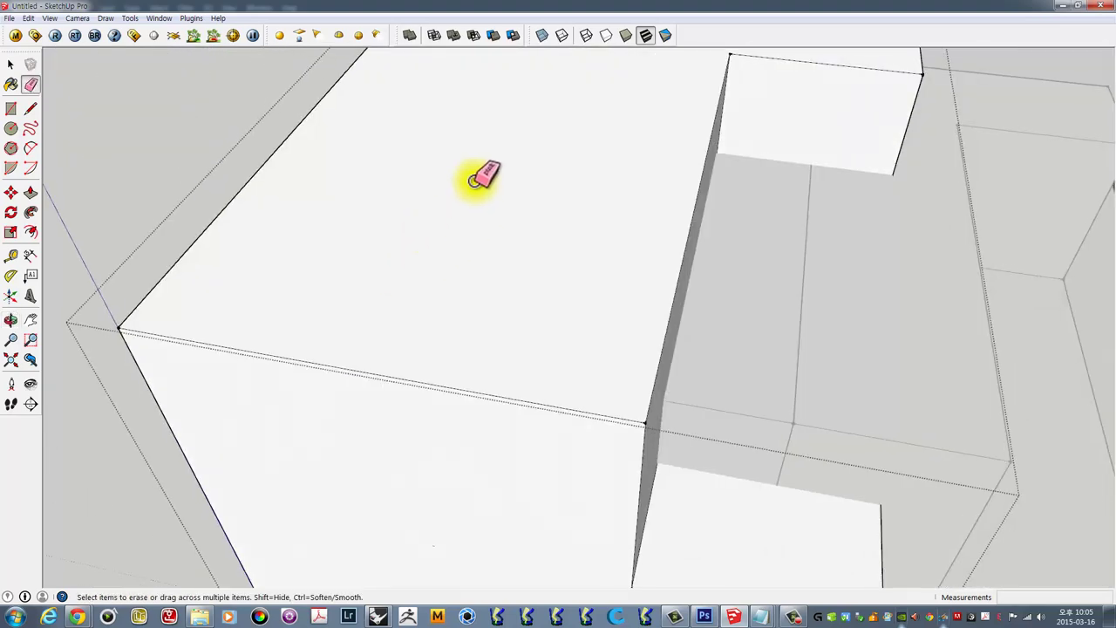
pyautogui.scroll(-3, 459, 256)
pyautogui.moveTo(458, 256)
pyautogui.mouseDown(button='middle')
pyautogui.moveTo(473, 204)
pyautogui.moveTo(541, 236)
pyautogui.moveTo(432, 280)
pyautogui.moveTo(618, 218)
pyautogui.mouseUp(button='middle')
pyautogui.scroll(2, 573, 203)
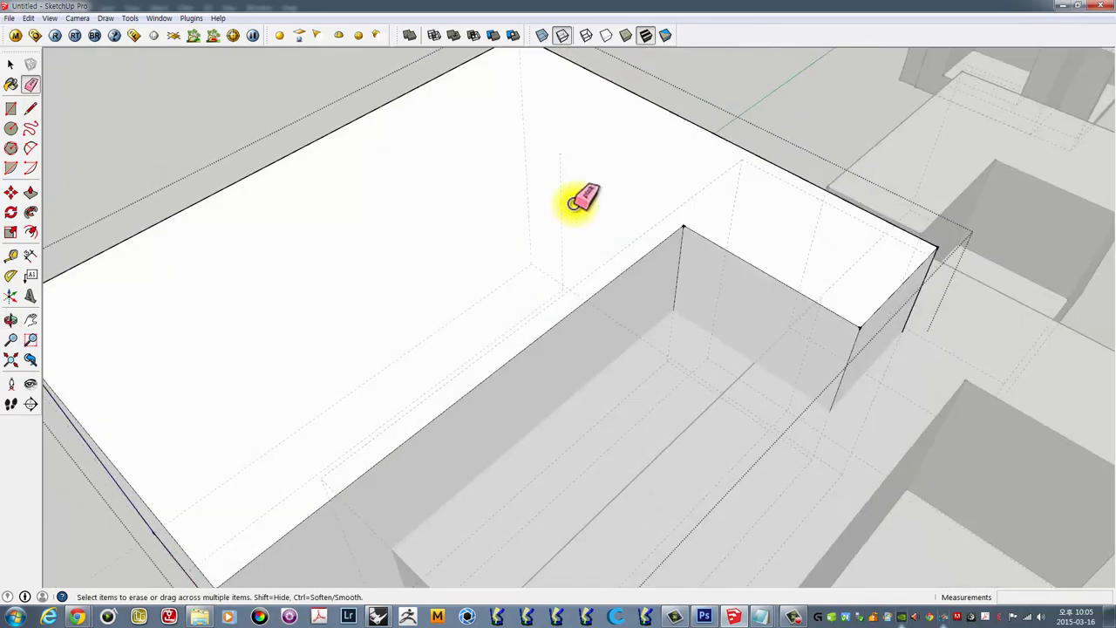
pyautogui.moveTo(503, 273)
pyautogui.mouseDown(button='middle')
pyautogui.moveTo(598, 249)
pyautogui.moveTo(598, 287)
pyautogui.mouseUp(button='middle')
pyautogui.moveTo(607, 333); pyautogui.dragTo(567, 232, button='middle')
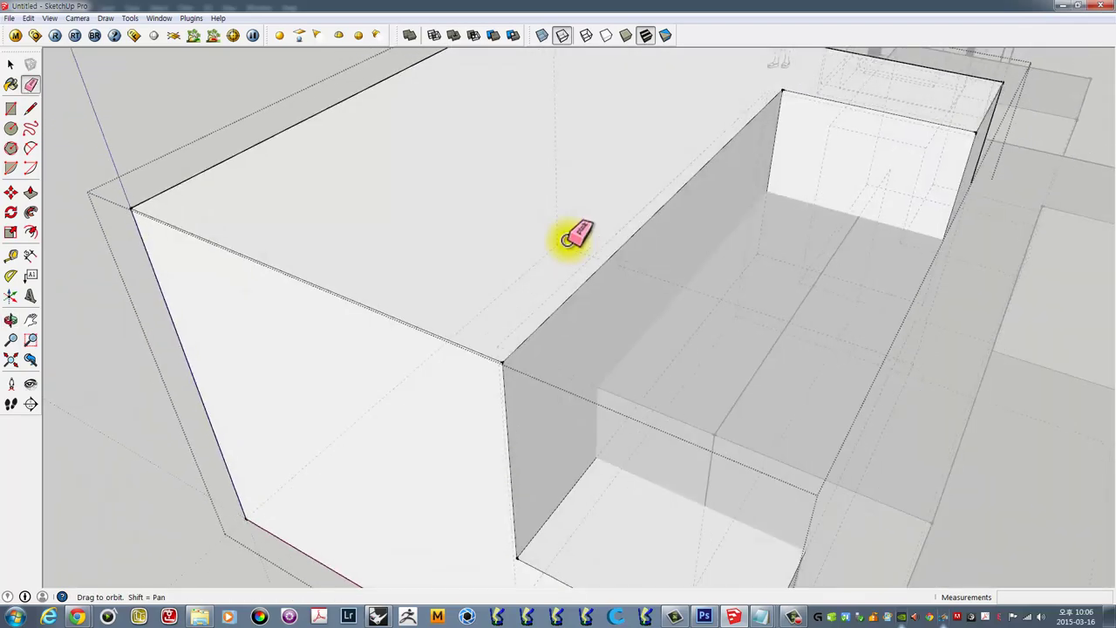
pyautogui.press('space')
pyautogui.scroll(-3, 322, 245)
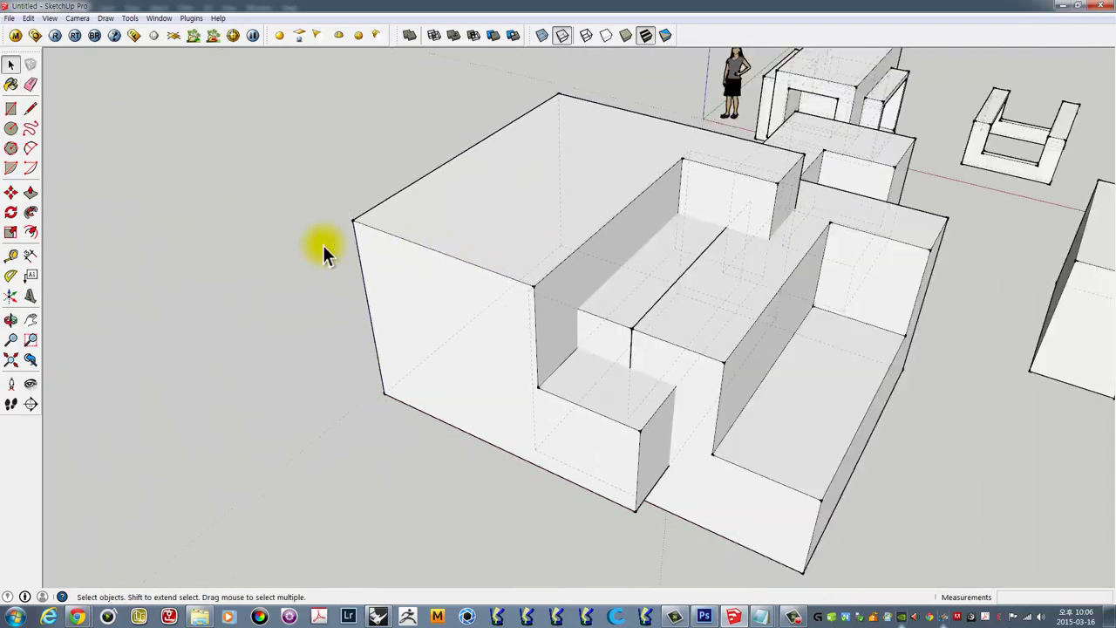
# - Try Subtract on the box group, then cancel the operation
pyautogui.click(510, 237)
pyautogui.click(452, 36)
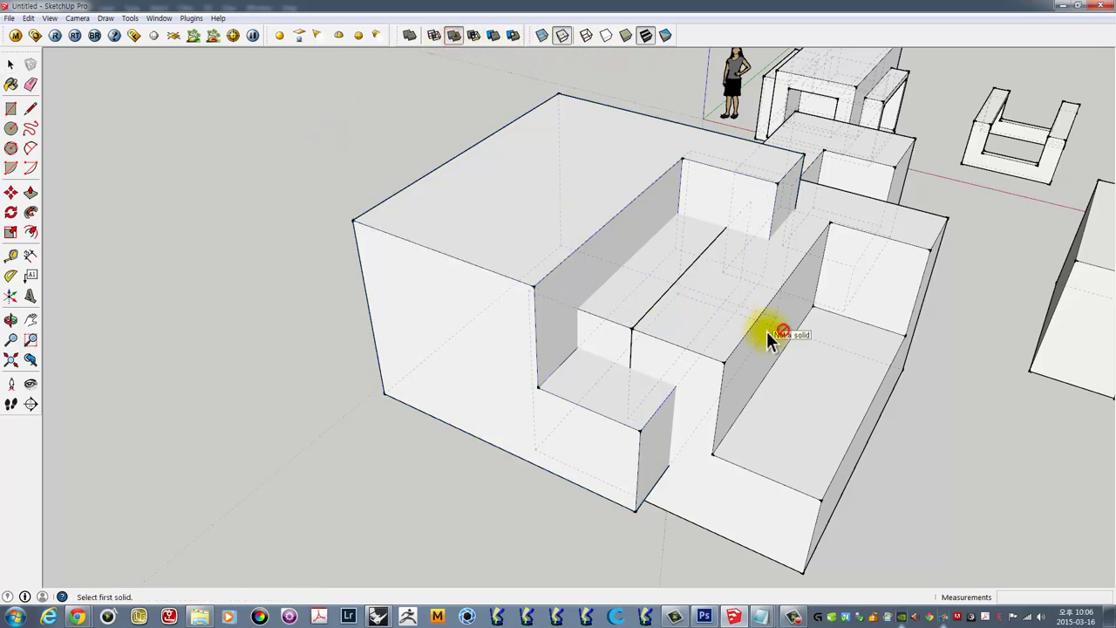
pyautogui.click(510, 252)
pyautogui.press('space')
# - Inside the box group, erase the divider edge on top, the short edge and the remaining top edge
pyautogui.moveTo(703, 386); pyautogui.dragTo(509, 336, button='middle')
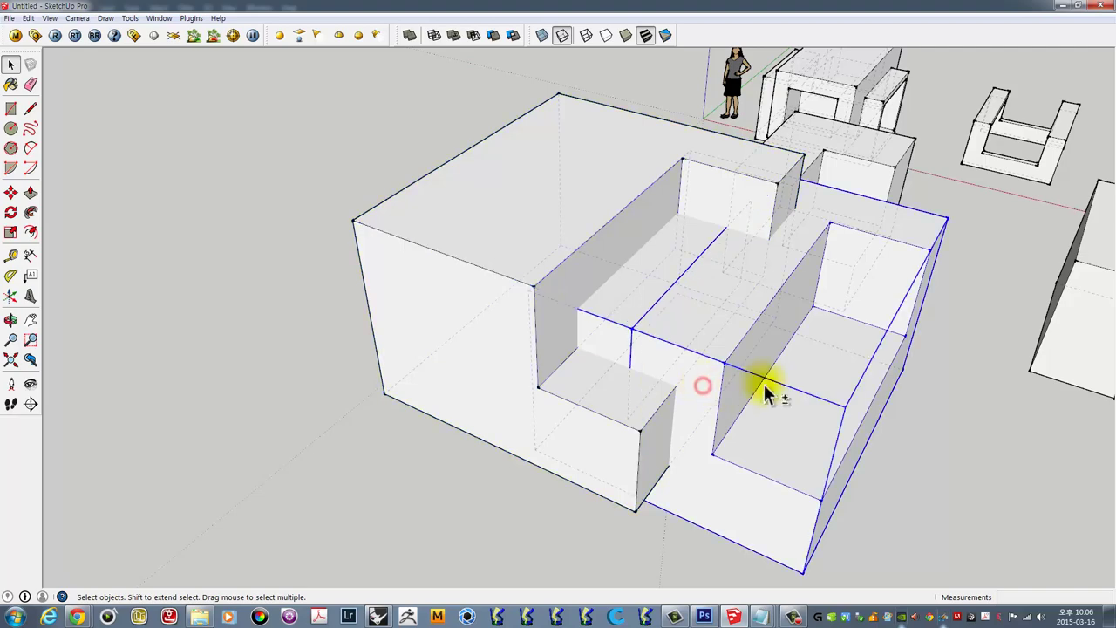
pyautogui.tripleClick(509, 337)
pyautogui.scroll(3, 436, 316)
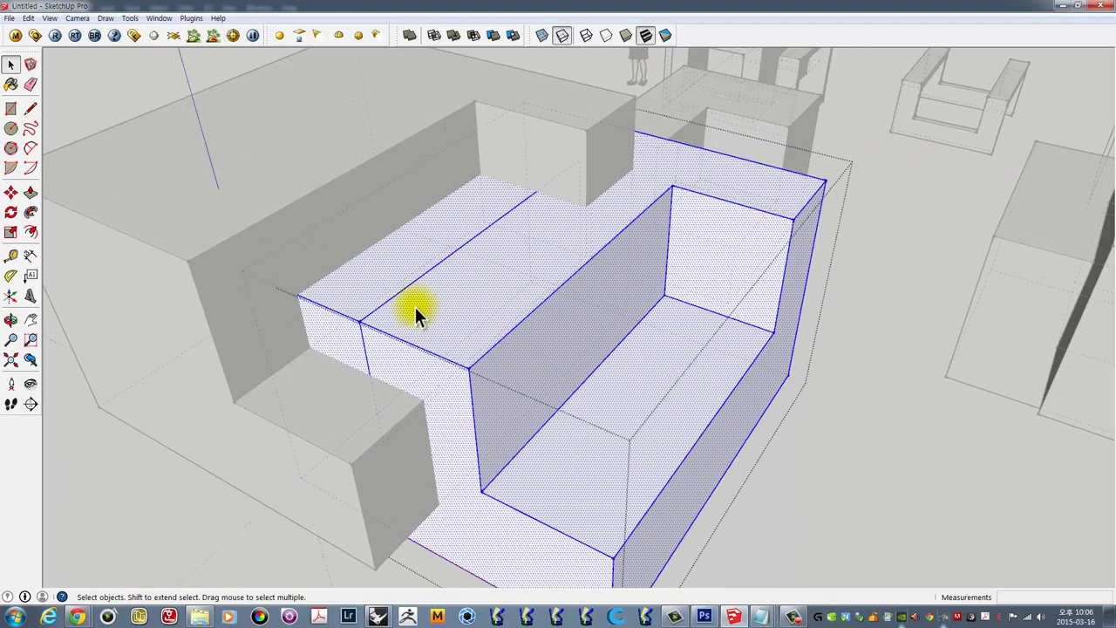
pyautogui.press('e')
pyautogui.click(428, 299)
pyautogui.click(369, 390)
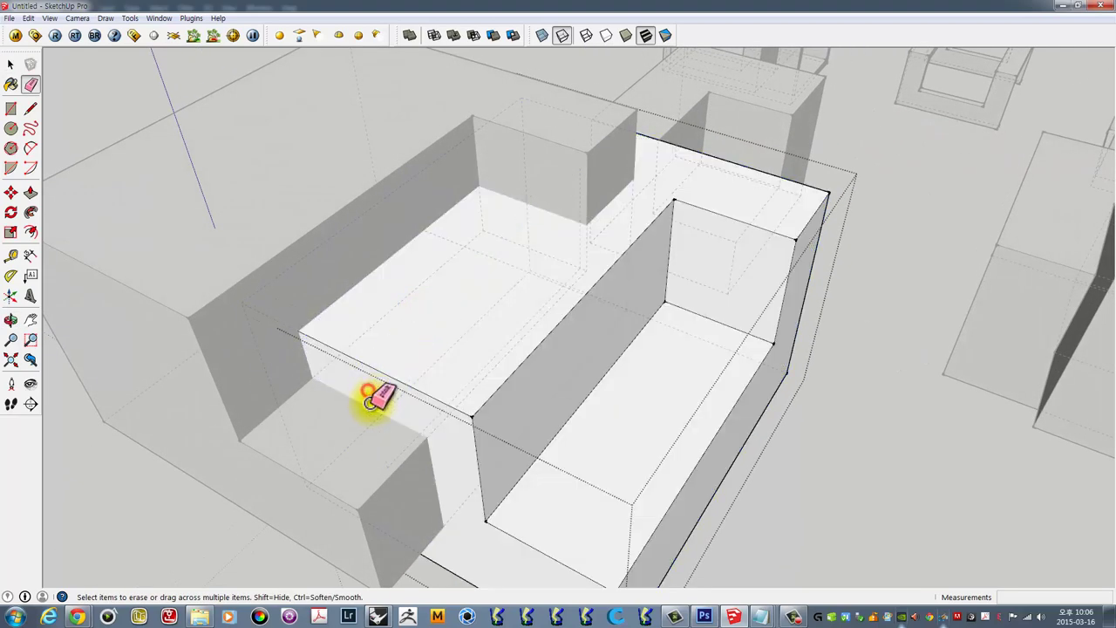
pyautogui.moveTo(460, 391)
pyautogui.mouseDown(button='middle')
pyautogui.moveTo(543, 323)
pyautogui.moveTo(534, 326)
pyautogui.mouseUp(button='middle')
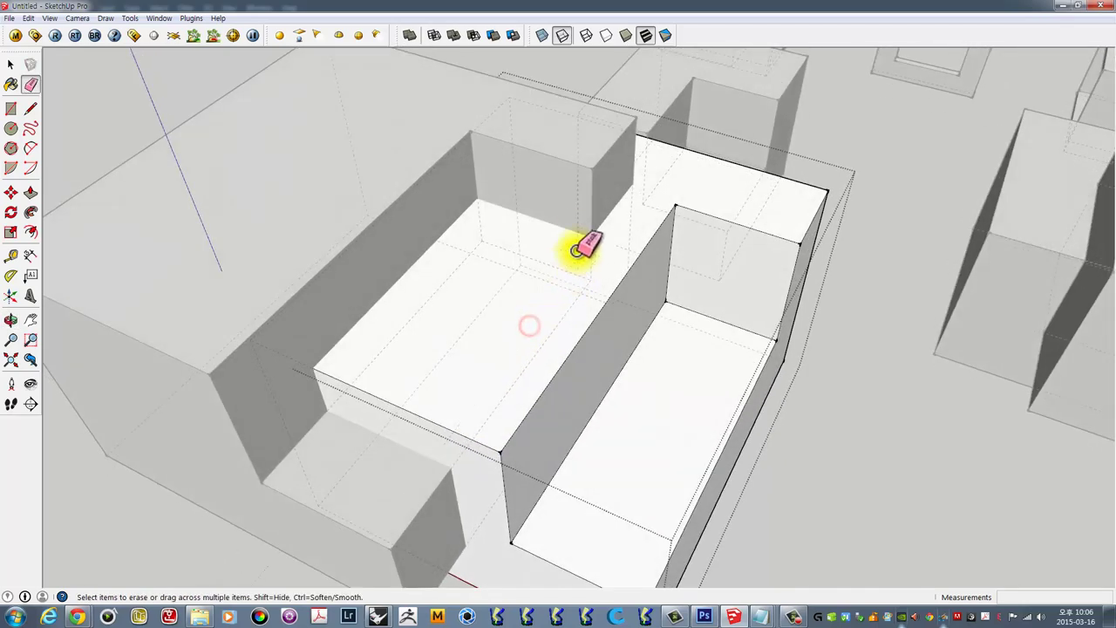
pyautogui.moveTo(585, 192)
pyautogui.mouseDown(button='middle')
pyautogui.moveTo(543, 209)
pyautogui.moveTo(571, 201)
pyautogui.mouseUp(button='middle')
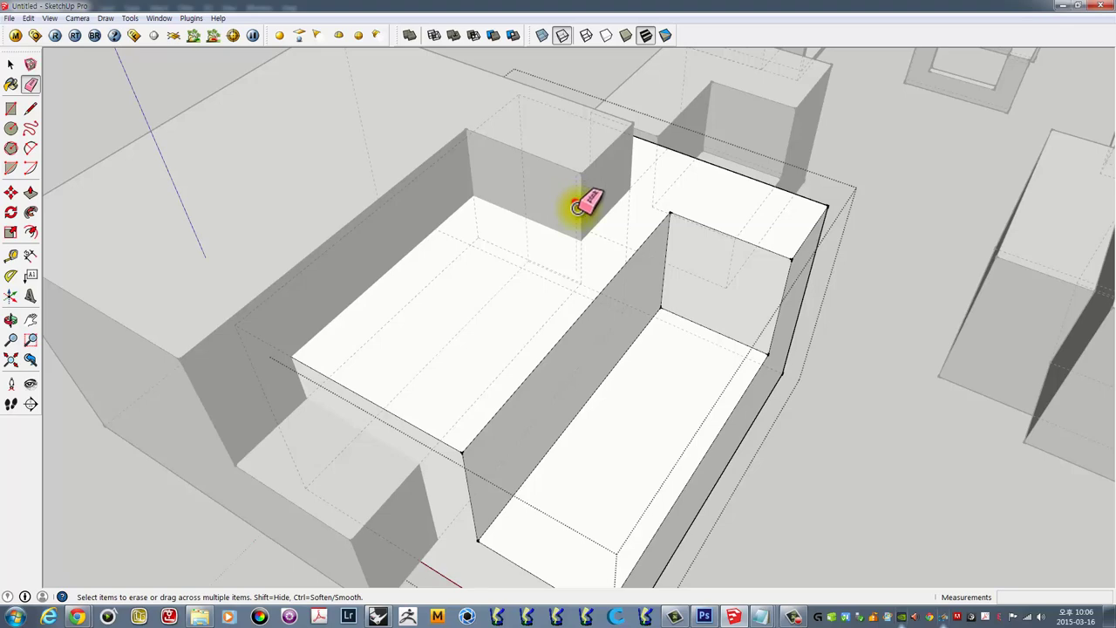
pyautogui.click(575, 201)
pyautogui.press('space')
# - Exit the group and subtract the box from the stepped block, carving the recessed channel
pyautogui.moveTo(618, 331)
pyautogui.mouseDown(button='middle')
pyautogui.moveTo(788, 487)
pyautogui.moveTo(723, 457)
pyautogui.mouseUp(button='middle')
pyautogui.scroll(-3, 724, 457)
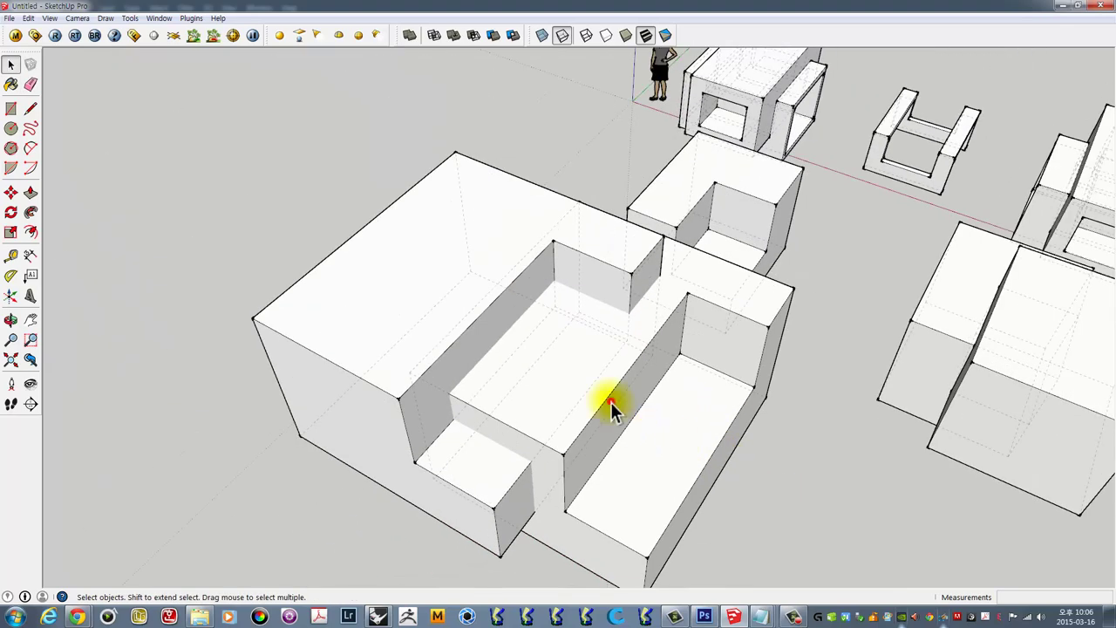
pyautogui.click(610, 402)
pyautogui.click(525, 105)
pyautogui.click(469, 40)
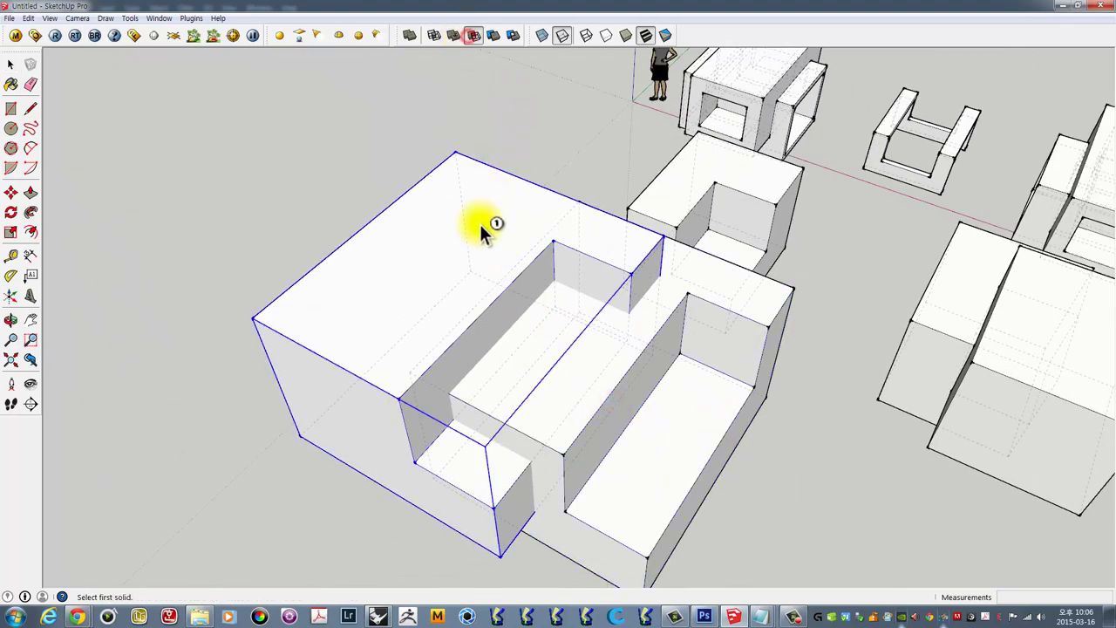
pyautogui.click(461, 279)
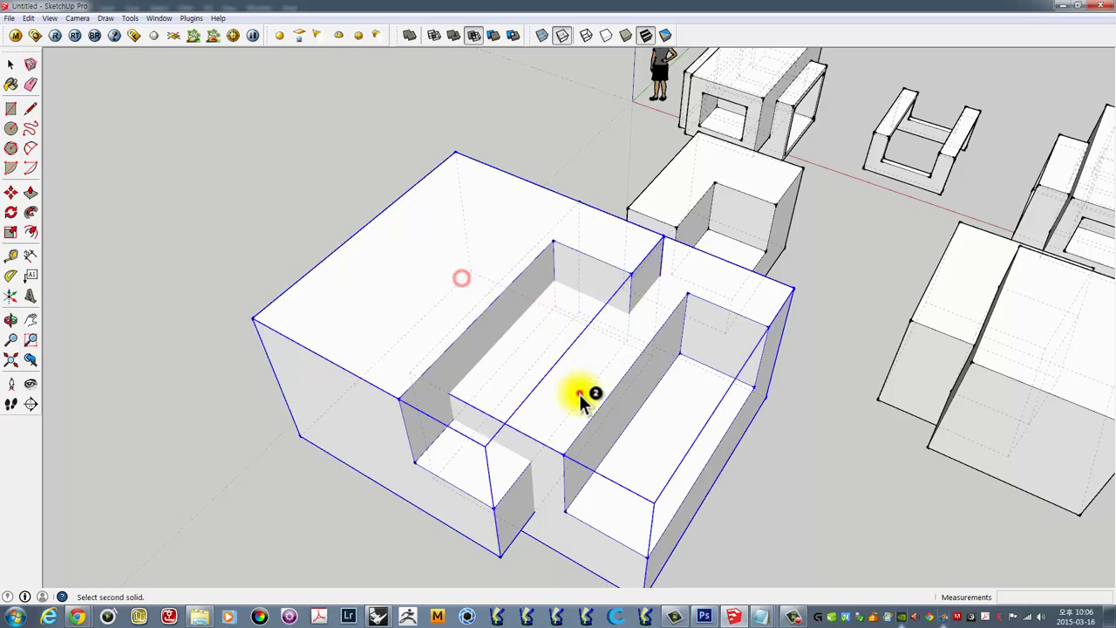
pyautogui.click(578, 391)
pyautogui.moveTo(430, 343)
pyautogui.mouseDown(button='middle')
pyautogui.moveTo(1038, 319)
pyautogui.moveTo(613, 412)
pyautogui.moveTo(475, 379)
pyautogui.moveTo(615, 379)
pyautogui.moveTo(487, 361)
pyautogui.moveTo(423, 335)
pyautogui.mouseUp(button='middle')
pyautogui.click(444, 352)
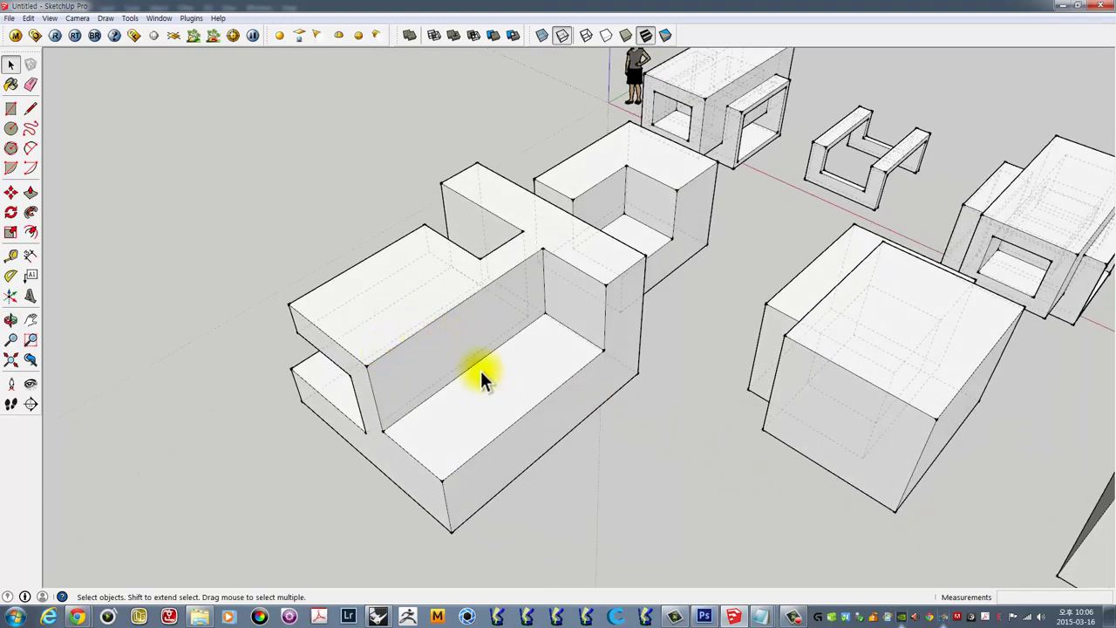
pyautogui.moveTo(480, 374)
pyautogui.mouseDown(button='middle')
pyautogui.moveTo(916, 398)
pyautogui.moveTo(847, 394)
pyautogui.moveTo(715, 436)
pyautogui.moveTo(764, 361)
pyautogui.moveTo(814, 349)
pyautogui.mouseUp(button='middle')
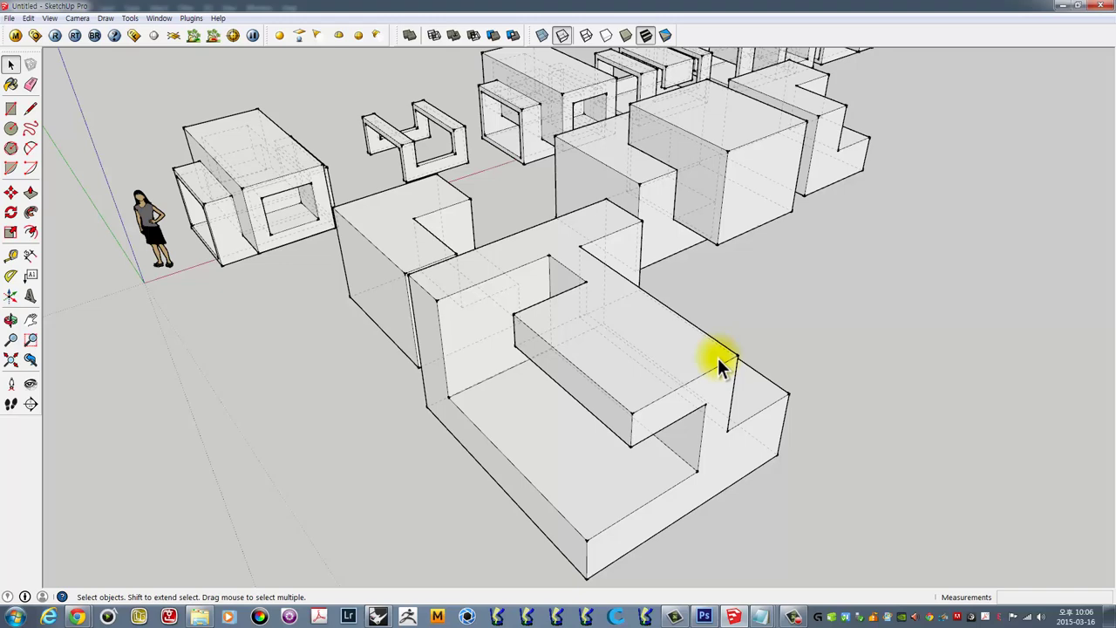
pyautogui.moveTo(717, 358)
pyautogui.mouseDown(button='middle')
pyautogui.moveTo(558, 361)
pyautogui.moveTo(359, 340)
pyautogui.mouseUp(button='middle')
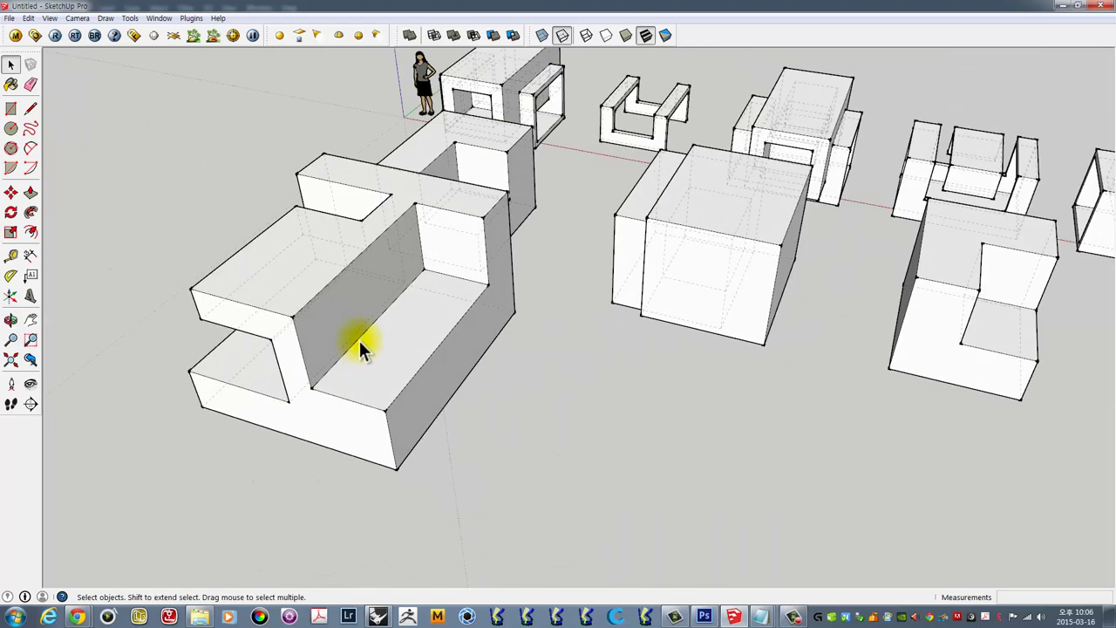
pyautogui.scroll(2, 346, 233)
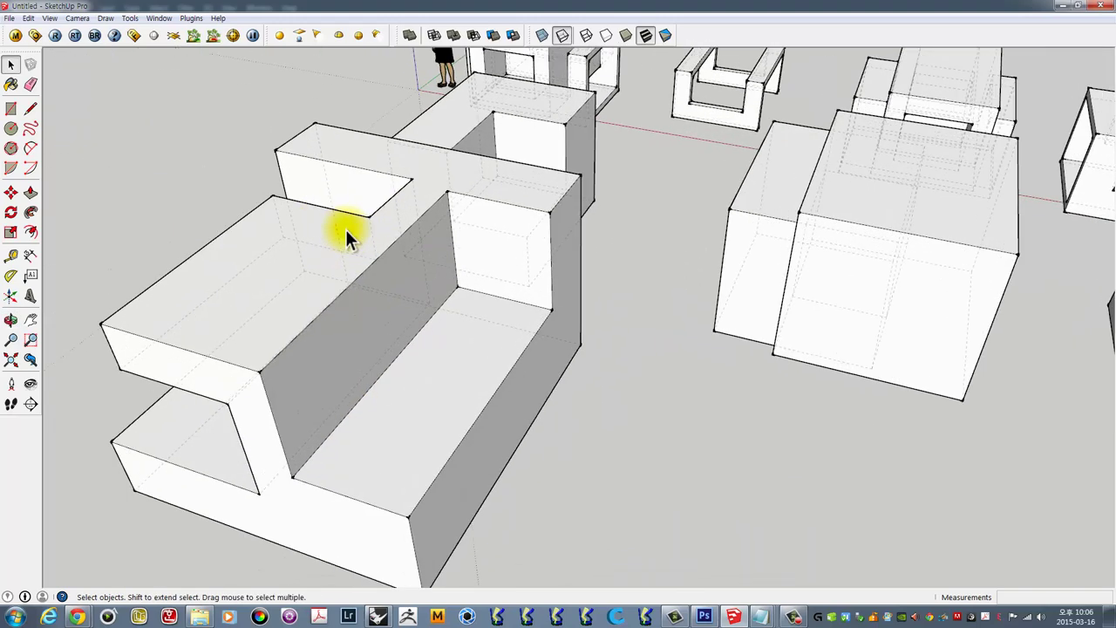
pyautogui.moveTo(336, 250); pyautogui.dragTo(364, 352, button='middle')
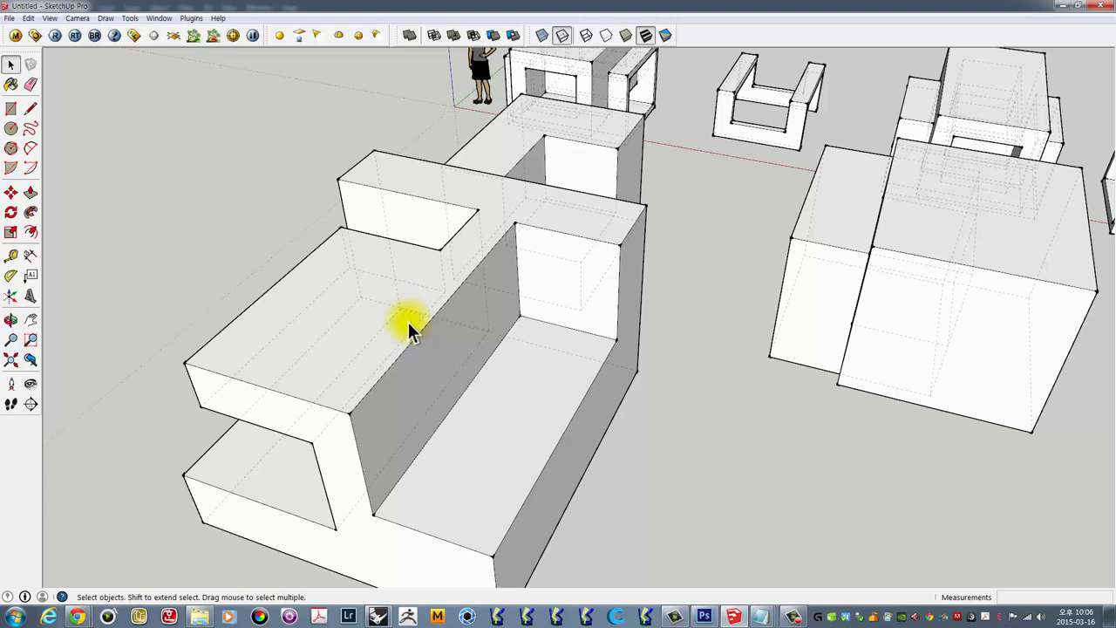
pyautogui.moveTo(337, 317); pyautogui.dragTo(656, 335, button='middle')
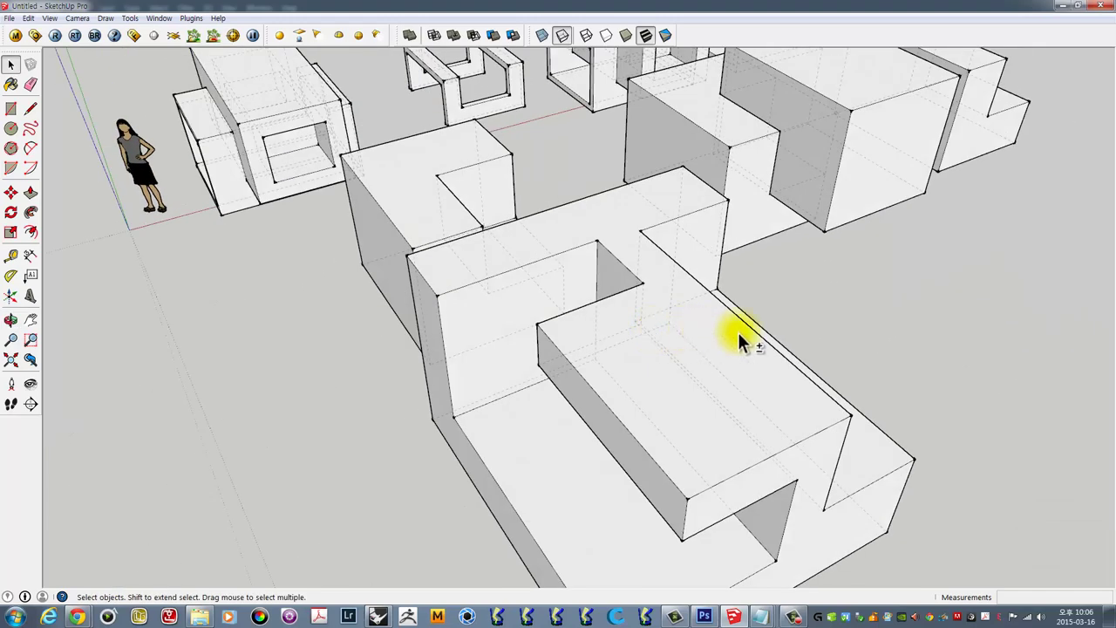
pyautogui.moveTo(737, 339)
pyautogui.mouseDown(button='middle')
pyautogui.moveTo(602, 319)
pyautogui.moveTo(702, 306)
pyautogui.moveTo(643, 265)
pyautogui.mouseUp(button='middle')
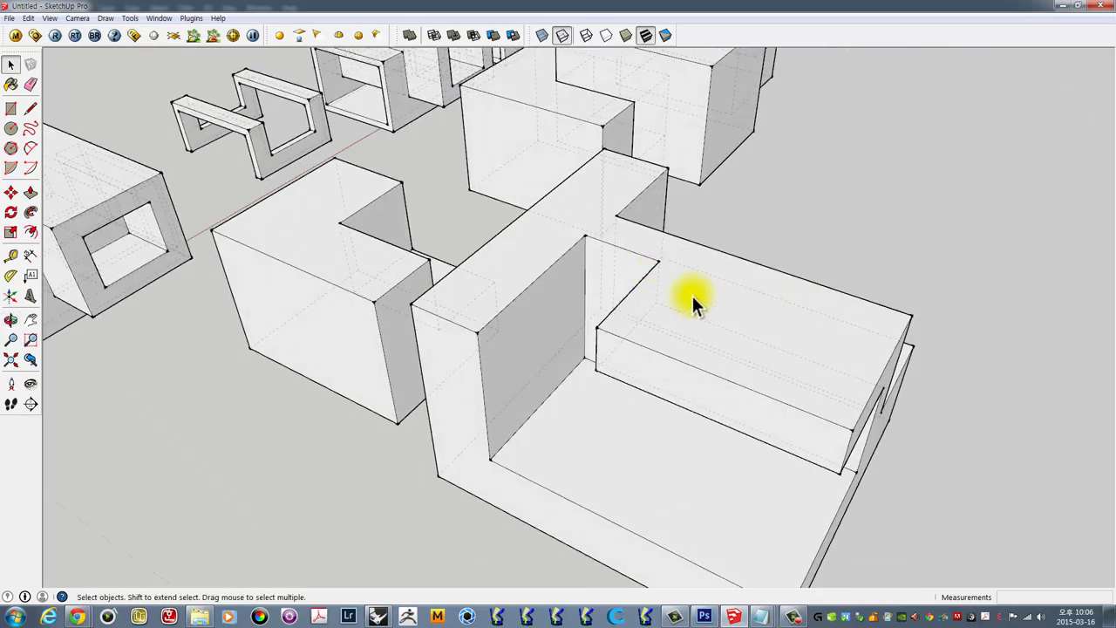
pyautogui.moveTo(741, 303)
pyautogui.mouseDown(button='middle')
pyautogui.moveTo(593, 339)
pyautogui.moveTo(299, 331)
pyautogui.moveTo(324, 305)
pyautogui.moveTo(562, 342)
pyautogui.mouseUp(button='middle')
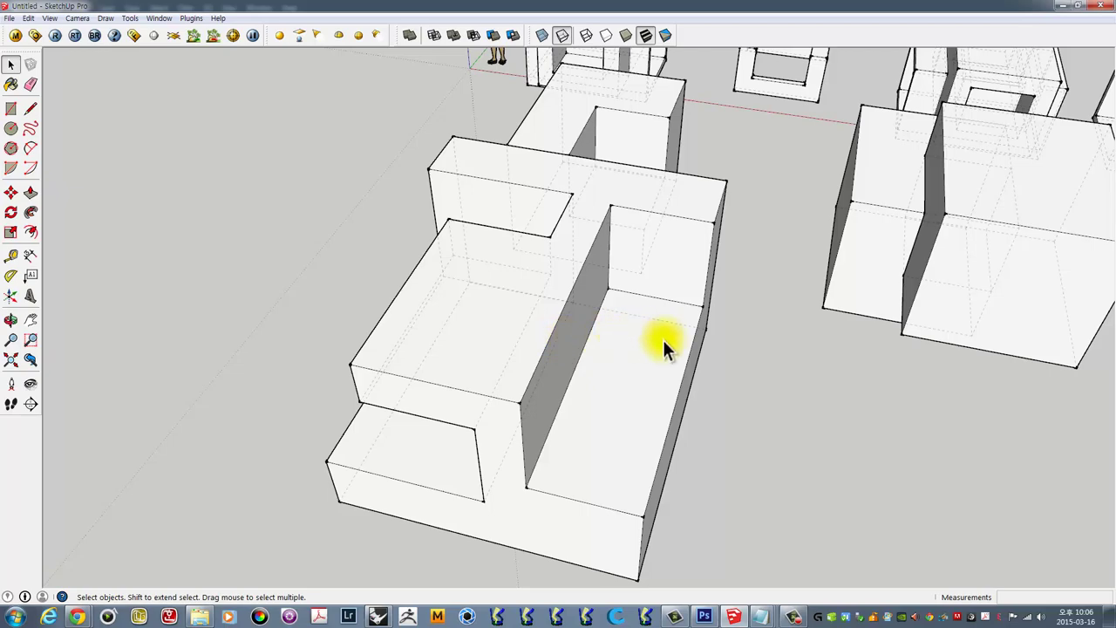
pyautogui.moveTo(664, 346)
pyautogui.mouseDown(button='middle')
pyautogui.moveTo(567, 340)
pyautogui.moveTo(560, 353)
pyautogui.moveTo(374, 324)
pyautogui.moveTo(419, 308)
pyautogui.moveTo(421, 362)
pyautogui.moveTo(897, 324)
pyautogui.moveTo(747, 374)
pyautogui.moveTo(792, 326)
pyautogui.moveTo(883, 285)
pyautogui.moveTo(867, 304)
pyautogui.moveTo(730, 351)
pyautogui.moveTo(531, 383)
pyautogui.moveTo(365, 328)
pyautogui.moveTo(386, 311)
pyautogui.moveTo(605, 305)
pyautogui.moveTo(667, 286)
pyautogui.moveTo(681, 249)
pyautogui.moveTo(510, 354)
pyautogui.moveTo(539, 311)
pyautogui.moveTo(633, 280)
pyautogui.moveTo(600, 291)
pyautogui.mouseUp(button='middle')
pyautogui.scroll(1, 631, 281)
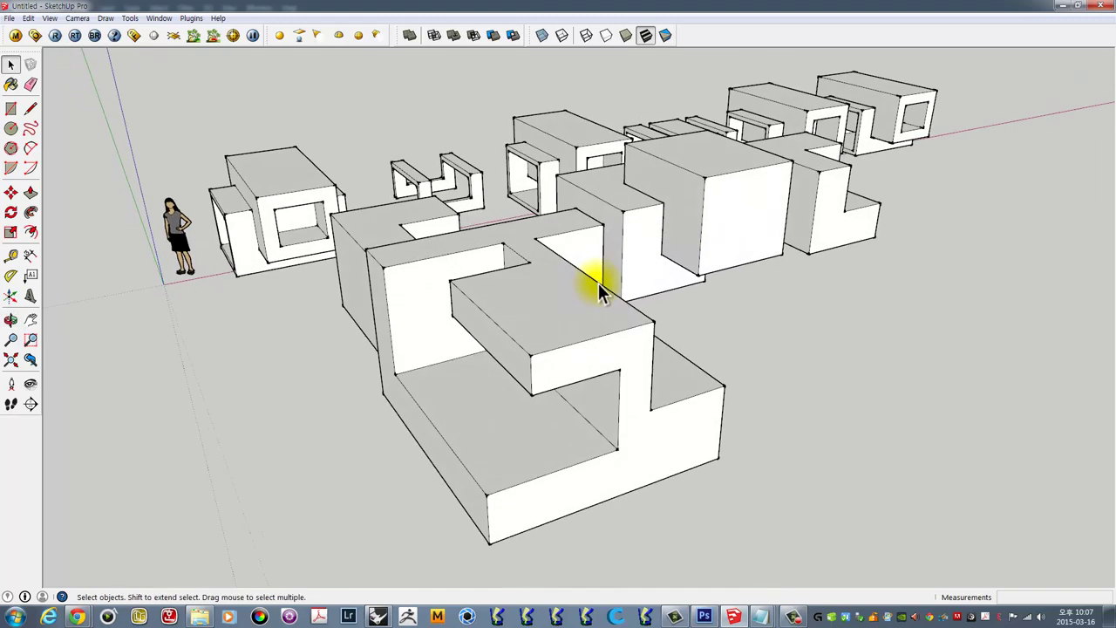
pyautogui.scroll(1, 558, 304)
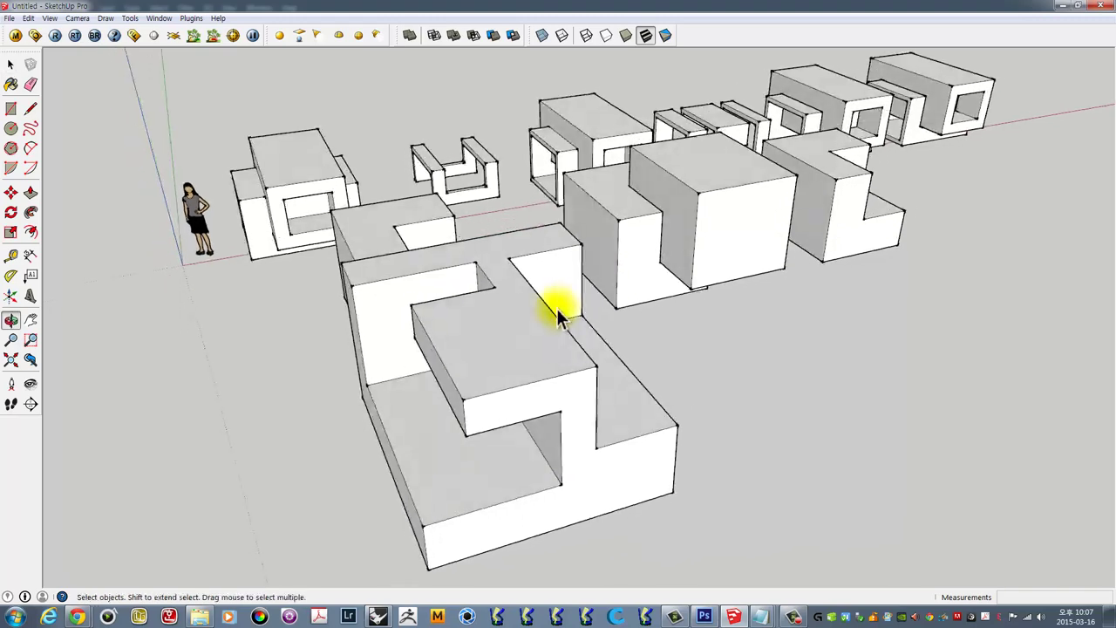
pyautogui.scroll(1, 558, 304)
pyautogui.scroll(2, 558, 304)
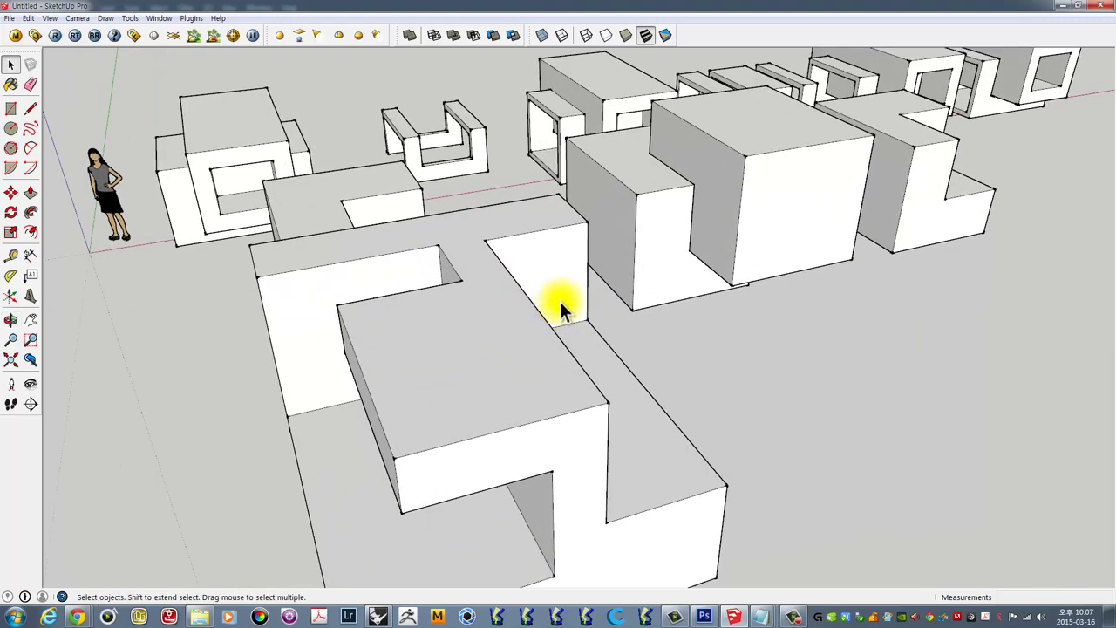
pyautogui.moveTo(561, 301)
pyautogui.mouseDown(button='middle')
pyautogui.moveTo(517, 294)
pyautogui.moveTo(529, 270)
pyautogui.moveTo(571, 237)
pyautogui.moveTo(610, 241)
pyautogui.mouseUp(button='middle')
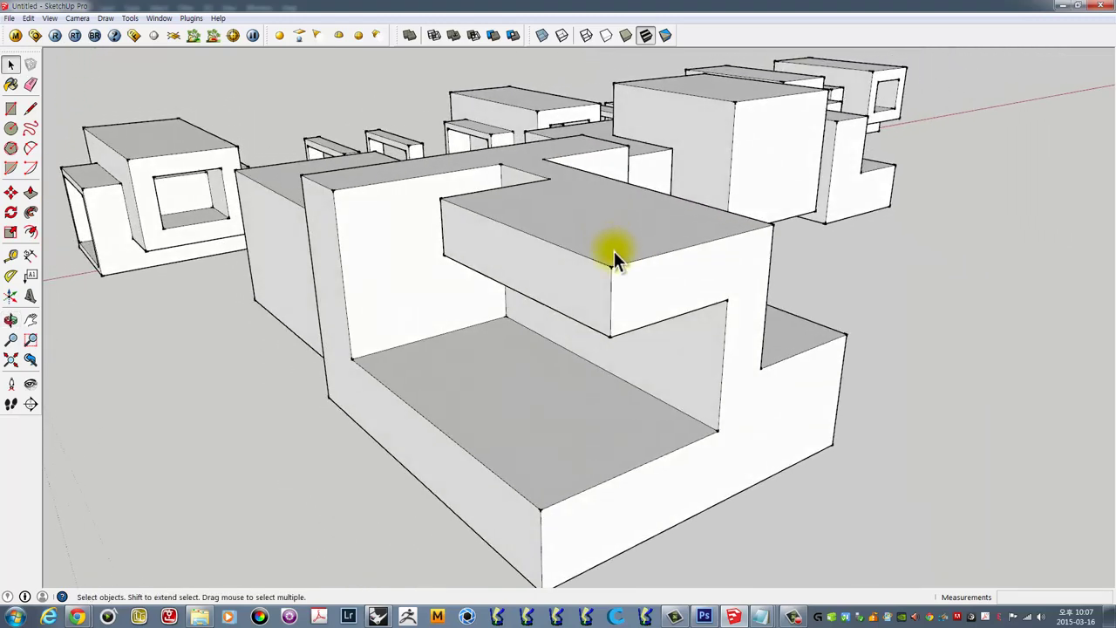